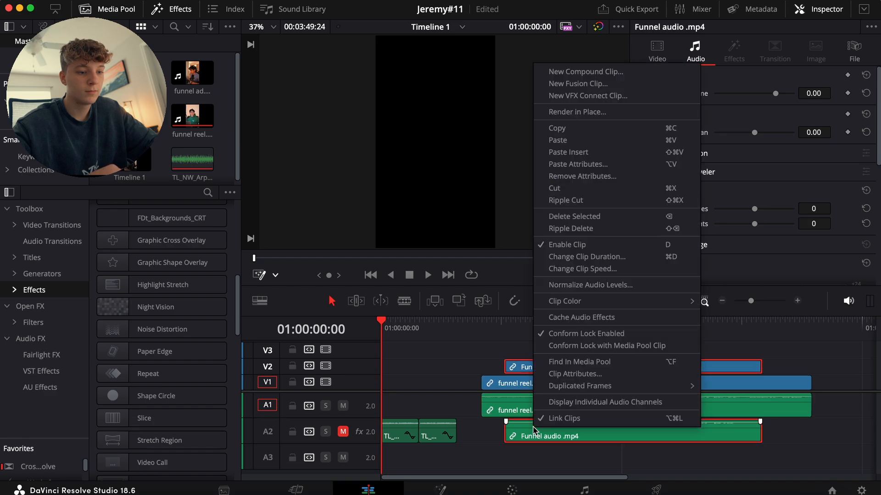
Unlink the Funnel audio .mp4 clip and delete its video part, keeping only its audio on the timeline
{"action": "left_click", "coordinate": [553, 419]}
{"action": "key", "text": "BackSpace"}
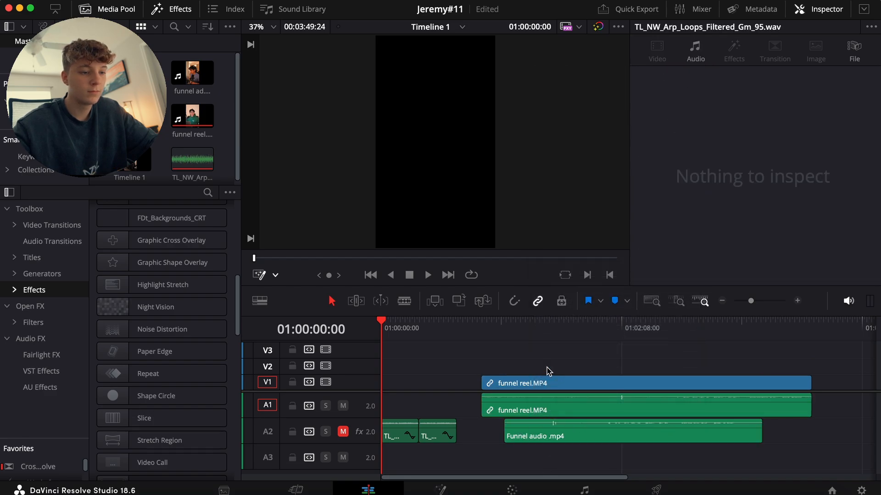
Auto-align the Funnel audio .mp4 clip with the funnel reel.MP4 clip so the two recordings are in sync
{"action": "left_click", "coordinate": [513, 330]}
{"action": "right_click", "coordinate": [547, 385]}
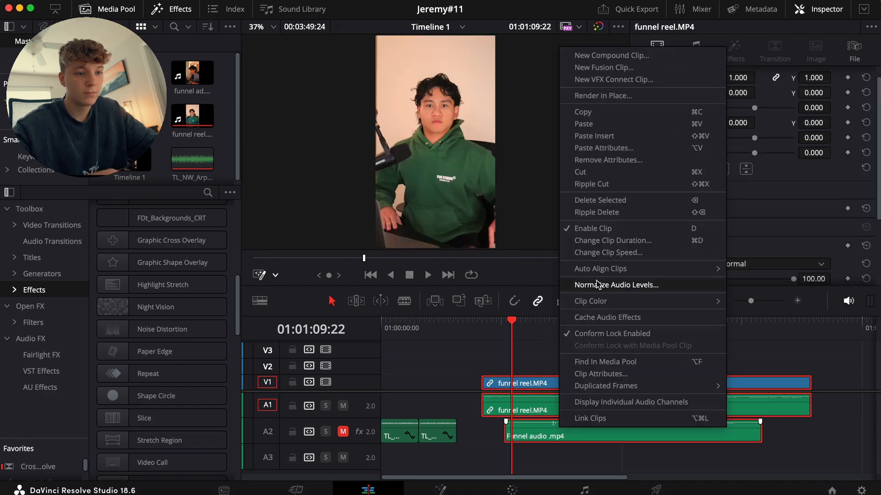
{"action": "mouse_move", "coordinate": [603, 270]}
{"action": "left_click", "coordinate": [785, 281]}
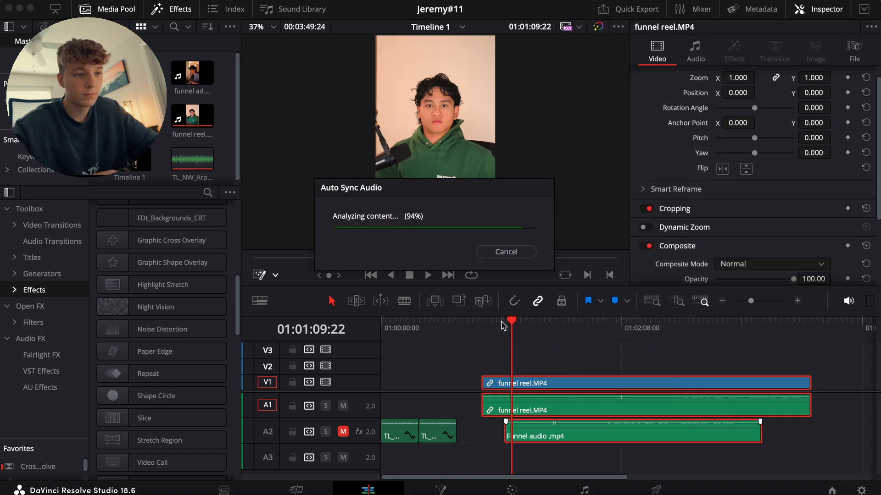
Play the aligned clips around the start of Funnel audio .mp4 and the first shared waveform spike to check their sync
{"action": "left_click_drag", "start_coordinate": [552, 328], "coordinate": [568, 331]}
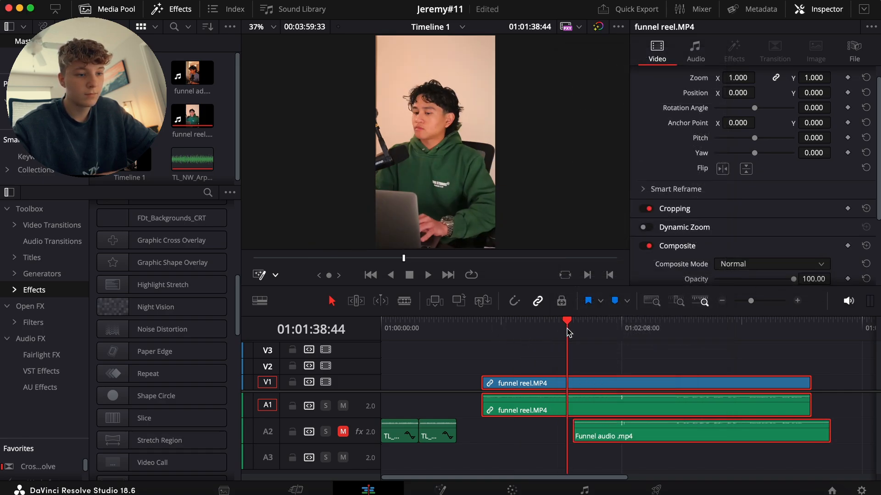
{"action": "key", "text": "space"}
{"action": "left_click", "coordinate": [797, 302]}
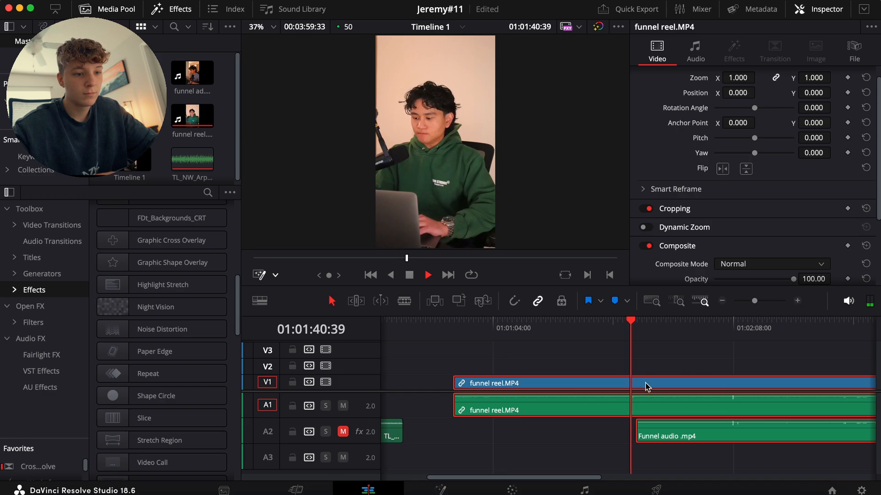
{"action": "left_click", "coordinate": [799, 302]}
{"action": "left_click", "coordinate": [694, 362]}
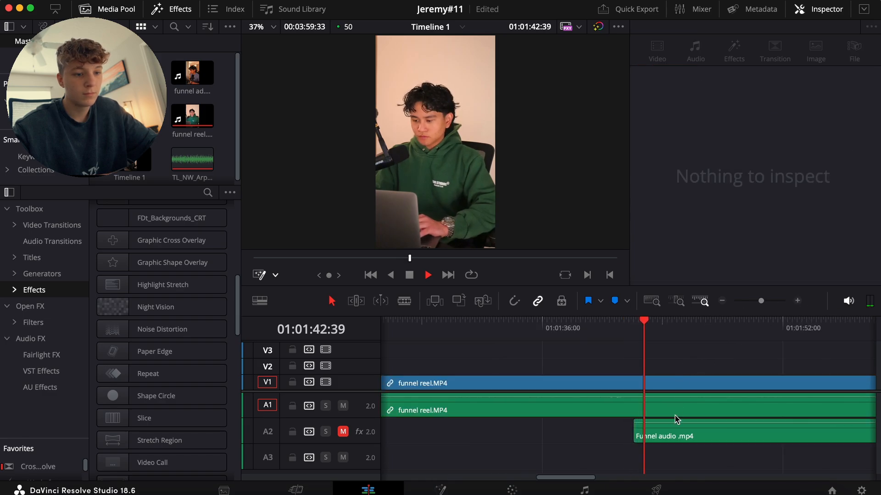
{"action": "scroll", "coordinate": [676, 419], "scroll_direction": "right", "scroll_amount": 7}
{"action": "key", "text": "space"}
{"action": "left_click", "coordinate": [676, 324]}
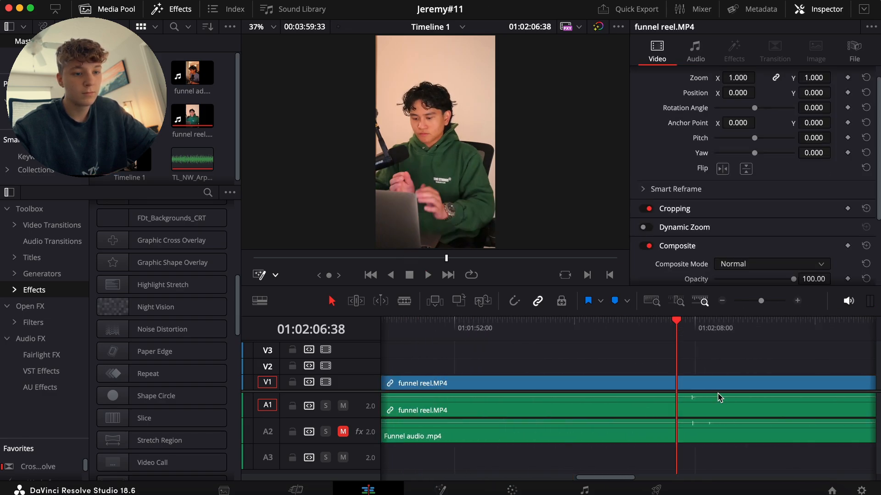
{"action": "key", "text": "space"}
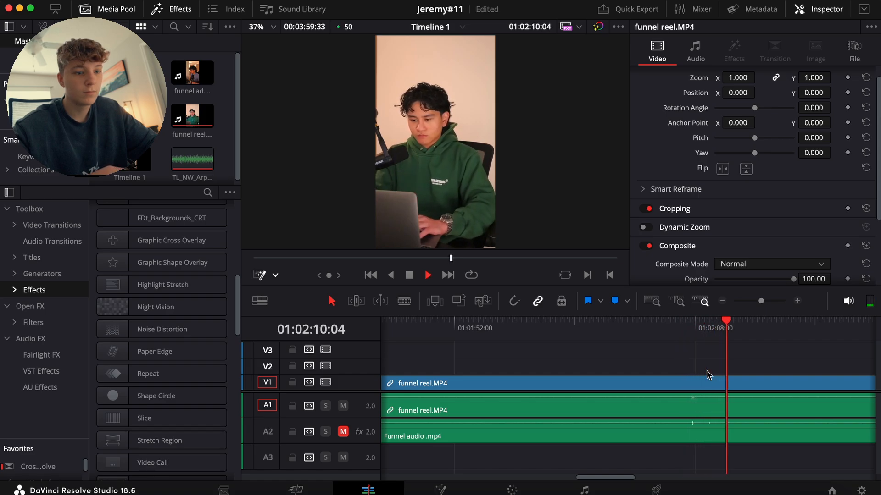
{"action": "scroll", "coordinate": [707, 372], "scroll_direction": "right", "scroll_amount": 4}
{"action": "key", "text": "space"}
Split the synced clips where the speech starts at 01:02:40:21 and delete everything before the cut on the reel and voice tracks
{"action": "left_click", "coordinate": [722, 301]}
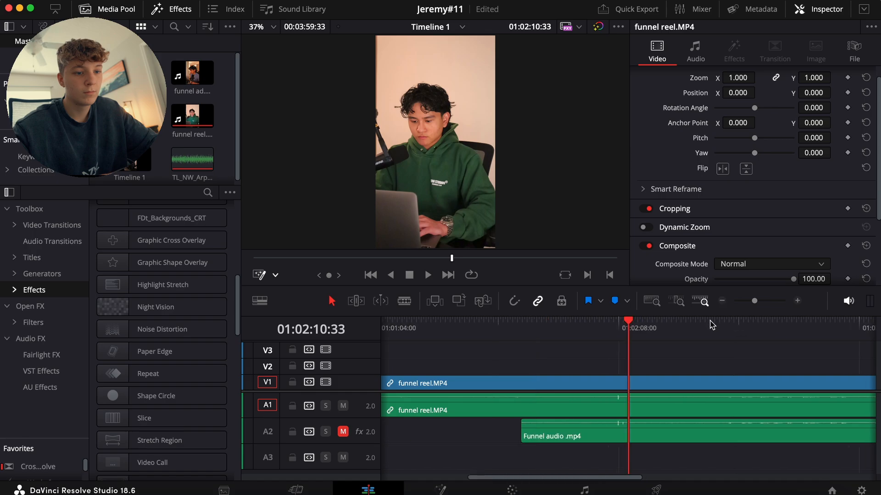
{"action": "left_click", "coordinate": [723, 325]}
{"action": "key", "text": "space"}
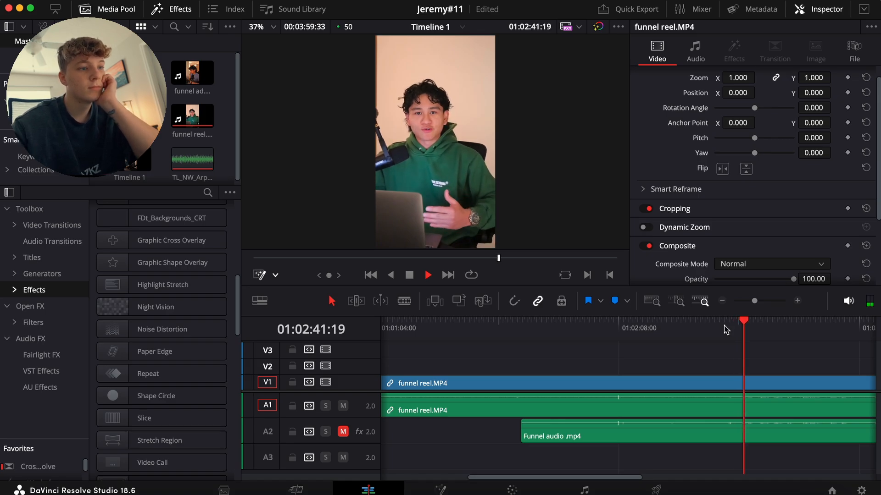
{"action": "key", "text": "space"}
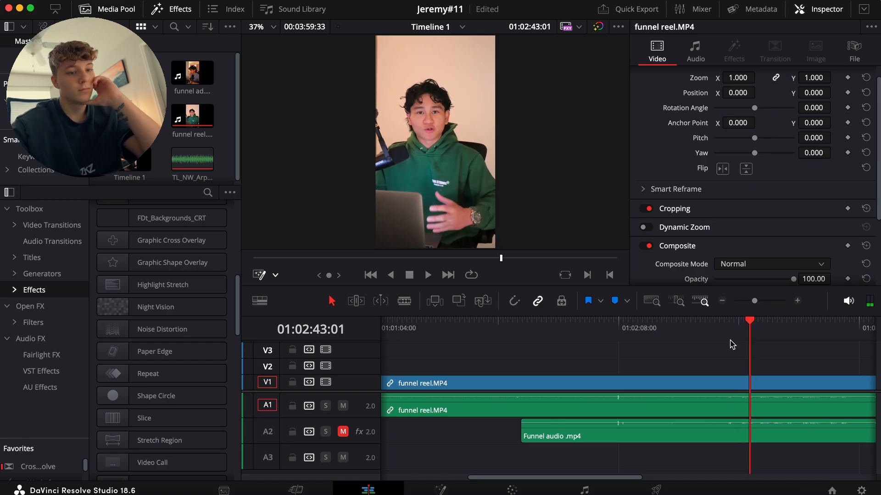
{"action": "left_click_drag", "start_coordinate": [729, 324], "coordinate": [727, 326]}
{"action": "key", "text": "space"}
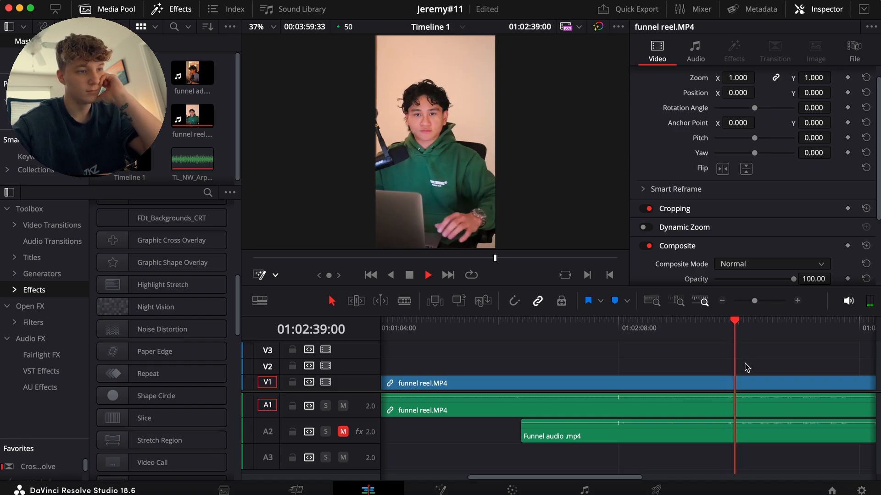
{"action": "key", "text": "space"}
{"action": "key", "text": "super+b"}
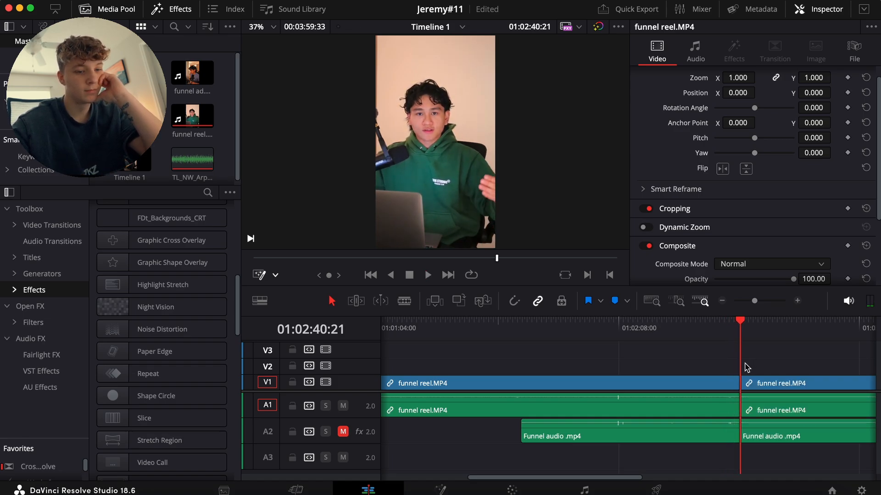
{"action": "left_click_drag", "start_coordinate": [693, 401], "coordinate": [697, 451]}
{"action": "key", "text": "BackSpace"}
Move the trimmed reel and Funnel audio clips together to the timeline start, with Funnel audio on A3 beneath the music
{"action": "left_click_drag", "start_coordinate": [758, 374], "coordinate": [779, 442]}
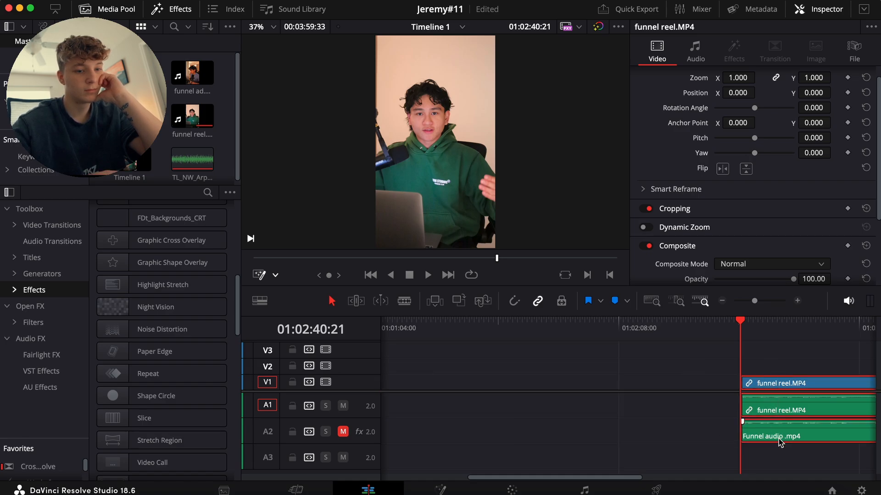
{"action": "left_click_drag", "start_coordinate": [782, 384], "coordinate": [430, 405]}
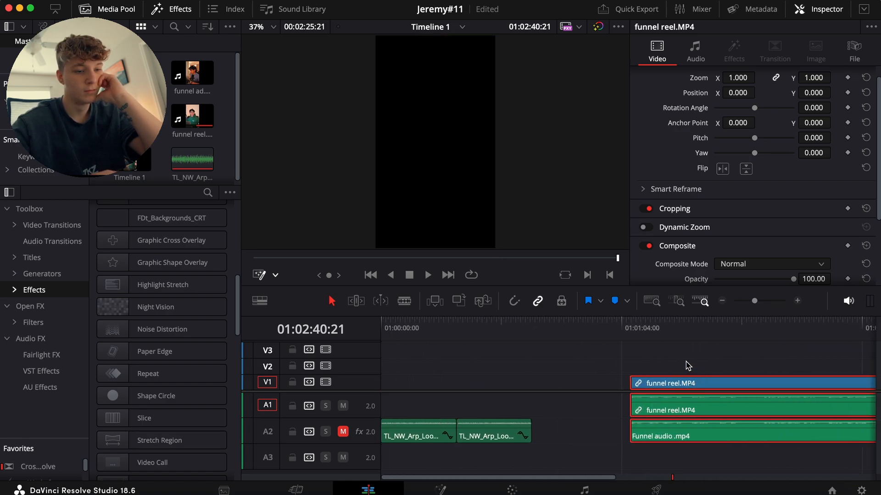
{"action": "left_click_drag", "start_coordinate": [666, 387], "coordinate": [584, 393]}
{"action": "left_click", "coordinate": [581, 370]}
{"action": "left_click_drag", "start_coordinate": [583, 432], "coordinate": [587, 453]}
{"action": "left_click_drag", "start_coordinate": [587, 357], "coordinate": [598, 471]}
{"action": "left_click_drag", "start_coordinate": [603, 381], "coordinate": [436, 383]}
{"action": "left_click", "coordinate": [406, 360]}
{"action": "key", "text": "Home"}
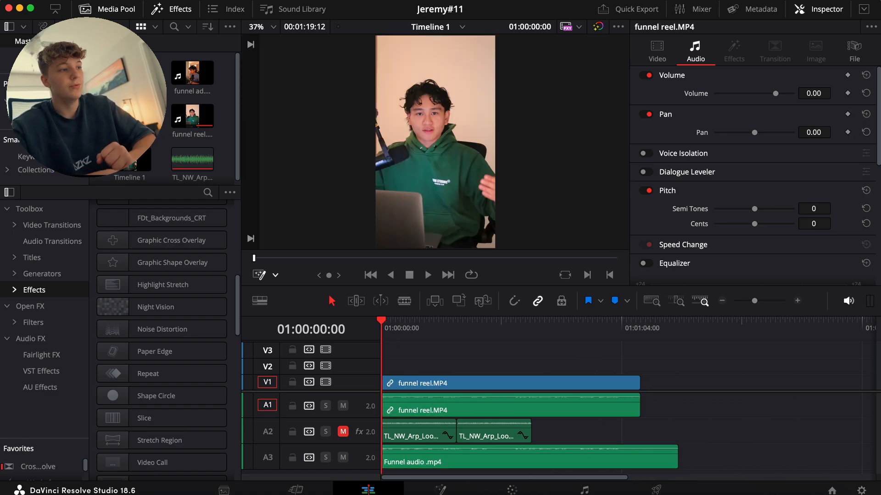
Check the timeline resolution width and height in the project settings, and close them without changes
{"action": "left_click", "coordinate": [107, 1]}
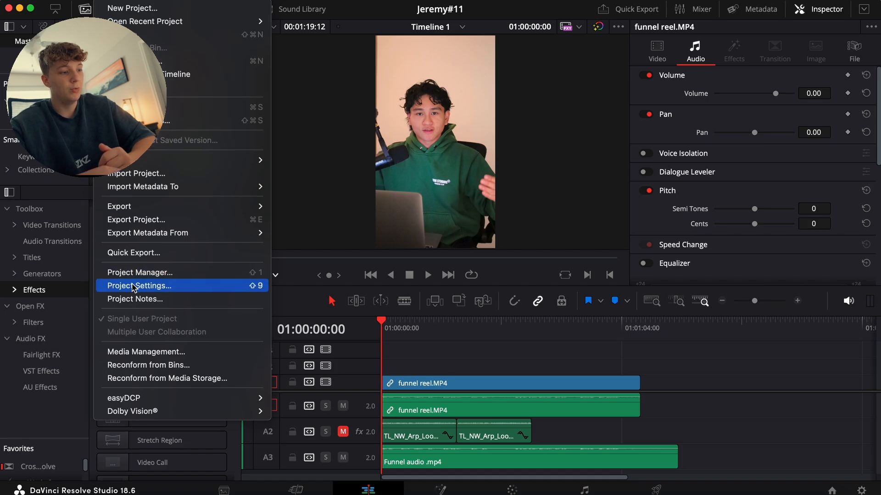
{"action": "left_click", "coordinate": [174, 286]}
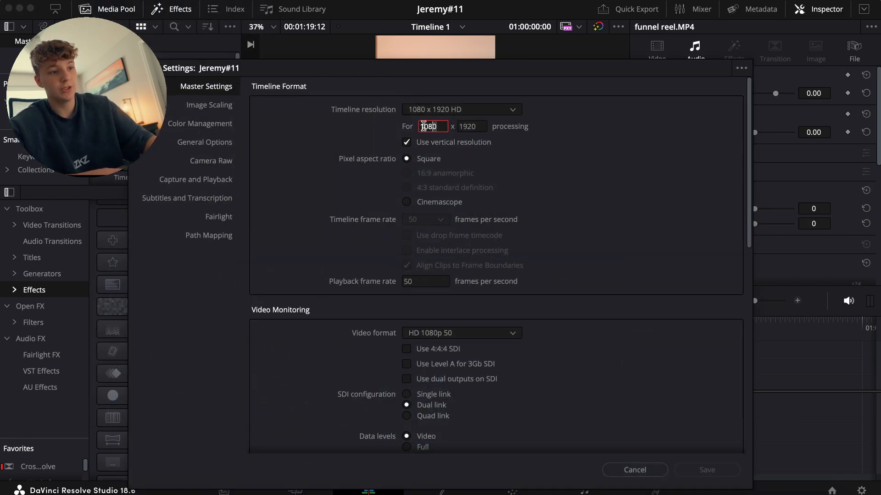
{"action": "left_click", "coordinate": [476, 127]}
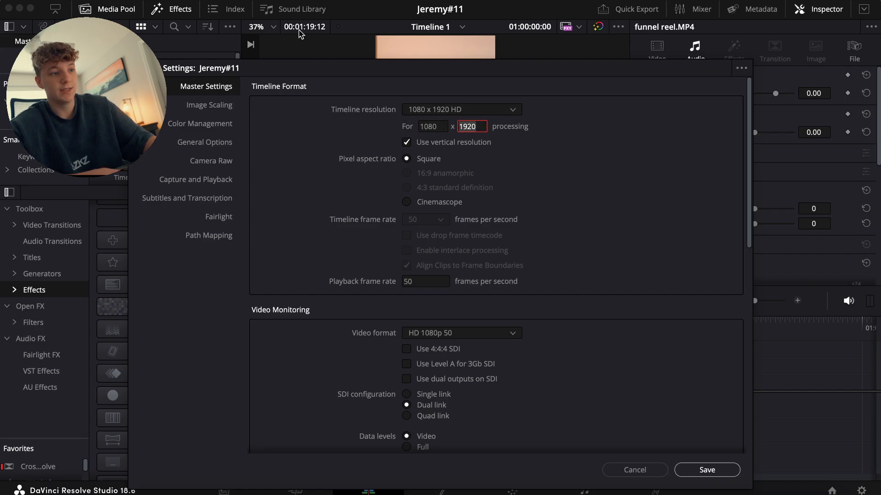
{"action": "left_click", "coordinate": [635, 470]}
Examine the EQ and Reverb on the Audio 2 music track in the Fairlight mixer, and return to the edit timeline
{"action": "left_click_drag", "start_coordinate": [573, 424], "coordinate": [392, 442]}
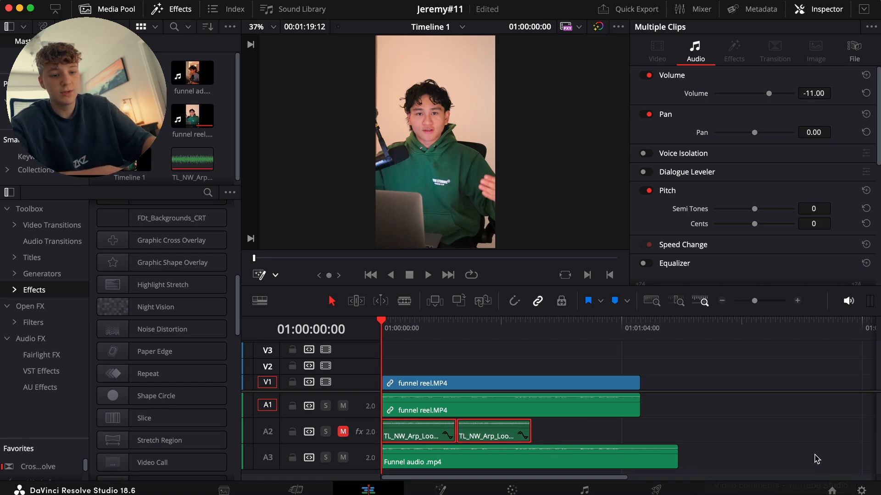
{"action": "left_click", "coordinate": [758, 455]}
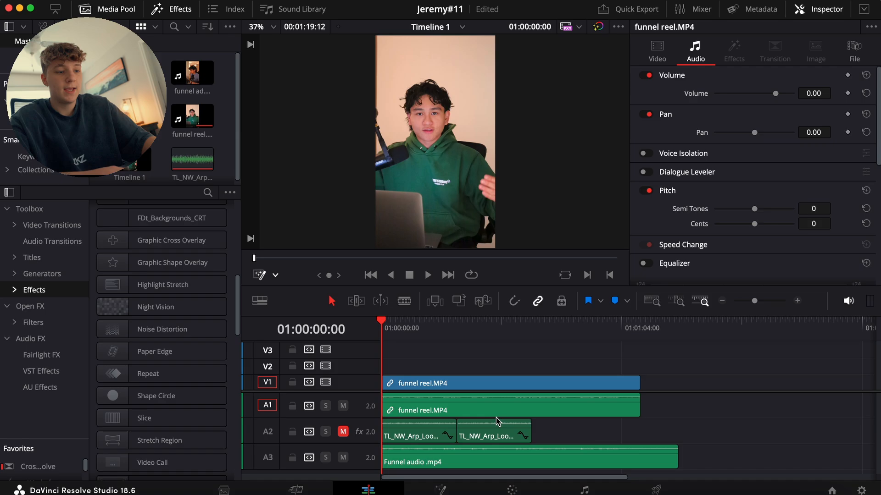
{"action": "left_click", "coordinate": [591, 491]}
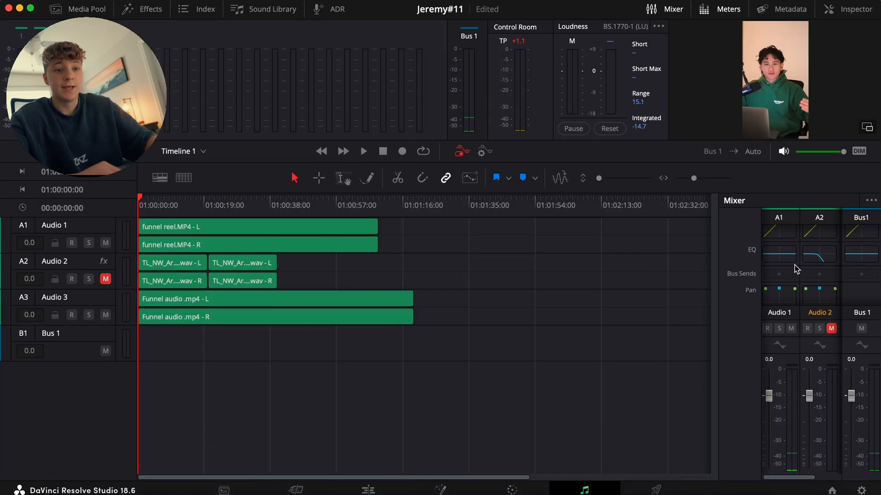
{"action": "scroll", "coordinate": [794, 269], "scroll_direction": "right", "scroll_amount": 1}
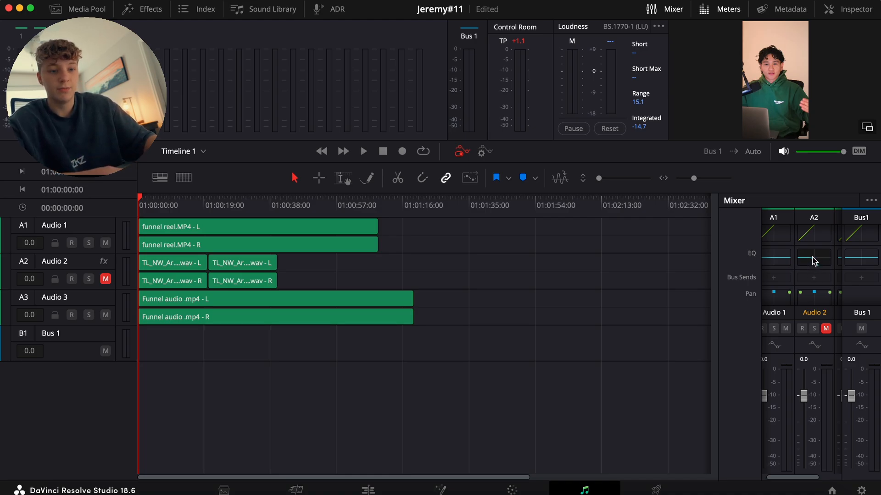
{"action": "scroll", "coordinate": [812, 268], "scroll_direction": "up", "scroll_amount": 5}
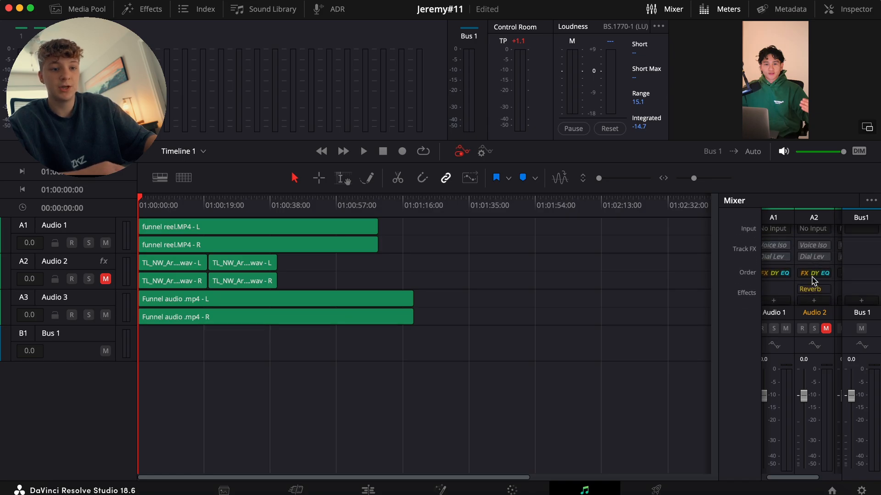
{"action": "left_click", "coordinate": [368, 490]}
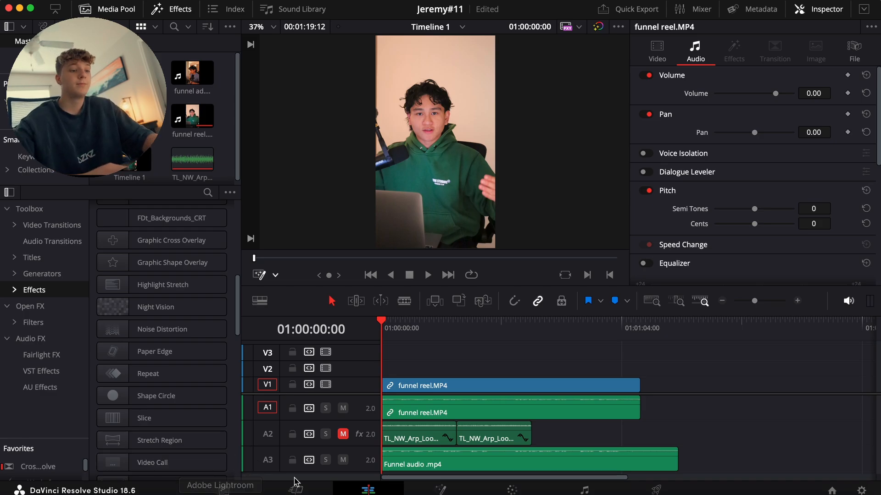
Unlink the funnel reel.MP4 video from its camera audio on A1 and delete that audio
{"action": "key", "text": "space"}
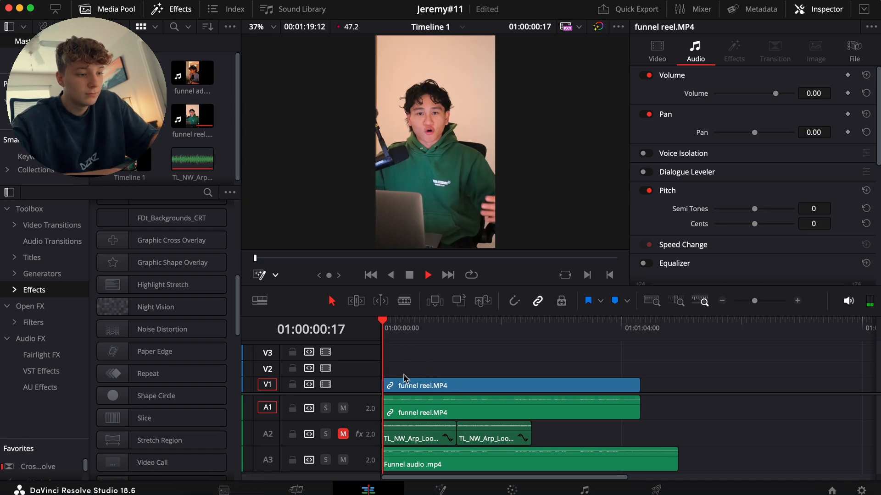
{"action": "left_click", "coordinate": [797, 300]}
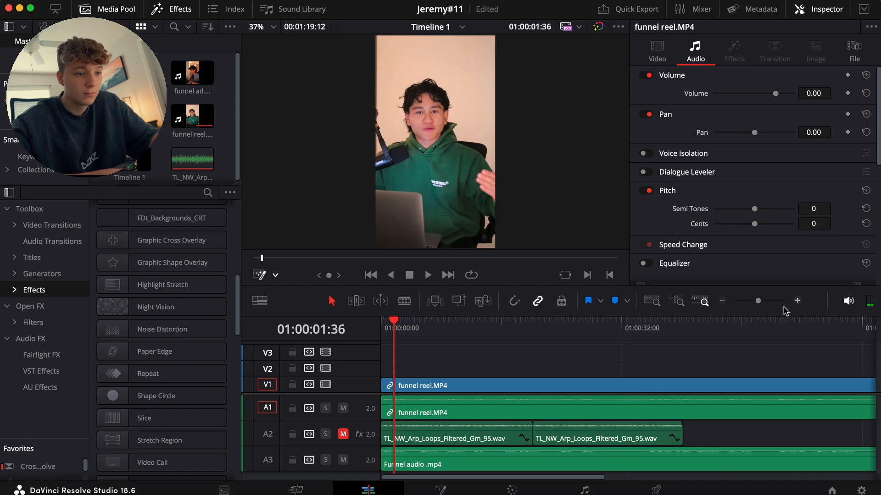
{"action": "right_click", "coordinate": [512, 387]}
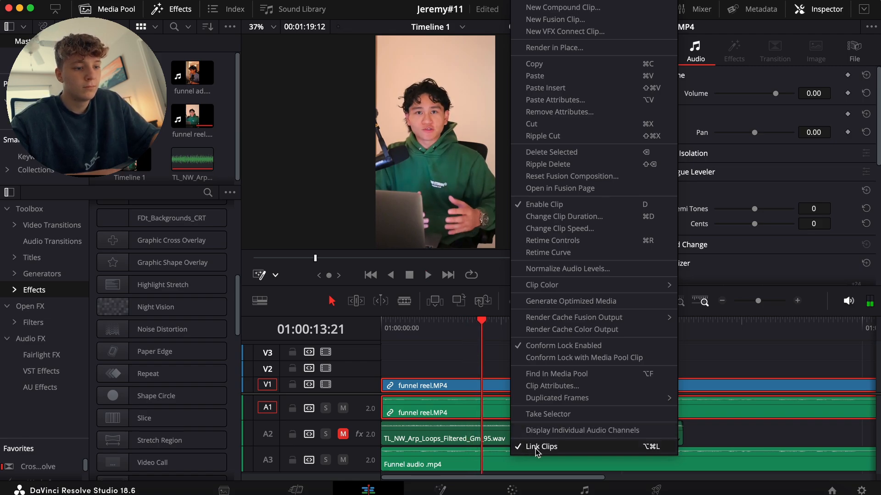
{"action": "left_click", "coordinate": [523, 446]}
{"action": "left_click", "coordinate": [516, 408]}
{"action": "key", "text": "Delete"}
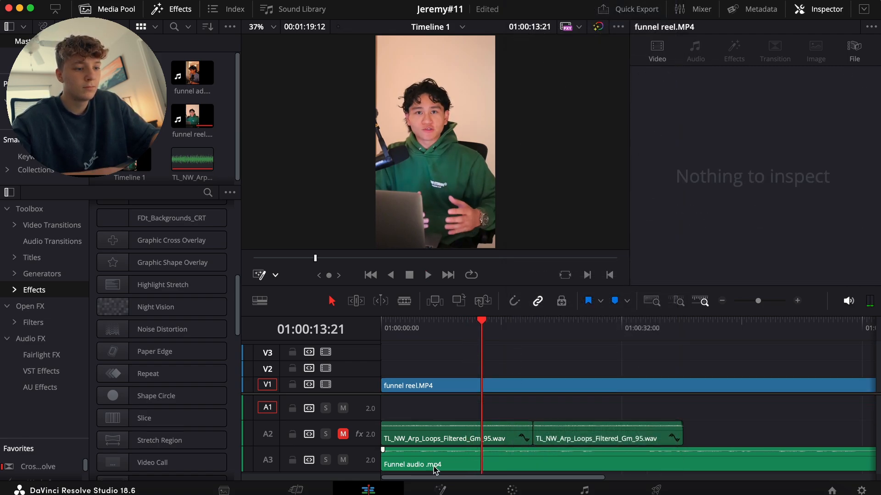
Move Funnel audio .mp4 up to track A1, link it with the reel video, and return the playhead to the start
{"action": "left_click_drag", "start_coordinate": [435, 469], "coordinate": [431, 413]}
{"action": "left_click_drag", "start_coordinate": [412, 361], "coordinate": [418, 398]}
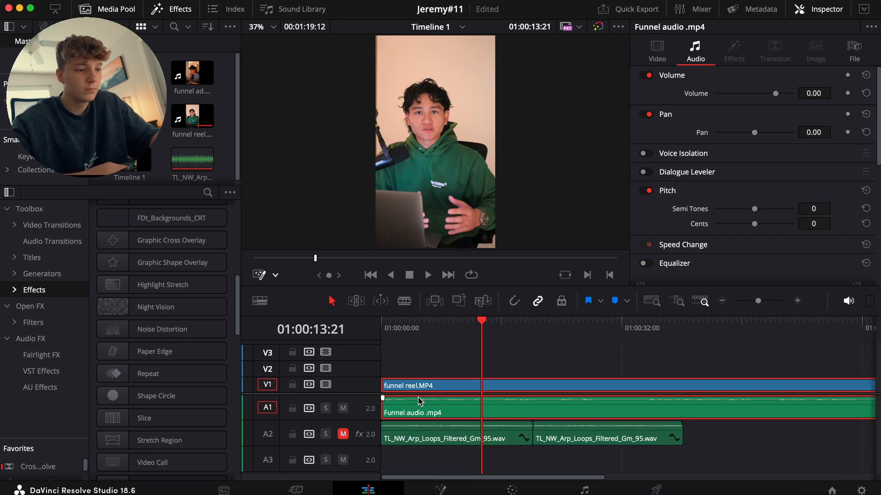
{"action": "right_click", "coordinate": [419, 398]}
{"action": "left_click", "coordinate": [445, 389]}
{"action": "left_click_drag", "start_coordinate": [416, 324], "coordinate": [287, 327]}
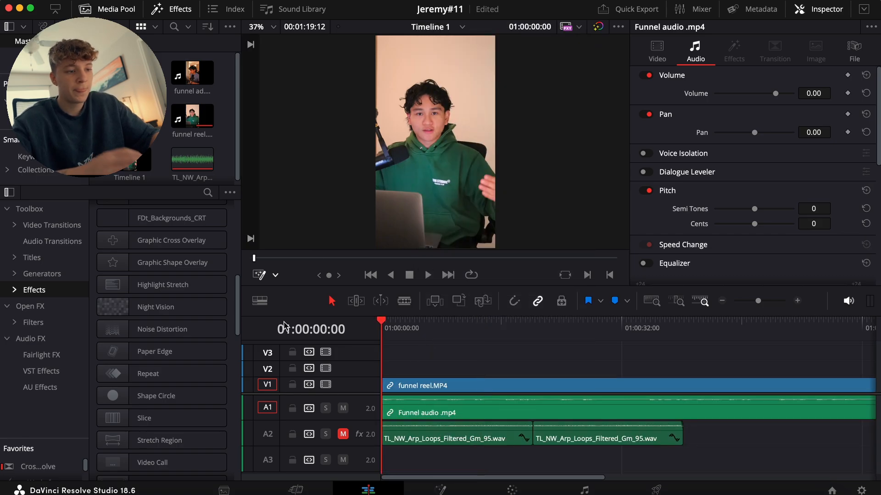
Set the volume of the Funnel audio .mp4 clip on A1 to 9.00
{"action": "left_click", "coordinate": [432, 376]}
{"action": "left_click", "coordinate": [451, 409]}
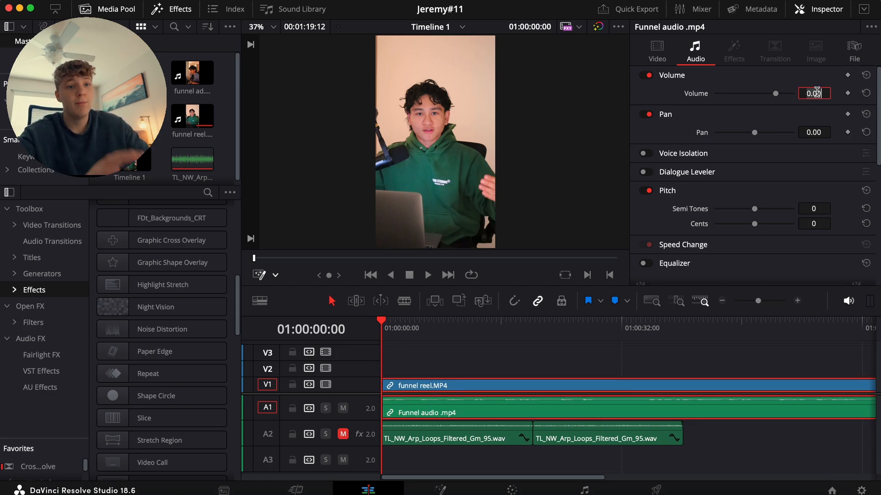
{"action": "type", "text": "9"}
{"action": "key", "text": "Return"}
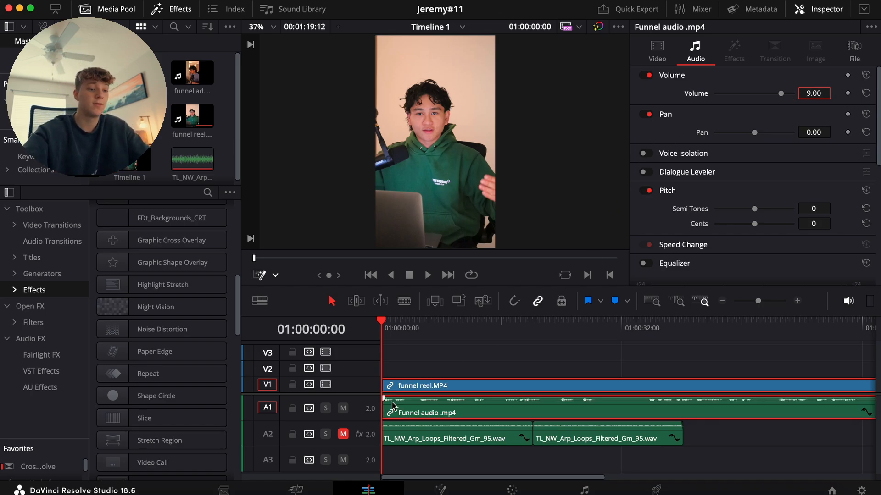
Play the reel to where the speech starts, split the linked clips at about 01:00:05:02, and remove the opening section without leaving a gap
{"action": "left_click", "coordinate": [405, 371]}
{"action": "key", "text": "space"}
{"action": "key", "text": "super+equal"}
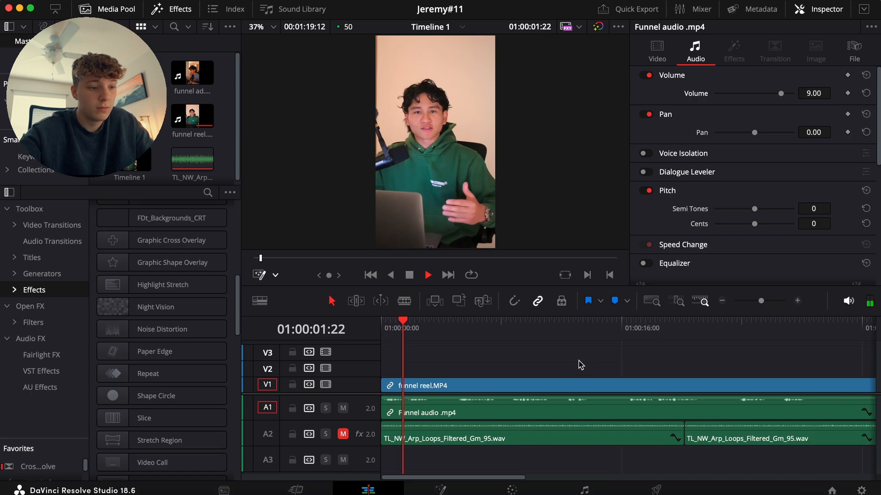
{"action": "key", "text": "XF86AudioRaiseVolume"}
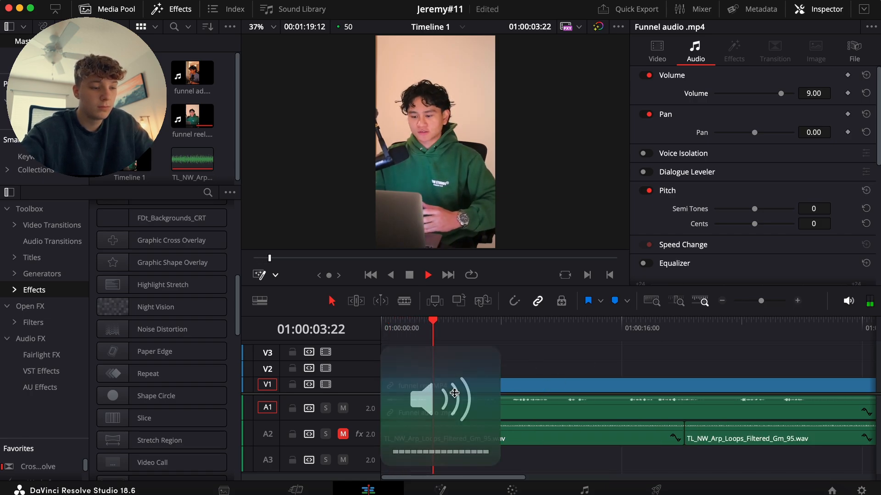
{"action": "left_click", "coordinate": [487, 388]}
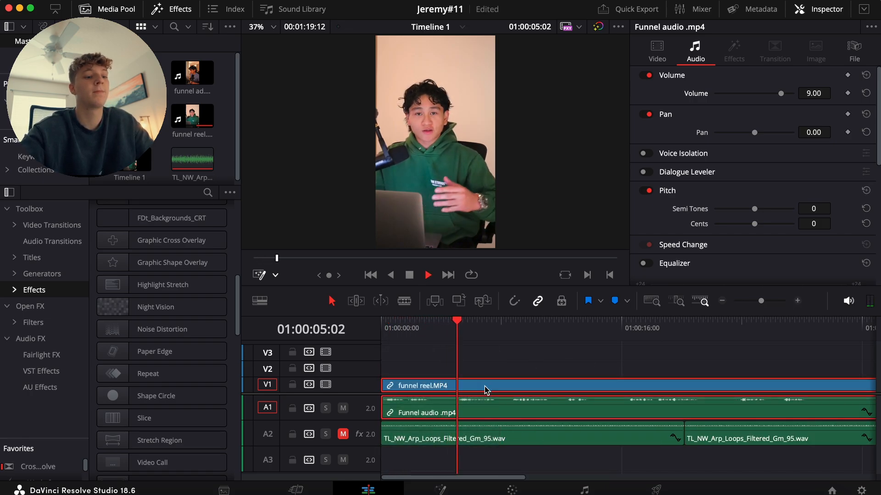
{"action": "key", "text": "space"}
{"action": "key", "text": "super+b"}
{"action": "key", "text": "BackSpace"}
{"action": "left_click_drag", "start_coordinate": [505, 382], "coordinate": [383, 385]}
{"action": "left_click_drag", "start_coordinate": [390, 329], "coordinate": [320, 329]}
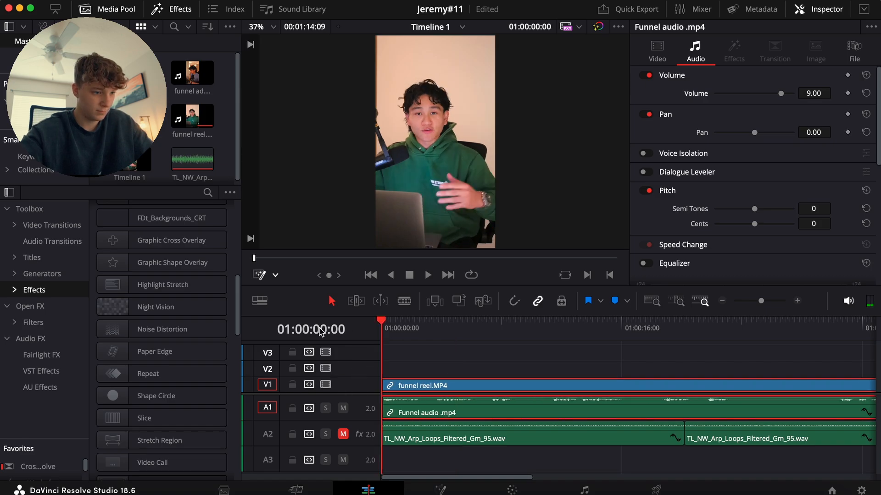
Try to cut the linked reel clips at about 01:00:02:25 and remove the part before the cut, and return to the timeline start
{"action": "key", "text": "space"}
{"action": "left_click", "coordinate": [436, 368]}
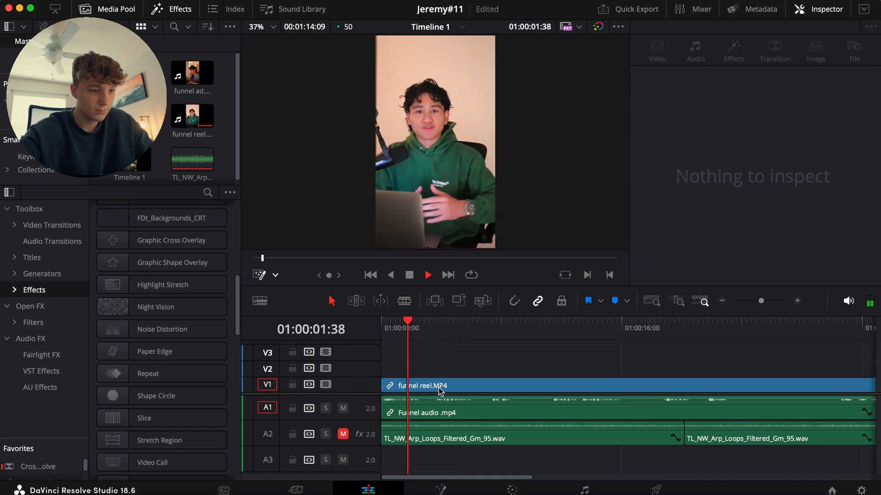
{"action": "left_click", "coordinate": [440, 390]}
{"action": "key", "text": "super+b"}
{"action": "key", "text": "space"}
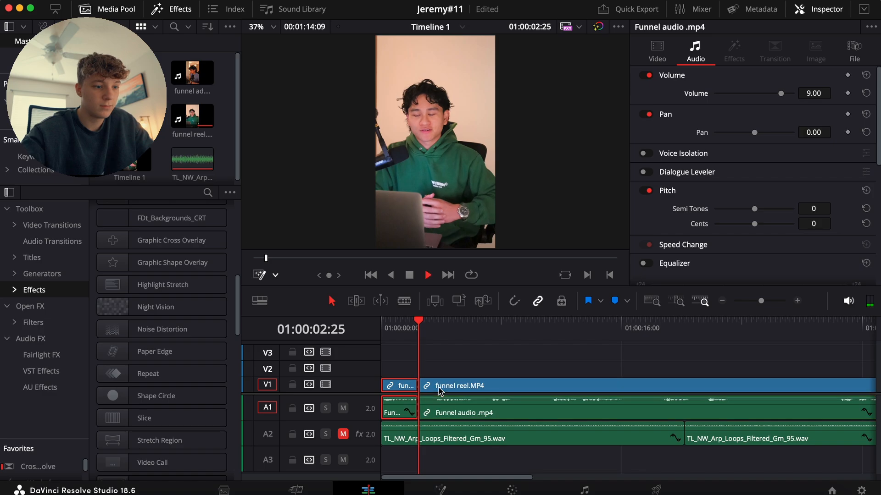
{"action": "key", "text": "shift+BackSpace"}
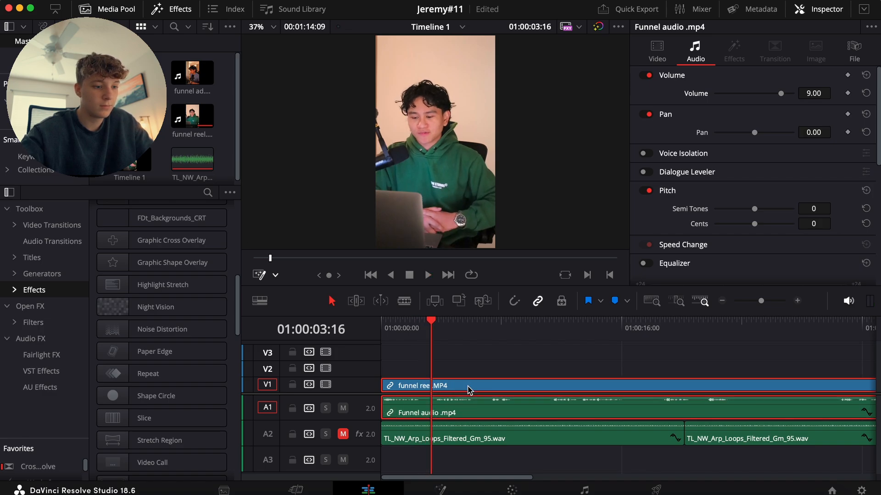
{"action": "key", "text": "Home"}
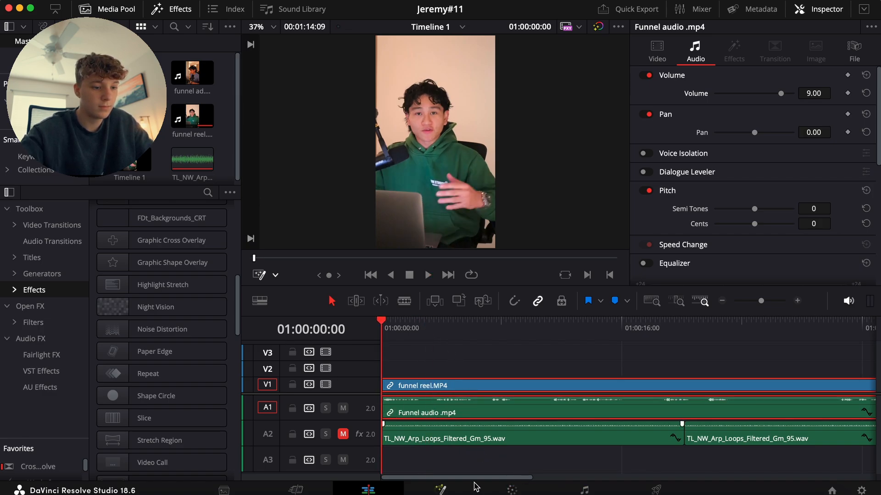
Switch to the Color page, show the Gallery, and delete the node directly before LUT in the clip's node tree
{"action": "left_click", "coordinate": [512, 490]}
{"action": "left_click", "coordinate": [79, 10]}
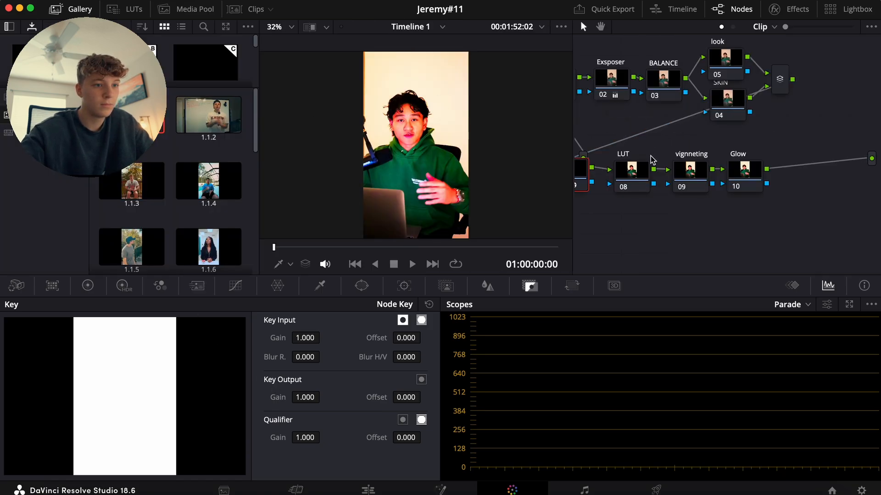
{"action": "left_click", "coordinate": [587, 181]}
{"action": "key", "text": "BackSpace"}
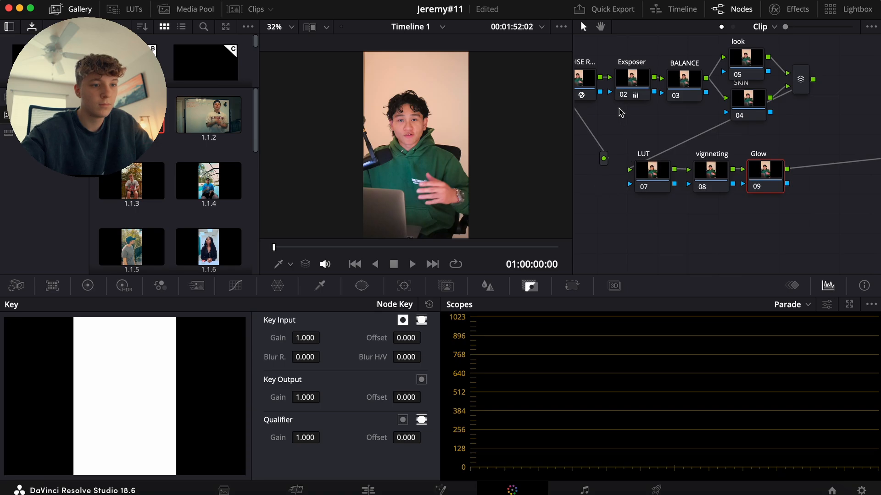
On the Exsposer node, set the primaries' lift and gamma to about -0.01 and the gain to about 1.04
{"action": "left_click", "coordinate": [585, 83]}
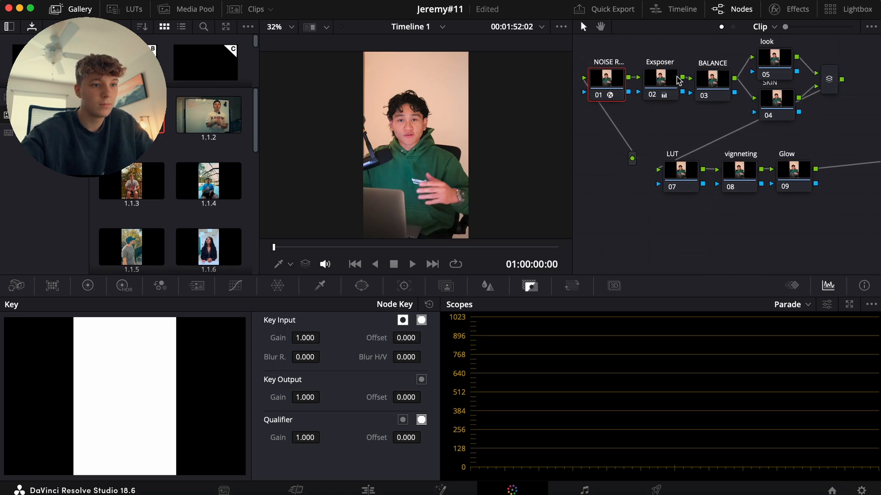
{"action": "left_click", "coordinate": [660, 81]}
{"action": "left_click", "coordinate": [102, 294]}
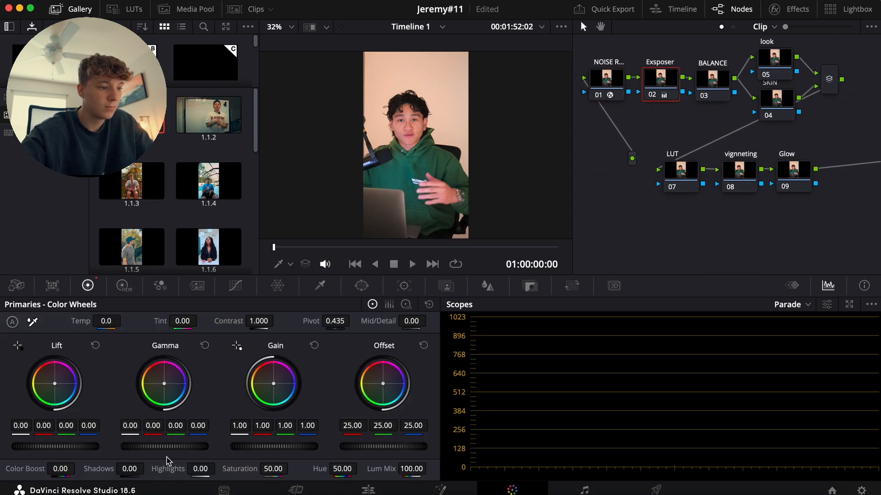
{"action": "left_click_drag", "start_coordinate": [166, 450], "coordinate": [158, 448]}
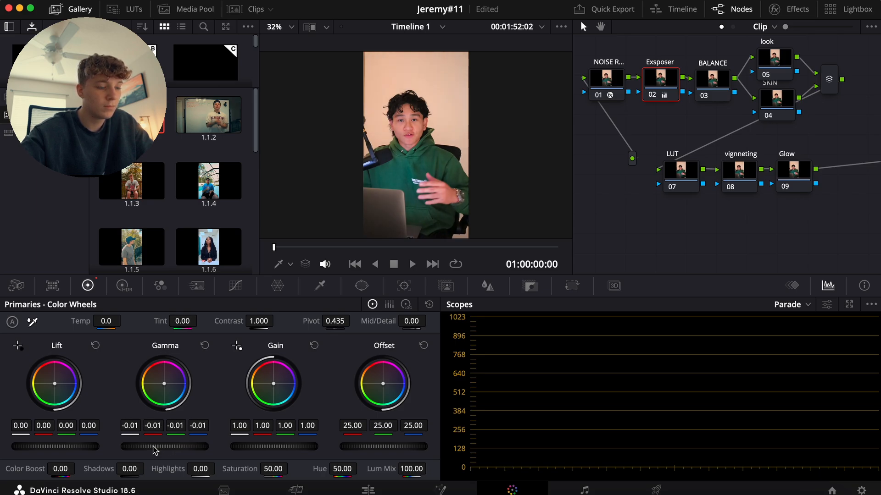
{"action": "mouse_move", "coordinate": [256, 448]}
{"action": "left_mouse_down"}
{"action": "mouse_move", "coordinate": [271, 447]}
{"action": "mouse_move", "coordinate": [260, 448]}
{"action": "left_mouse_up"}
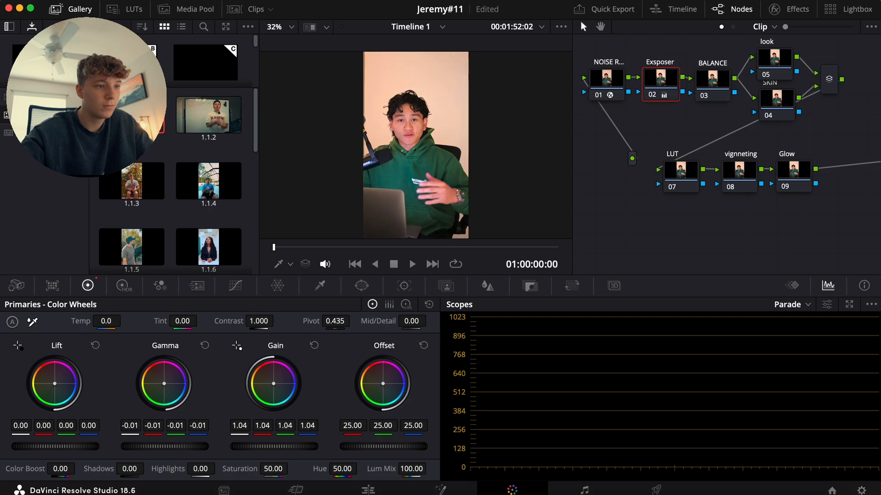
{"action": "left_click_drag", "start_coordinate": [57, 448], "coordinate": [51, 447]}
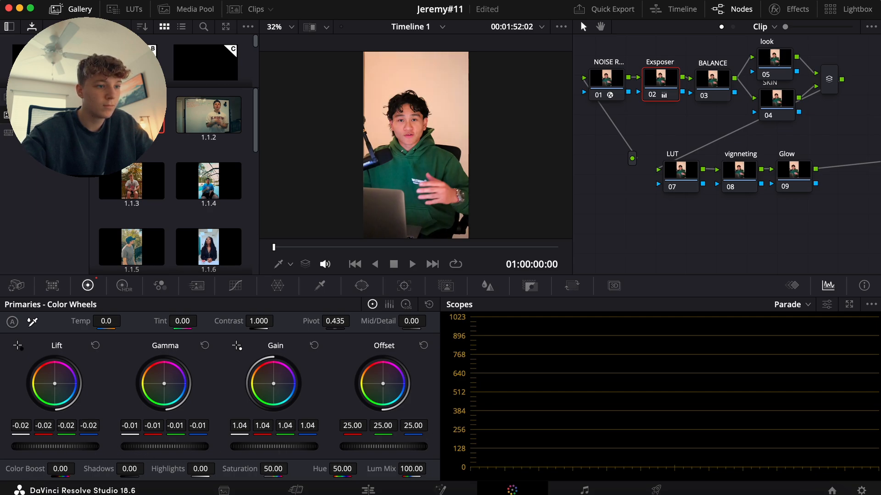
Cool the image on the BALANCE node by setting its temperature to about -1280
{"action": "left_click", "coordinate": [723, 76]}
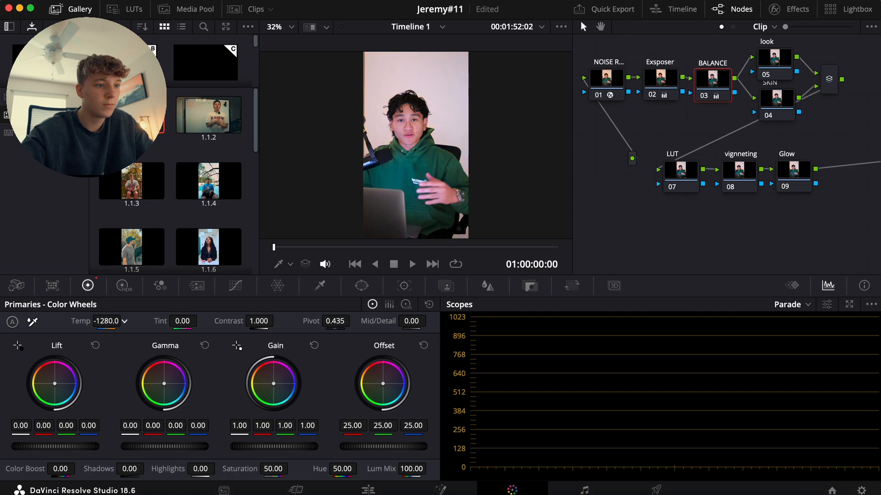
{"action": "left_click_drag", "start_coordinate": [107, 321], "coordinate": [92, 321]}
Apply the +Cine_Teal_&_Orange_03 LUT to the LUT node and lower that node's key output gain to about 0.901
{"action": "left_click", "coordinate": [675, 168]}
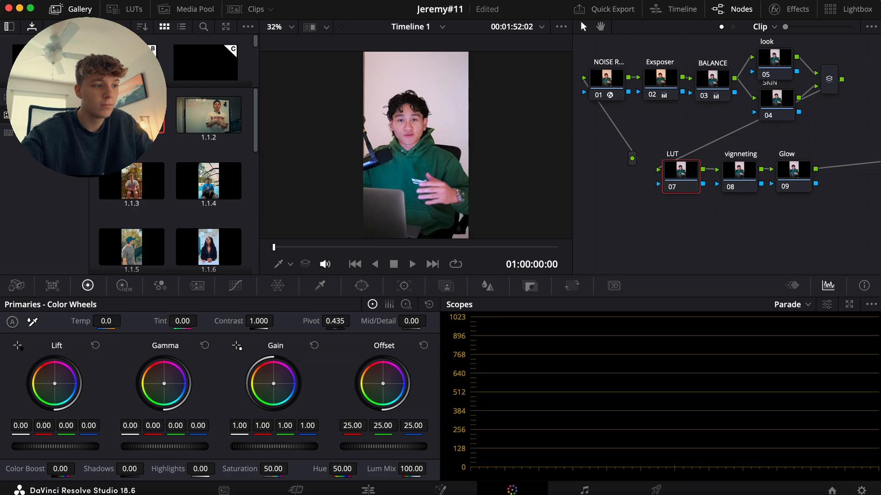
{"action": "left_click", "coordinate": [116, 8]}
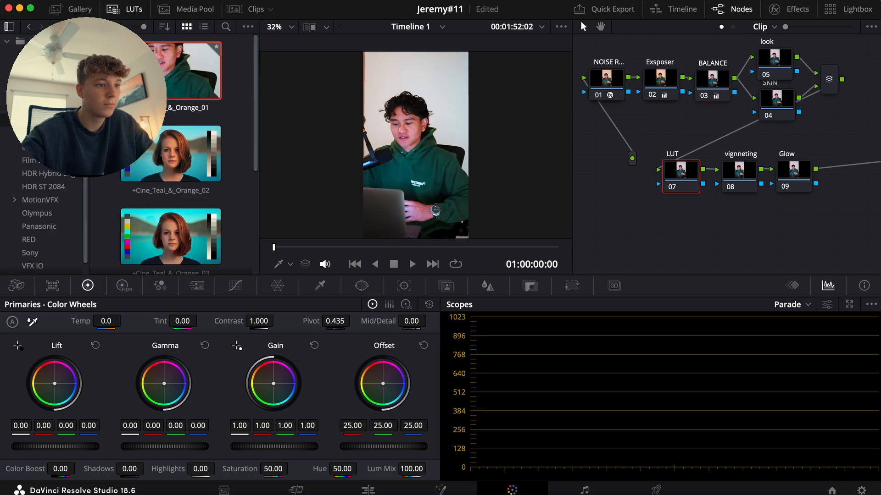
{"action": "scroll", "coordinate": [191, 166], "scroll_direction": "down", "scroll_amount": 1}
{"action": "scroll", "coordinate": [189, 160], "scroll_direction": "down", "scroll_amount": 3}
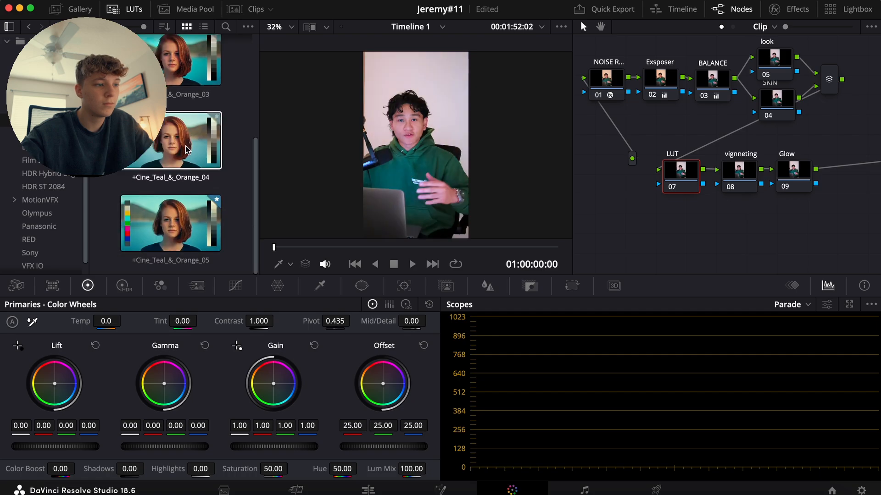
{"action": "scroll", "coordinate": [185, 221], "scroll_direction": "up", "scroll_amount": 1}
{"action": "left_click_drag", "start_coordinate": [170, 147], "coordinate": [676, 179]}
{"action": "left_click", "coordinate": [536, 287]}
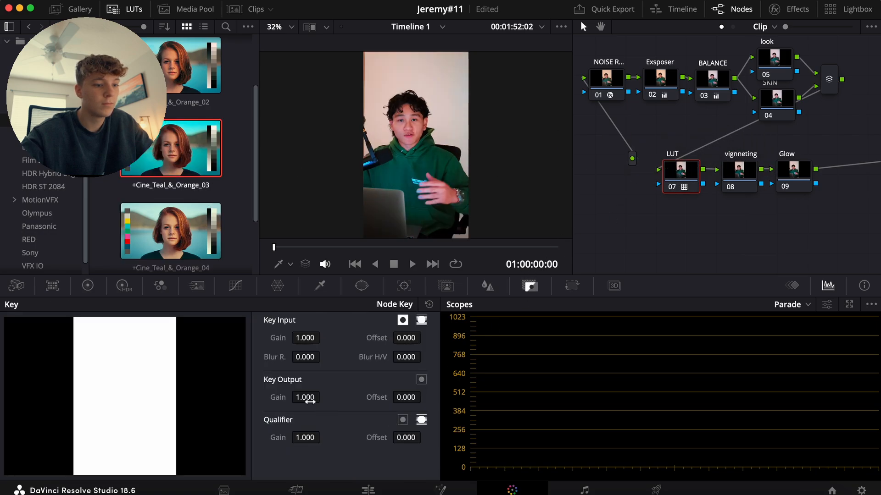
{"action": "left_click_drag", "start_coordinate": [305, 397], "coordinate": [263, 398]}
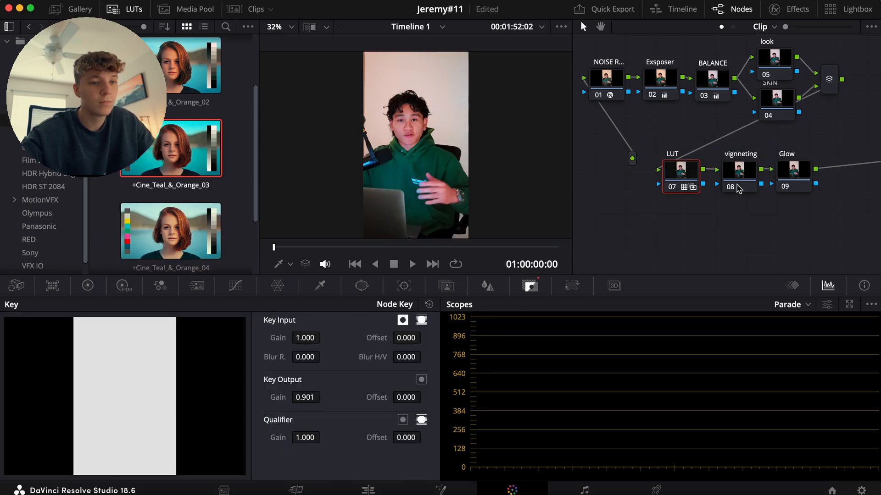
Add the Halation effect to the Glow node and set its processing color space to DaVinci Wide Gamut
{"action": "left_click", "coordinate": [794, 171]}
{"action": "left_click", "coordinate": [790, 9]}
{"action": "left_click", "coordinate": [750, 49]}
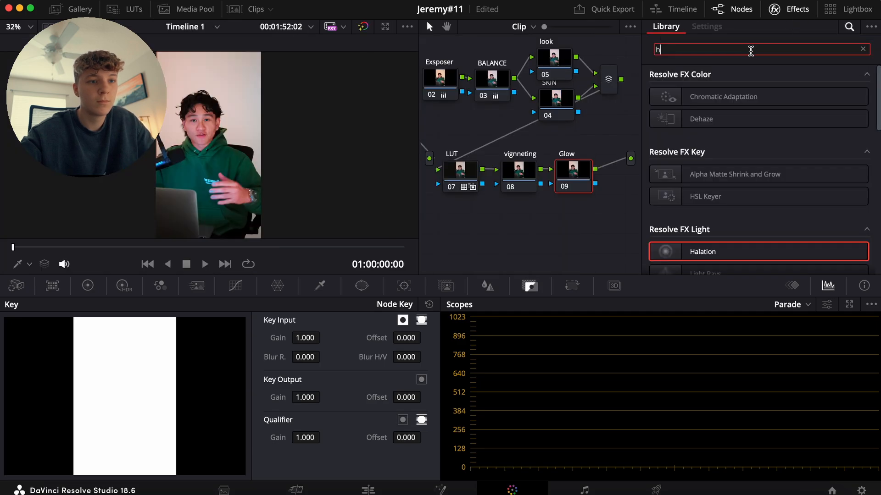
{"action": "left_click_drag", "start_coordinate": [717, 254], "coordinate": [573, 172]}
{"action": "left_click", "coordinate": [764, 93]}
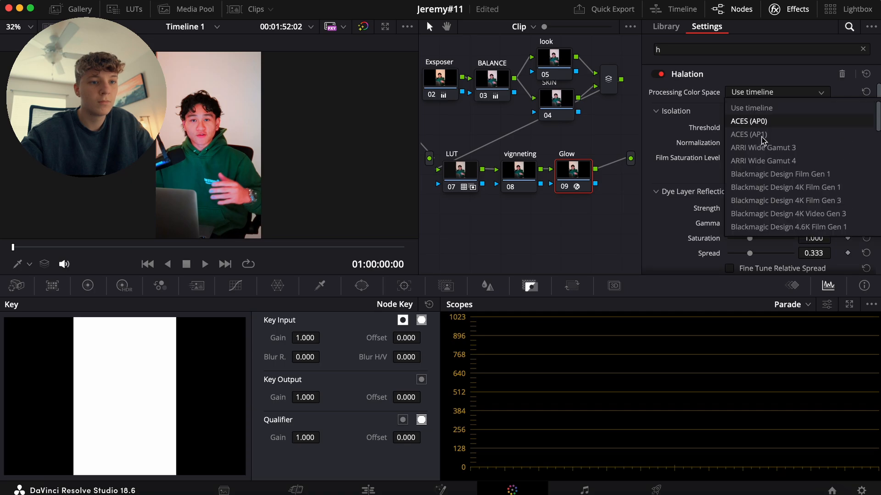
{"action": "scroll", "coordinate": [759, 195], "scroll_direction": "down", "scroll_amount": 3}
{"action": "left_click", "coordinate": [765, 200]}
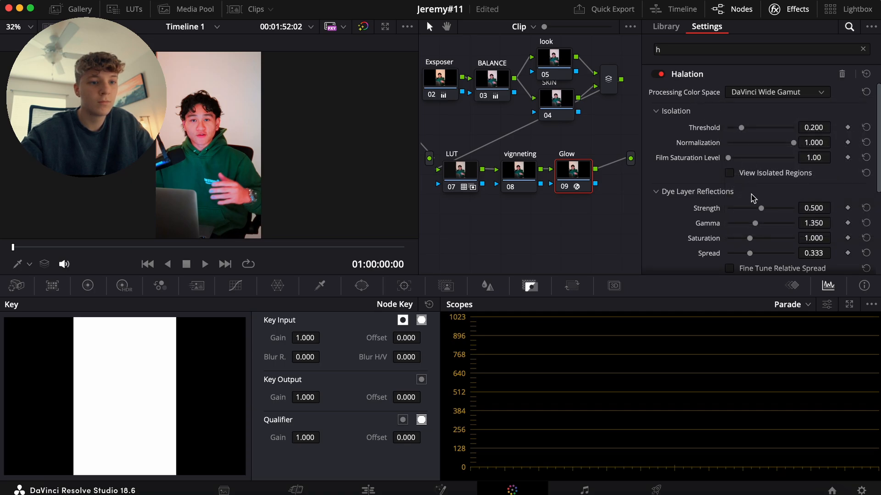
In Halation, reduce the Dye Layer Reflections strength to 0 and set the Secondary Glow strength to 0.5
{"action": "left_click_drag", "start_coordinate": [728, 211], "coordinate": [709, 213]}
{"action": "scroll", "coordinate": [678, 214], "scroll_direction": "down", "scroll_amount": 3}
{"action": "left_click", "coordinate": [655, 232]}
{"action": "scroll", "coordinate": [655, 232], "scroll_direction": "down", "scroll_amount": 2}
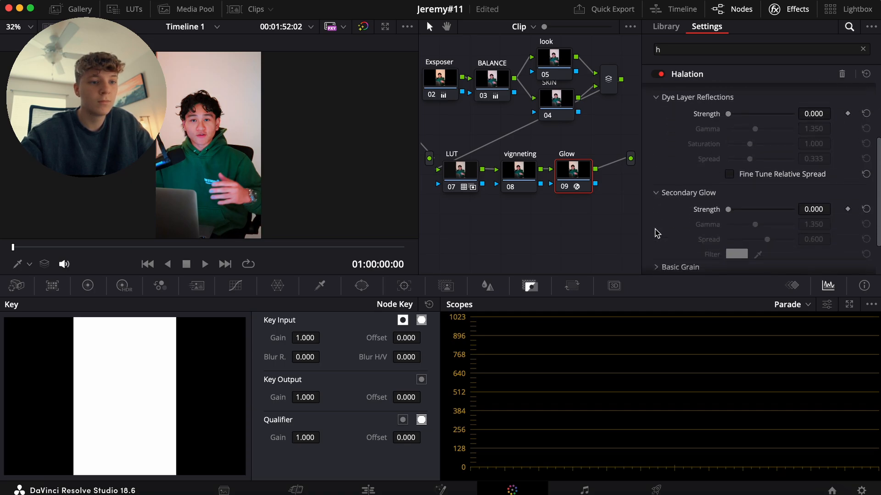
{"action": "left_click", "coordinate": [809, 196]}
{"action": "type", "text": "."}
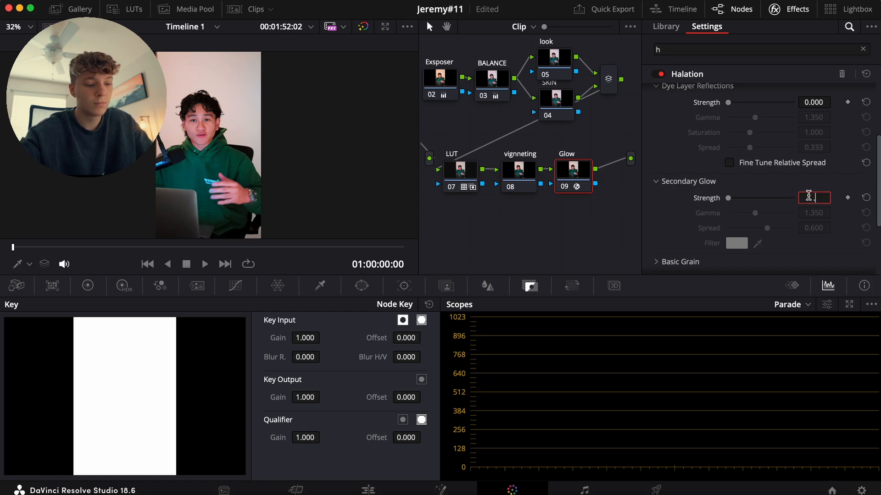
{"action": "type", "text": "5"}
{"action": "key", "text": "Return"}
Give the Secondary Glow a red filter color, and lower its gamma and spread to about 0.431 and its strength to about 0.468
{"action": "scroll", "coordinate": [771, 227], "scroll_direction": "down", "scroll_amount": 2}
{"action": "left_click", "coordinate": [747, 205]}
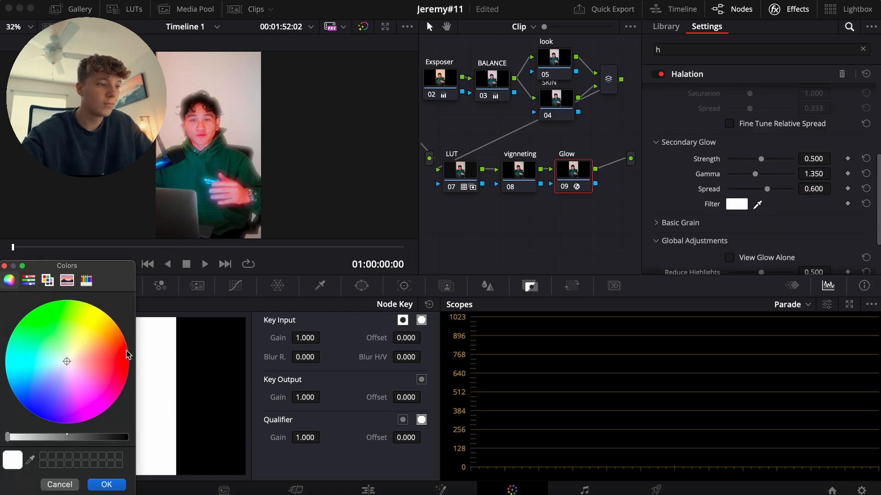
{"action": "mouse_move", "coordinate": [127, 354]}
{"action": "left_mouse_down"}
{"action": "mouse_move", "coordinate": [140, 332]}
{"action": "mouse_move", "coordinate": [156, 351]}
{"action": "left_mouse_up"}
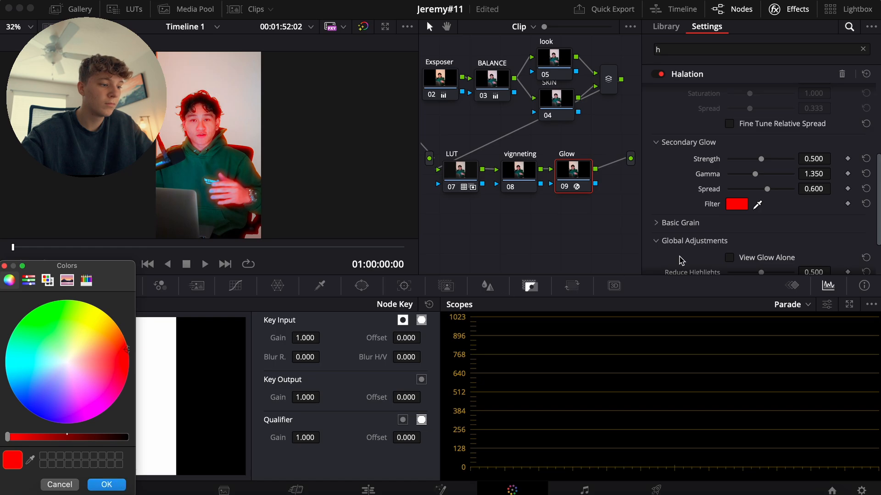
{"action": "key", "text": "Return"}
{"action": "left_click_drag", "start_coordinate": [754, 177], "coordinate": [738, 185]}
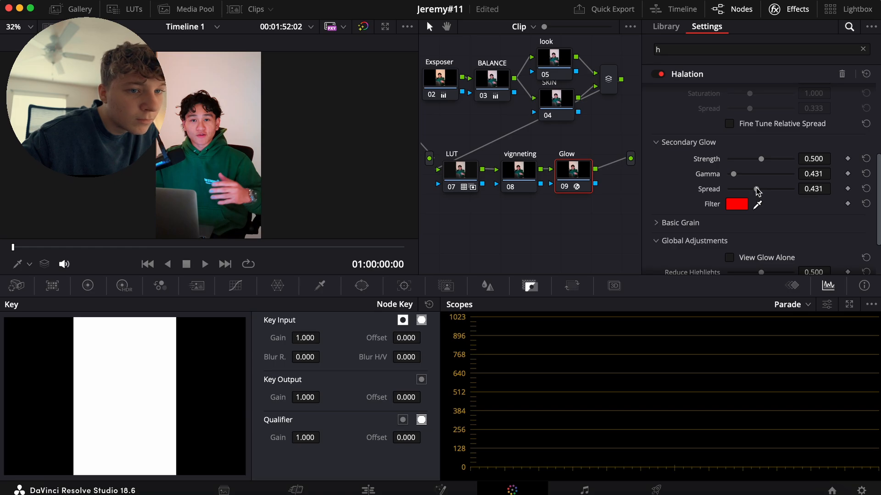
{"action": "left_click_drag", "start_coordinate": [762, 161], "coordinate": [761, 158]}
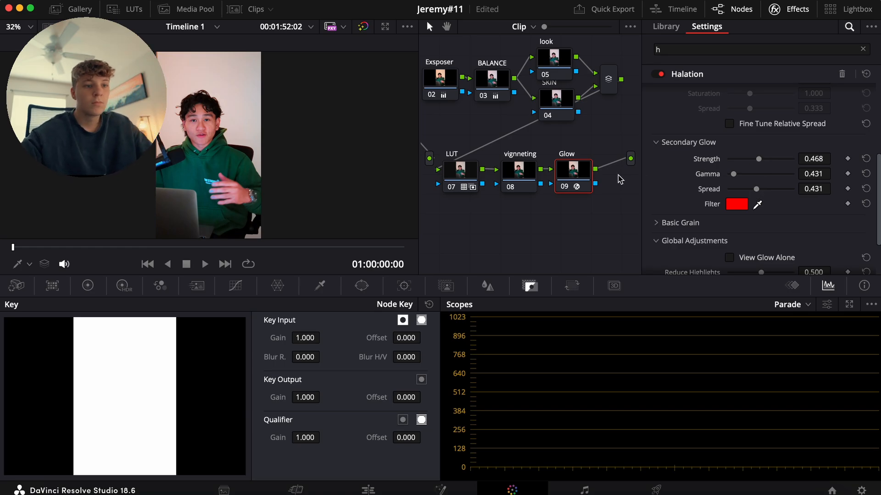
Darken the Exsposer node slightly by setting its gain to about 1.01 and its offset to about 24.50
{"action": "left_click", "coordinate": [440, 82]}
{"action": "left_click", "coordinate": [88, 285]}
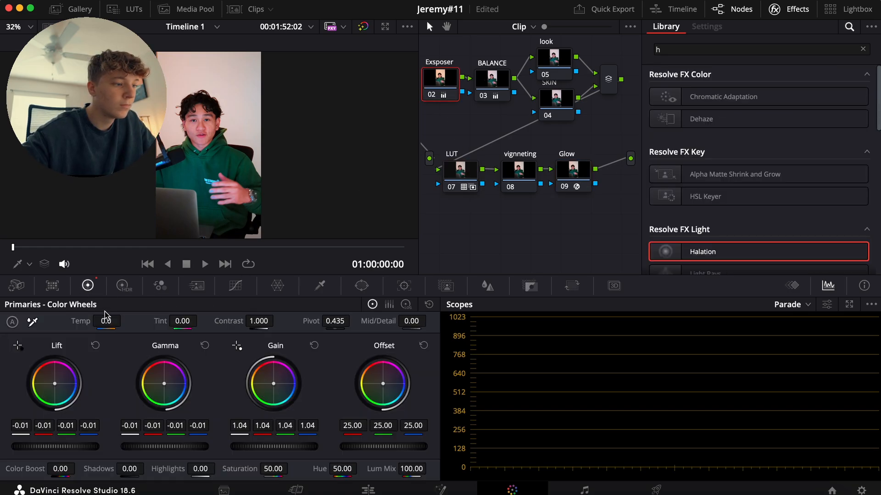
{"action": "left_click_drag", "start_coordinate": [274, 446], "coordinate": [260, 447]}
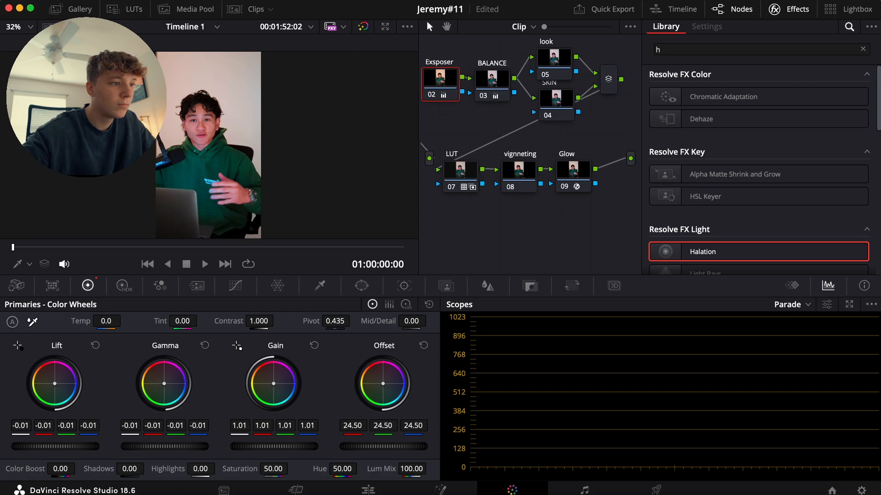
Toggle the LUT node off and on to compare the image with and without the LUT, leaving it enabled
{"action": "left_click", "coordinate": [452, 182]}
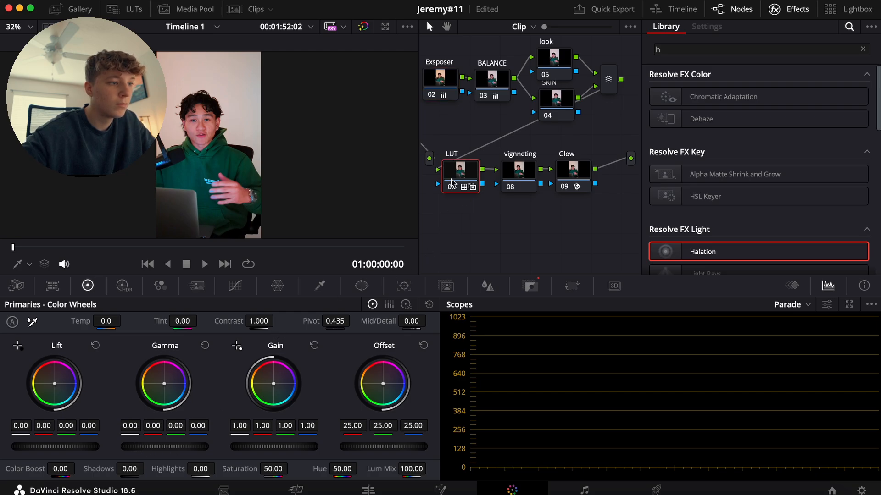
{"action": "left_click", "coordinate": [450, 188]}
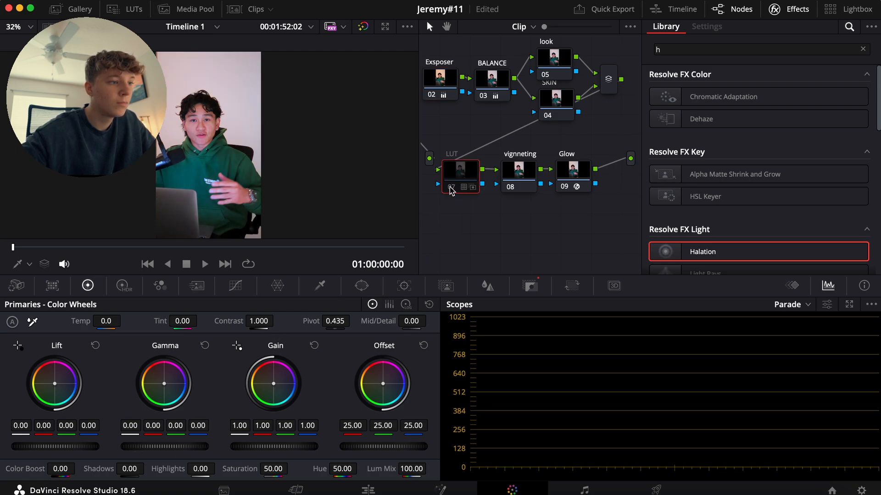
{"action": "left_click", "coordinate": [450, 188]}
{"action": "left_click", "coordinate": [450, 188]}
{"action": "left_click", "coordinate": [451, 188]}
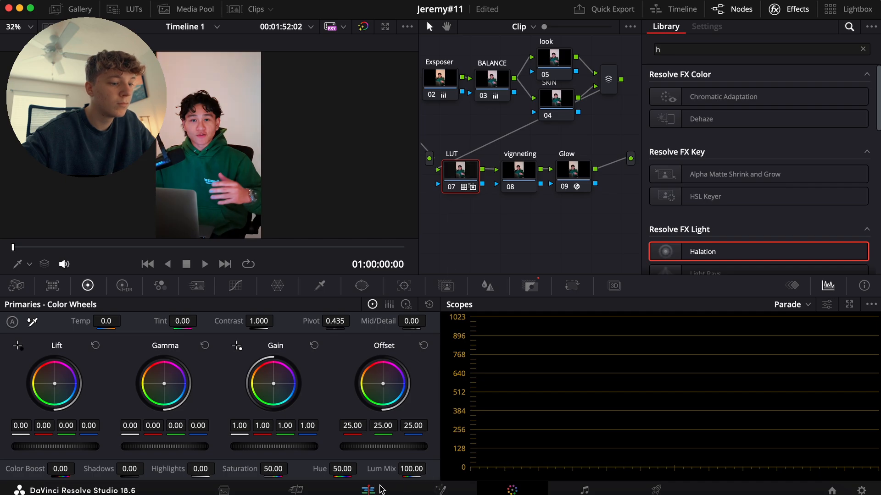
Go back to the Edit page and split the linked video and audio clips at the end of the first phrase, about 2.4 seconds in
{"action": "left_click", "coordinate": [380, 489]}
{"action": "key", "text": "space"}
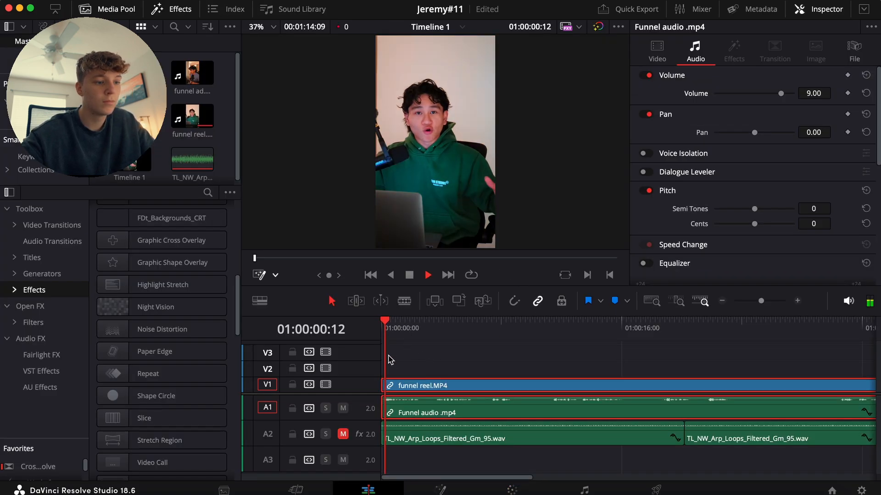
{"action": "left_click", "coordinate": [434, 370]}
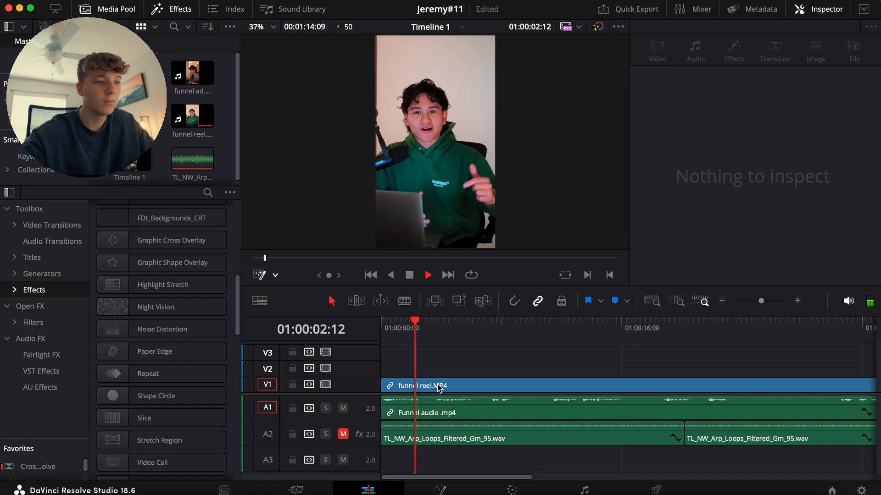
{"action": "left_click", "coordinate": [439, 387]}
{"action": "key", "text": "space"}
{"action": "key", "text": "super+b"}
Trim the pause off the start of the second clip segment and move the segment up against the first one
{"action": "key", "text": "space"}
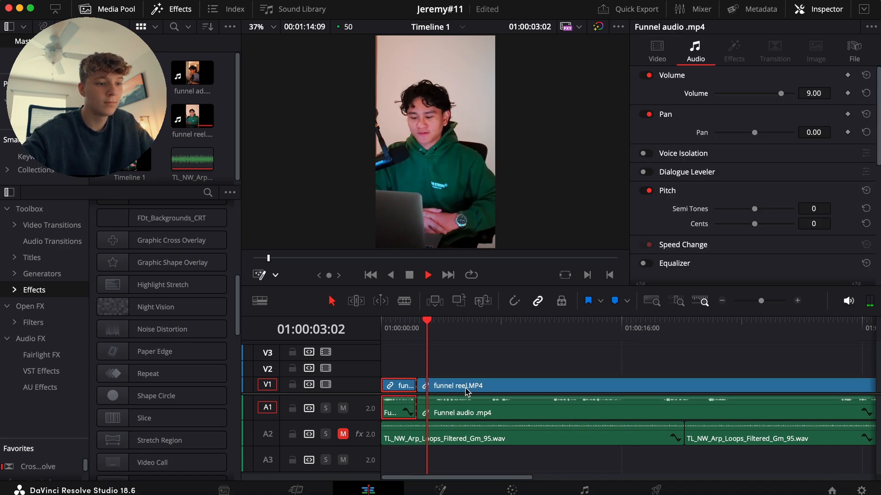
{"action": "mouse_move", "coordinate": [467, 391]}
{"action": "left_mouse_down"}
{"action": "mouse_move", "coordinate": [485, 390]}
{"action": "mouse_move", "coordinate": [450, 390]}
{"action": "left_mouse_up"}
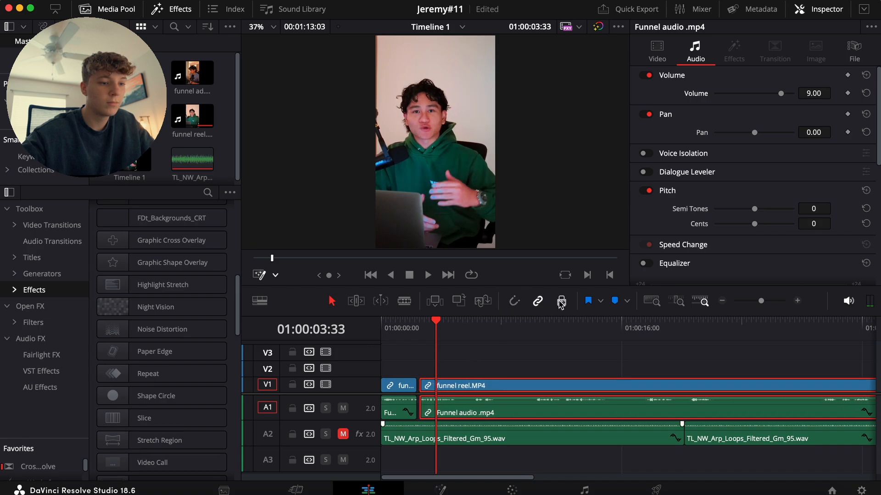
{"action": "left_click", "coordinate": [798, 301]}
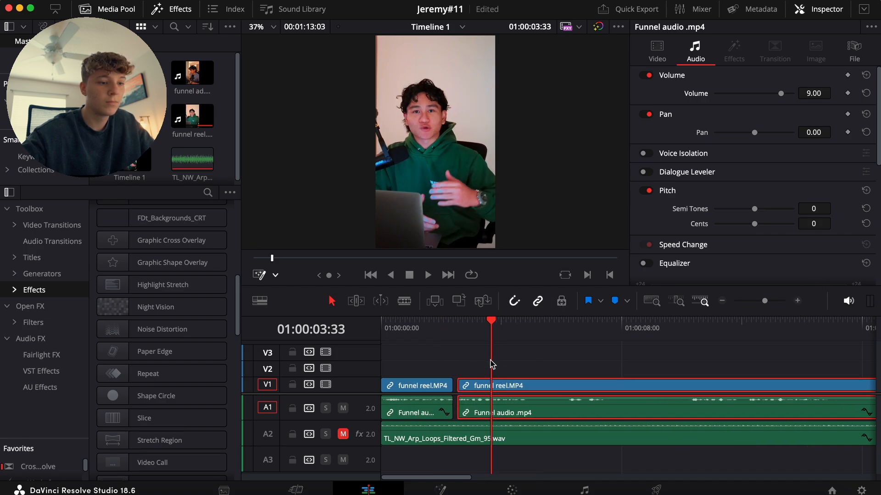
{"action": "left_click_drag", "start_coordinate": [474, 386], "coordinate": [470, 386]}
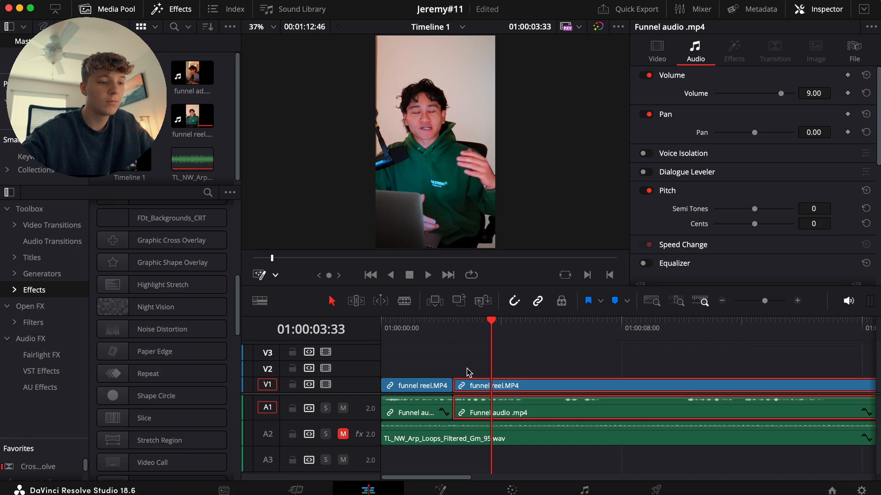
Play the reel from the beginning across the first cut and split the linked clips at 01:00:04:36
{"action": "left_click_drag", "start_coordinate": [459, 315], "coordinate": [345, 326]}
{"action": "left_click_drag", "start_coordinate": [425, 343], "coordinate": [299, 352]}
{"action": "left_click", "coordinate": [721, 312]}
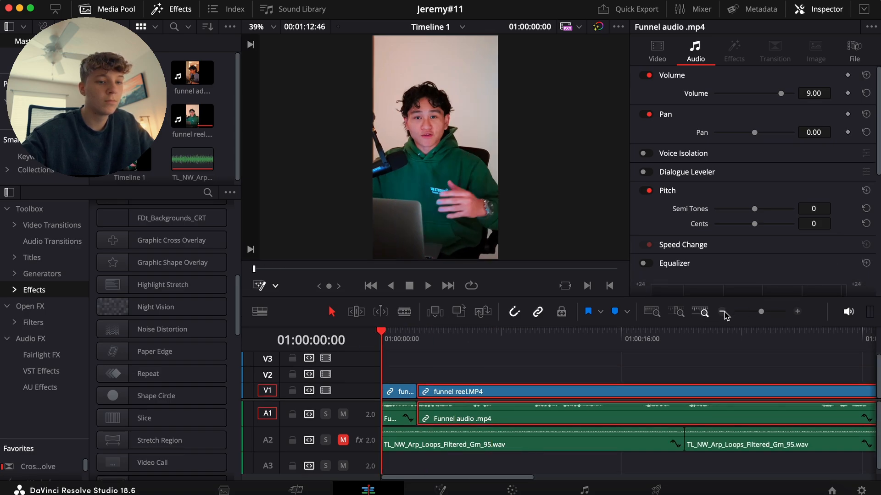
{"action": "key", "text": "space"}
{"action": "left_click", "coordinate": [416, 384]}
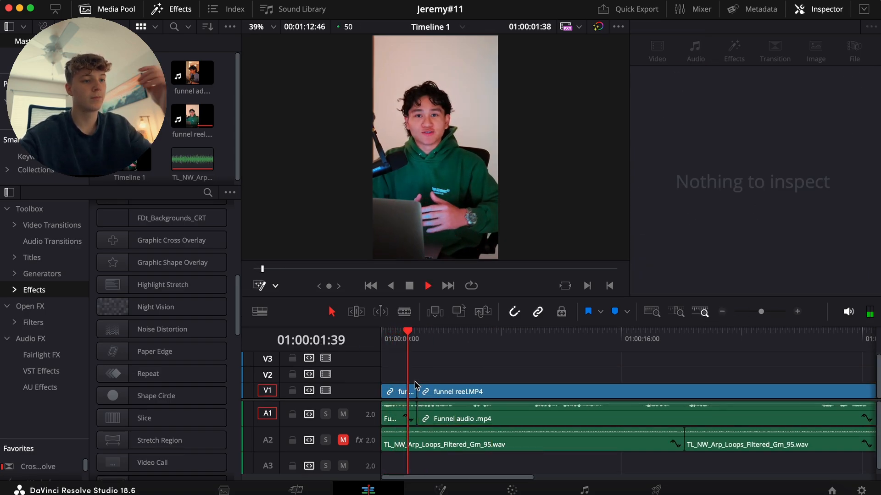
{"action": "key", "text": "space"}
{"action": "left_click", "coordinate": [461, 397]}
{"action": "key", "text": "super+b"}
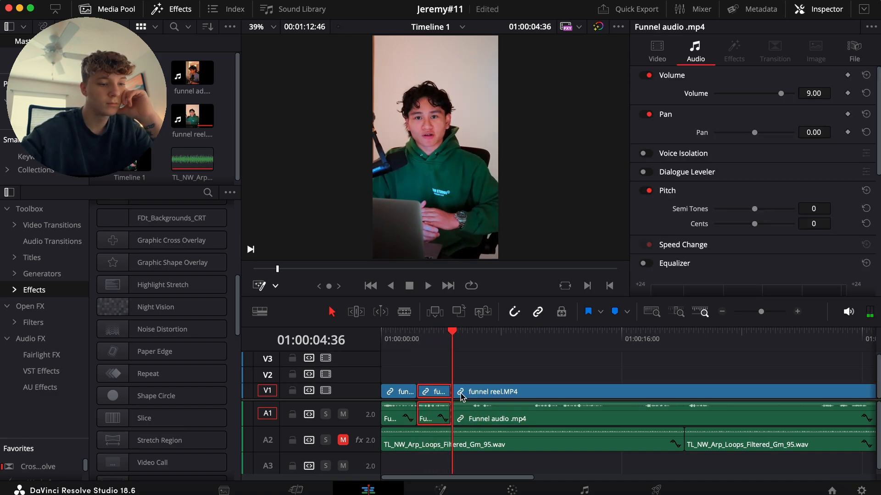
Find the next usable take, trim the last segment's start to 01:00:12:04, and move it up against the preceding segment
{"action": "key", "text": "space"}
{"action": "key", "text": "space"}
{"action": "left_click", "coordinate": [489, 393]}
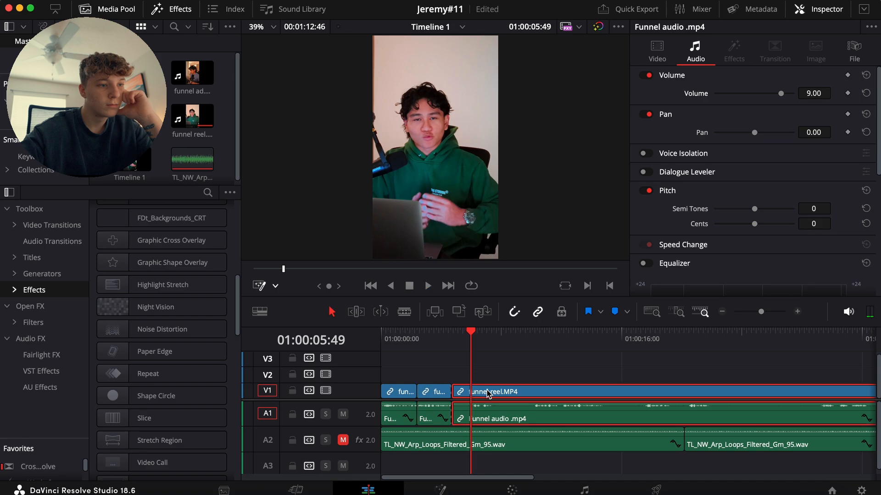
{"action": "key", "text": "space"}
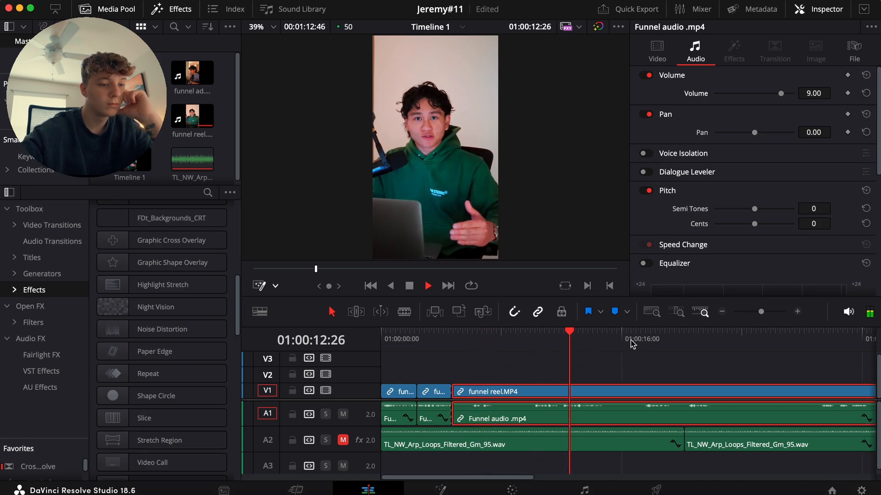
{"action": "left_click", "coordinate": [644, 339]}
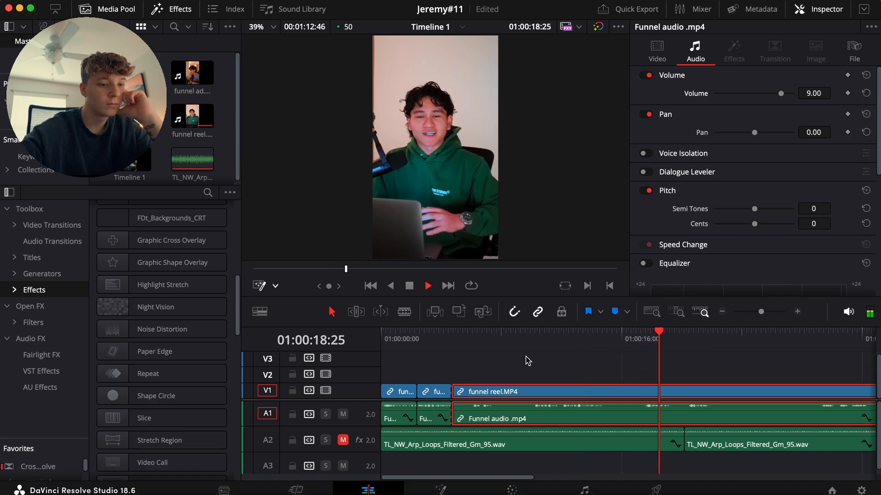
{"action": "left_click", "coordinate": [561, 344]}
{"action": "key", "text": "space"}
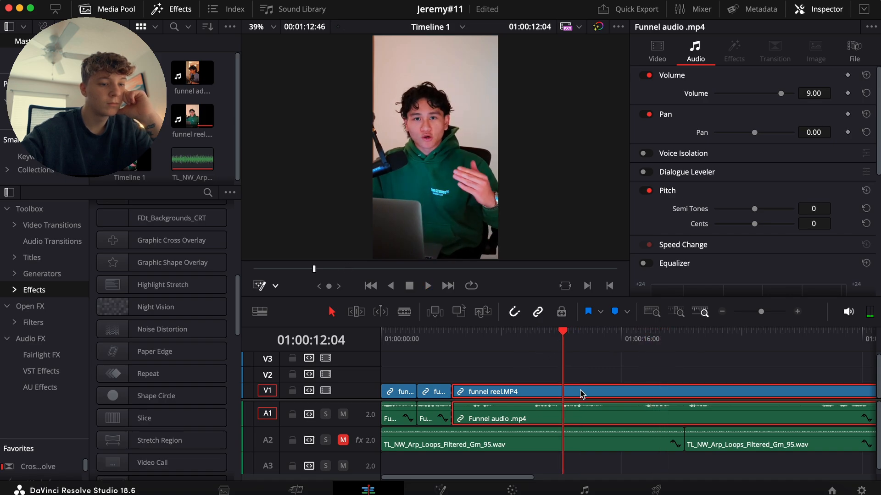
{"action": "key", "text": "shift+["}
{"action": "left_click_drag", "start_coordinate": [582, 393], "coordinate": [472, 393]}
Play from the newest cut and split the linked clips at the end of the spoken line, at 01:00:07:19
{"action": "left_click", "coordinate": [448, 337]}
{"action": "key", "text": "space"}
{"action": "left_click", "coordinate": [481, 365]}
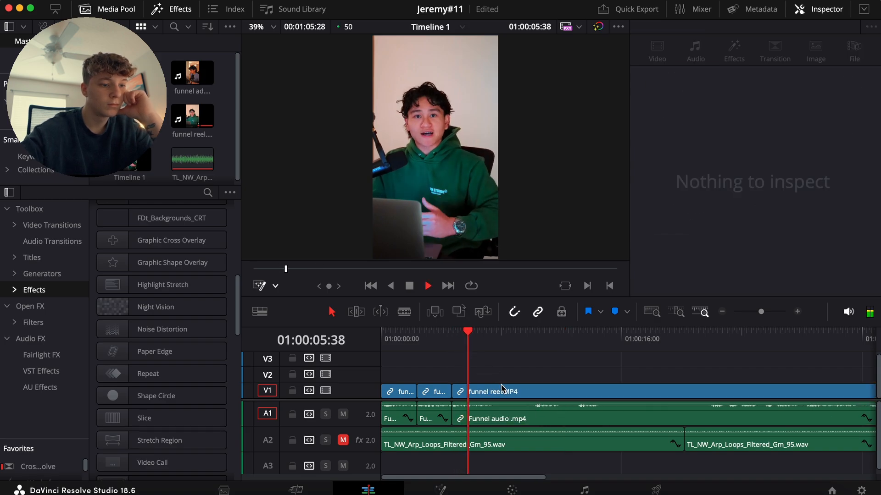
{"action": "left_click", "coordinate": [510, 393]}
{"action": "key", "text": "space"}
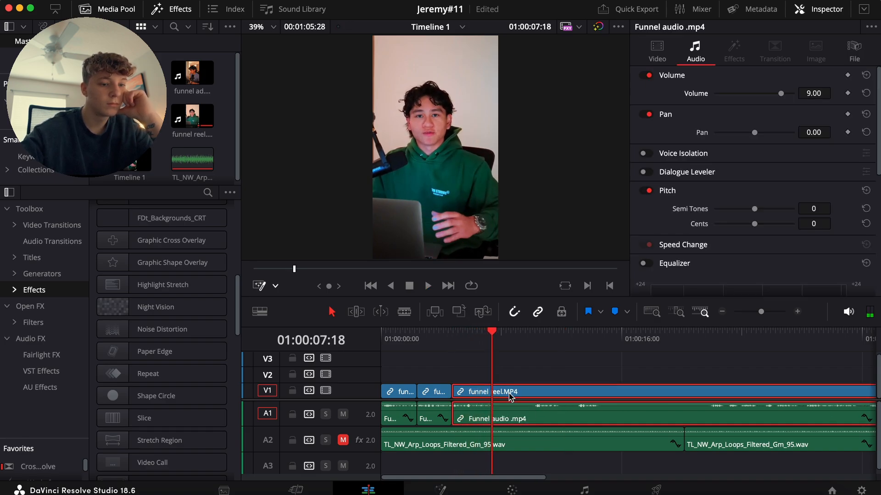
{"action": "key", "text": "super+b"}
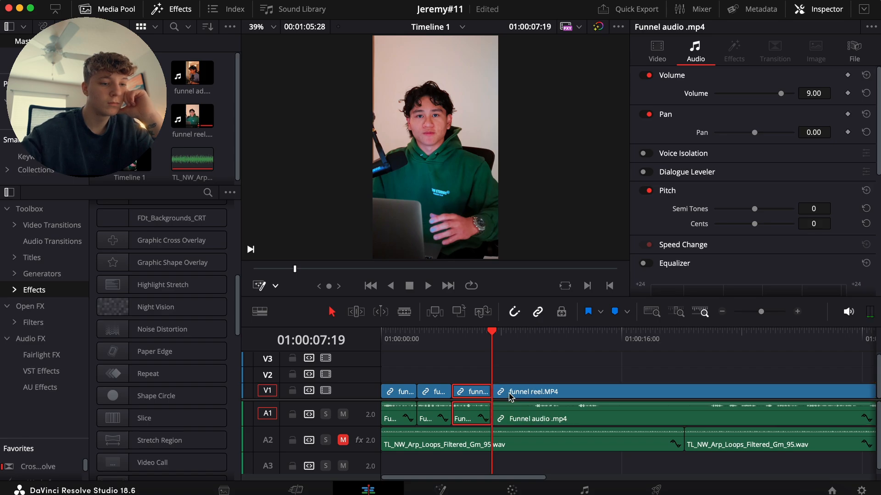
Split the remaining clip at the next line's start, about 01:00:10:10, delete the unwanted piece before it, and close the gap
{"action": "key", "text": "space"}
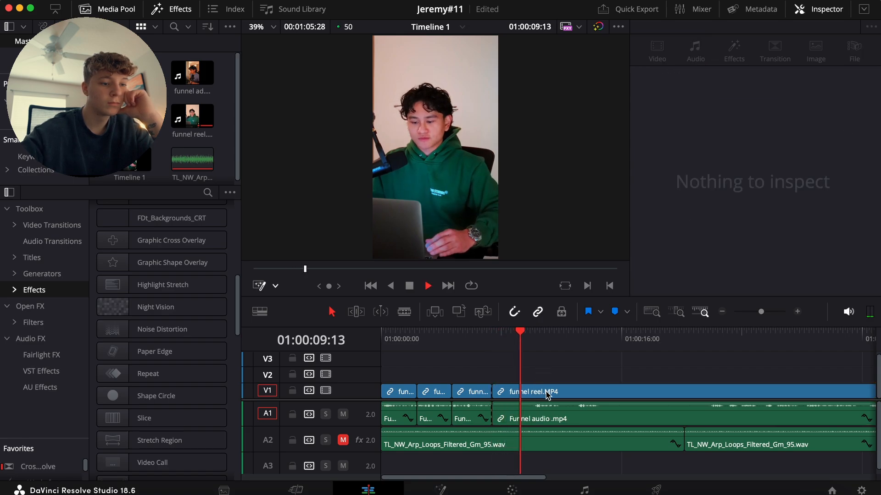
{"action": "left_click", "coordinate": [544, 392]}
{"action": "key", "text": "space"}
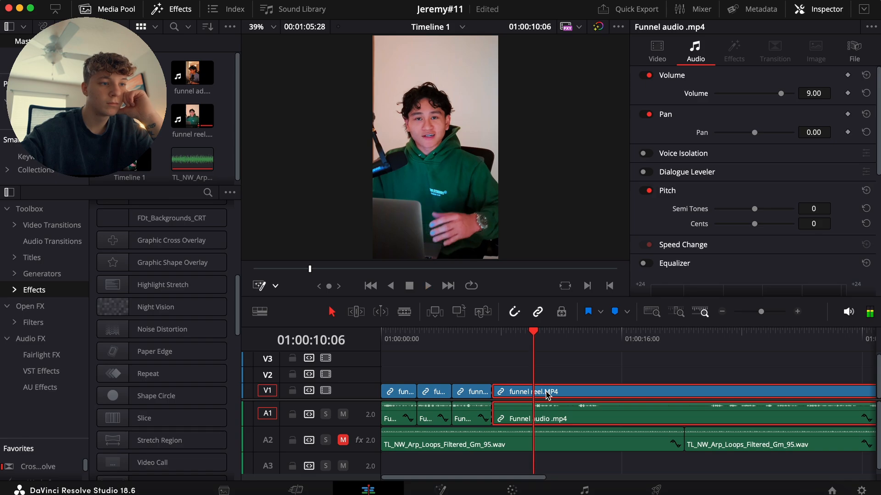
{"action": "left_click", "coordinate": [565, 368]}
{"action": "key", "text": "space"}
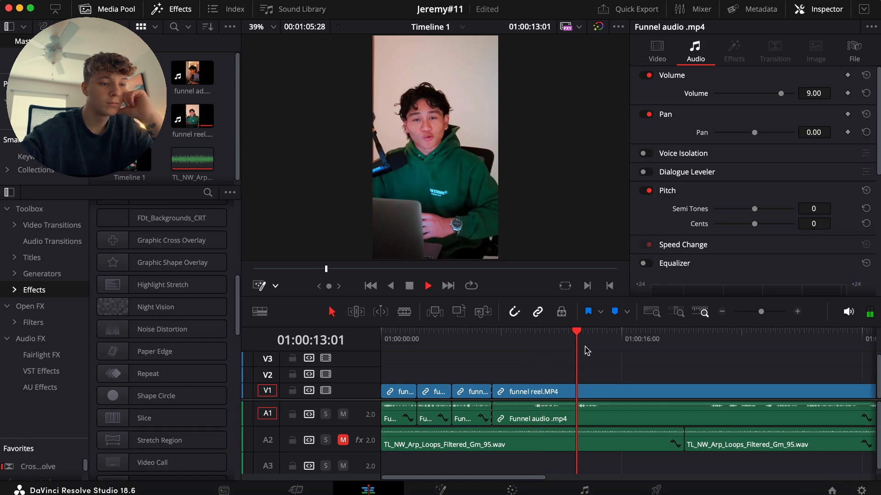
{"action": "left_click", "coordinate": [523, 340]}
{"action": "key", "text": "space"}
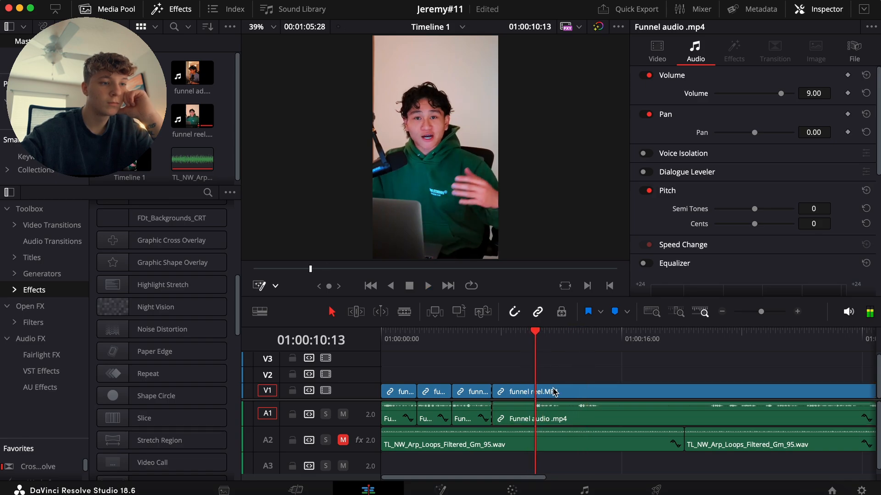
{"action": "left_click", "coordinate": [553, 392]}
{"action": "key", "text": "Left"}
{"action": "key", "text": "Left"}
{"action": "key", "text": "Left"}
{"action": "key", "text": "Left"}
{"action": "key", "text": "Left"}
{"action": "key", "text": "Left"}
{"action": "key", "text": "Left"}
{"action": "key", "text": "Left"}
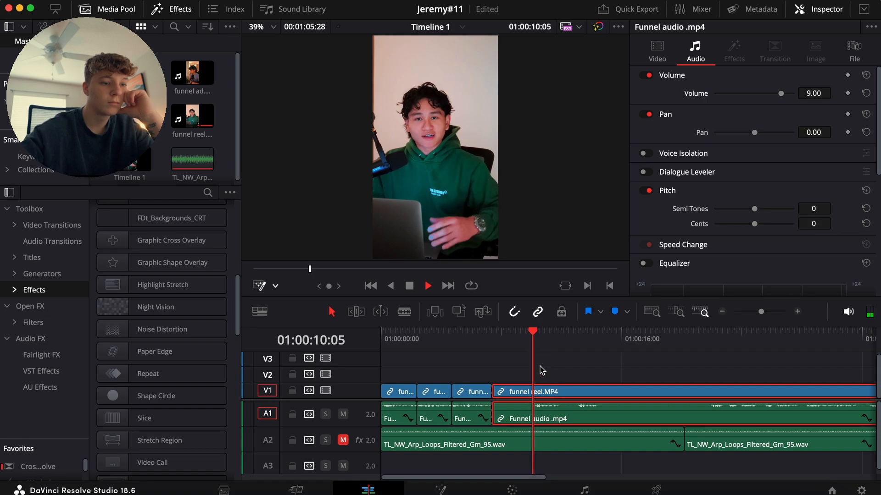
{"action": "key", "text": "Right"}
{"action": "key", "text": "Right"}
{"action": "key", "text": "Right"}
{"action": "key", "text": "Right"}
{"action": "key", "text": "Right"}
{"action": "key", "text": "super+b"}
{"action": "key", "text": "BackSpace"}
{"action": "left_click_drag", "start_coordinate": [554, 395], "coordinate": [511, 395]}
Play across the new join and split the linked clips at the end of the line, at about 01:00:08:46
{"action": "left_click", "coordinate": [492, 338]}
{"action": "key", "text": "space"}
{"action": "left_click", "coordinate": [521, 372]}
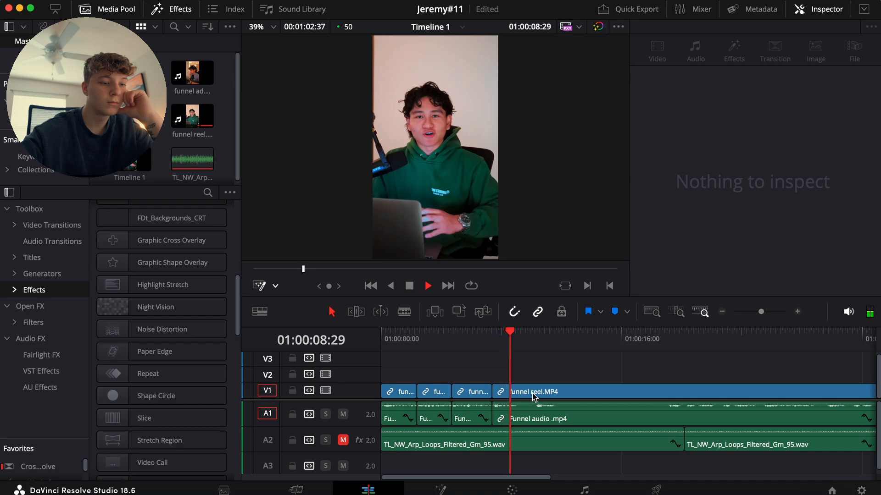
{"action": "left_click", "coordinate": [523, 395]}
{"action": "key", "text": "space"}
{"action": "key", "text": "super+b"}
Trim the last segment's start to about 01:00:10:13, where the next line begins, and move it up against the previous segment
{"action": "key", "text": "space"}
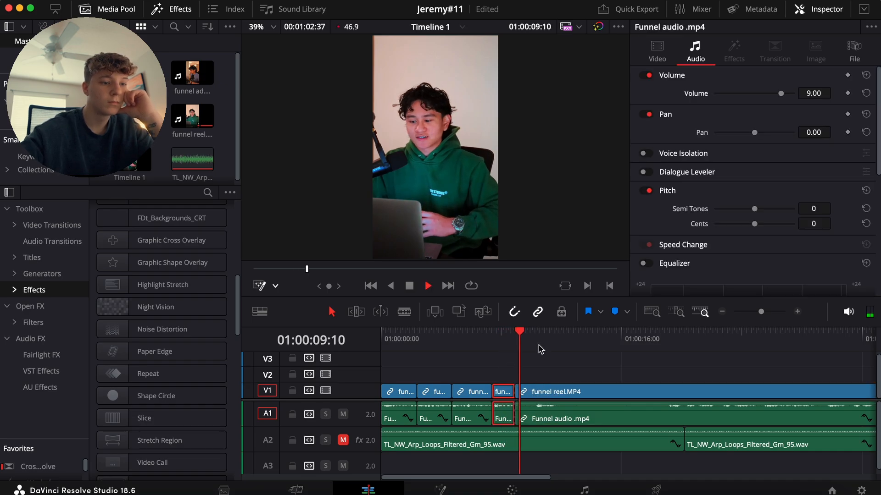
{"action": "left_click", "coordinate": [668, 342]}
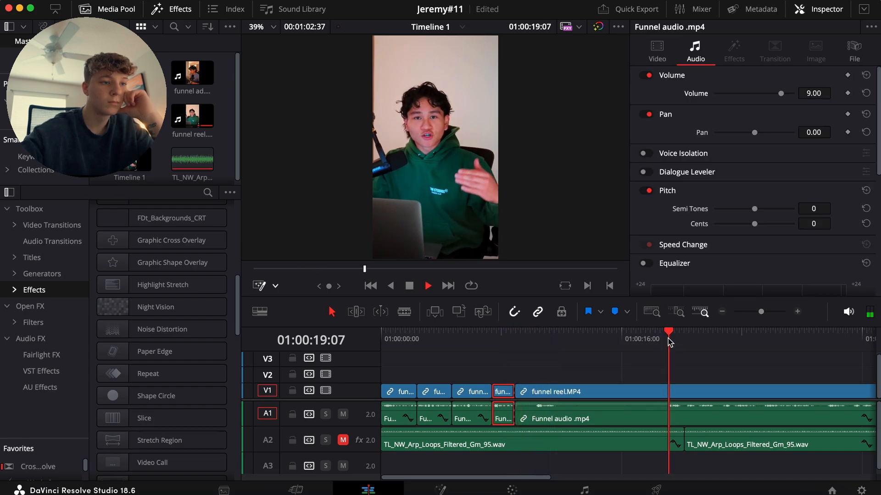
{"action": "left_click", "coordinate": [533, 340]}
{"action": "left_click", "coordinate": [558, 394]}
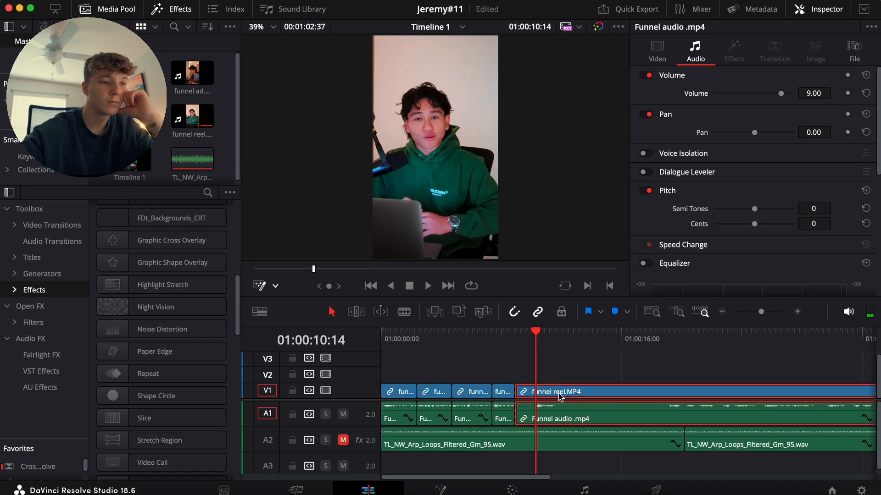
{"action": "key", "text": "BackSpace"}
{"action": "key", "text": "super+z"}
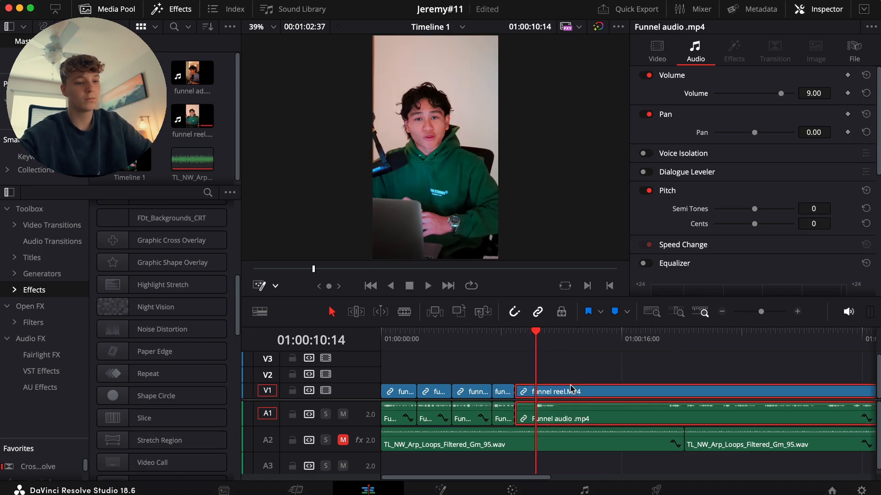
{"action": "key", "text": "super+z"}
{"action": "left_click_drag", "start_coordinate": [555, 399], "coordinate": [536, 399]}
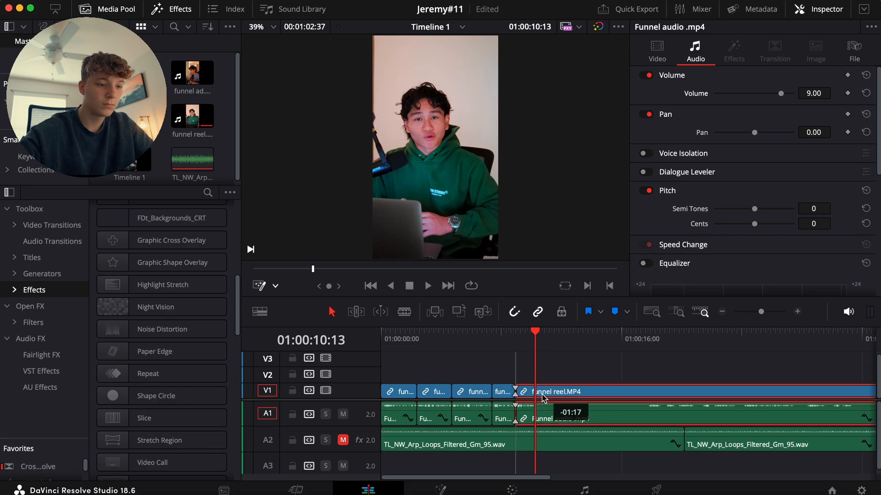
Play from the latest join and split the linked clips at the end of the phrase, at 01:00:10:20
{"action": "key", "text": "Up"}
{"action": "key", "text": "space"}
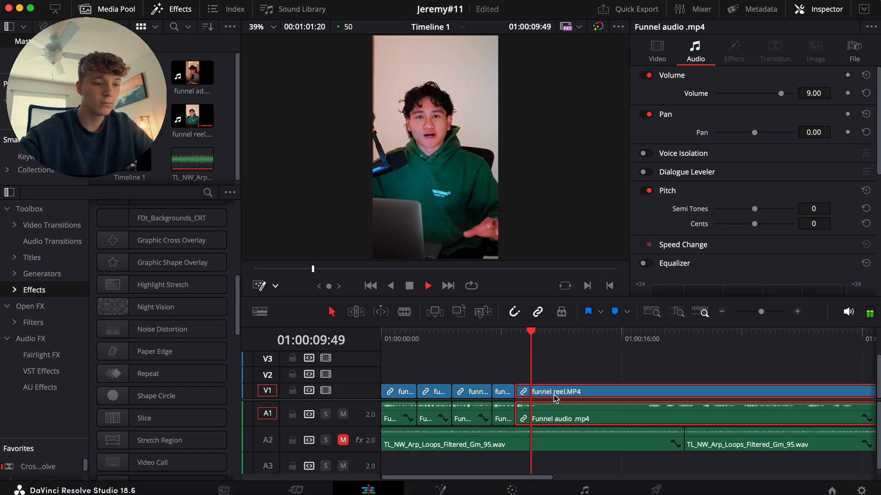
{"action": "key", "text": "space"}
{"action": "key", "text": "super+b"}
Play and skim the remaining footage beyond 01:00:10:20 to locate the next usable take
{"action": "scroll", "coordinate": [555, 393], "scroll_direction": "right", "scroll_amount": 3}
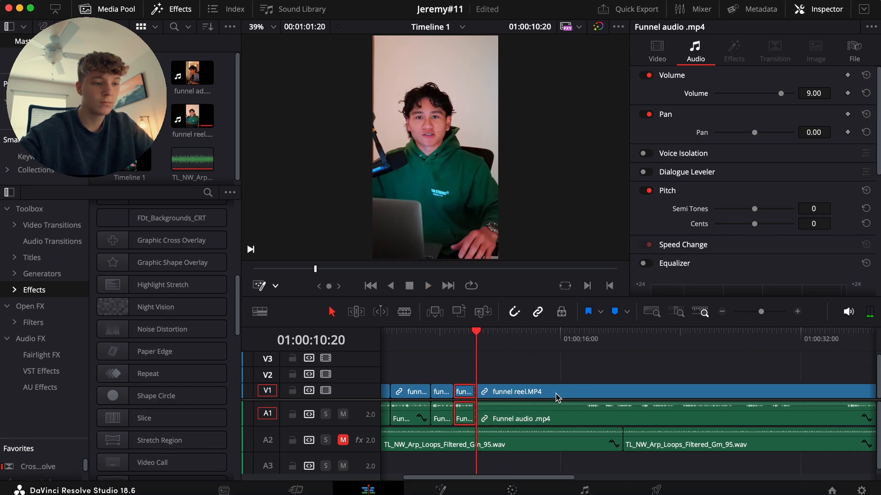
{"action": "left_click_drag", "start_coordinate": [508, 341], "coordinate": [511, 341]}
{"action": "key", "text": "space"}
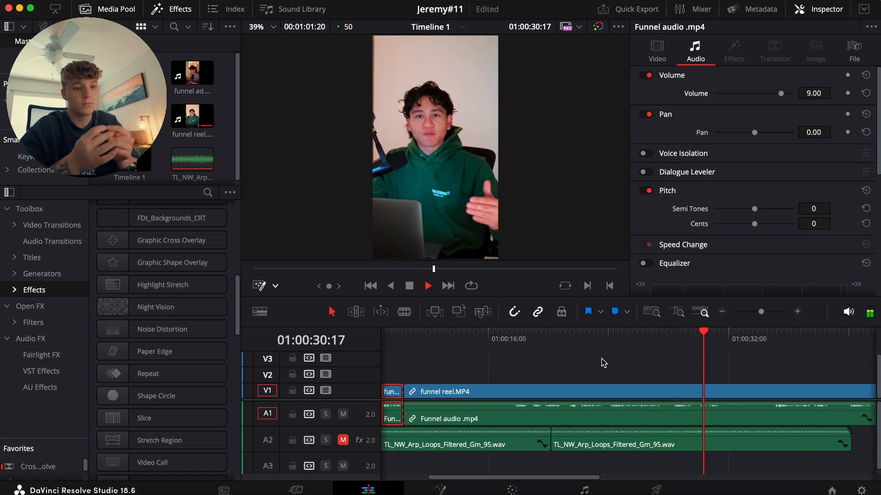
{"action": "key", "text": "space"}
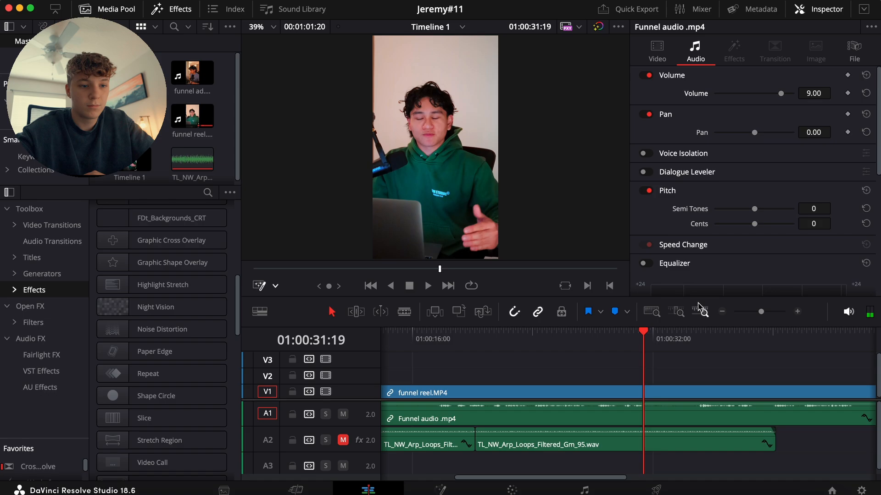
{"action": "left_click", "coordinate": [722, 311]}
{"action": "key", "text": "space"}
{"action": "left_click", "coordinate": [641, 339]}
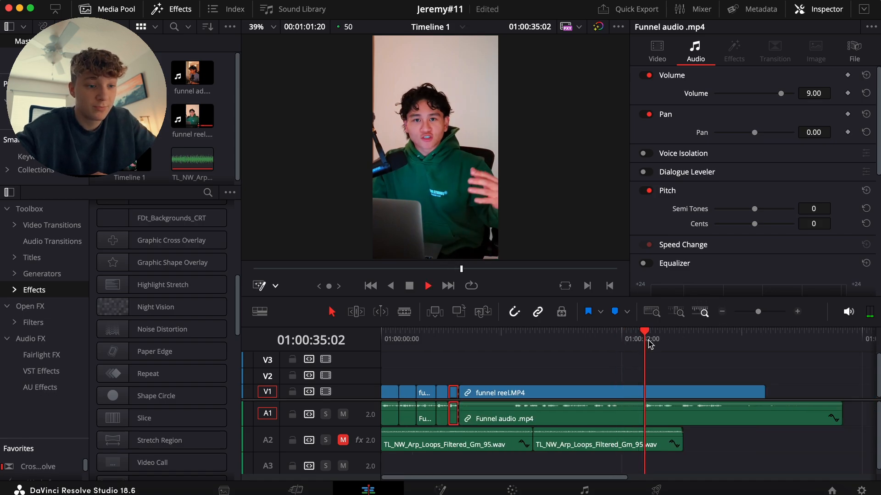
{"action": "left_click", "coordinate": [680, 337]}
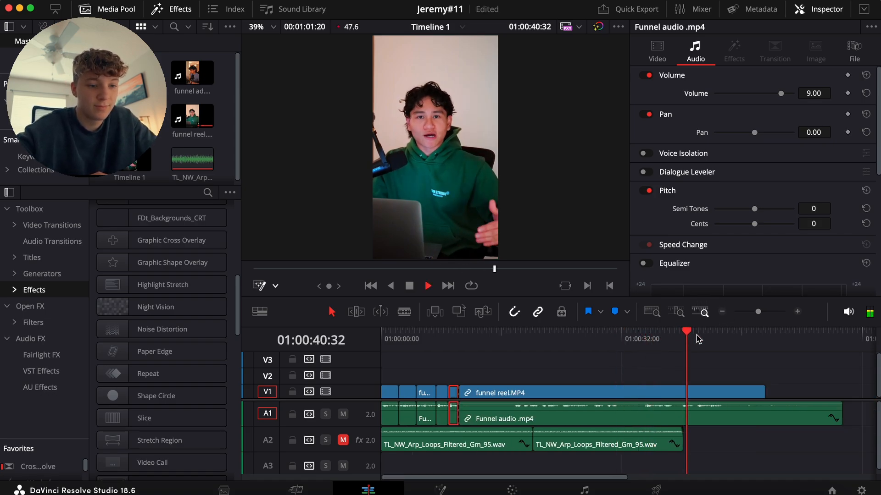
{"action": "left_click", "coordinate": [797, 312]}
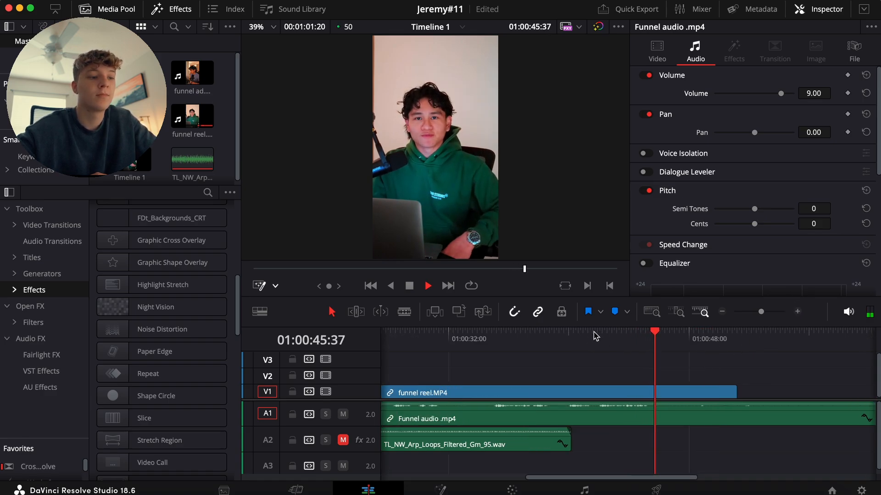
Trim the remaining linked clip's start to 01:00:42:04 and move it up against the previous segment at 01:00:10:20
{"action": "left_click", "coordinate": [638, 394]}
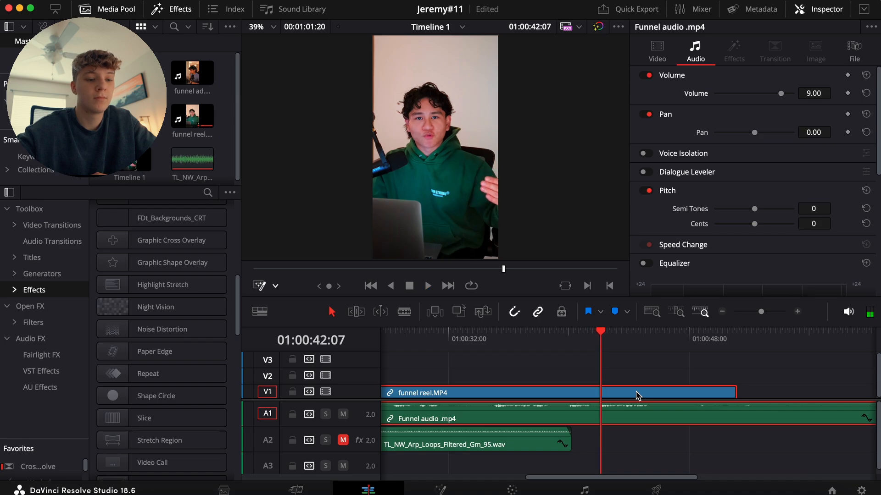
{"action": "key", "text": "BackSpace"}
{"action": "key", "text": "super+z"}
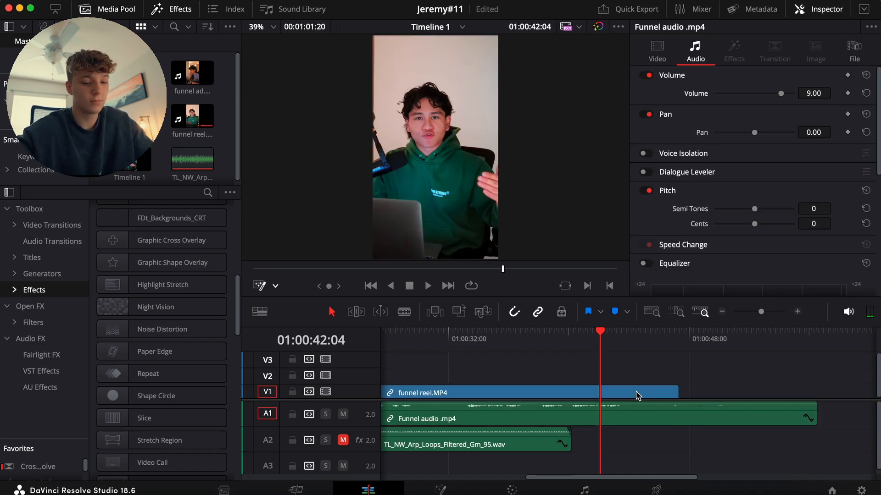
{"action": "key", "text": "shift+["}
{"action": "scroll", "coordinate": [638, 395], "scroll_direction": "left", "scroll_amount": 2}
{"action": "left_click_drag", "start_coordinate": [687, 393], "coordinate": [444, 399]}
{"action": "scroll", "coordinate": [459, 397], "scroll_direction": "left", "scroll_amount": 3}
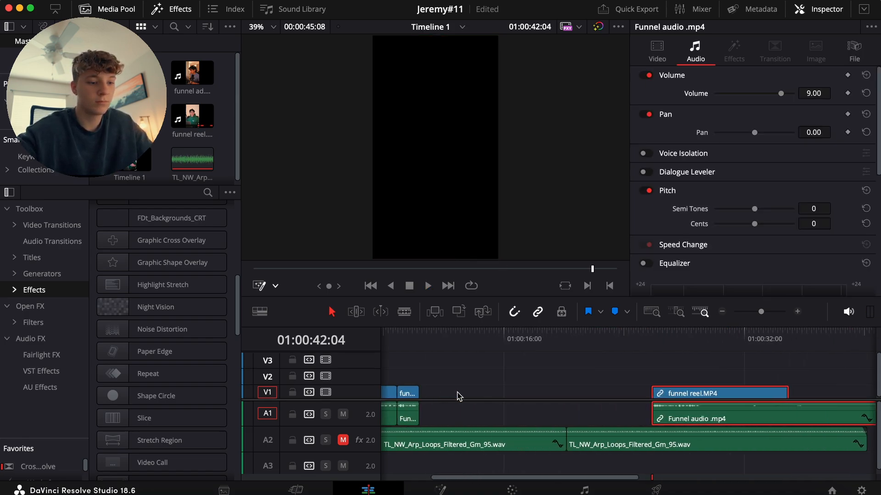
{"action": "left_click_drag", "start_coordinate": [661, 393], "coordinate": [461, 395]}
{"action": "scroll", "coordinate": [461, 396], "scroll_direction": "left", "scroll_amount": 3}
Play the edit from the beginning, split the last linked clip at 01:00:13:30, and delete the leftover footage after it
{"action": "left_click", "coordinate": [532, 341]}
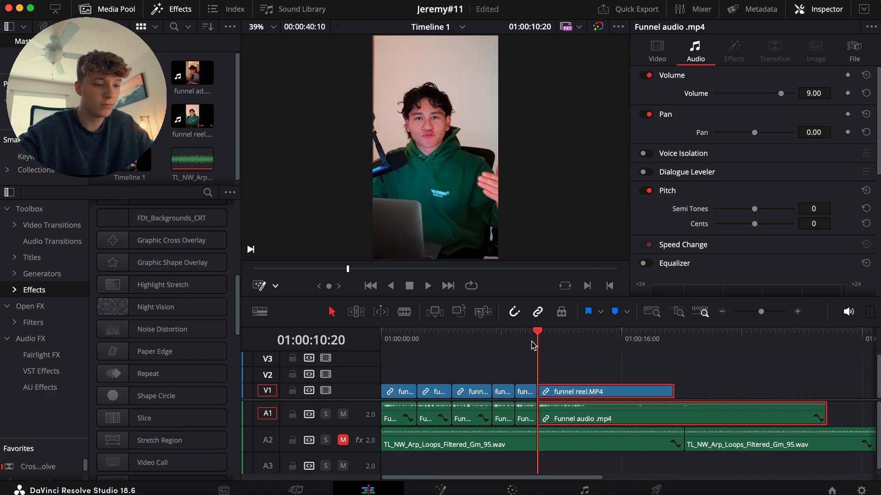
{"action": "key", "text": "Home"}
{"action": "key", "text": "space"}
{"action": "left_click", "coordinate": [447, 369]}
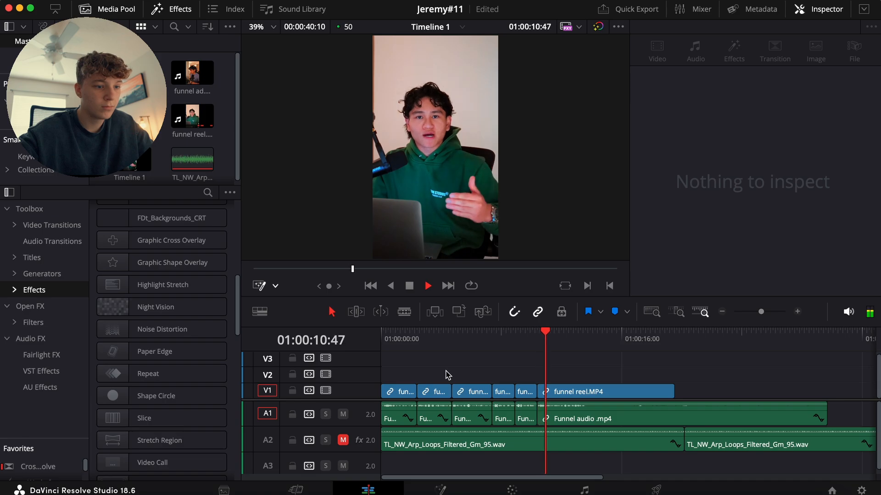
{"action": "left_click", "coordinate": [611, 395]}
{"action": "key", "text": "super+b"}
{"action": "left_click", "coordinate": [617, 393]}
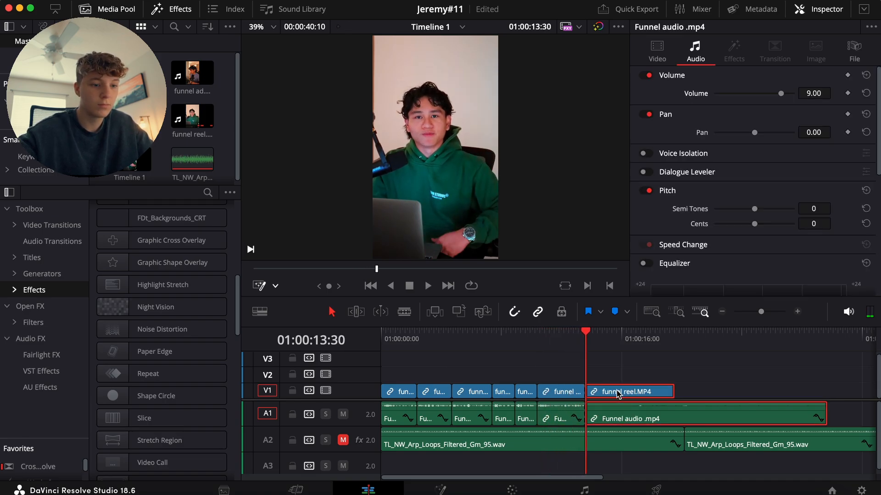
{"action": "key", "text": "BackSpace"}
Split the background music at 01:00:13:30 and delete all the audio beyond that point
{"action": "left_click", "coordinate": [619, 442]}
{"action": "key", "text": "super+b"}
{"action": "left_click_drag", "start_coordinate": [624, 404], "coordinate": [726, 460]}
{"action": "key", "text": "BackSpace"}
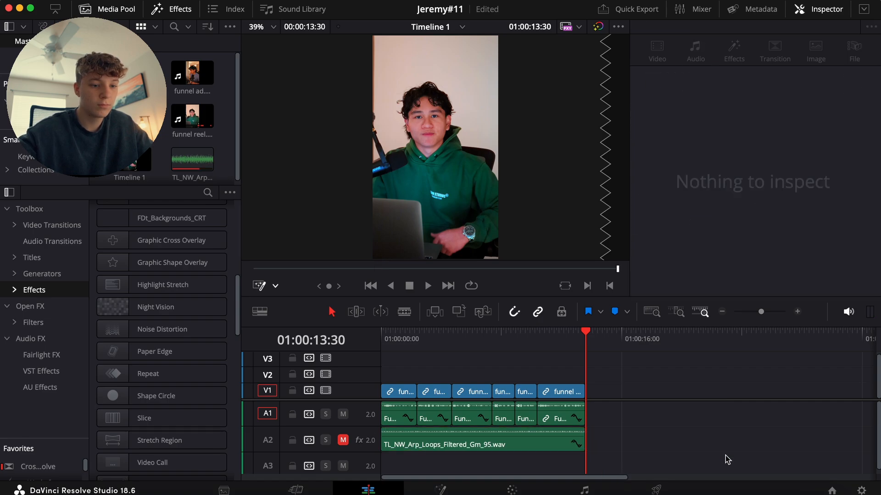
Play the edit from the beginning with the music track unmuted and set the volume of all voice segments to 11
{"action": "key", "text": "Home"}
{"action": "key", "text": "space"}
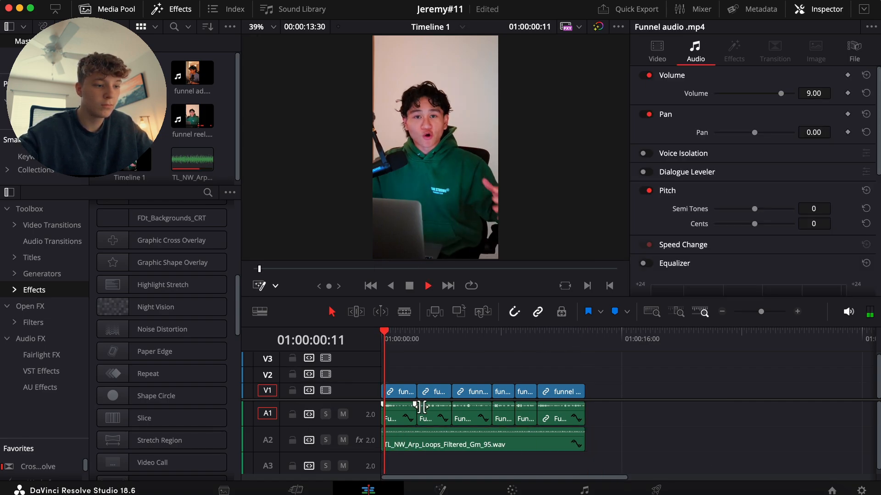
{"action": "left_click", "coordinate": [533, 446]}
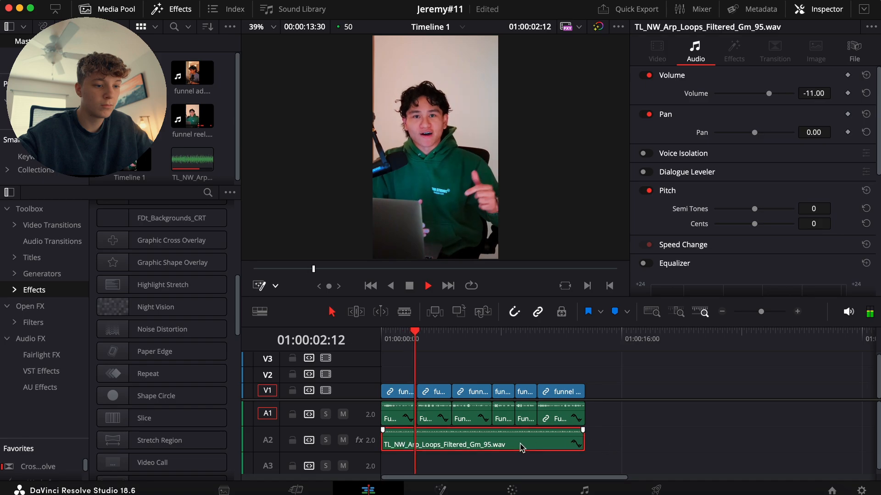
{"action": "left_click_drag", "start_coordinate": [617, 405], "coordinate": [400, 408]}
{"action": "key", "text": "space"}
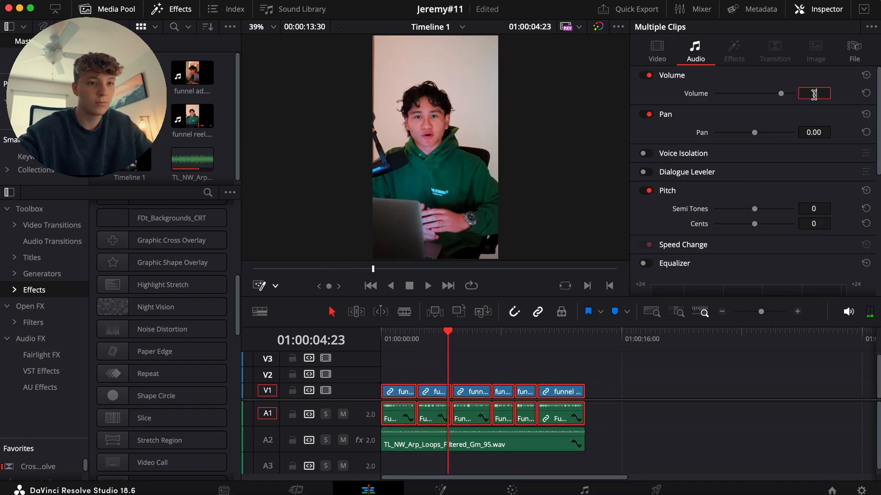
{"action": "type", "text": "0"}
{"action": "key", "text": "Return"}
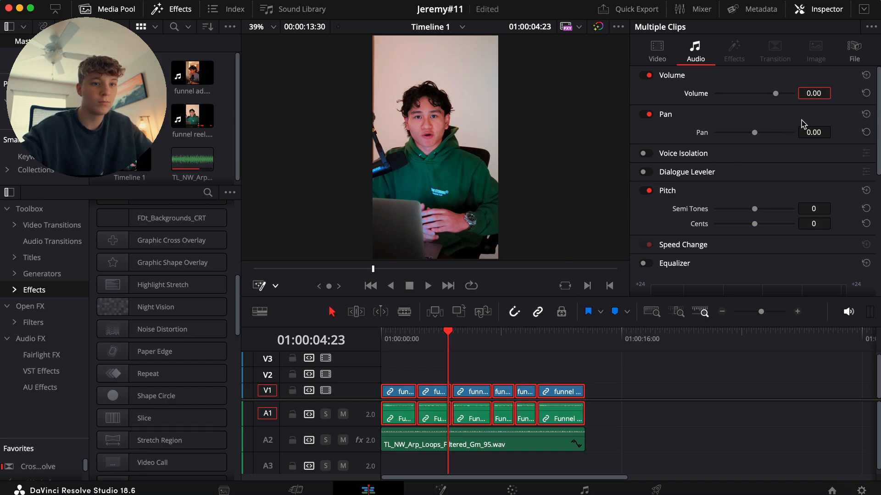
{"action": "key", "text": "Return"}
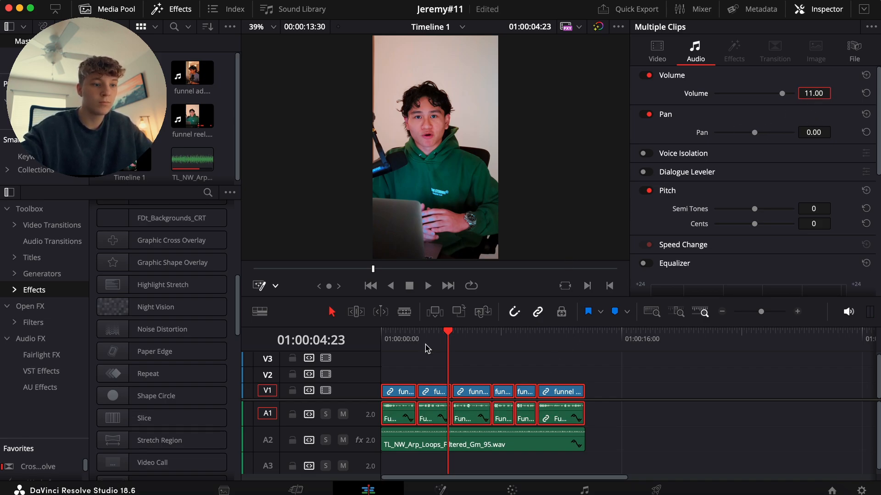
Play the edit from the beginning to check the voice level against the background music
{"action": "left_click_drag", "start_coordinate": [406, 341], "coordinate": [346, 344]}
{"action": "key", "text": "space"}
{"action": "left_click", "coordinate": [418, 374]}
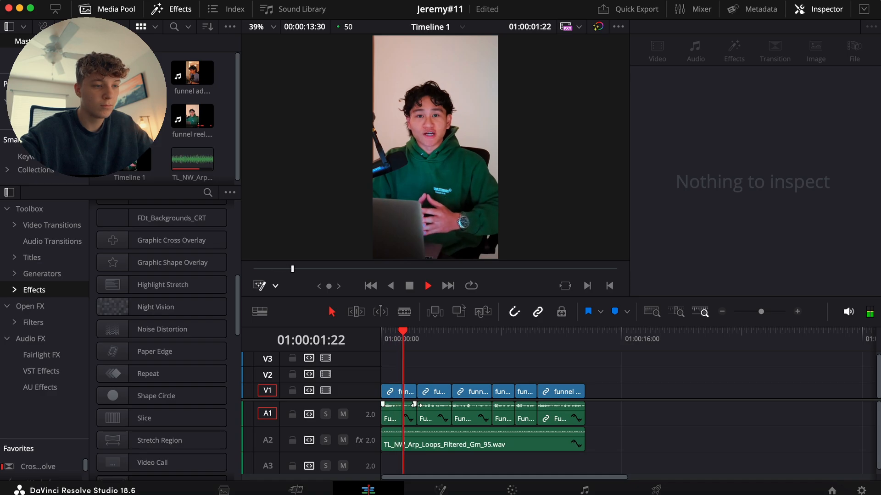
{"action": "left_click", "coordinate": [415, 400]}
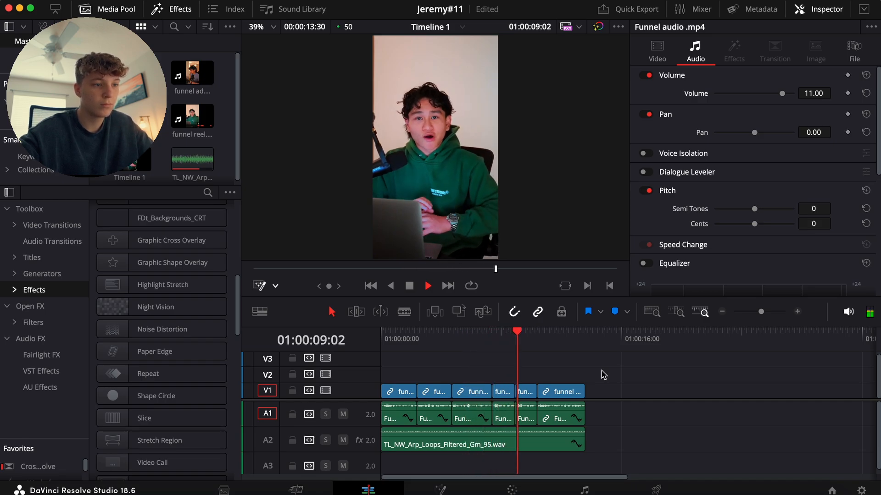
{"action": "key", "text": "space"}
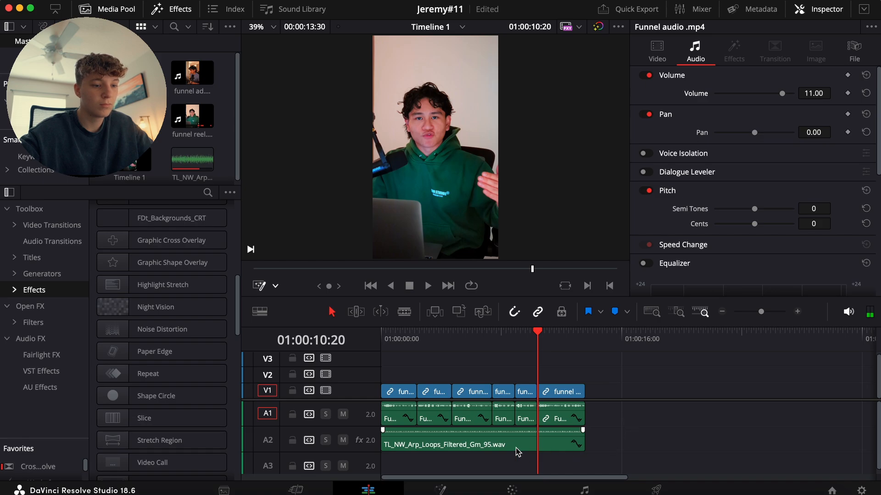
{"action": "left_click", "coordinate": [440, 447]}
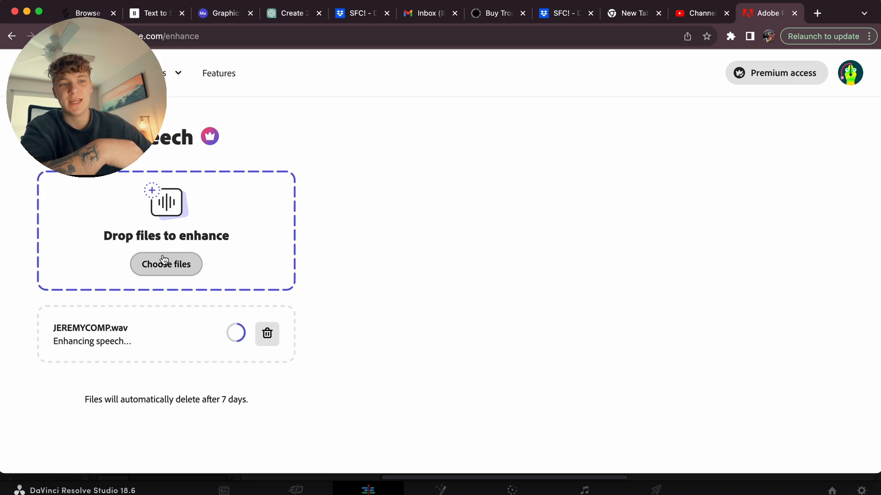
In Adobe's Enhance Speech page in the browser, play JEREMYCOMP.wav and compare it with the enhancement switched on and off
{"action": "key", "text": "Tab"}
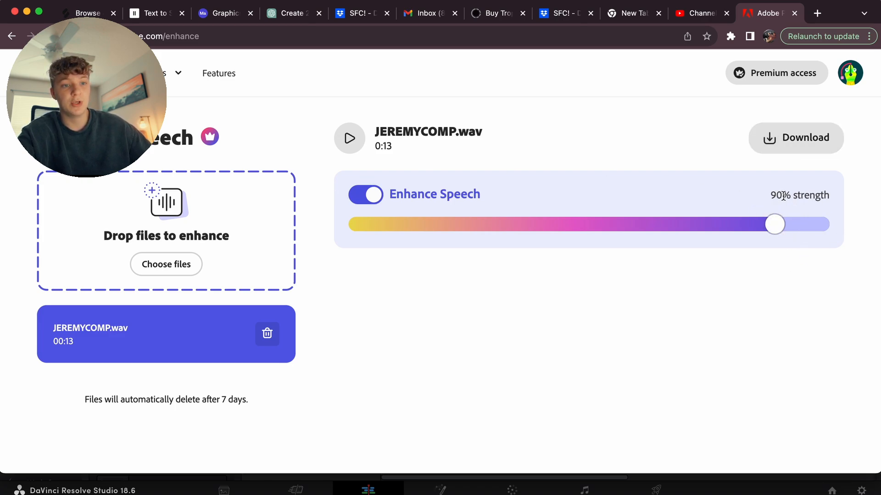
{"action": "left_click", "coordinate": [350, 139]}
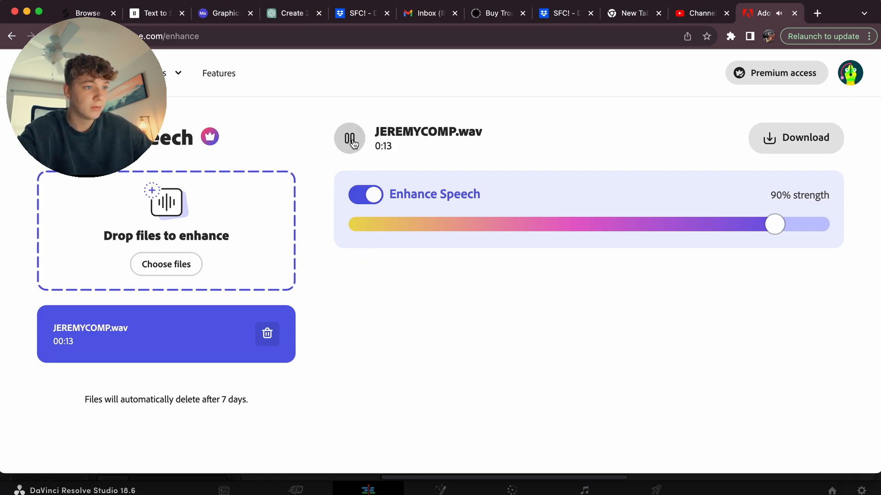
{"action": "left_click", "coordinate": [365, 196]}
{"action": "left_click", "coordinate": [362, 198]}
{"action": "left_click", "coordinate": [371, 198]}
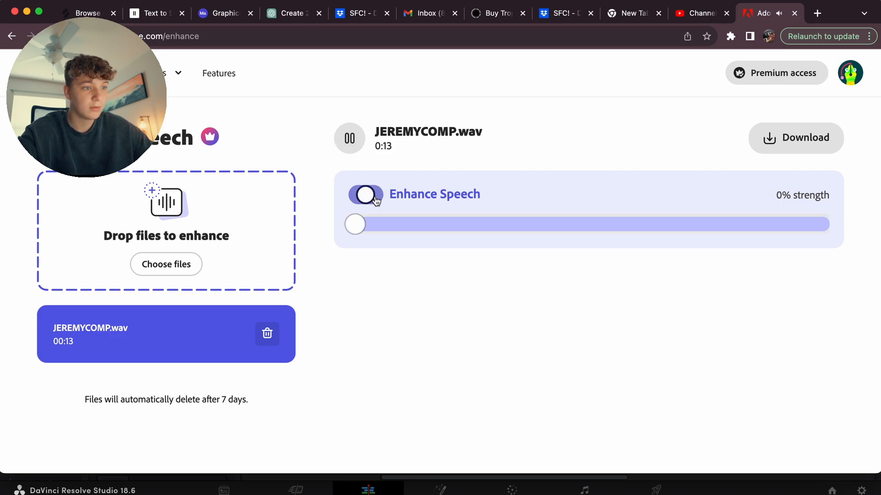
{"action": "left_click", "coordinate": [367, 198]}
{"action": "left_click", "coordinate": [373, 200]}
{"action": "left_click", "coordinate": [362, 199]}
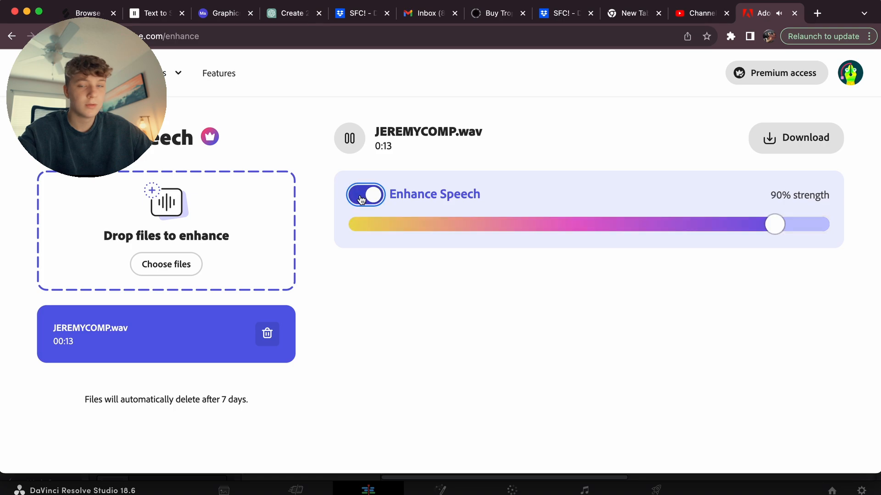
{"action": "left_click", "coordinate": [362, 199]}
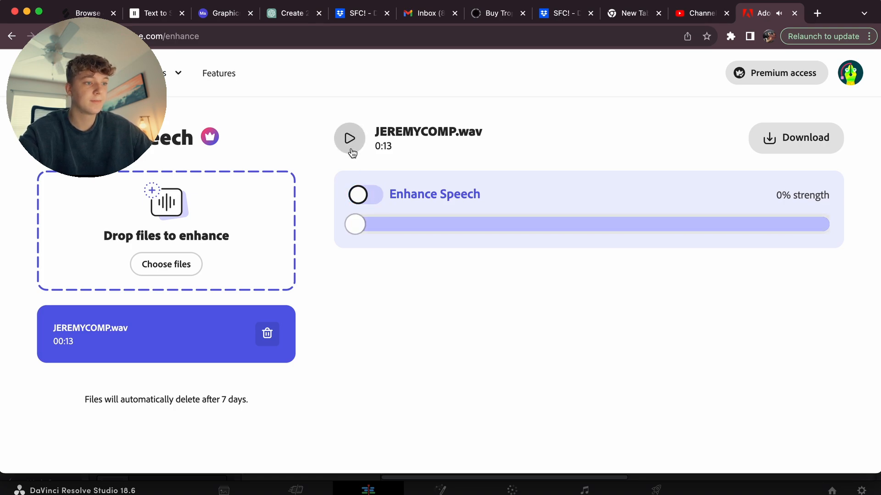
{"action": "left_click", "coordinate": [360, 204]}
Try an Enhance Speech strength of 80% and compare the playback with the original sound
{"action": "left_click_drag", "start_coordinate": [770, 224], "coordinate": [730, 225]}
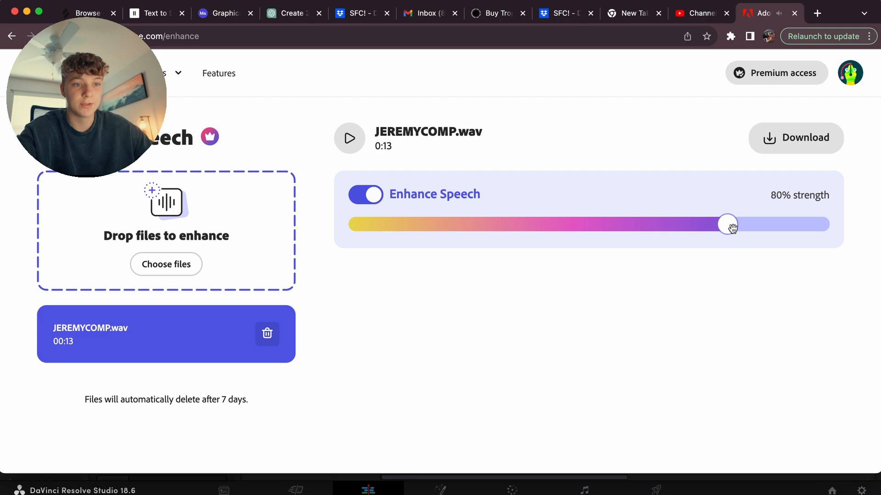
{"action": "left_click", "coordinate": [349, 138]}
{"action": "left_click", "coordinate": [374, 198]}
{"action": "left_click", "coordinate": [368, 197]}
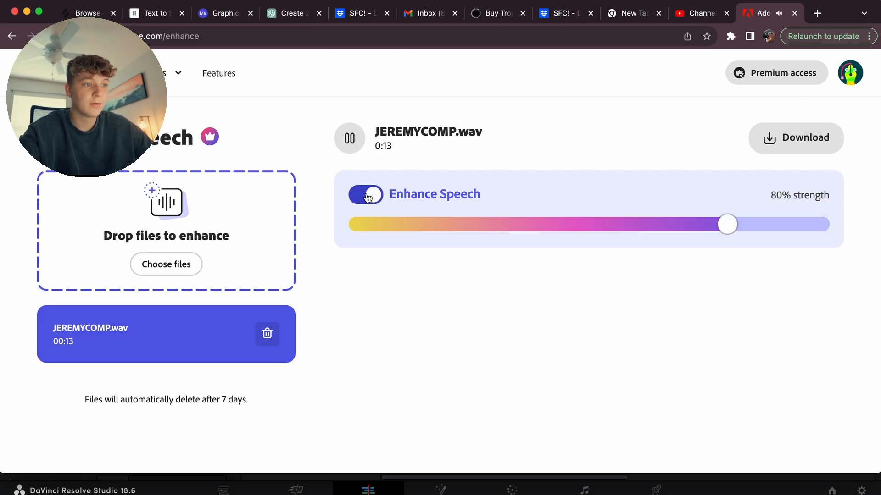
Try an Enhance Speech strength of 75% and compare the playback with the unprocessed voice
{"action": "left_click_drag", "start_coordinate": [726, 225], "coordinate": [703, 232]}
{"action": "left_click", "coordinate": [350, 139]}
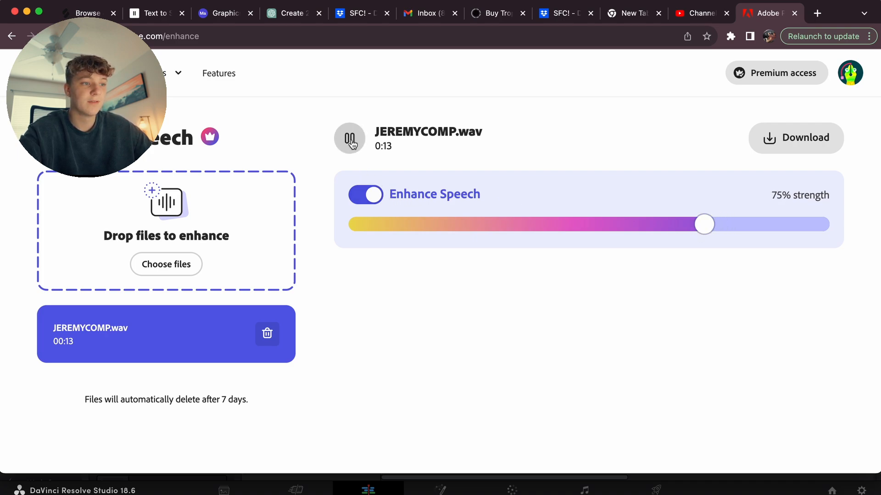
{"action": "left_click", "coordinate": [373, 199]}
{"action": "left_click", "coordinate": [360, 199]}
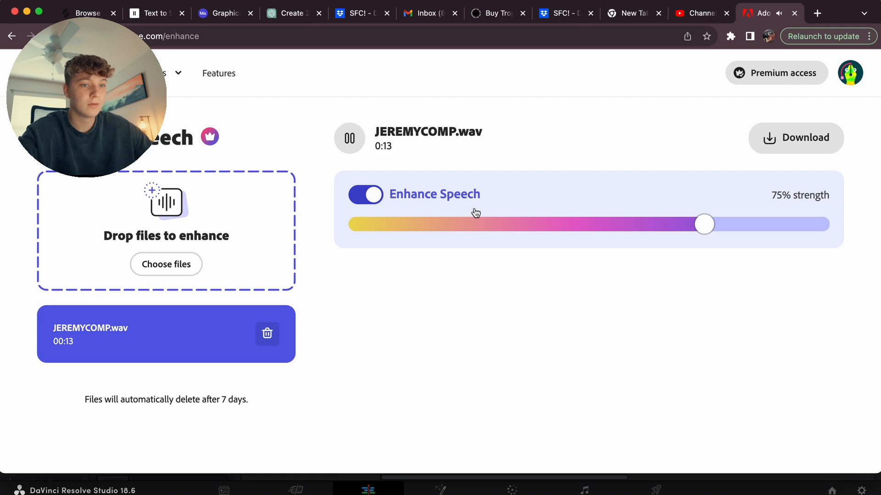
Set the Enhance Speech strength to 88% and download the enhanced JEREMYCOMP audio
{"action": "left_click_drag", "start_coordinate": [704, 224], "coordinate": [873, 227]}
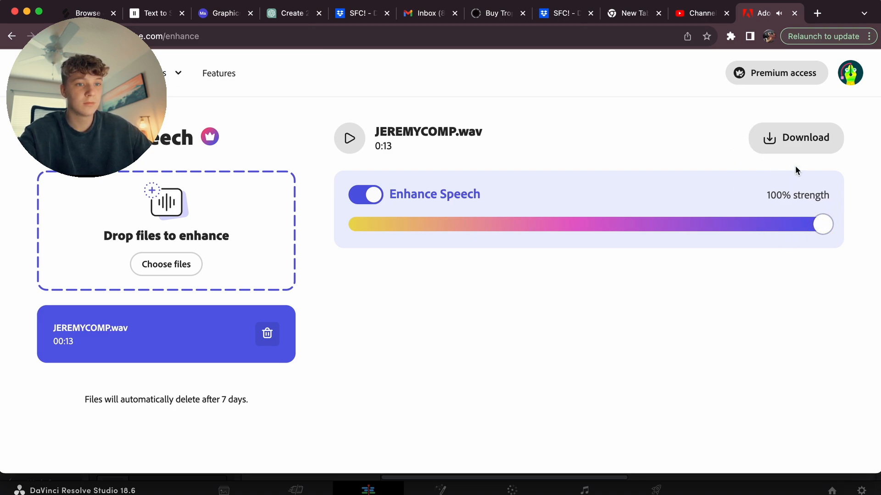
{"action": "left_click_drag", "start_coordinate": [822, 225], "coordinate": [765, 225]}
{"action": "left_click", "coordinate": [780, 137]}
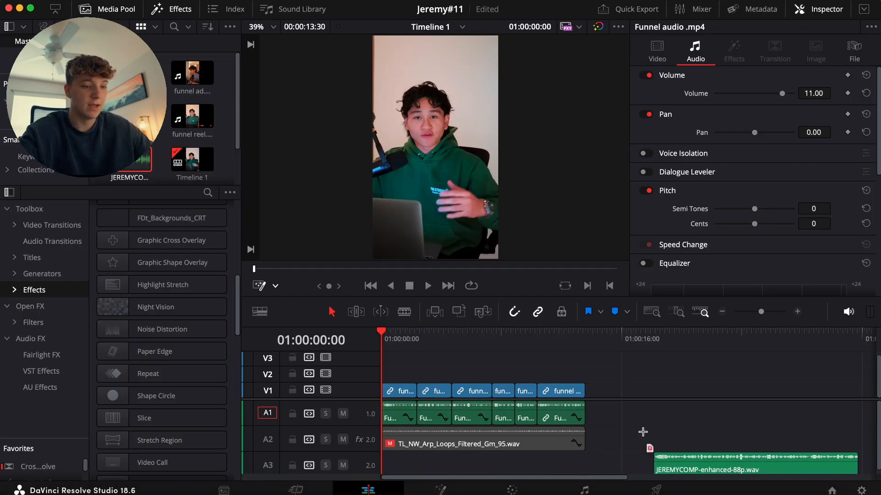
In DaVinci Resolve, replace the voice segments on track A1 with JEREMYCOMP-enhanced-88p.wav, starting at 01:00:00:00, and play the opening
{"action": "left_click_drag", "start_coordinate": [658, 463], "coordinate": [595, 415]}
{"action": "left_click_drag", "start_coordinate": [702, 421], "coordinate": [425, 422]}
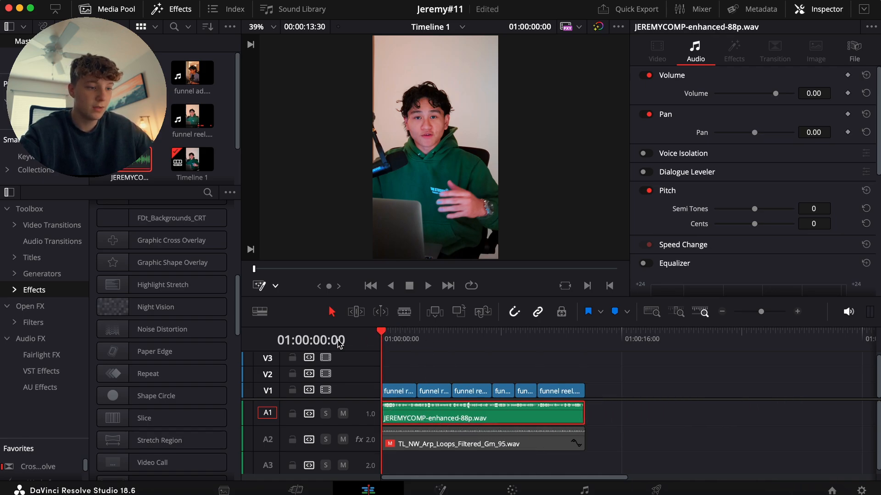
{"action": "key", "text": "space"}
{"action": "left_click", "coordinate": [483, 361]}
{"action": "key", "text": "space"}
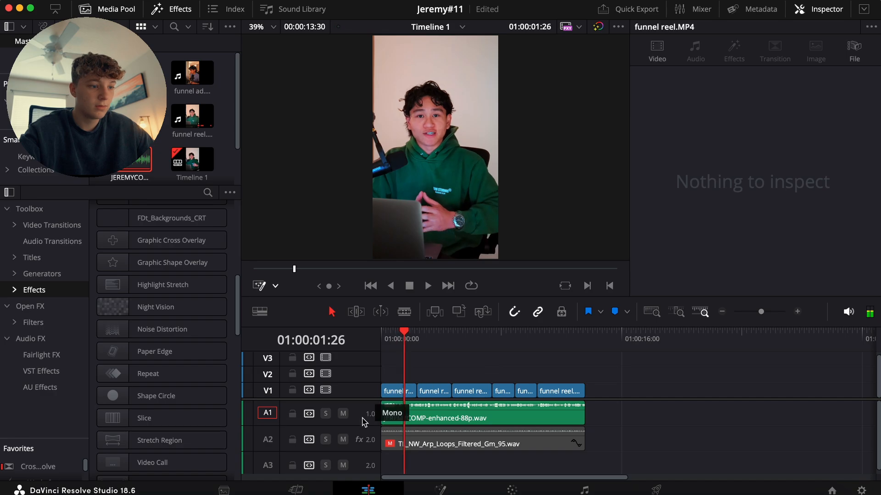
Re-enable the music clip TL_NW_Arp_Loops_Filtered_Gm_95.wav on track A2 and play the reel's opening from the start
{"action": "left_click", "coordinate": [411, 442]}
{"action": "key", "text": "Home"}
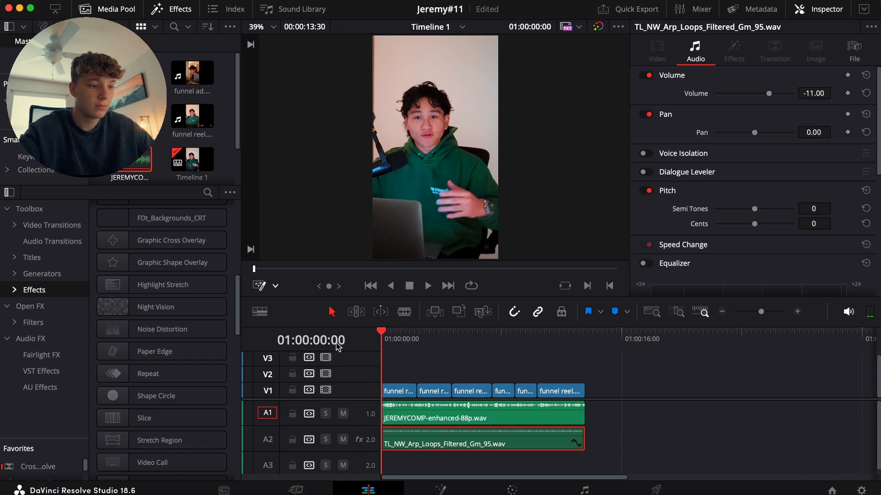
{"action": "key", "text": "space"}
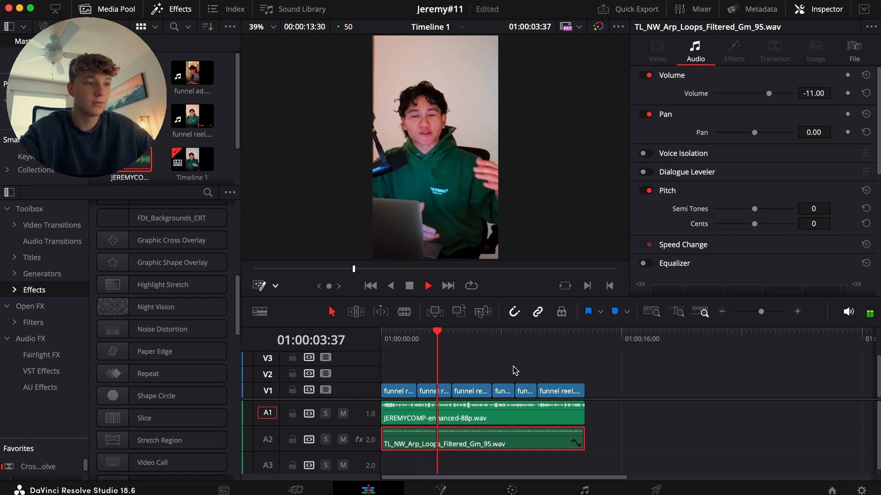
{"action": "key", "text": "space"}
{"action": "key", "text": "space"}
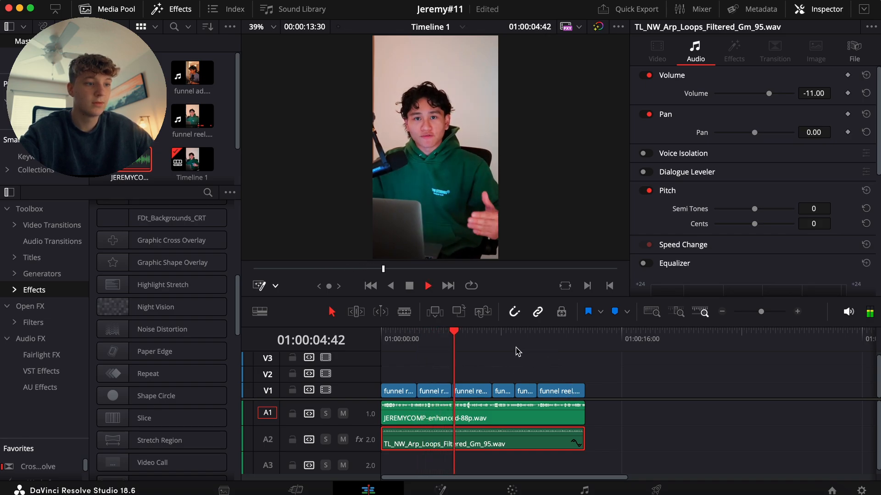
{"action": "key", "text": "space"}
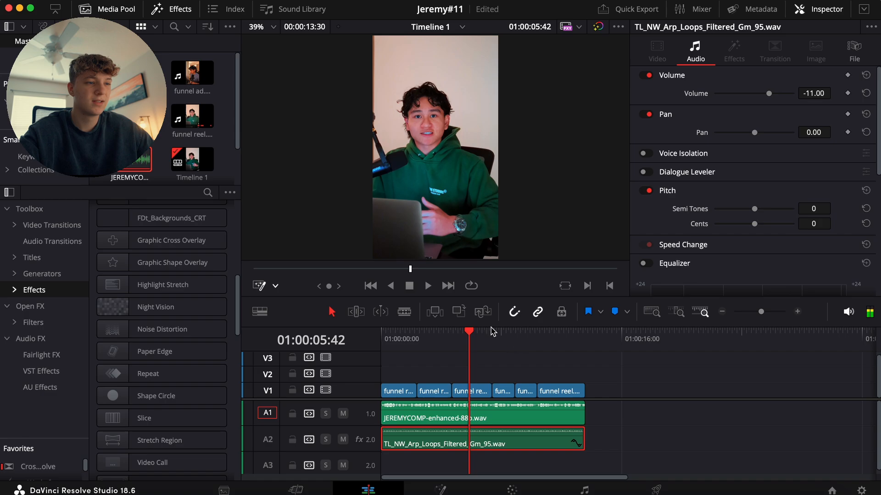
Inspect the speaker's face up close in the viewer, restore the fitted view, and review the rest of the reel
{"action": "scroll", "coordinate": [420, 141], "scroll_direction": "up", "scroll_amount": 10}
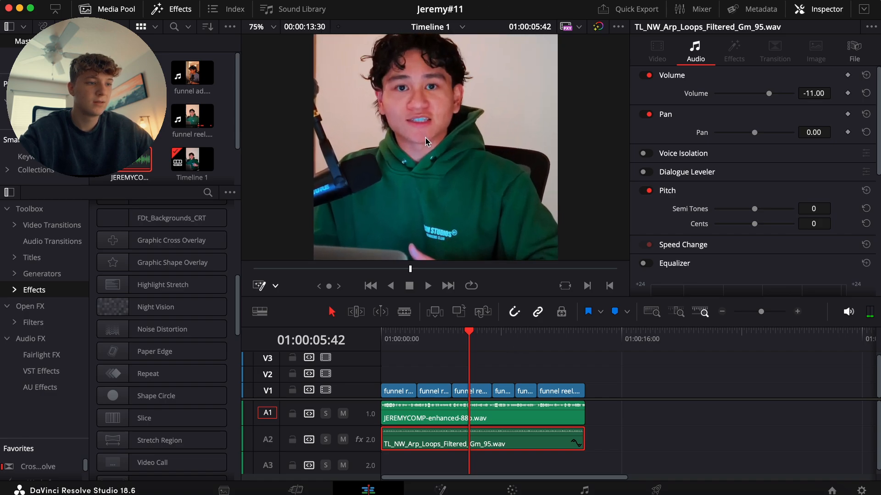
{"action": "scroll", "coordinate": [426, 141], "scroll_direction": "up", "scroll_amount": 4}
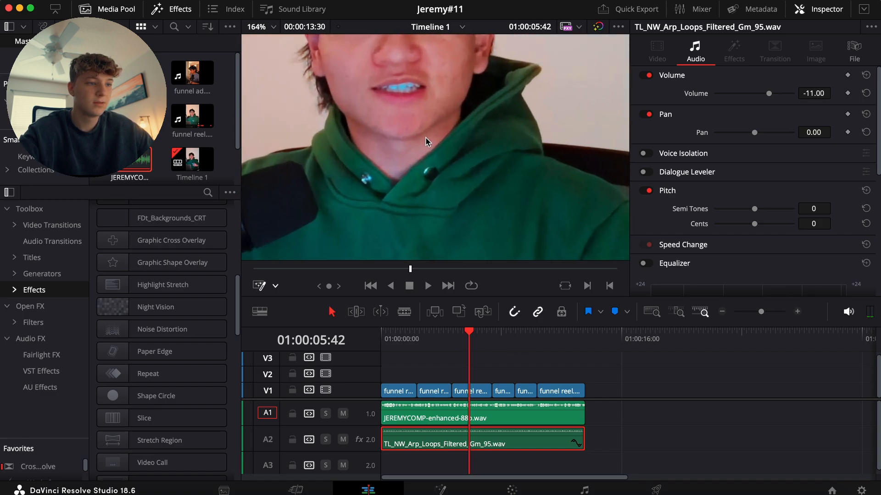
{"action": "left_click", "coordinate": [273, 28]}
{"action": "left_click", "coordinate": [278, 48]}
{"action": "key", "text": "space"}
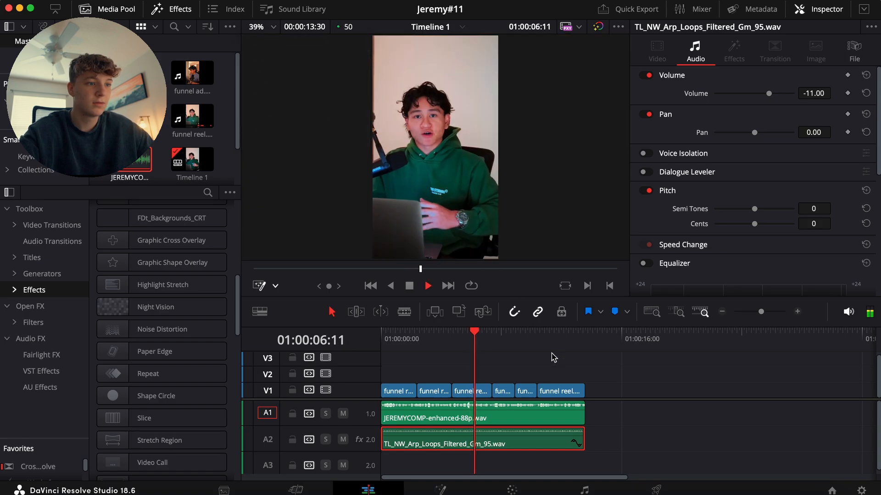
{"action": "left_click", "coordinate": [562, 379]}
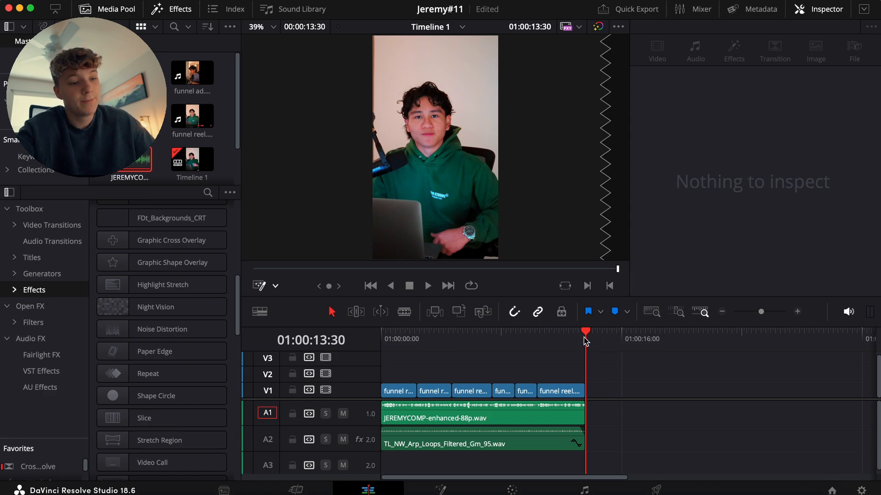
{"action": "left_click_drag", "start_coordinate": [585, 342], "coordinate": [537, 342]}
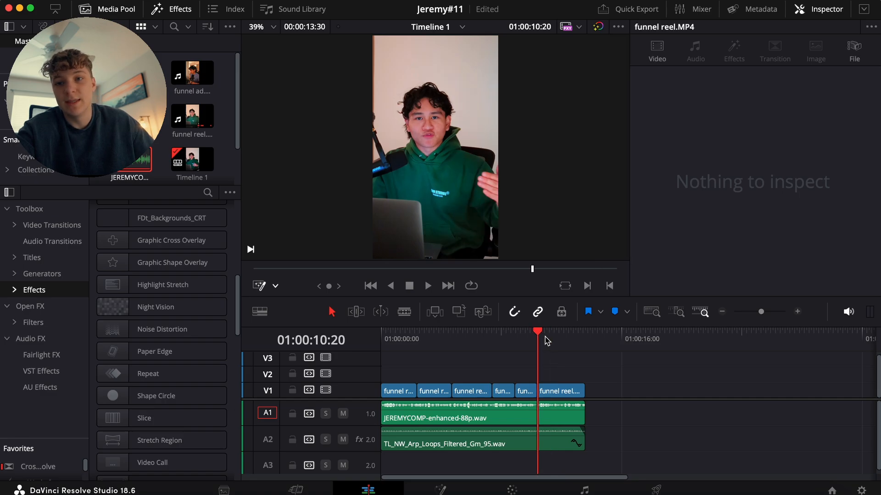
Convert the first funnel reel clip on track V1 into a compound clip
{"action": "key", "text": "Home"}
{"action": "left_click_drag", "start_coordinate": [614, 366], "coordinate": [398, 421]}
{"action": "left_click", "coordinate": [410, 381]}
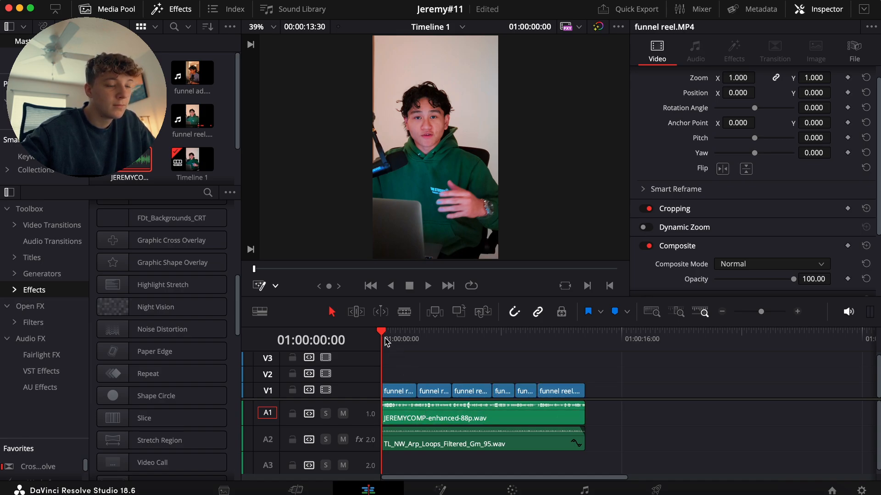
{"action": "left_click", "coordinate": [395, 393]}
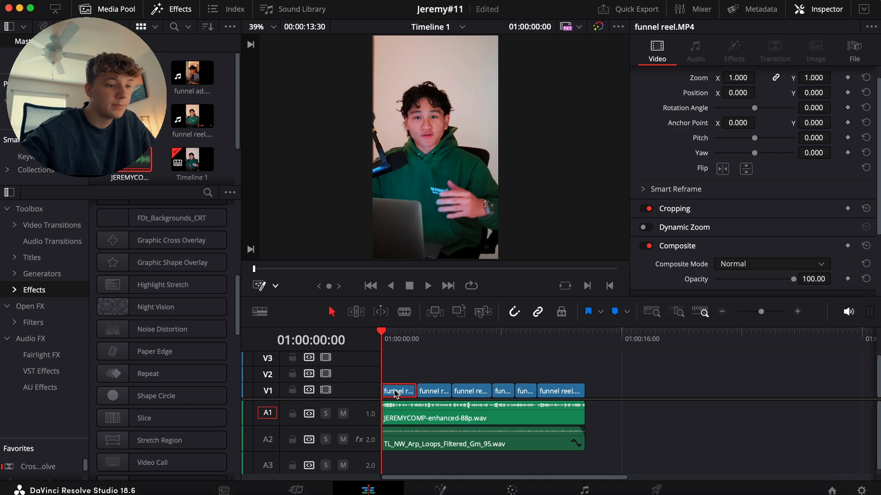
{"action": "left_click", "coordinate": [448, 492]}
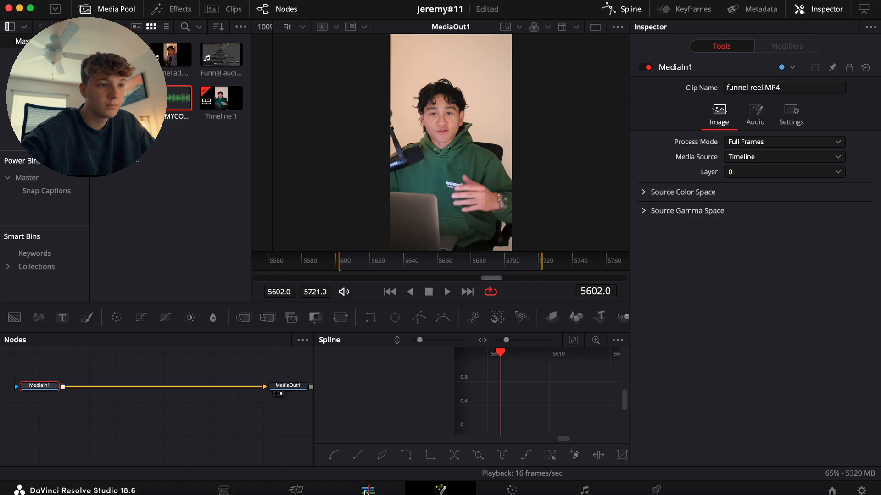
{"action": "left_click", "coordinate": [367, 490]}
{"action": "right_click", "coordinate": [403, 392]}
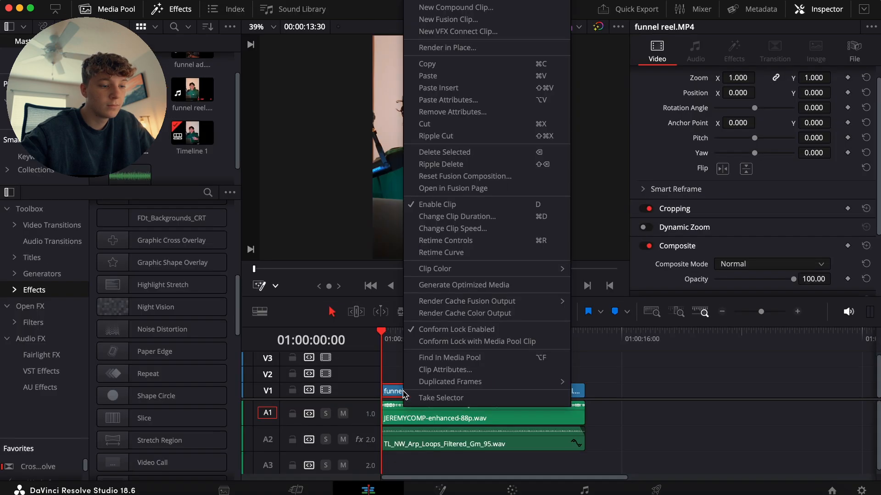
{"action": "left_click", "coordinate": [456, 8]}
{"action": "key", "text": "Escape"}
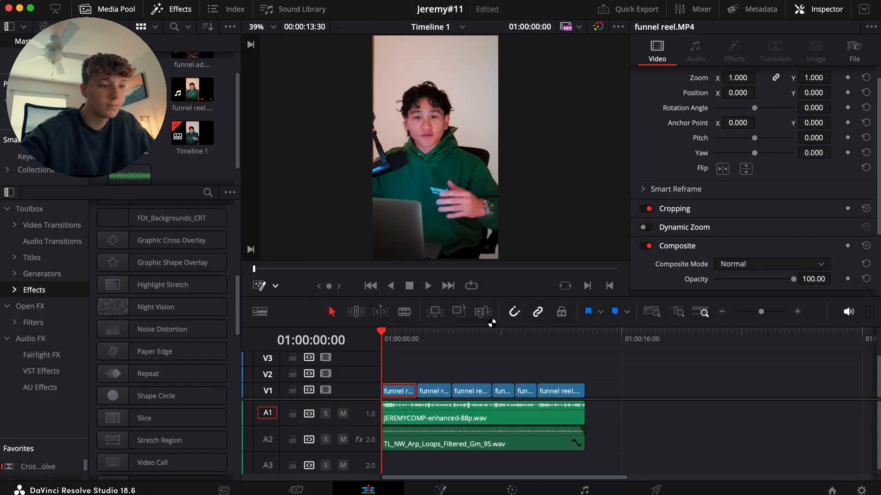
Open the compound clip in Fusion and add a Transform node between MediaIn1 and MediaOut1
{"action": "left_click", "coordinate": [443, 490]}
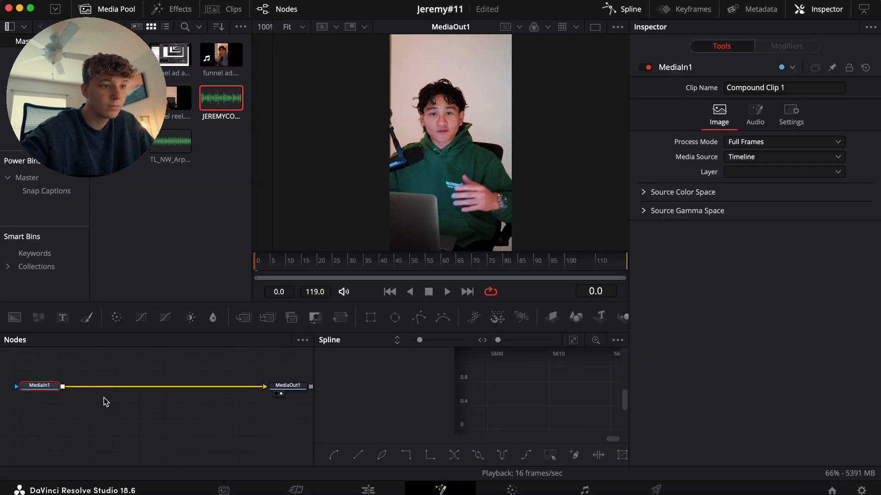
{"action": "left_click", "coordinate": [368, 490]}
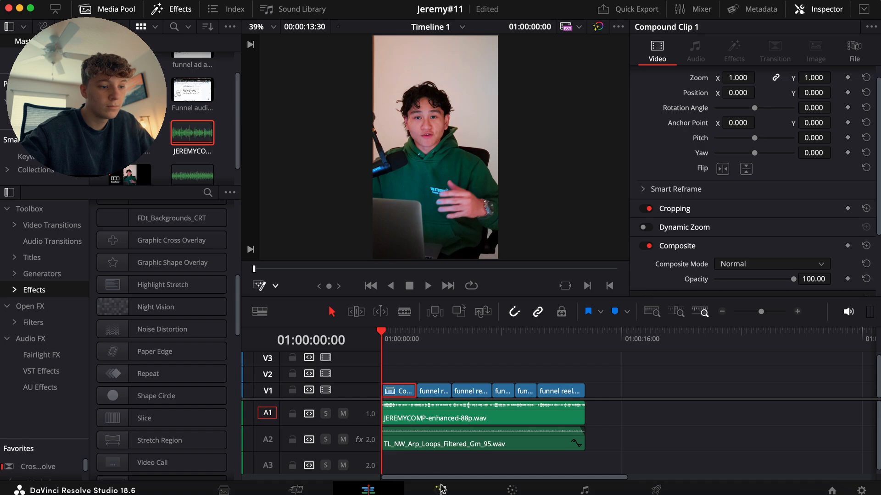
{"action": "left_click", "coordinate": [443, 490]}
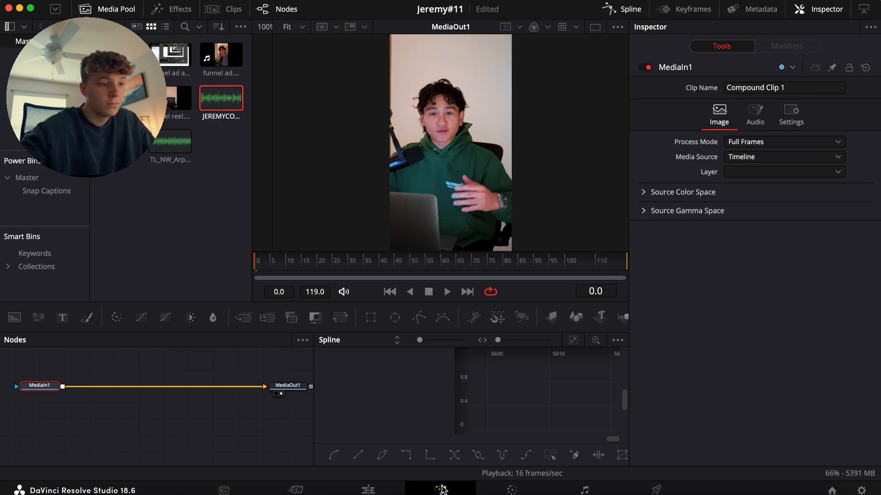
{"action": "left_click", "coordinate": [340, 317]}
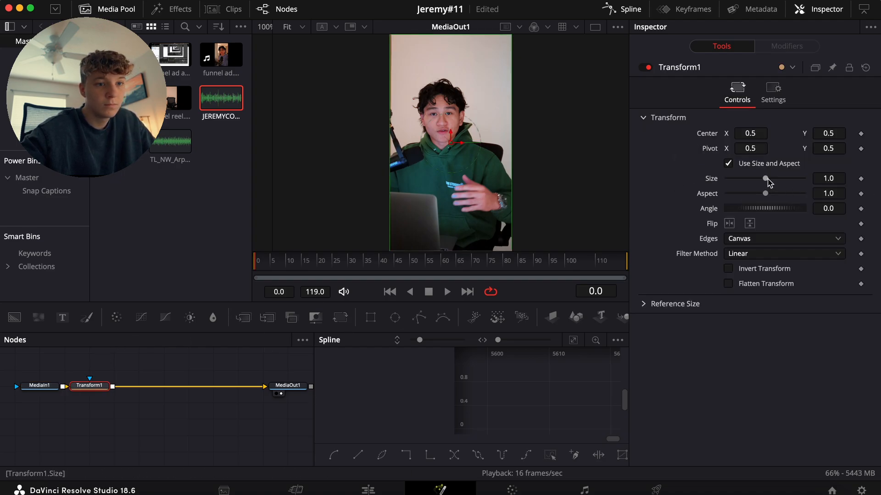
Keyframe the Transform node's Size at 5.0 on frame 0 and 1.0 on frame 6
{"action": "left_click_drag", "start_coordinate": [768, 180], "coordinate": [828, 190]}
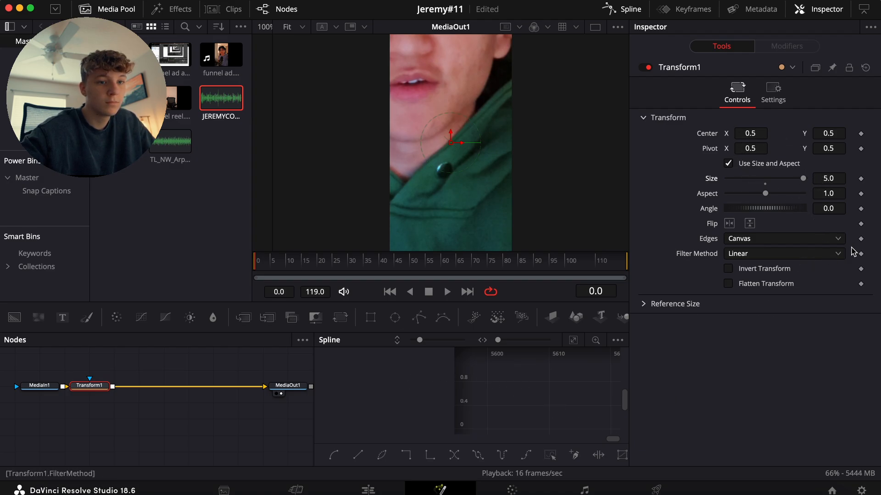
{"action": "left_click", "coordinate": [861, 182]}
{"action": "key", "text": "space"}
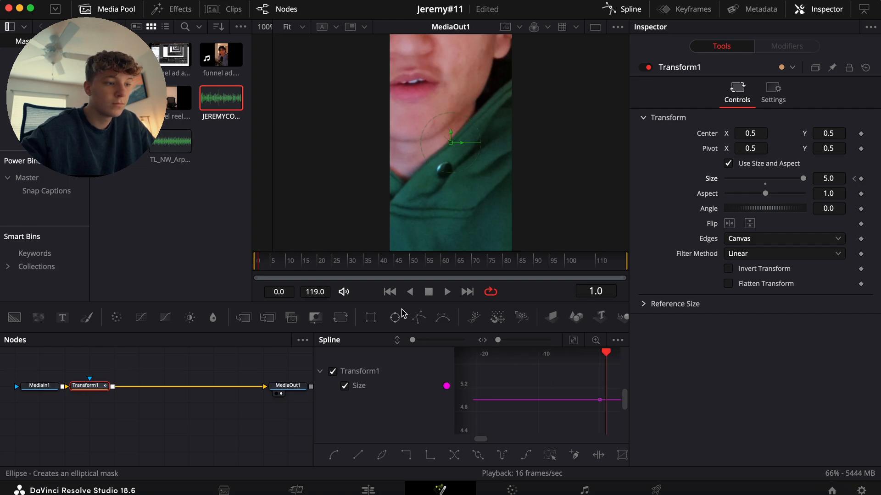
{"action": "key", "text": "Right"}
{"action": "key", "text": "Right"}
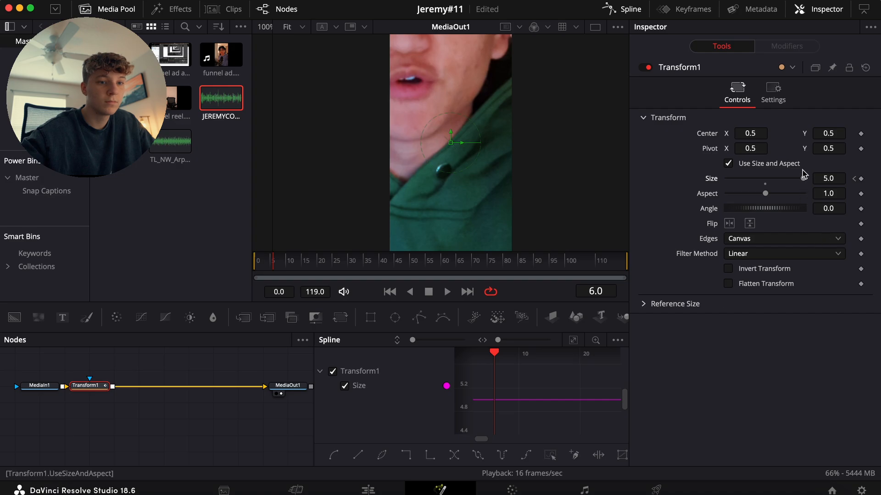
{"action": "left_click_drag", "start_coordinate": [802, 179], "coordinate": [769, 195]}
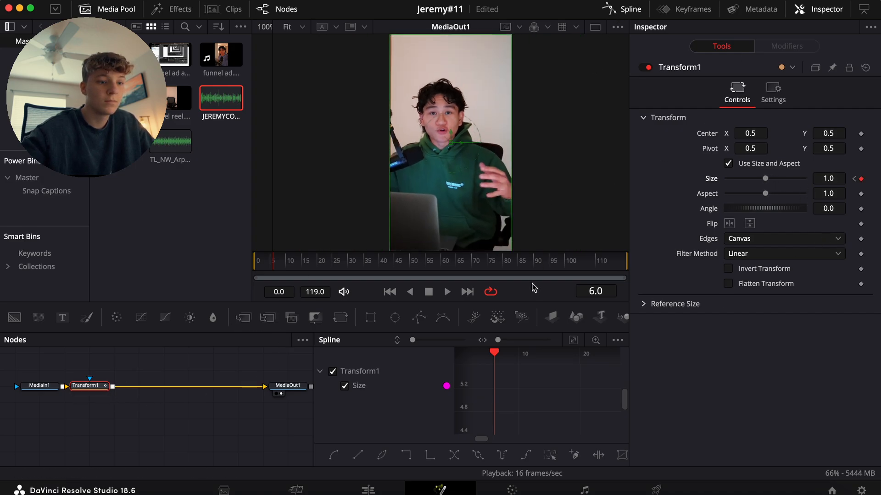
Smooth both keyframes of the Size spline and extend the first keyframe's handle toward the second for a gradual start
{"action": "left_click", "coordinate": [574, 340]}
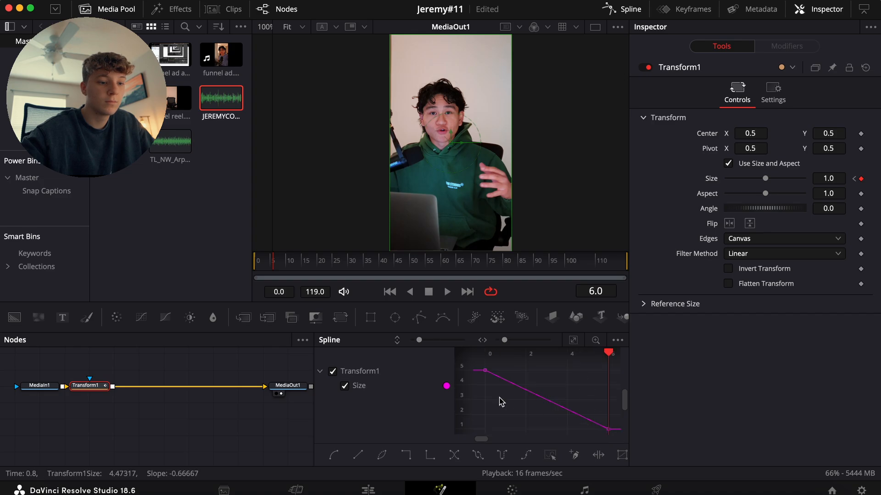
{"action": "left_click_drag", "start_coordinate": [482, 367], "coordinate": [492, 429]}
{"action": "key", "text": "s"}
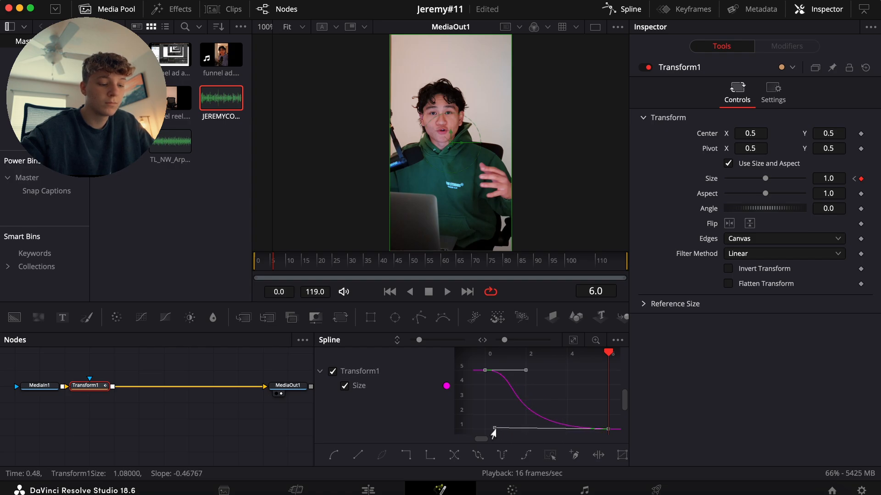
{"action": "key", "text": "super+z"}
{"action": "left_click_drag", "start_coordinate": [527, 371], "coordinate": [586, 373]}
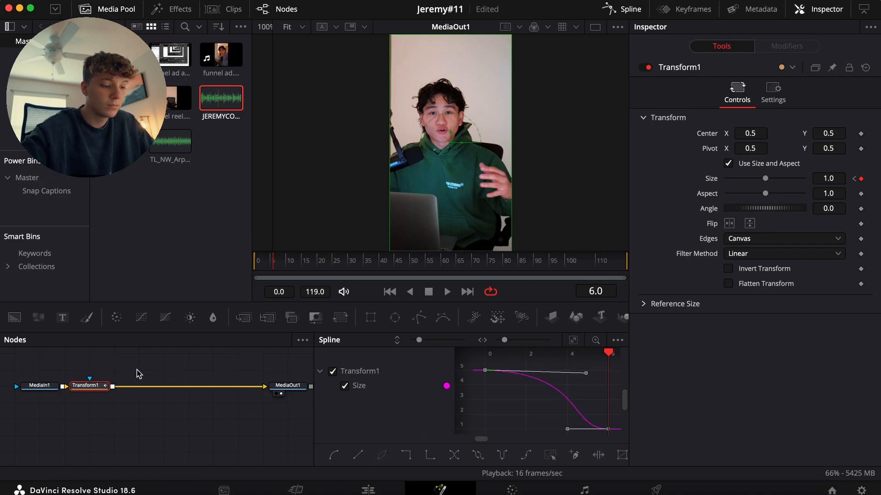
Add a Motion Blur node after Transform1 and reduce its Motion Blur amount
{"action": "key", "text": "shift+space"}
{"action": "type", "text": "mot"}
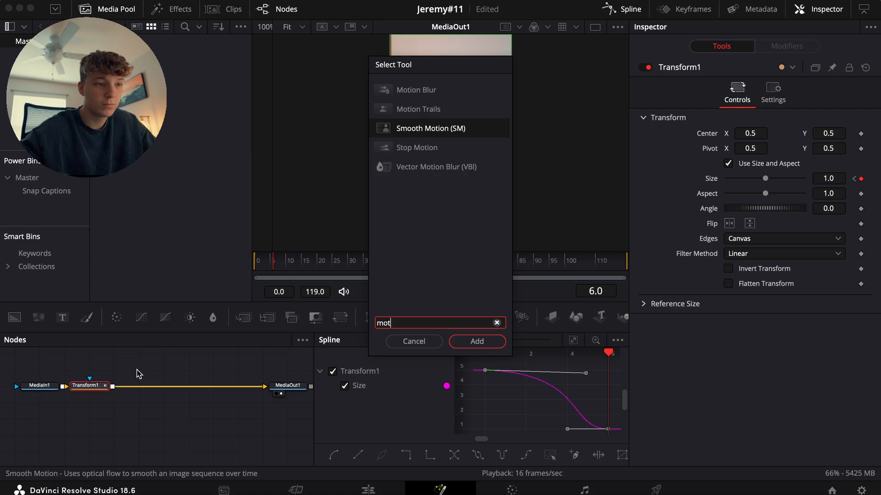
{"action": "key", "text": "Up"}
{"action": "key", "text": "Up"}
{"action": "key", "text": "Return"}
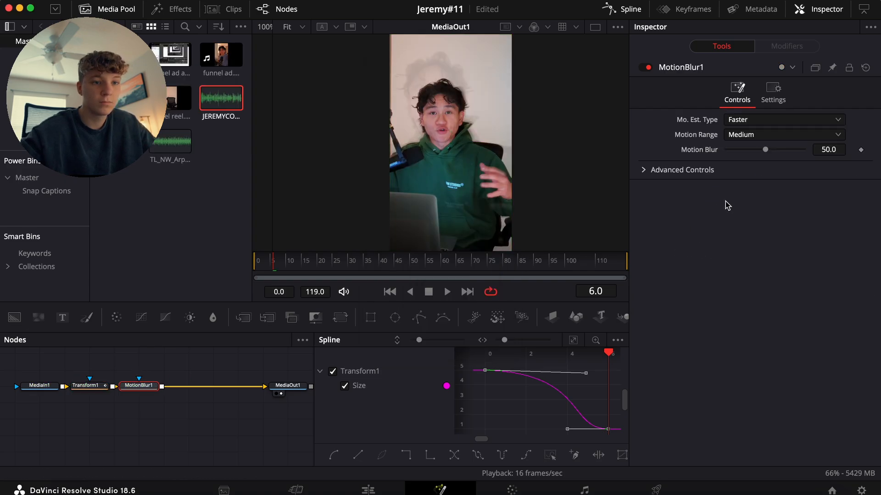
{"action": "left_click_drag", "start_coordinate": [765, 149], "coordinate": [739, 153]}
Return to the Edit page and replay the opening zoom-out several times from the timeline start
{"action": "left_click", "coordinate": [373, 487]}
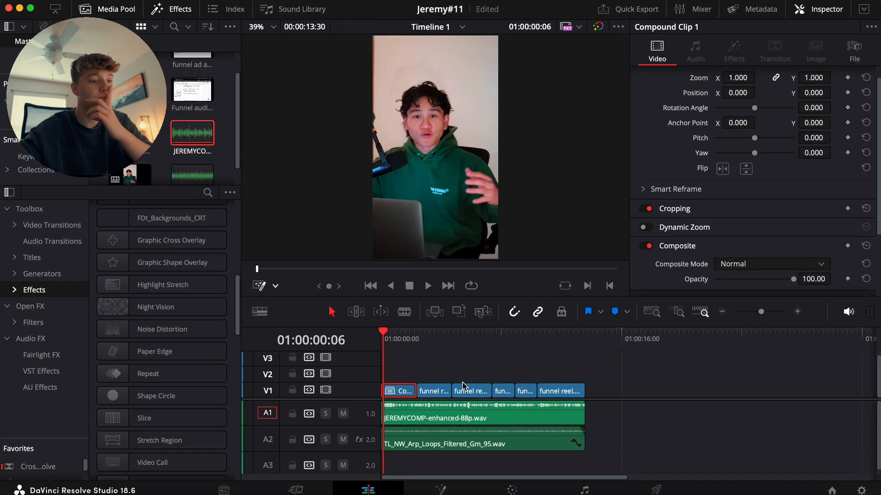
{"action": "key", "text": "Home"}
{"action": "key", "text": "space"}
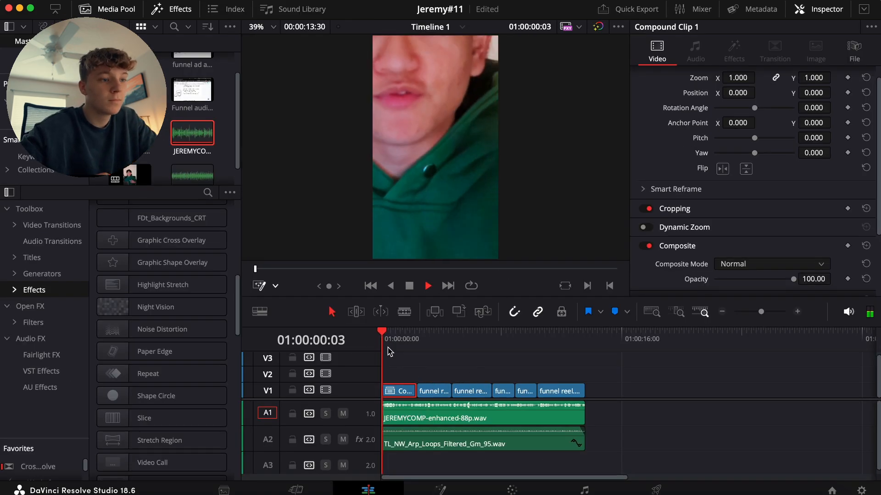
{"action": "key", "text": "Home"}
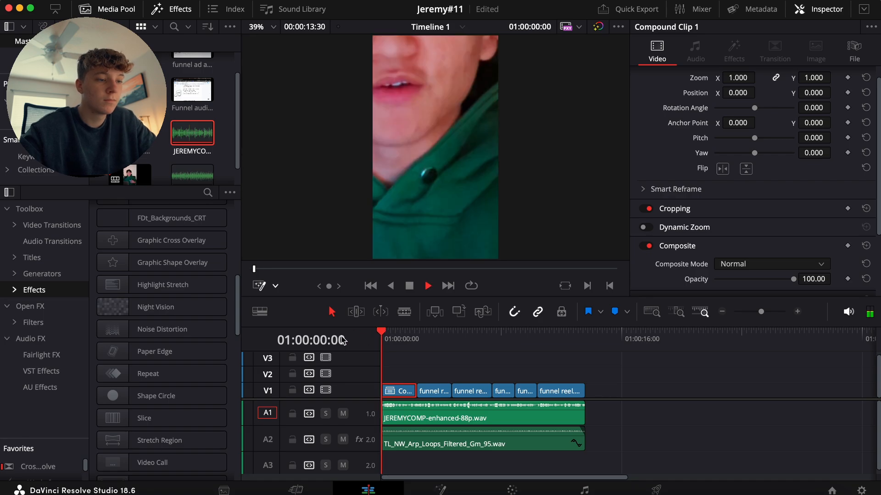
{"action": "key", "text": "Home"}
{"action": "key", "text": "space"}
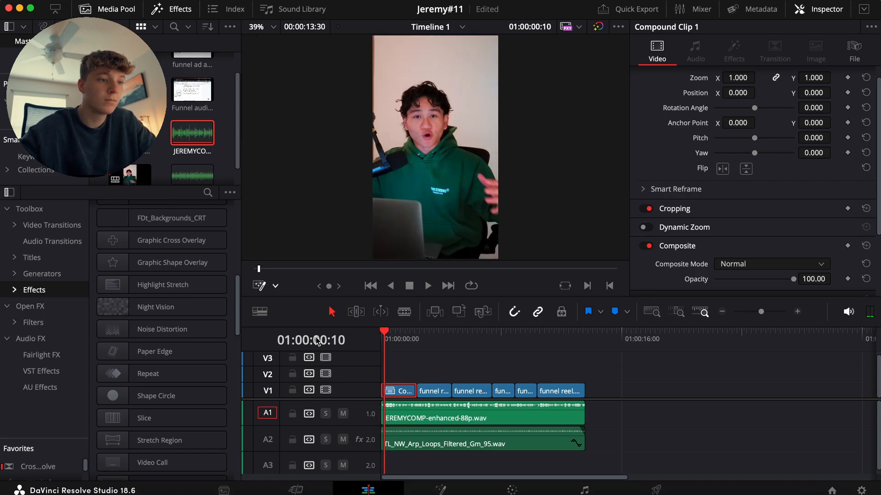
{"action": "key", "text": "Home"}
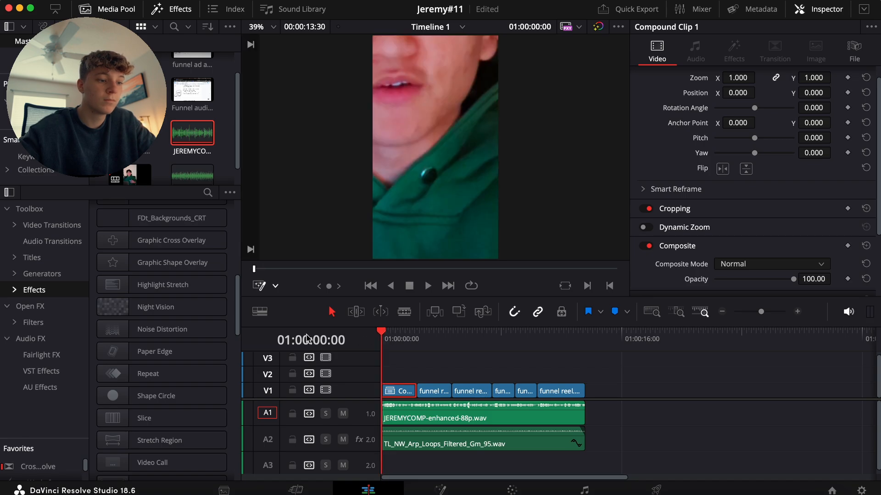
{"action": "key", "text": "space"}
{"action": "left_click_drag", "start_coordinate": [383, 340], "coordinate": [321, 340]}
{"action": "key", "text": "space"}
{"action": "key", "text": "space"}
{"action": "key", "text": "Home"}
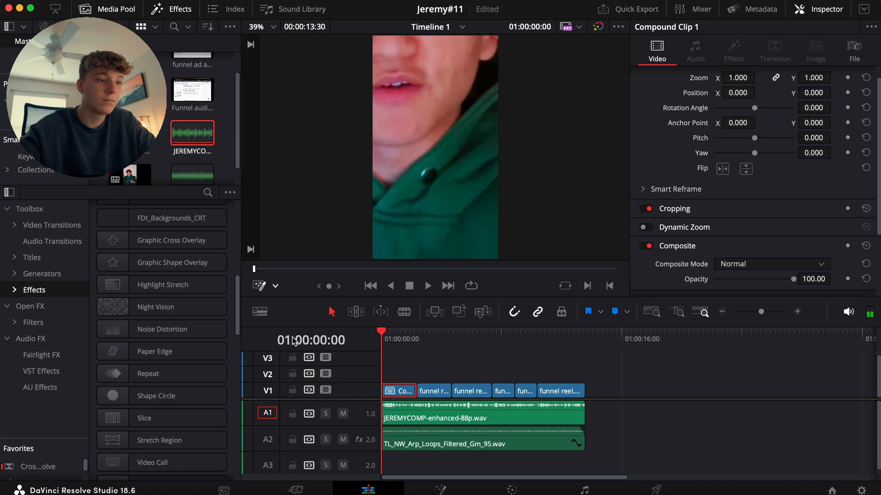
Change the playback Render Cache mode for the timeline
{"action": "left_click", "coordinate": [347, 3]}
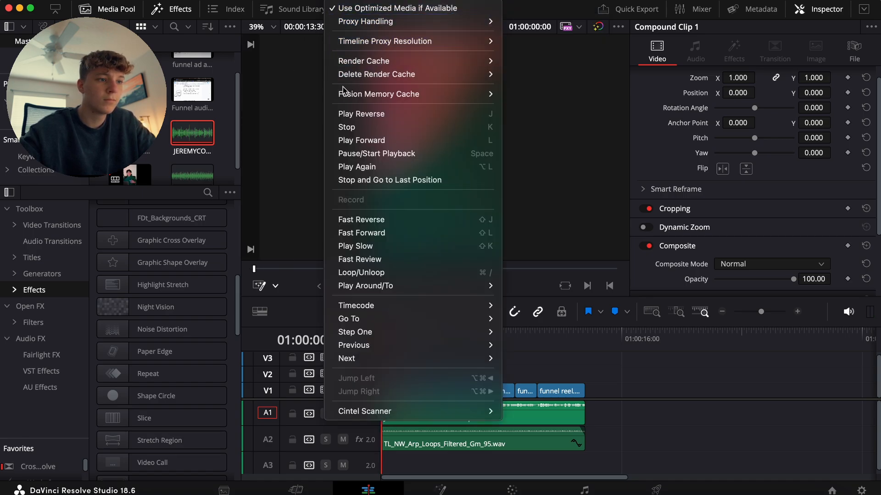
{"action": "mouse_move", "coordinate": [498, 62]}
{"action": "left_click", "coordinate": [523, 74]}
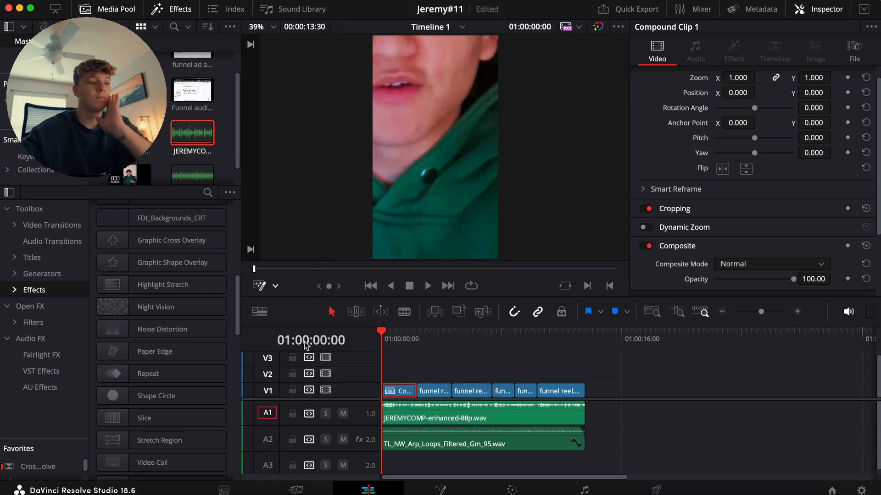
Replay the opening zoom-out several times from the timeline start to check its smoothness
{"action": "key", "text": "space"}
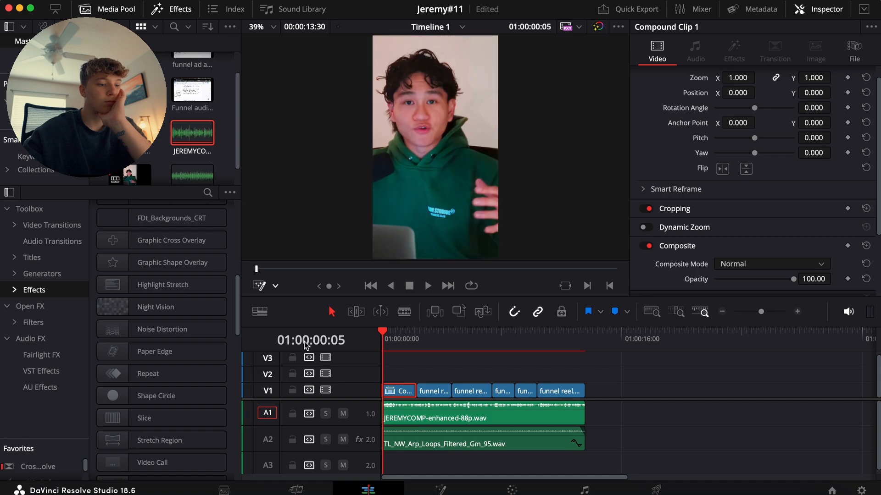
{"action": "left_click_drag", "start_coordinate": [385, 338], "coordinate": [322, 339]}
{"action": "key", "text": "space"}
{"action": "key", "text": "space"}
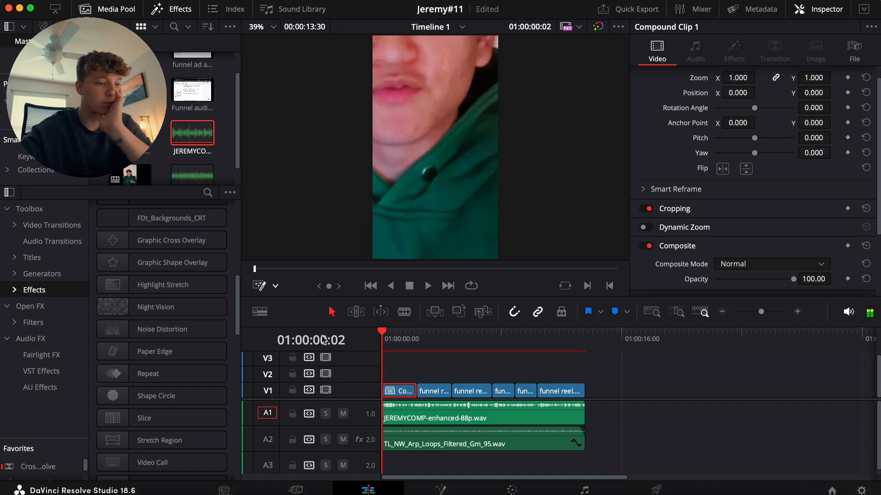
{"action": "left_click_drag", "start_coordinate": [379, 337], "coordinate": [304, 335]}
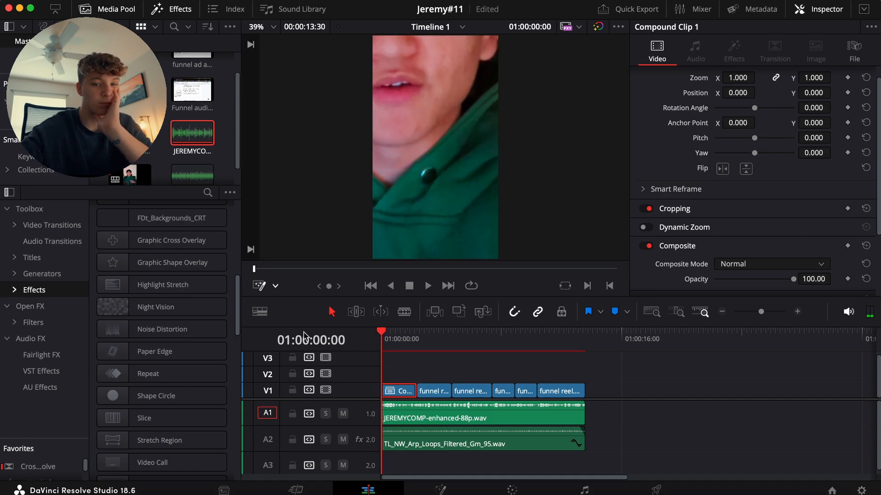
{"action": "key", "text": "space"}
{"action": "key", "text": "space"}
{"action": "left_click_drag", "start_coordinate": [385, 333], "coordinate": [310, 340]}
{"action": "key", "text": "space"}
{"action": "key", "text": "space"}
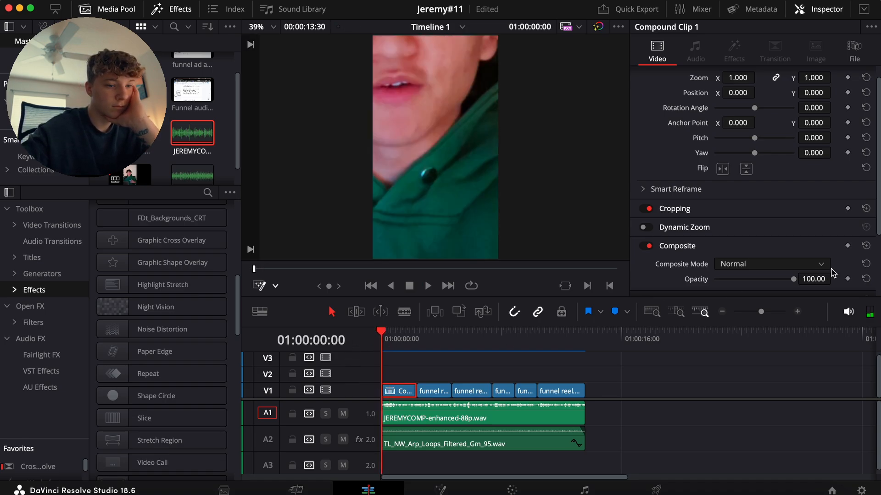
Split the opening compound clip at 01:00:00:05 and return to the timeline start
{"action": "left_click", "coordinate": [798, 313]}
{"action": "key", "text": "space"}
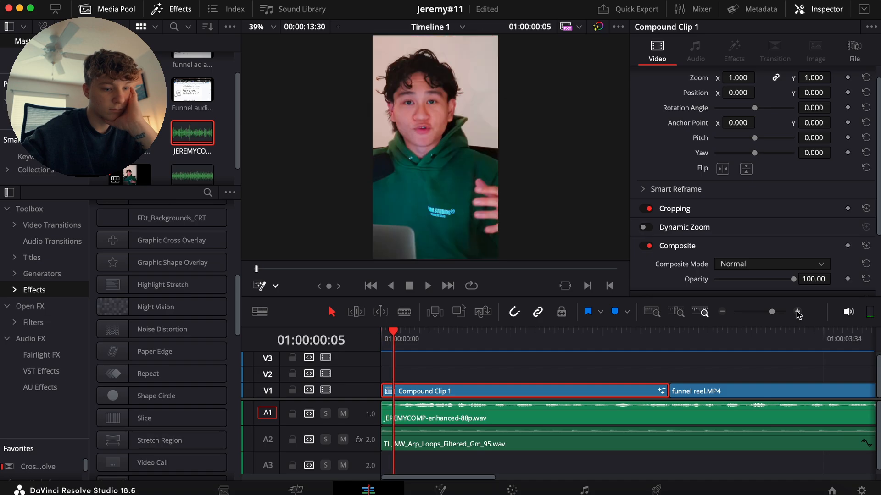
{"action": "left_click", "coordinate": [388, 345]}
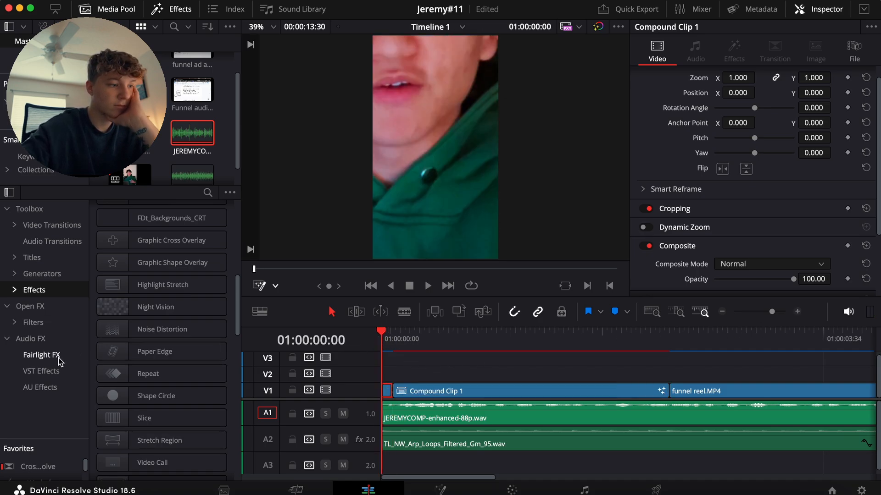
Apply the Open FX Zoom Blur effect to the short first segment of the opening compound clip
{"action": "scroll", "coordinate": [126, 359], "scroll_direction": "down", "scroll_amount": 10}
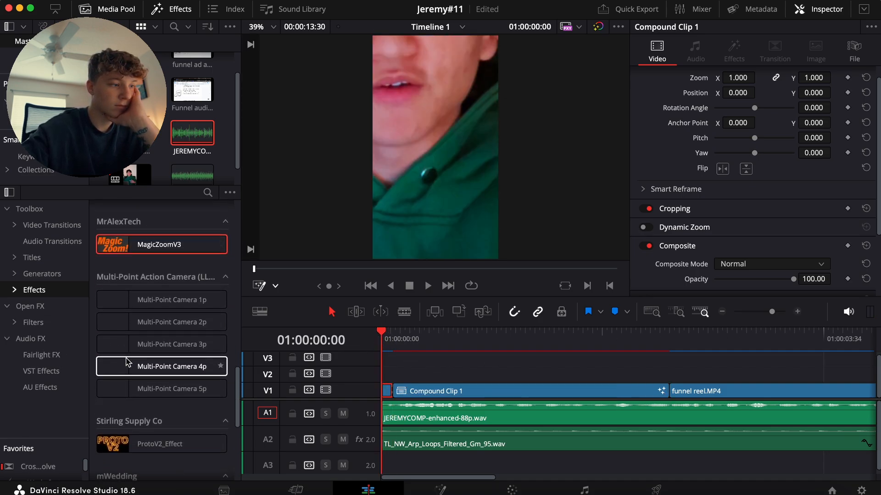
{"action": "left_click", "coordinate": [29, 310]}
{"action": "scroll", "coordinate": [161, 341], "scroll_direction": "down", "scroll_amount": 3}
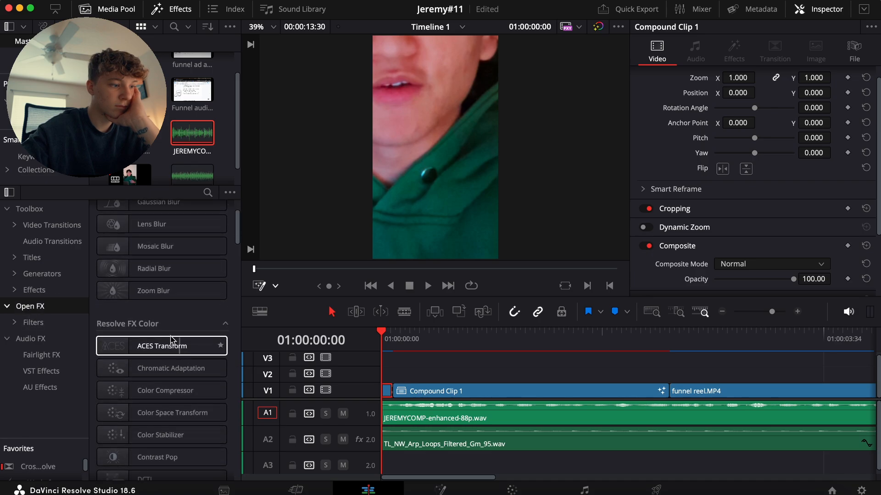
{"action": "left_click_drag", "start_coordinate": [160, 290], "coordinate": [386, 391]}
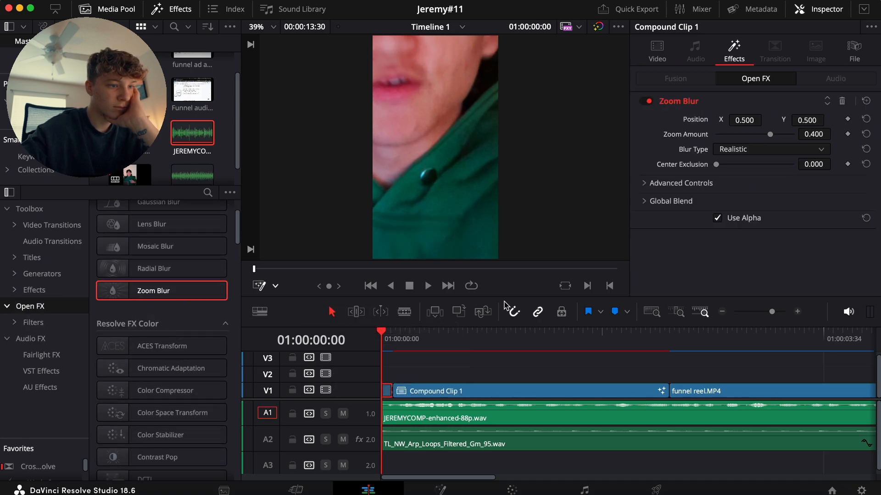
Play the opening of the timeline repeatedly to review the zoom blur on the first segment
{"action": "key", "text": "space"}
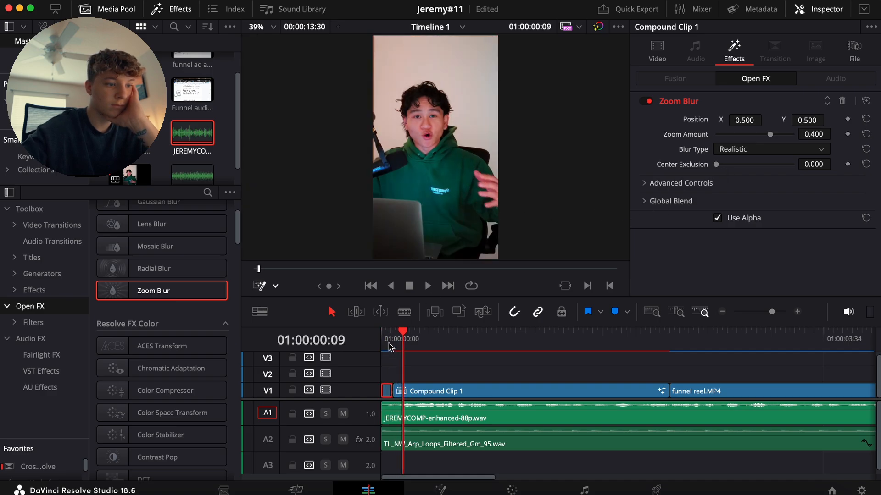
{"action": "left_click_drag", "start_coordinate": [389, 347], "coordinate": [366, 340]}
{"action": "key", "text": "space"}
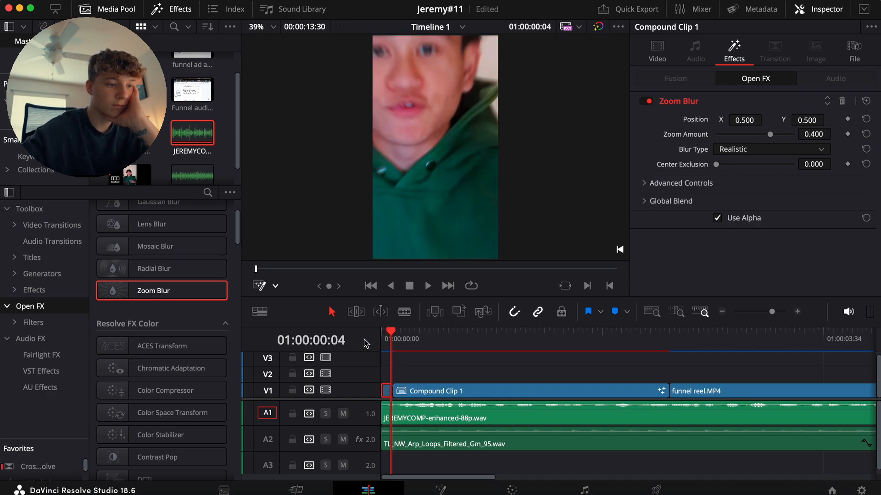
{"action": "key", "text": "space"}
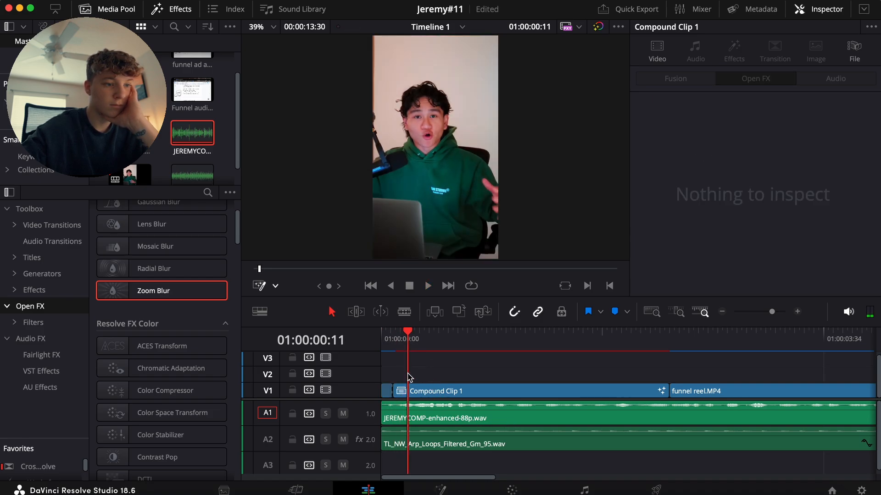
{"action": "left_click", "coordinate": [722, 312]}
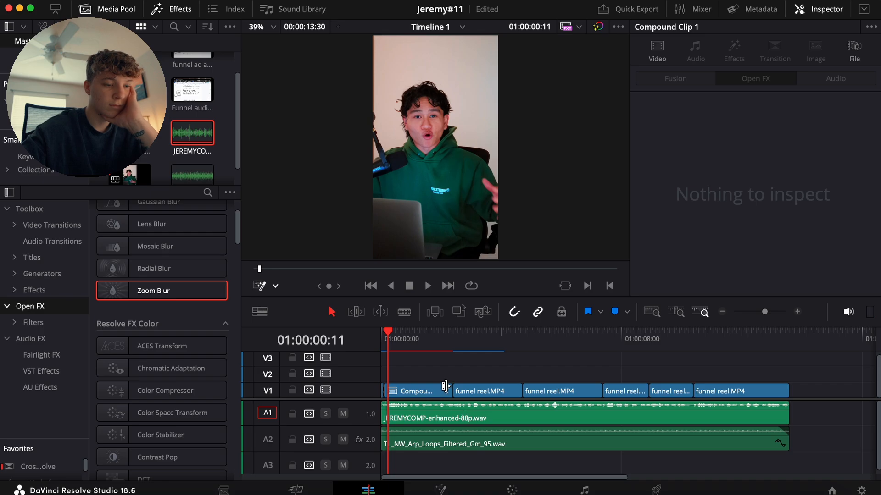
{"action": "key", "text": "space"}
{"action": "key", "text": "space"}
{"action": "key", "text": "space"}
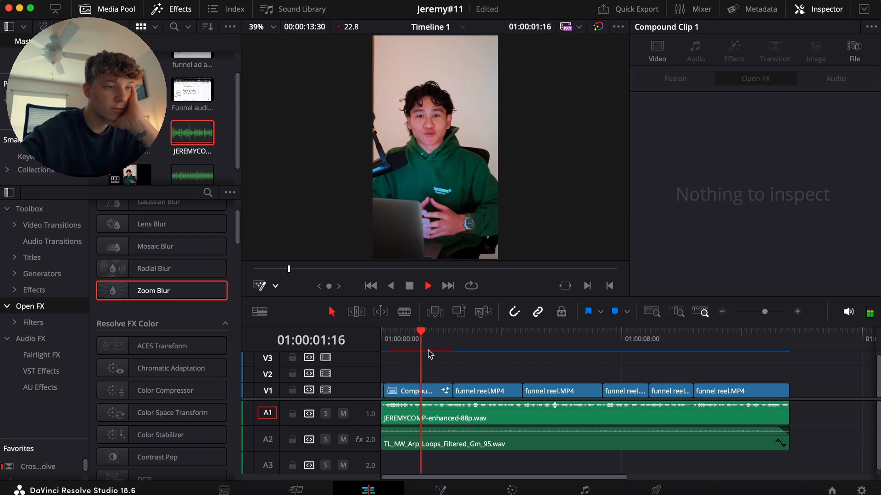
{"action": "key", "text": "space"}
Delete the MotionBlur1 node from the second compound clip segment in Fusion and return to the Edit page
{"action": "left_click", "coordinate": [427, 390]}
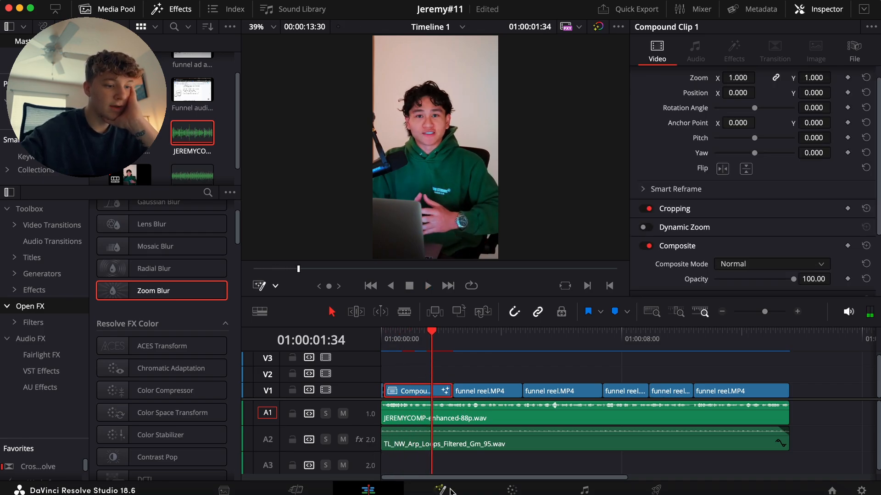
{"action": "key", "text": "shift+5"}
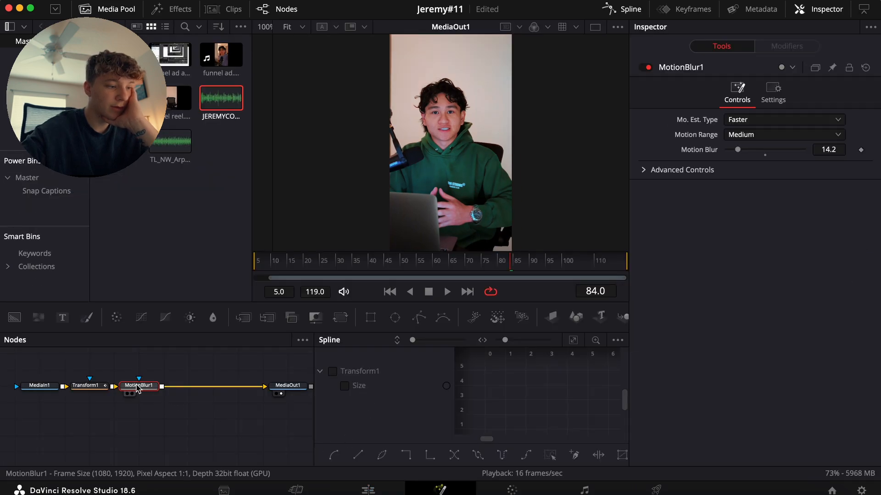
{"action": "key", "text": "BackSpace"}
{"action": "left_click", "coordinate": [368, 490]}
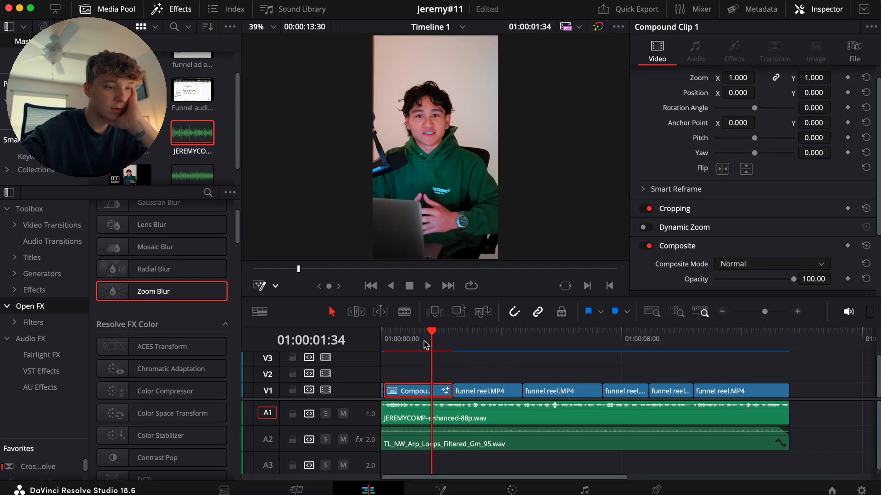
Replay the opening from the timeline start and continue playback into the following funnel reel.MP4 clip
{"action": "left_click_drag", "start_coordinate": [424, 340], "coordinate": [352, 350]}
{"action": "key", "text": "space"}
{"action": "key", "text": "space"}
{"action": "left_click_drag", "start_coordinate": [408, 339], "coordinate": [342, 336]}
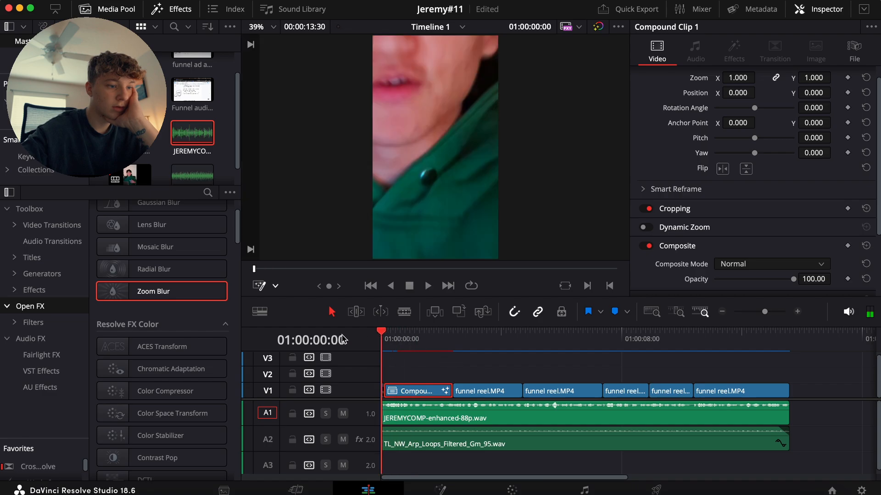
{"action": "key", "text": "space"}
{"action": "key", "text": "space"}
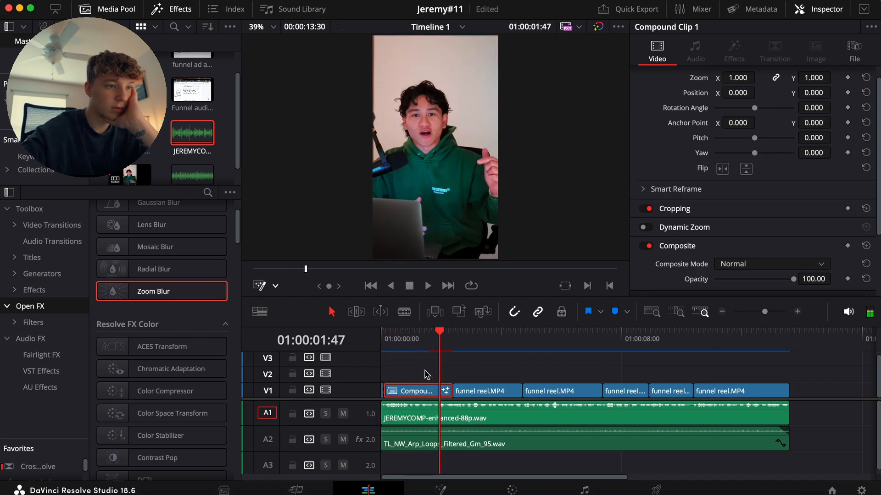
{"action": "key", "text": "space"}
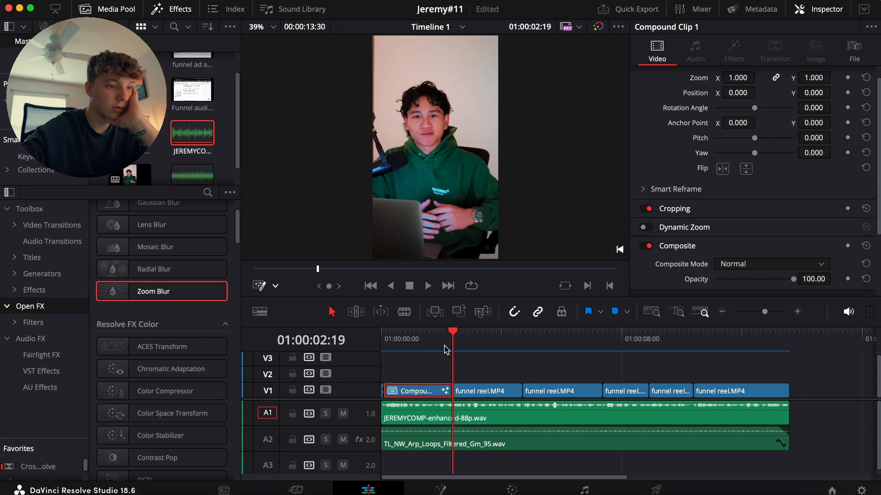
{"action": "key", "text": "space"}
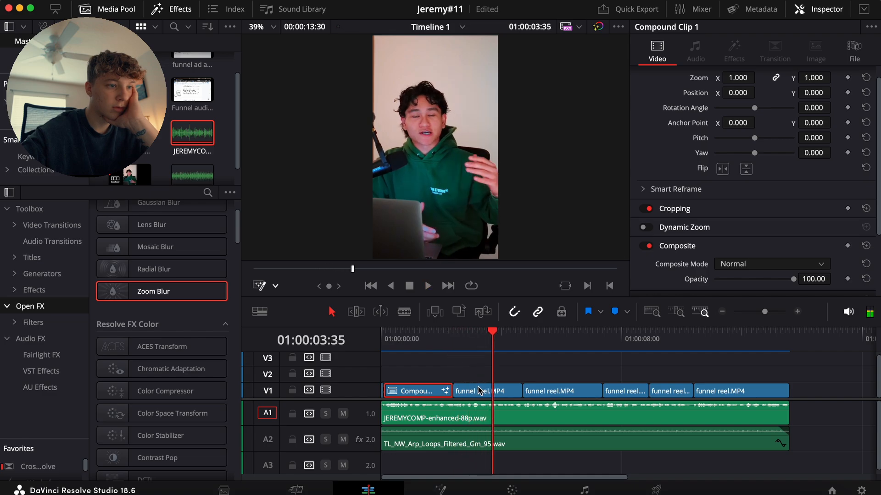
Convert the funnel reel.MP4 clip after the compound clip into a Fusion clip and open it on the Fusion page
{"action": "right_click", "coordinate": [480, 390]}
{"action": "left_click", "coordinate": [534, 16]}
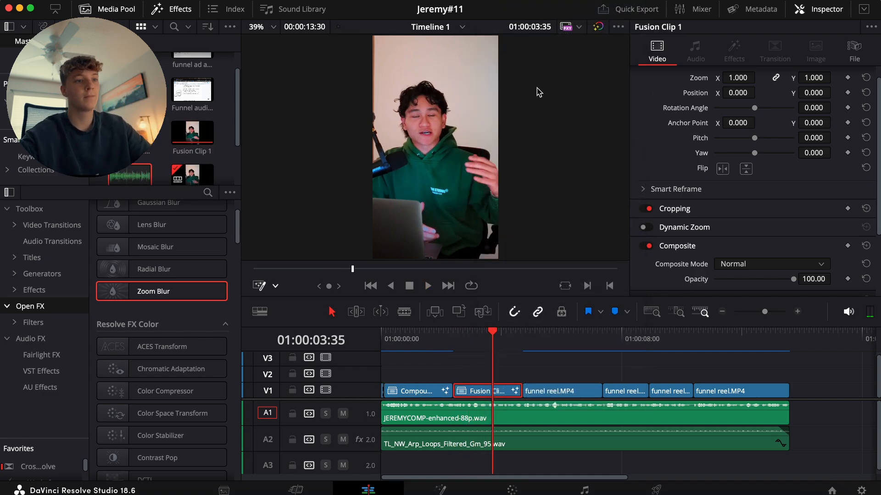
{"action": "left_click", "coordinate": [439, 489]}
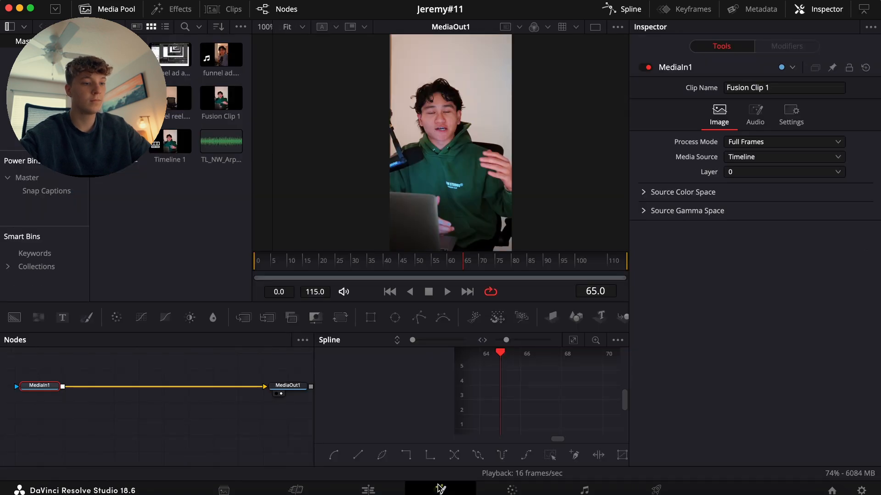
Add a Tracker node between MediaIn1 and MediaOut1
{"action": "key", "text": "shift+space"}
{"action": "type", "text": "tr"}
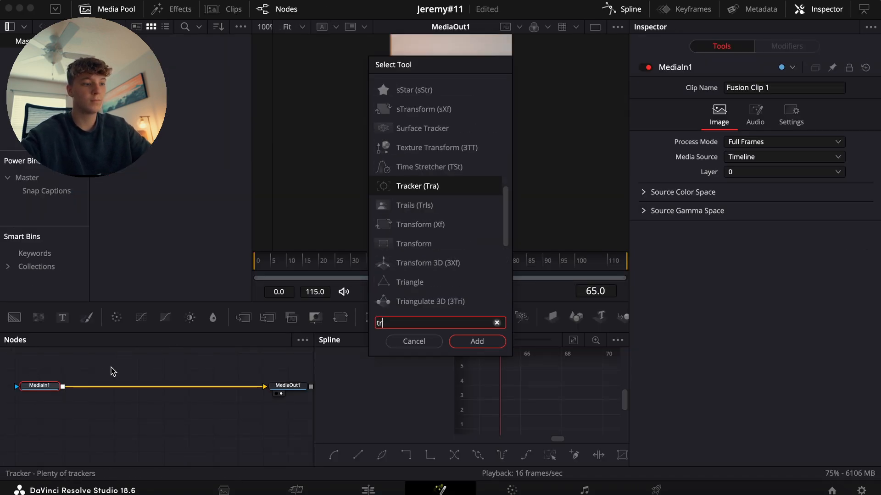
{"action": "type", "text": "ack"}
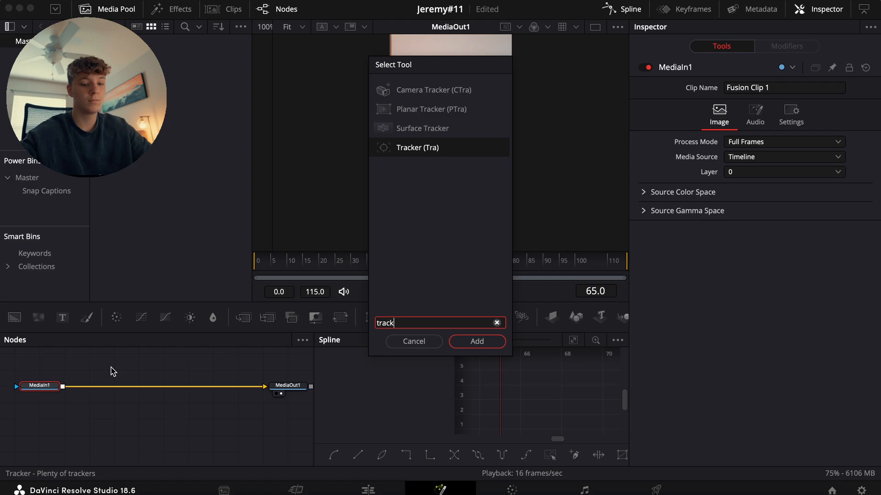
{"action": "key", "text": "Return"}
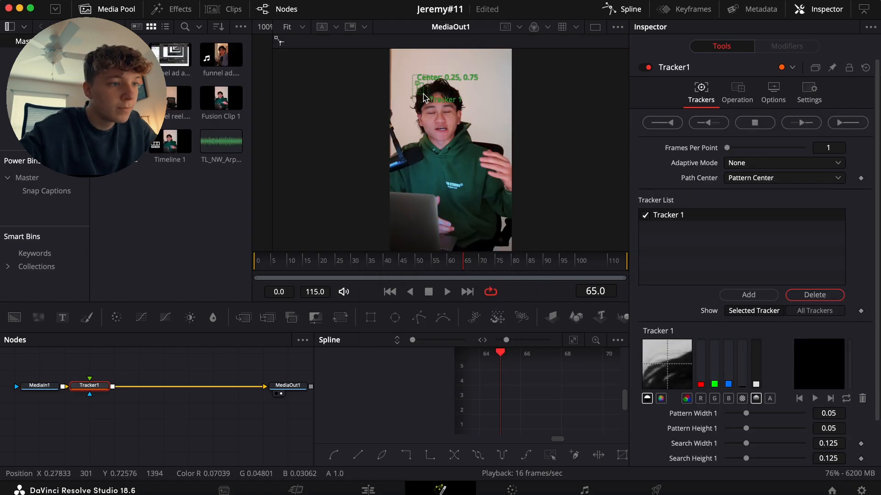
Shrink the tracker's pattern box and, at frame 52 with the viewer at 200%, place it over the eye on the image's left side
{"action": "left_click_drag", "start_coordinate": [423, 93], "coordinate": [431, 117]}
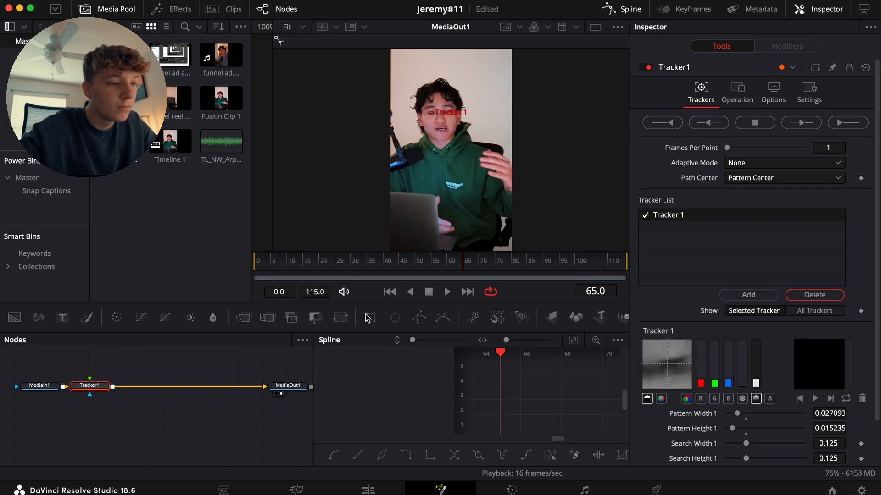
{"action": "left_click_drag", "start_coordinate": [462, 280], "coordinate": [423, 274]}
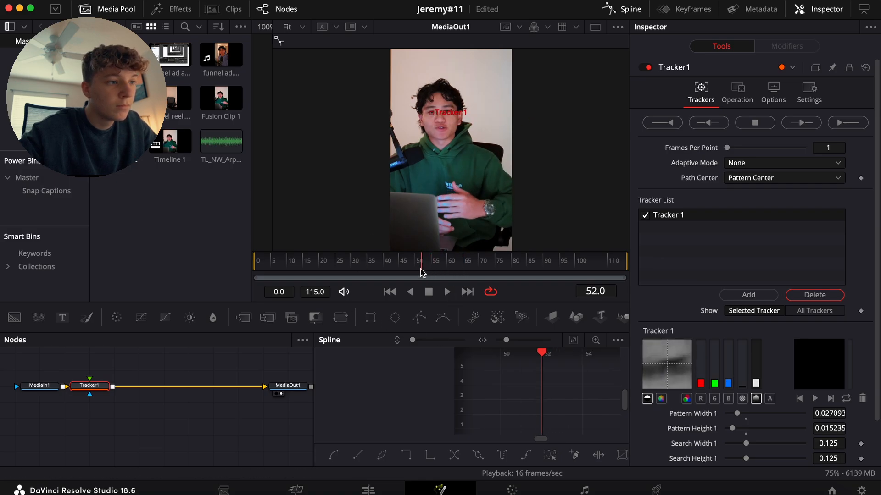
{"action": "left_click", "coordinate": [303, 31]}
{"action": "left_click", "coordinate": [299, 95]}
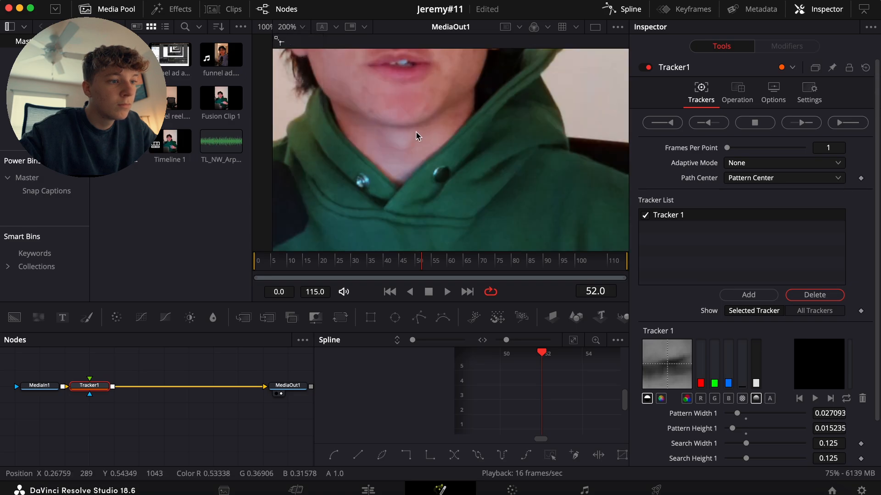
{"action": "scroll", "coordinate": [417, 135], "scroll_direction": "up", "scroll_amount": 5}
{"action": "left_click_drag", "start_coordinate": [340, 108], "coordinate": [342, 108]}
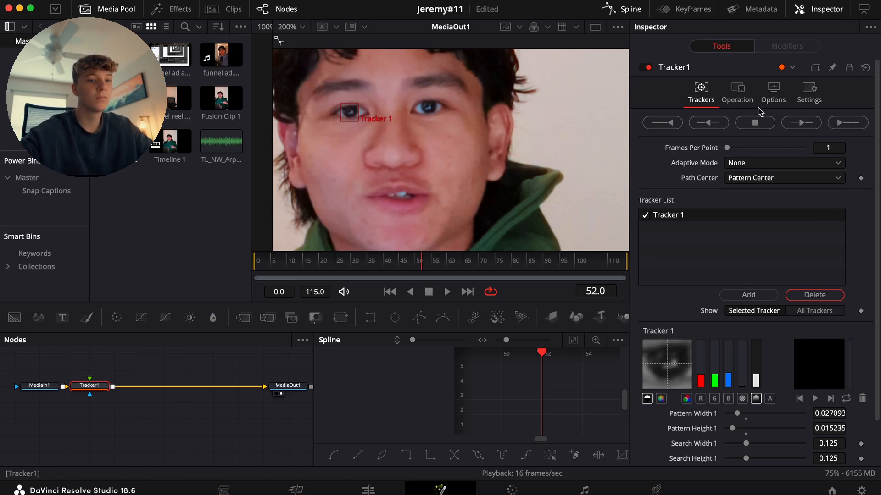
Track the eye forward from the first frame through the whole clip and scrub through the tracked result
{"action": "left_click", "coordinate": [848, 127]}
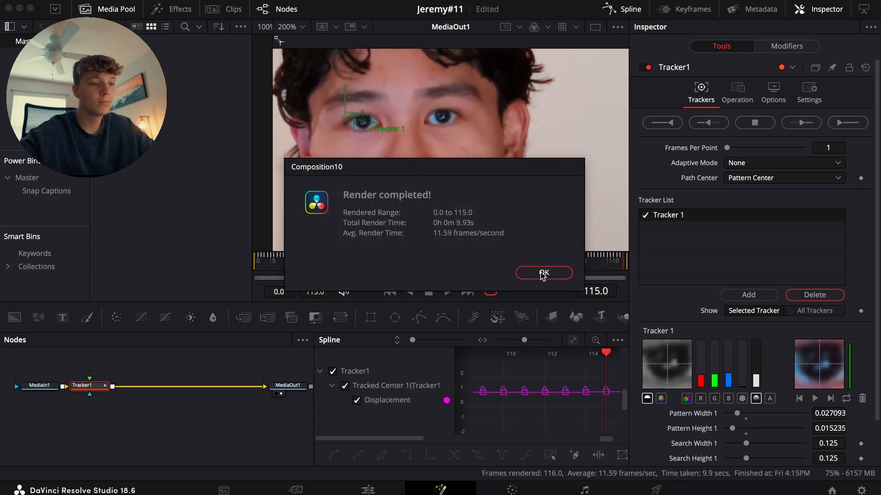
{"action": "left_click", "coordinate": [543, 274]}
{"action": "left_click_drag", "start_coordinate": [526, 261], "coordinate": [557, 257]}
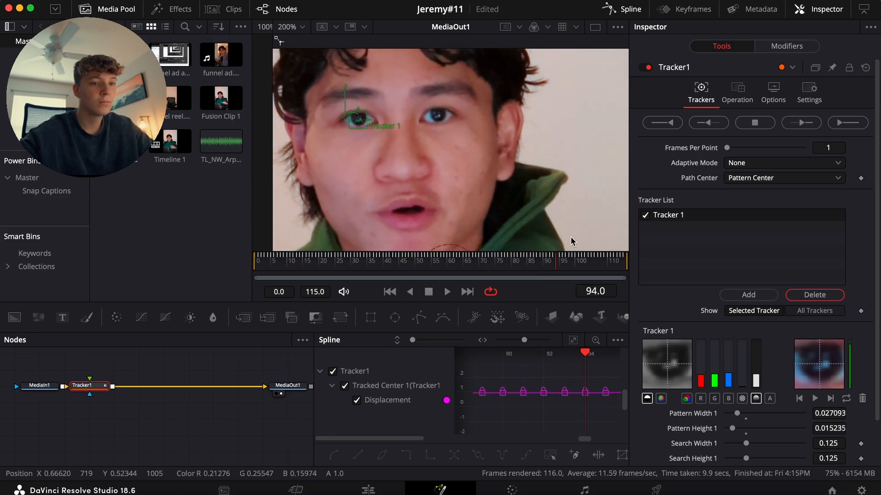
Set Tracker1's operation to Match Move with Merge set to BG only, and play the result on the Edit page
{"action": "left_click", "coordinate": [746, 102]}
{"action": "left_click", "coordinate": [743, 120]}
{"action": "left_click", "coordinate": [741, 148]}
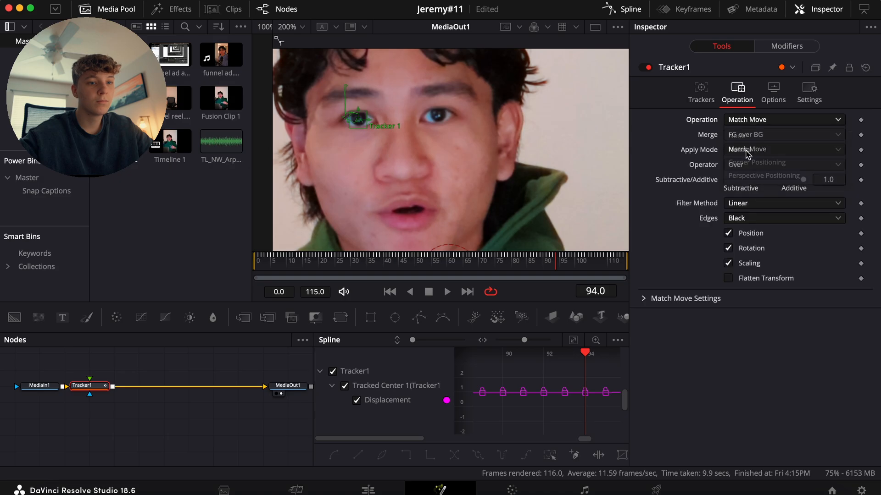
{"action": "left_click", "coordinate": [747, 136]}
{"action": "left_click", "coordinate": [746, 155]}
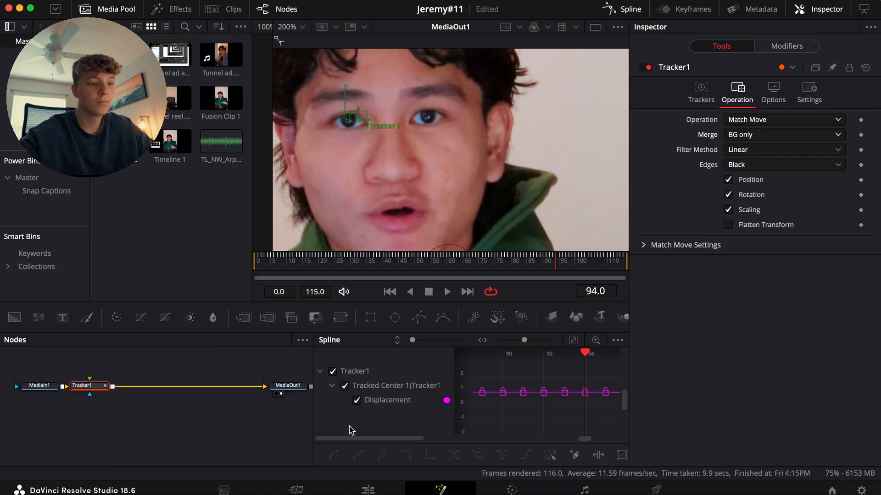
{"action": "left_click", "coordinate": [367, 490]}
{"action": "key", "text": "space"}
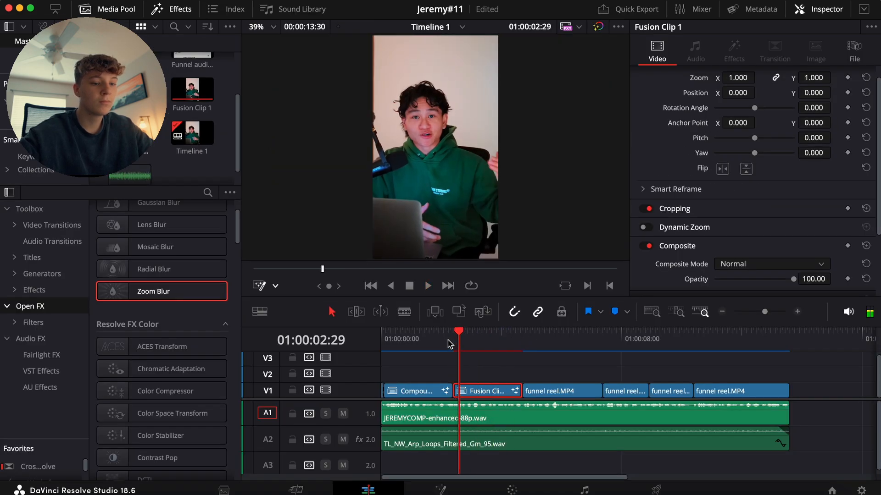
Play the tracked Fusion clip twice on the timeline to check its stabilization
{"action": "key", "text": "XF86AudioRaiseVolume"}
{"action": "key", "text": "space"}
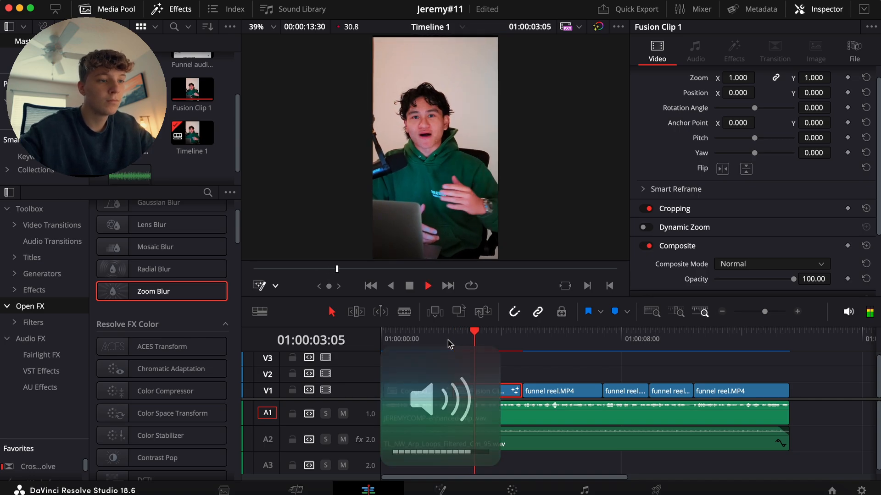
{"action": "key", "text": "space"}
{"action": "left_click", "coordinate": [453, 342]}
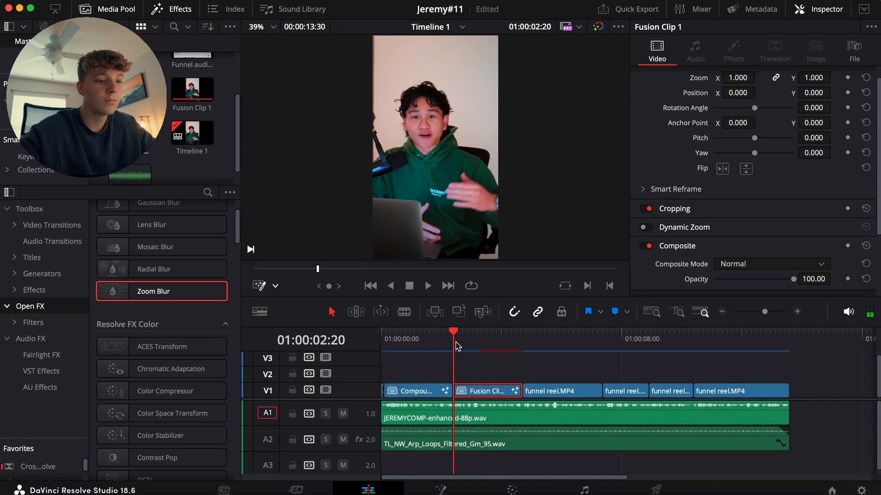
{"action": "key", "text": "space"}
{"action": "key", "text": "space"}
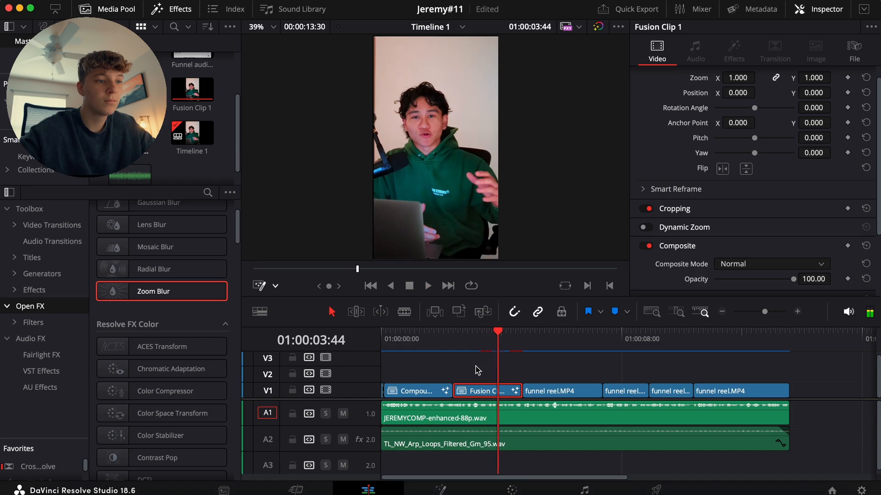
Delete Tracker1 from the clip's Fusion composition and add a fresh Tracker node between MediaIn1 and MediaOut1
{"action": "left_click", "coordinate": [443, 490]}
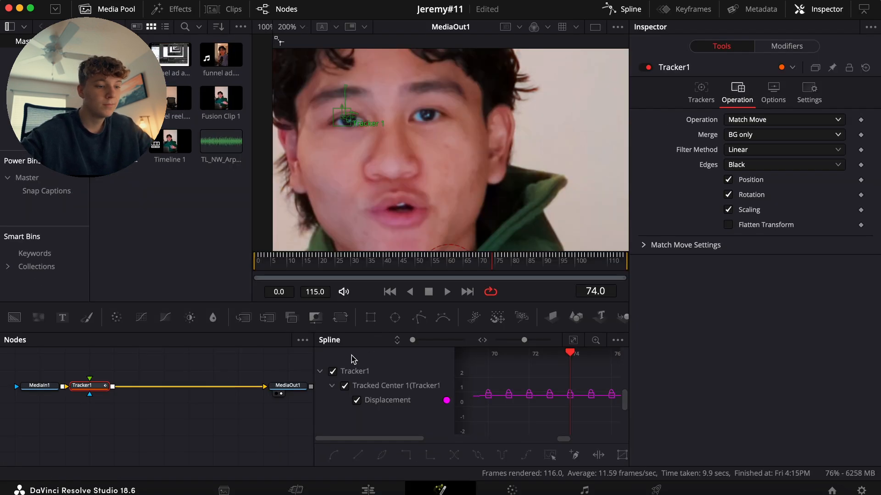
{"action": "key", "text": "Delete"}
{"action": "key", "text": "shift+space"}
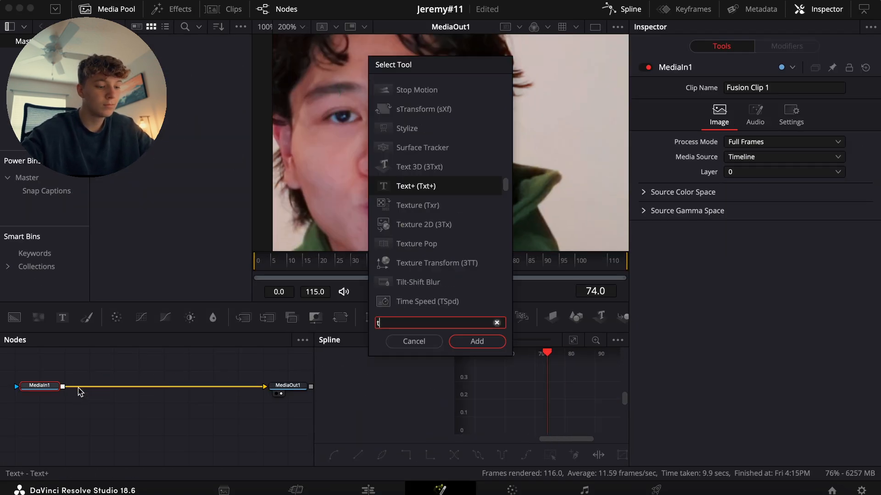
{"action": "type", "text": "track"}
{"action": "key", "text": "Return"}
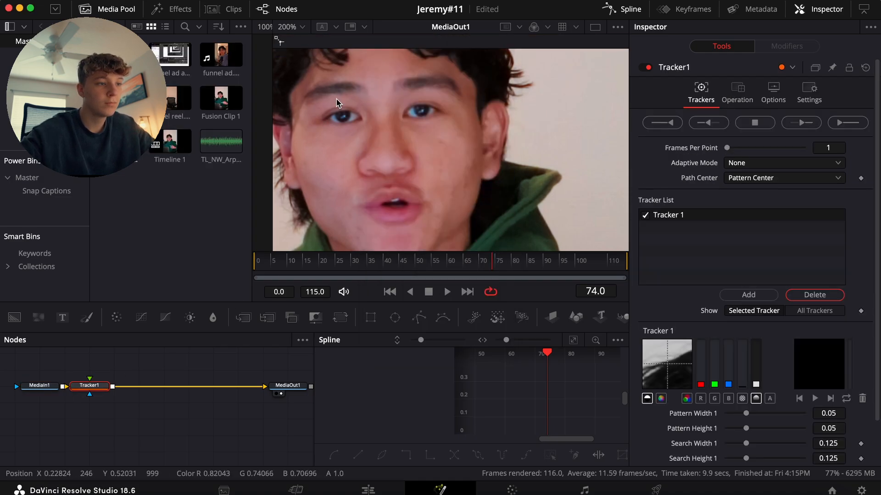
Shrink the tracker's pattern box and place it over the eye on the image's left side at frame 74
{"action": "scroll", "coordinate": [336, 103], "scroll_direction": "up", "scroll_amount": 5}
{"action": "left_click_drag", "start_coordinate": [340, 112], "coordinate": [374, 212]}
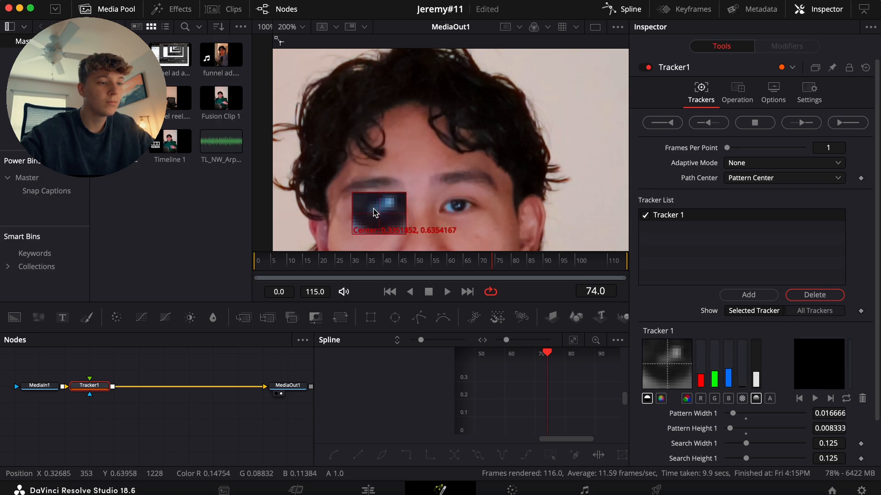
{"action": "scroll", "coordinate": [374, 212], "scroll_direction": "down", "scroll_amount": 5}
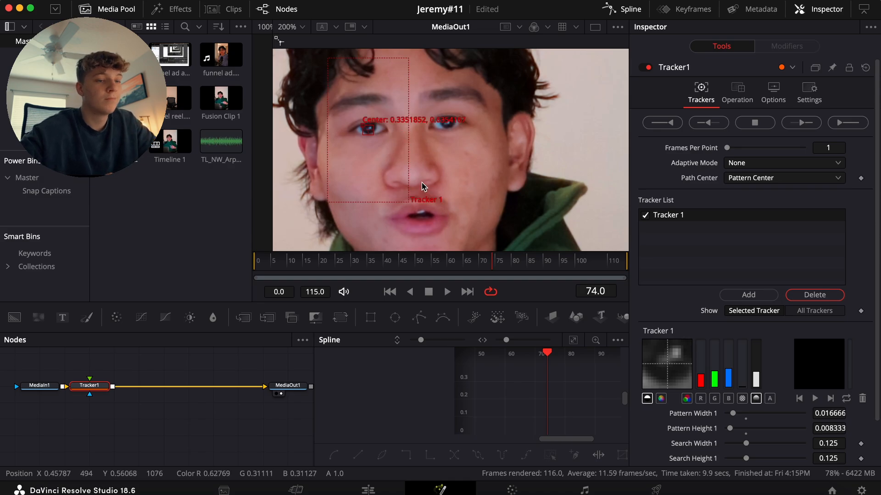
{"action": "scroll", "coordinate": [408, 167], "scroll_direction": "down", "scroll_amount": 2}
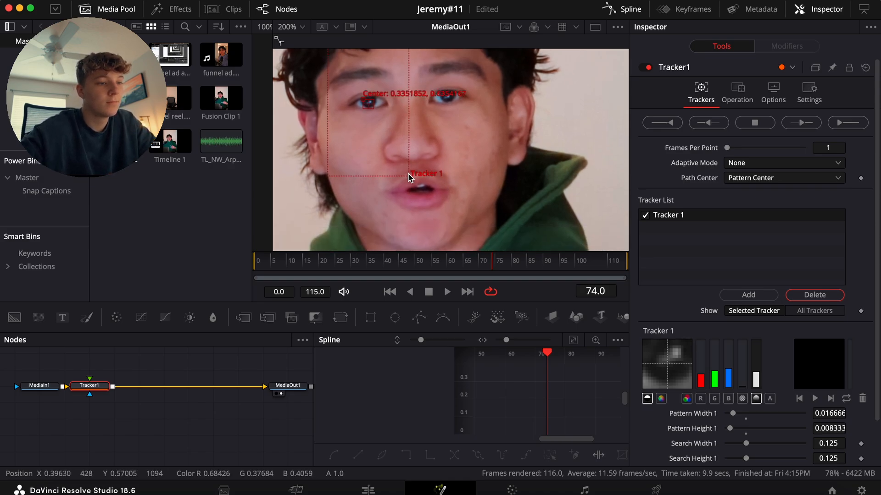
{"action": "scroll", "coordinate": [408, 176], "scroll_direction": "up", "scroll_amount": 2}
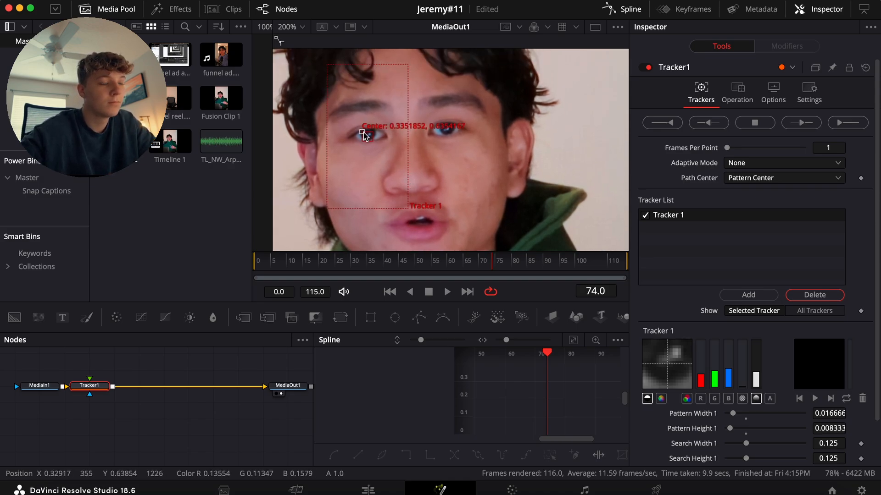
{"action": "left_click_drag", "start_coordinate": [362, 133], "coordinate": [364, 131]}
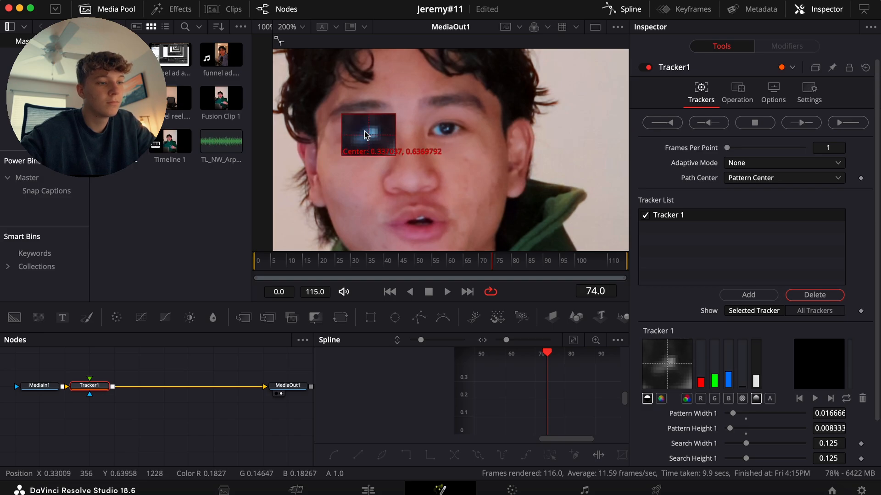
Try tracking the edge of the nose forward from the clip's start, and stop the tracking partway
{"action": "left_click_drag", "start_coordinate": [364, 132], "coordinate": [391, 188]}
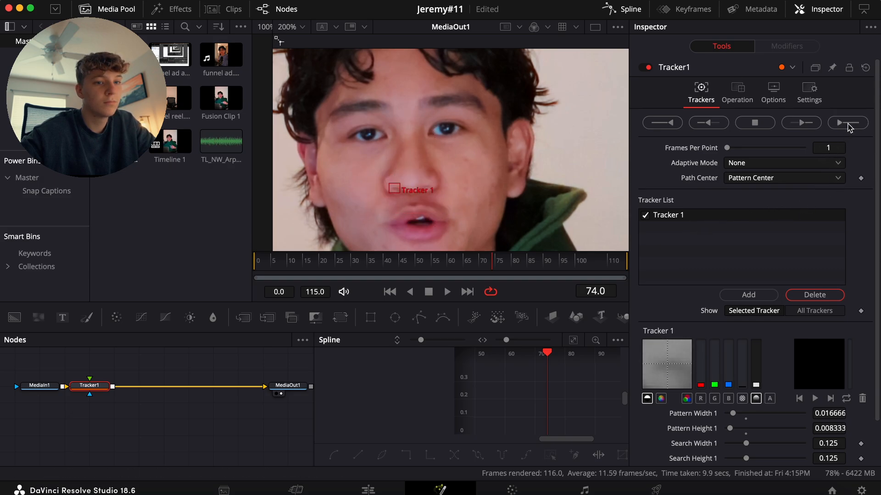
{"action": "left_click", "coordinate": [848, 124]}
{"action": "left_click", "coordinate": [751, 123]}
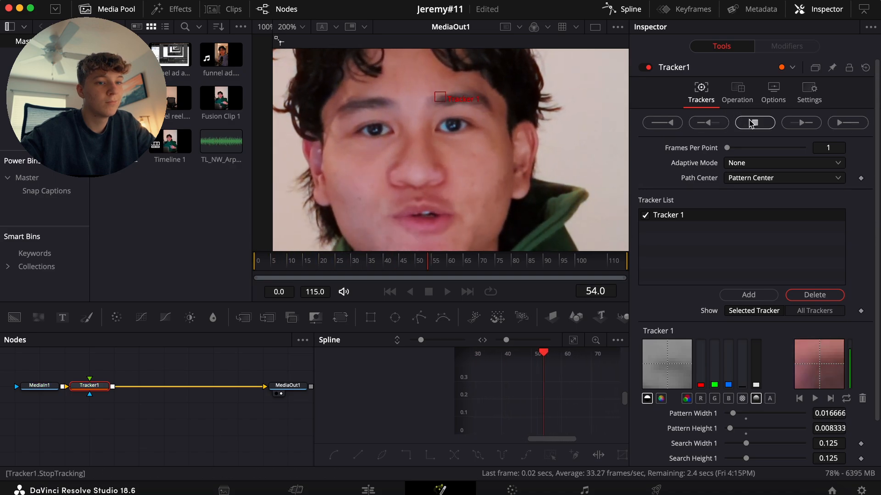
{"action": "left_click", "coordinate": [541, 258]}
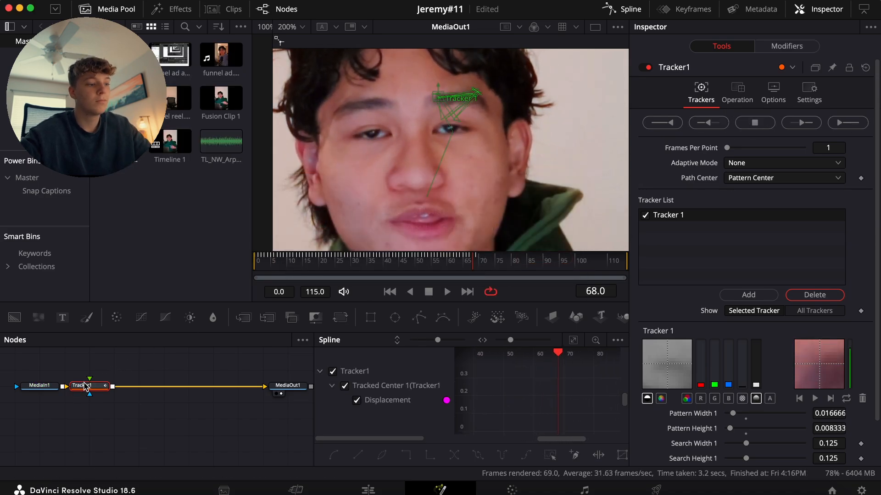
Replace the mistracked Tracker node with a new Tracker connected after MediaIn1
{"action": "key", "text": "Delete"}
{"action": "key", "text": "shift+space"}
{"action": "type", "text": "tracke"}
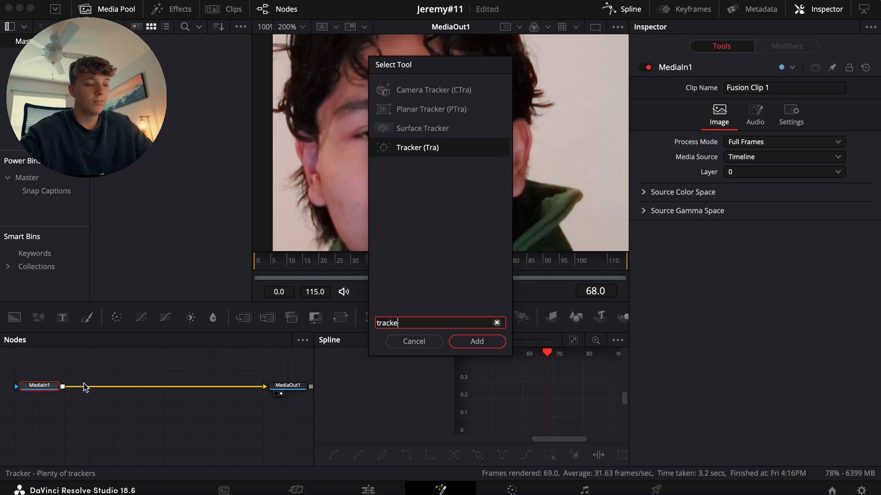
{"action": "key", "text": "Return"}
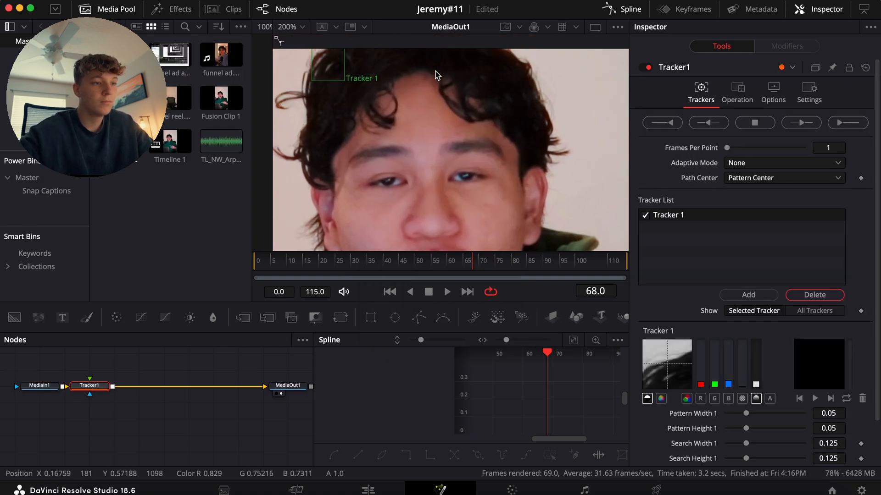
Shrink the pattern box over the eye on the image's left side, track it forward through the whole clip, and scrub the result
{"action": "left_click_drag", "start_coordinate": [357, 144], "coordinate": [399, 246]}
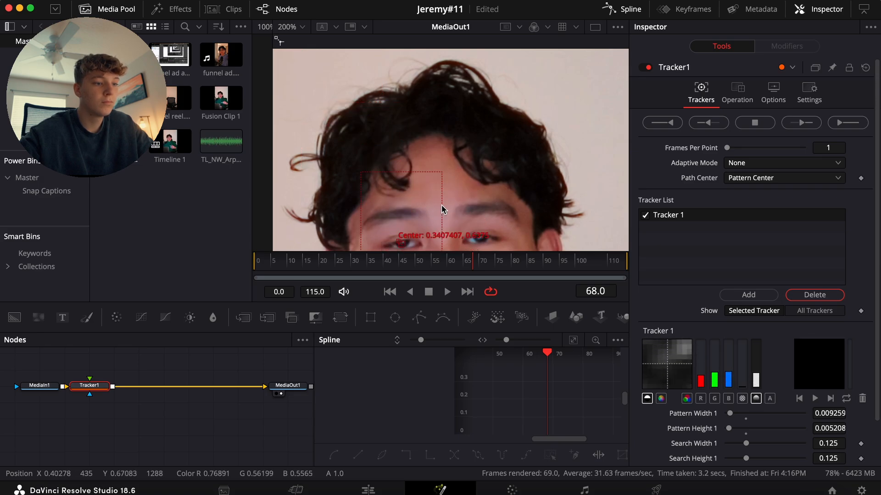
{"action": "scroll", "coordinate": [441, 209], "scroll_direction": "down", "scroll_amount": 3}
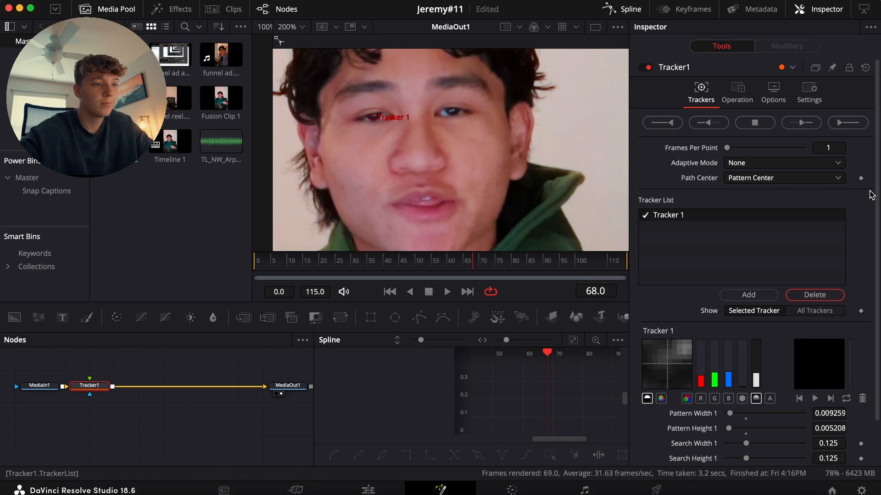
{"action": "left_click", "coordinate": [847, 123]}
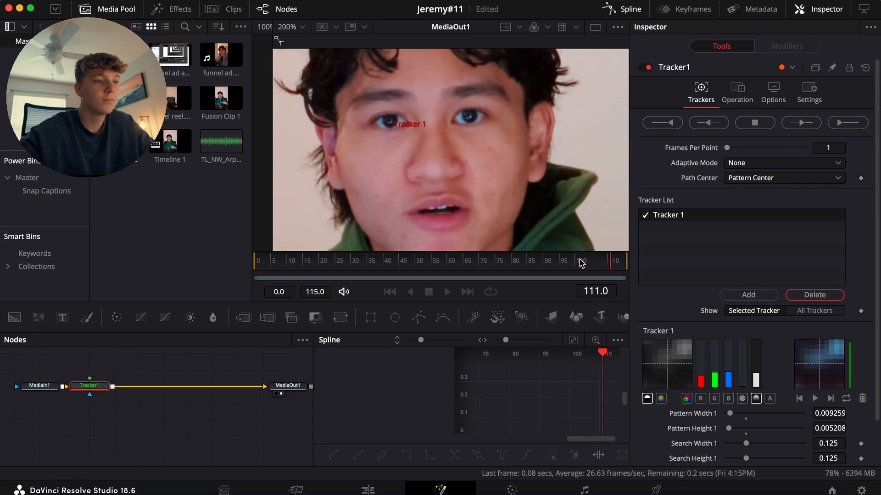
{"action": "left_click", "coordinate": [567, 272]}
{"action": "left_click_drag", "start_coordinate": [591, 269], "coordinate": [452, 272]}
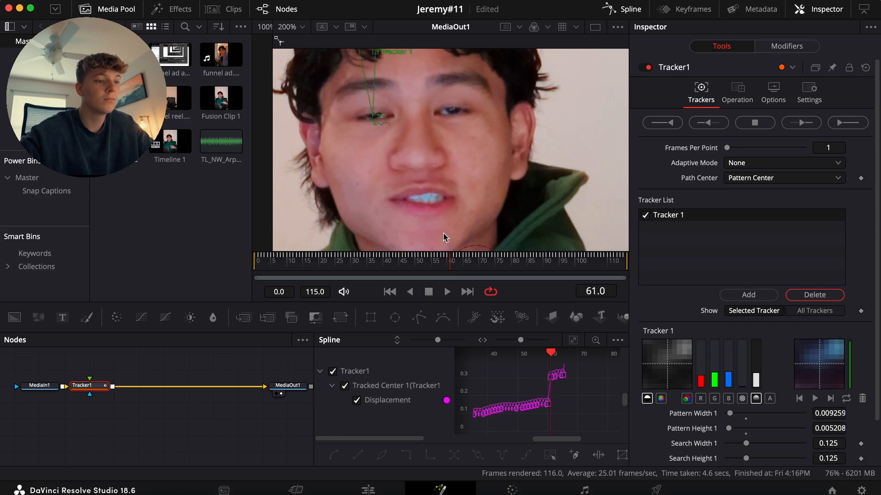
With the viewer at 400%, compare frames 60 and 61 and try to move the stray tracker back onto the eye at frame 61
{"action": "scroll", "coordinate": [436, 206], "scroll_direction": "up", "scroll_amount": 3}
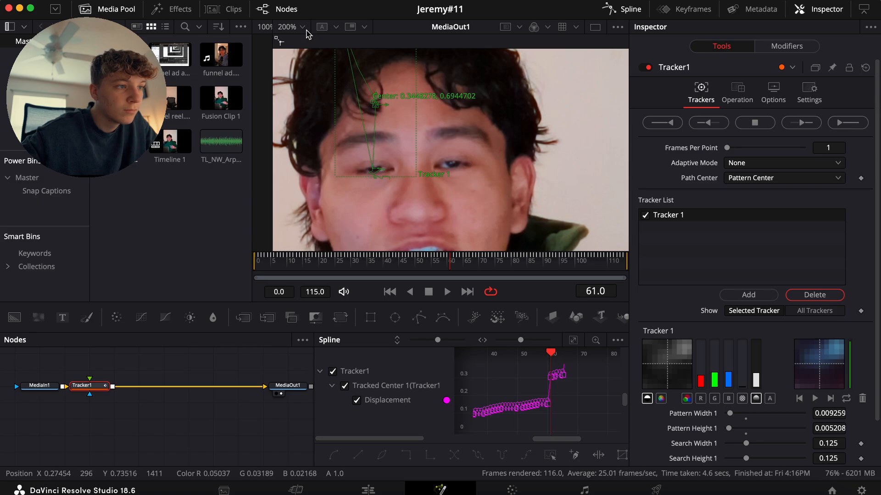
{"action": "left_click", "coordinate": [303, 28]}
{"action": "left_click", "coordinate": [298, 107]}
{"action": "scroll", "coordinate": [387, 134], "scroll_direction": "up", "scroll_amount": 3}
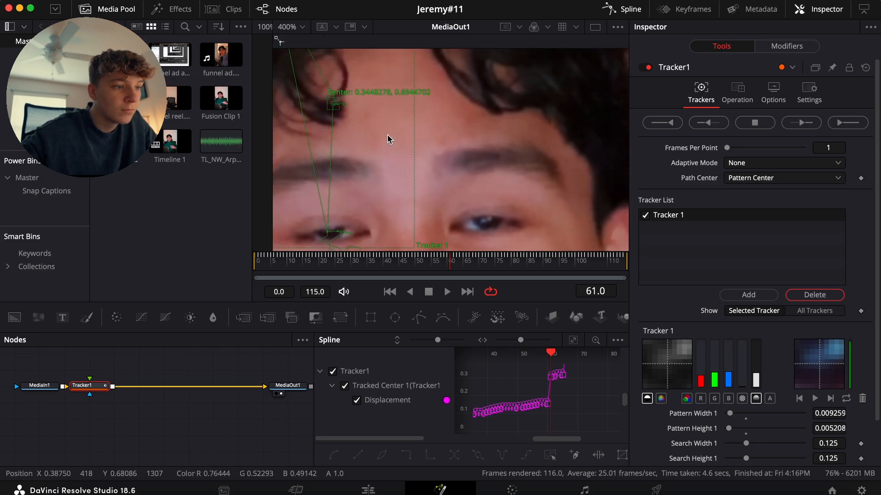
{"action": "key", "text": "Left"}
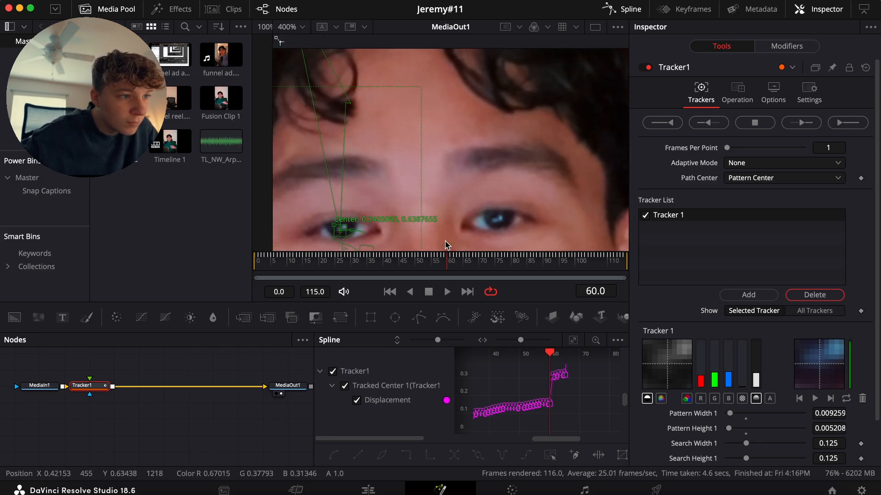
{"action": "key", "text": "Right"}
{"action": "left_click_drag", "start_coordinate": [342, 101], "coordinate": [339, 232]}
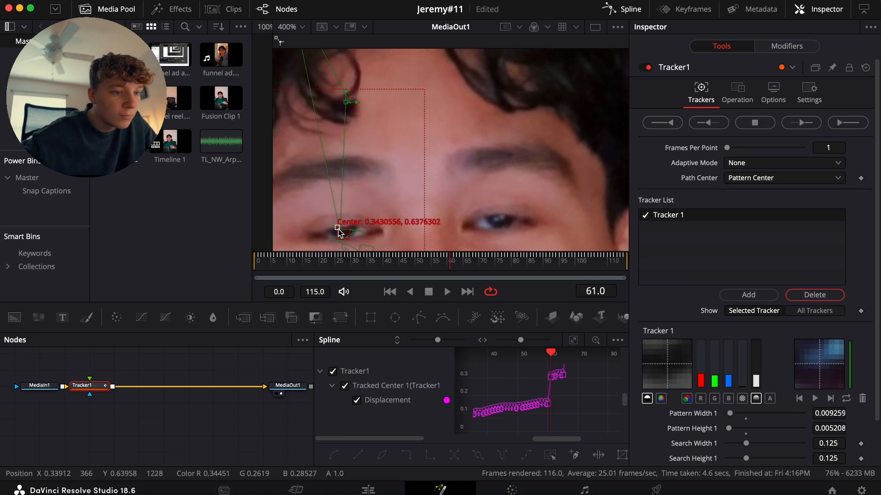
{"action": "left_click_drag", "start_coordinate": [338, 229], "coordinate": [340, 229]}
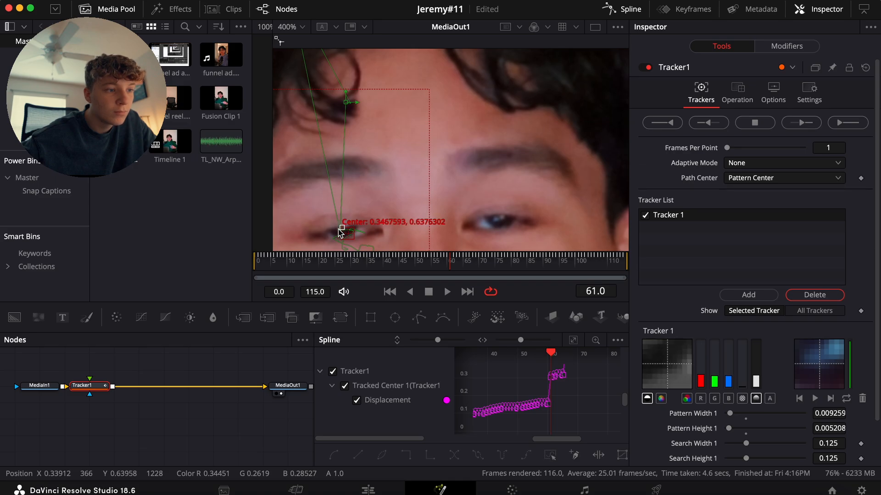
Try to realign the tracker to the eye at frame 63, selecting displacement keyframes around frames 61 to 63 in the enlarged spline graph
{"action": "left_click", "coordinate": [454, 259]}
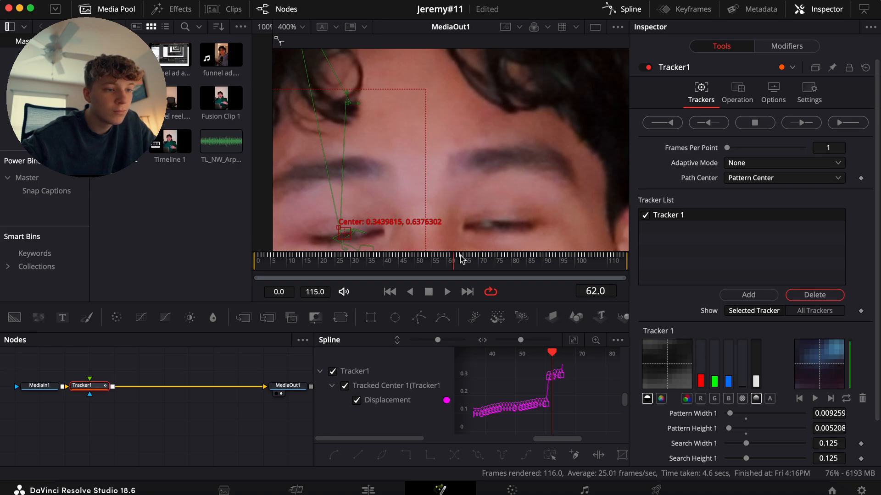
{"action": "left_click", "coordinate": [458, 260]}
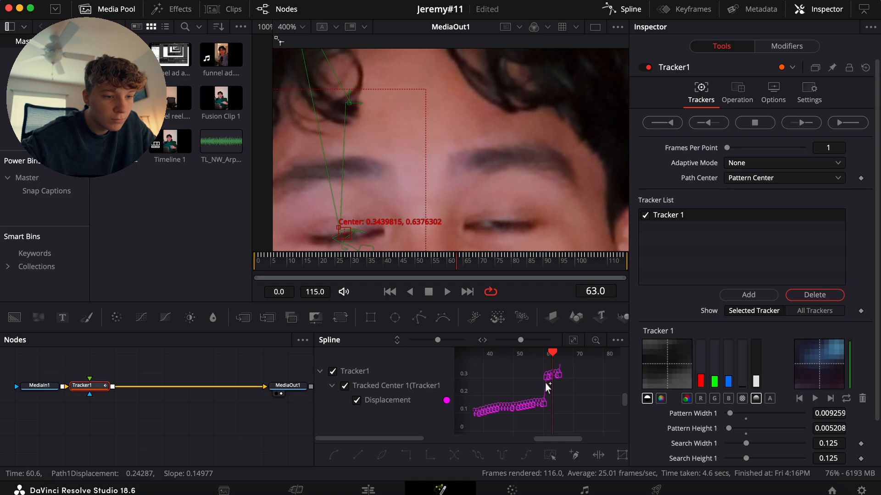
{"action": "left_click_drag", "start_coordinate": [521, 340], "coordinate": [525, 342]}
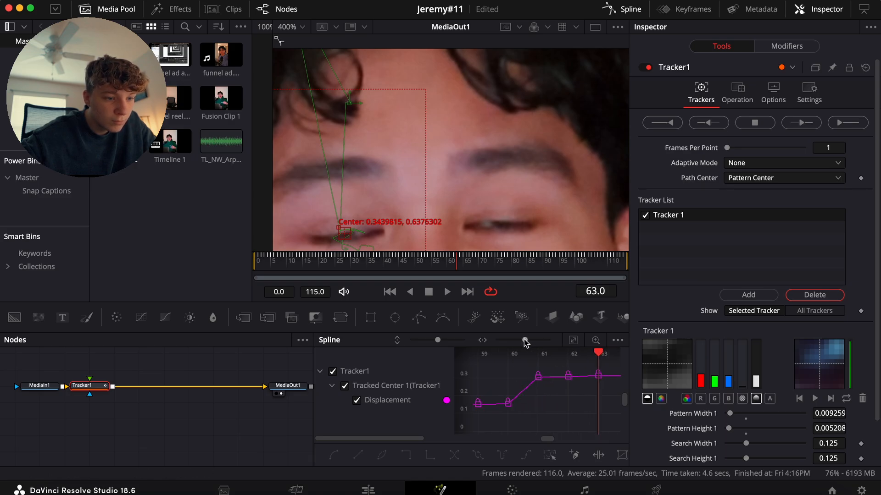
{"action": "left_click", "coordinate": [538, 376]}
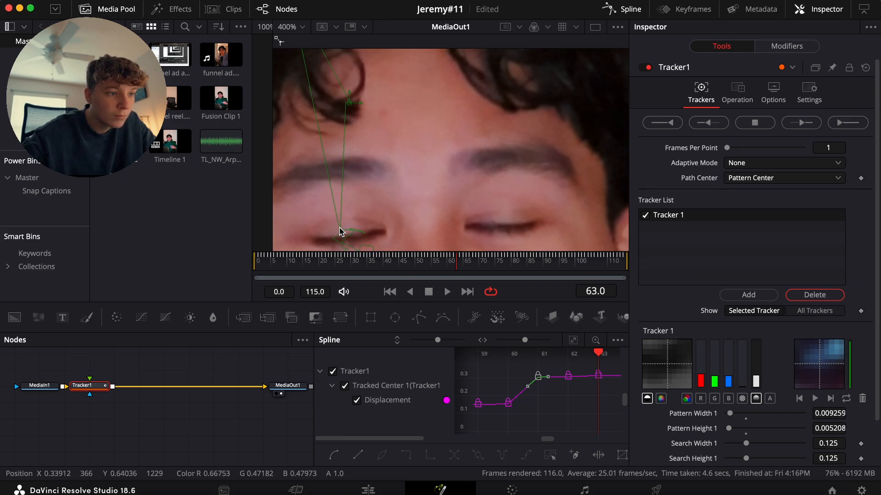
{"action": "left_click_drag", "start_coordinate": [339, 228], "coordinate": [339, 228]}
{"action": "left_click", "coordinate": [567, 377]}
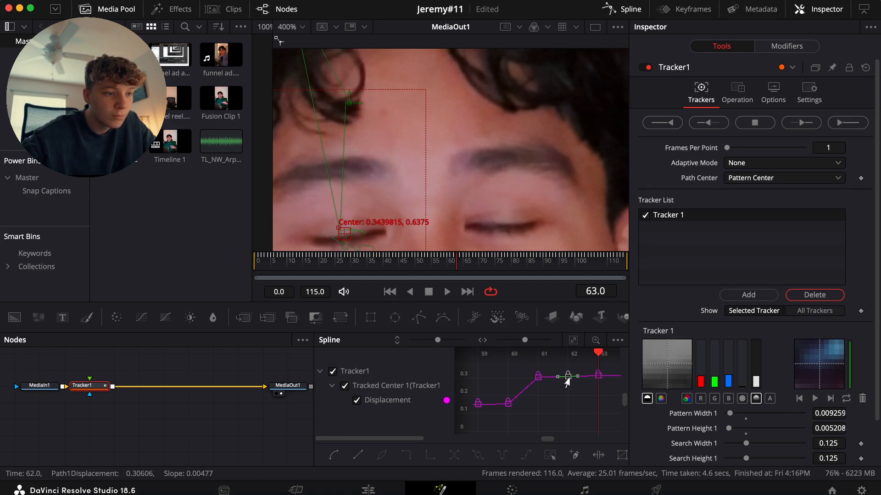
{"action": "left_click", "coordinate": [571, 396]}
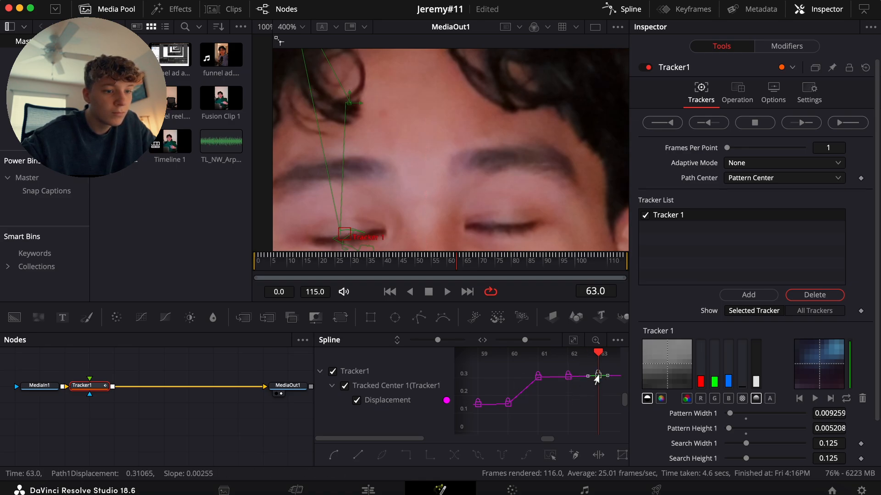
Move the stray tracker center from the hairline back onto the tracked eye at frames 61 and 62
{"action": "left_click_drag", "start_coordinate": [340, 270], "coordinate": [453, 269]}
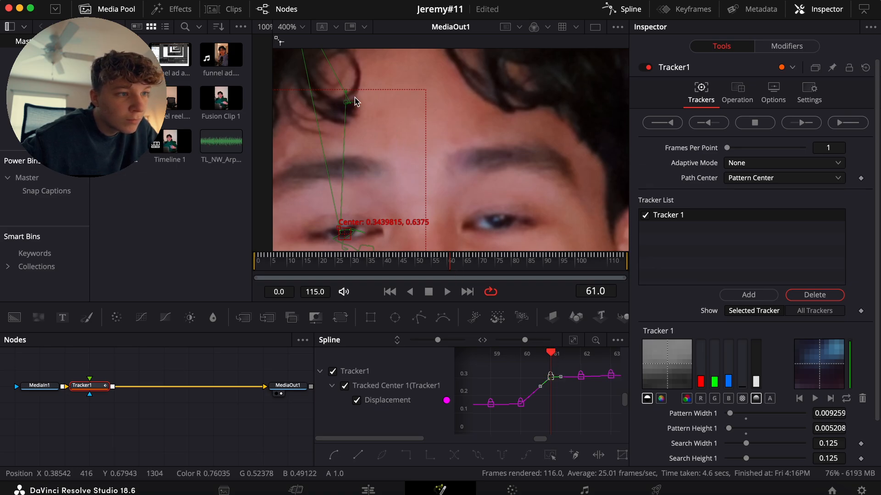
{"action": "left_click_drag", "start_coordinate": [347, 105], "coordinate": [343, 234]}
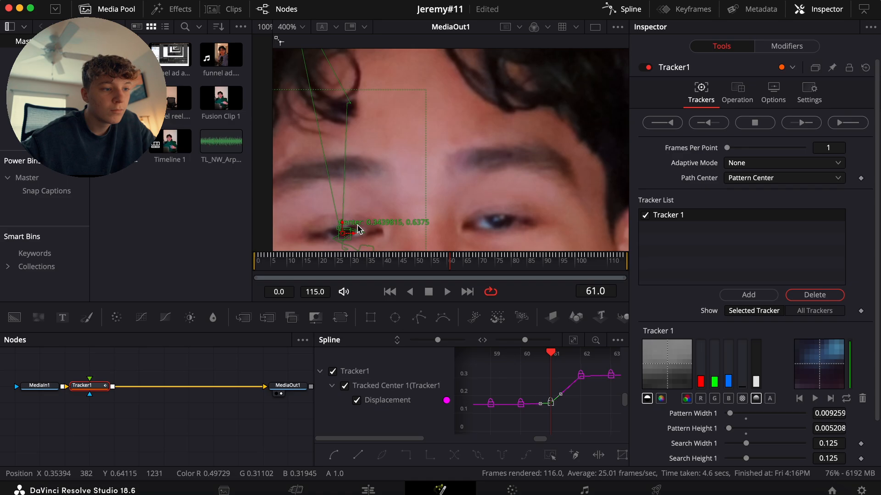
{"action": "left_click", "coordinate": [580, 354]}
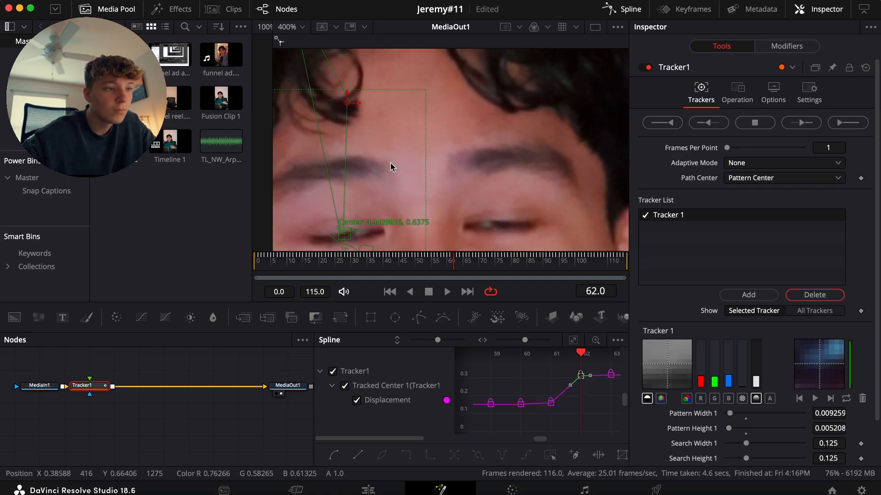
{"action": "scroll", "coordinate": [361, 119], "scroll_direction": "up", "scroll_amount": 3}
{"action": "scroll", "coordinate": [361, 119], "scroll_direction": "up", "scroll_amount": 4}
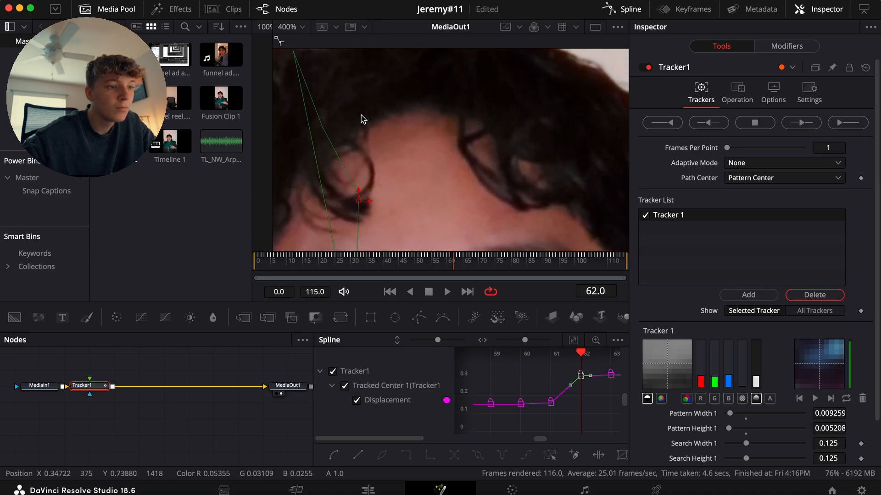
{"action": "scroll", "coordinate": [361, 118], "scroll_direction": "down", "scroll_amount": 6}
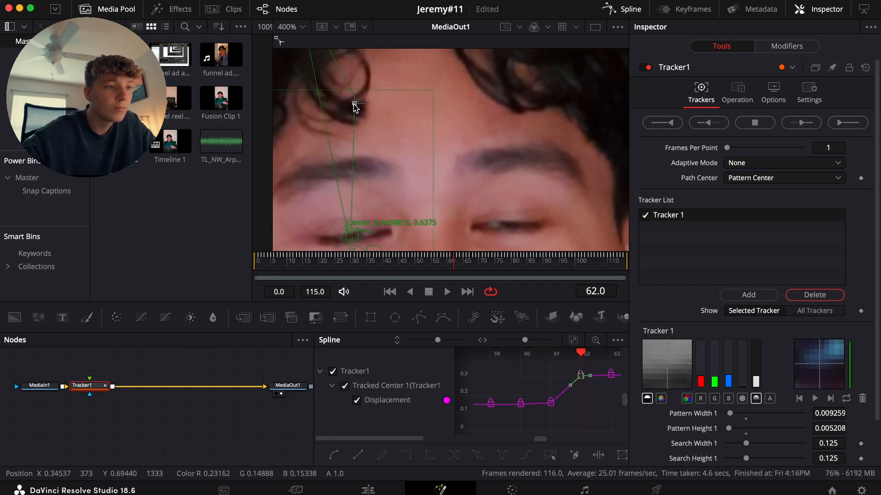
{"action": "left_click_drag", "start_coordinate": [353, 103], "coordinate": [352, 239]}
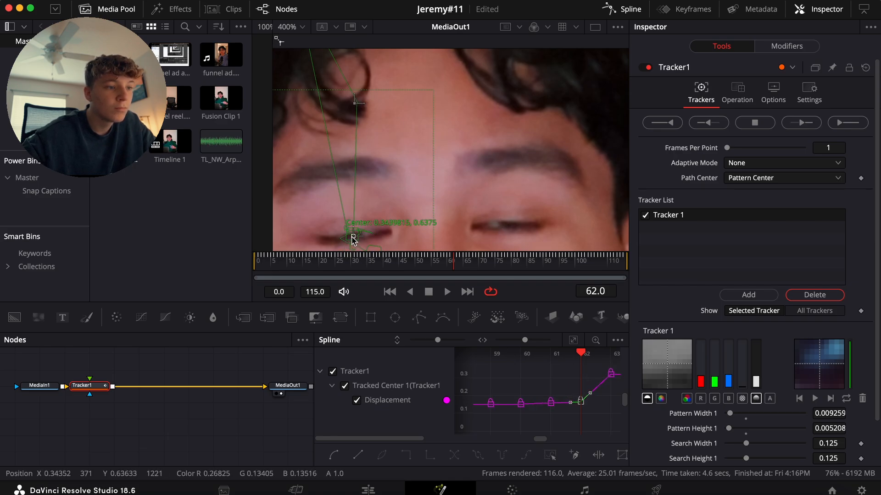
Go to frame 63 and move the tracker center back onto the same eye
{"action": "left_click", "coordinate": [610, 373]}
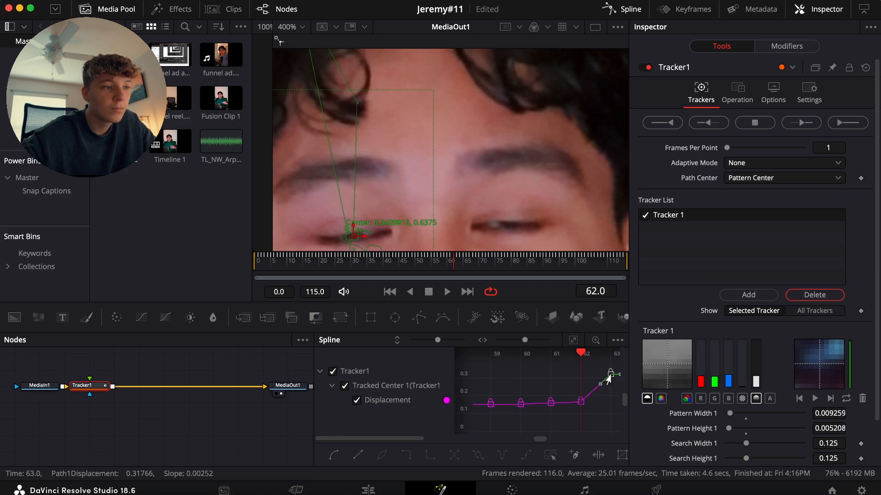
{"action": "scroll", "coordinate": [379, 133], "scroll_direction": "up", "scroll_amount": 5}
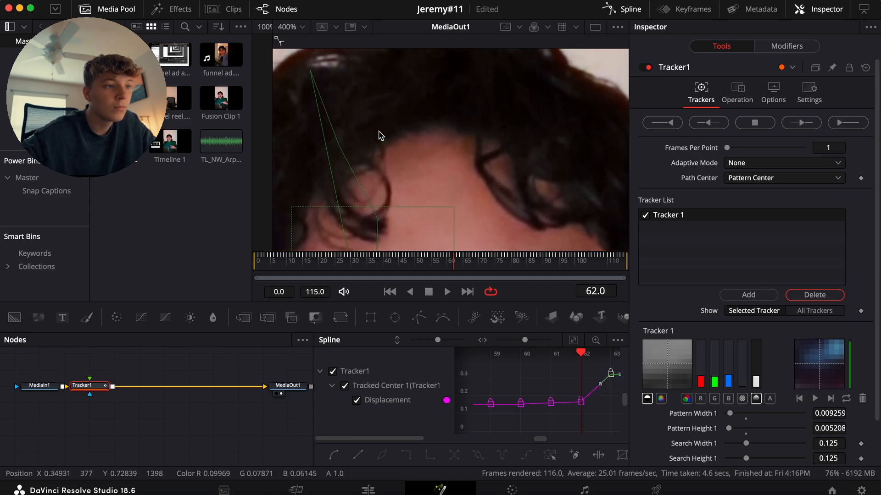
{"action": "scroll", "coordinate": [380, 134], "scroll_direction": "down", "scroll_amount": 5}
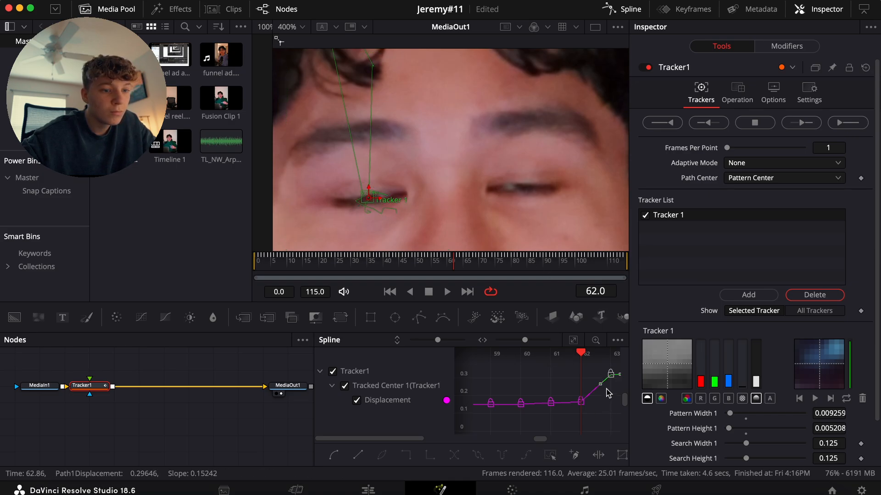
{"action": "scroll", "coordinate": [608, 393], "scroll_direction": "right", "scroll_amount": 5}
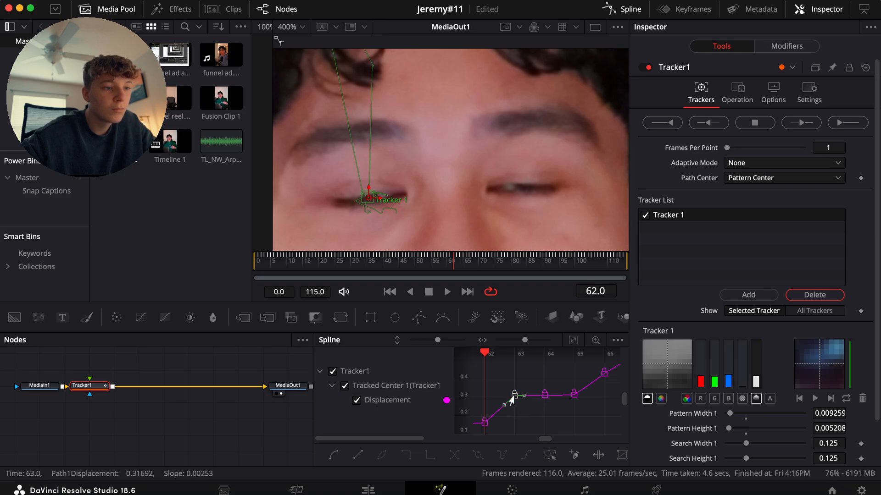
{"action": "mouse_move", "coordinate": [445, 265]}
{"action": "left_mouse_down"}
{"action": "mouse_move", "coordinate": [464, 270]}
{"action": "mouse_move", "coordinate": [457, 271]}
{"action": "left_mouse_up"}
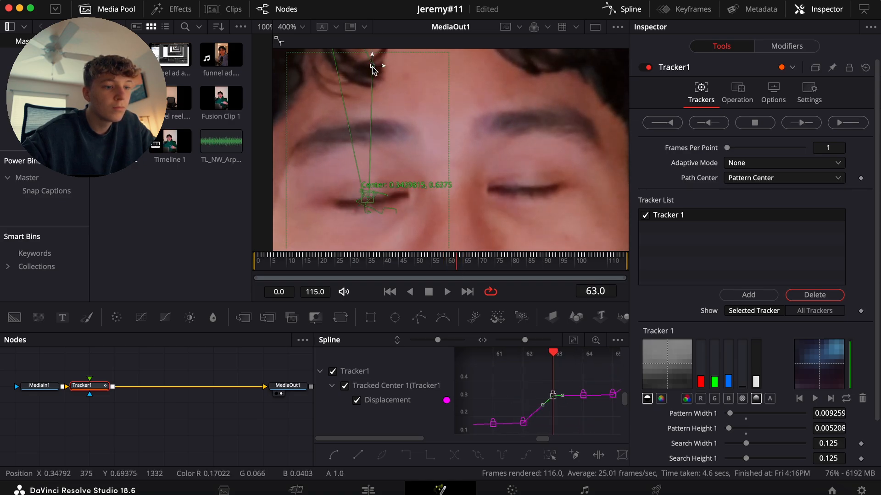
{"action": "left_click_drag", "start_coordinate": [374, 68], "coordinate": [371, 200]}
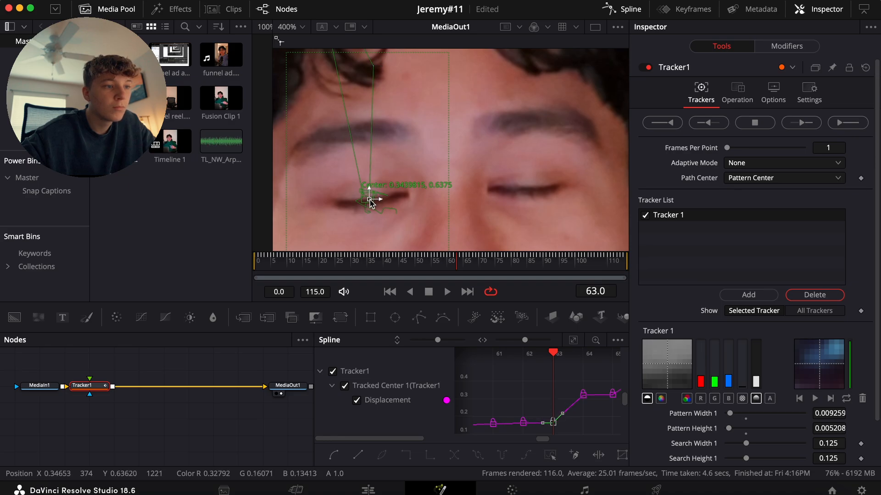
Realign the tracker center to the eye at frames 64 and 65
{"action": "left_click", "coordinate": [460, 265]}
{"action": "left_click_drag", "start_coordinate": [374, 69], "coordinate": [368, 200]}
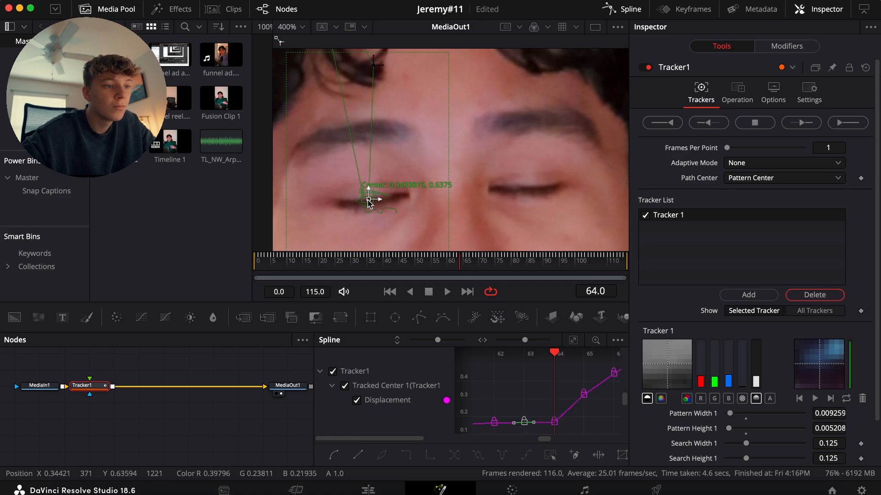
{"action": "left_click", "coordinate": [463, 265]}
{"action": "left_click_drag", "start_coordinate": [373, 69], "coordinate": [369, 201]}
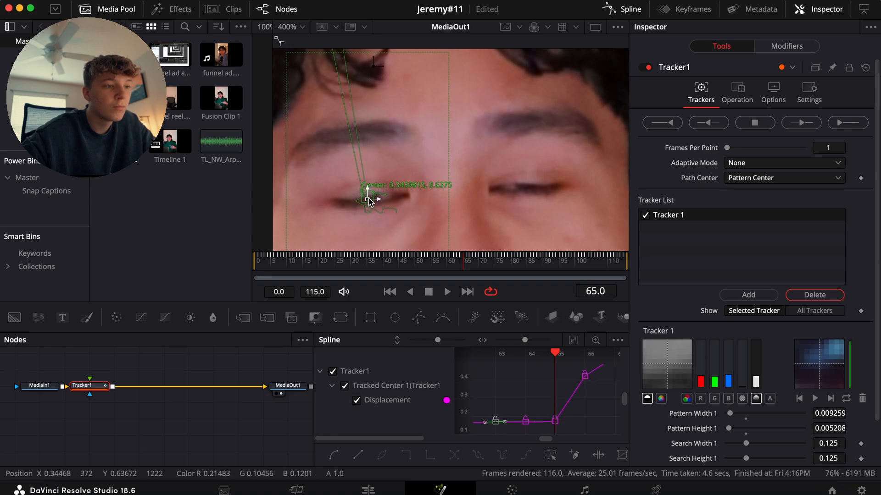
At frame 66, bring the tracker center down from the hair onto the eye
{"action": "left_click", "coordinate": [467, 261]}
{"action": "scroll", "coordinate": [394, 159], "scroll_direction": "up", "scroll_amount": 5}
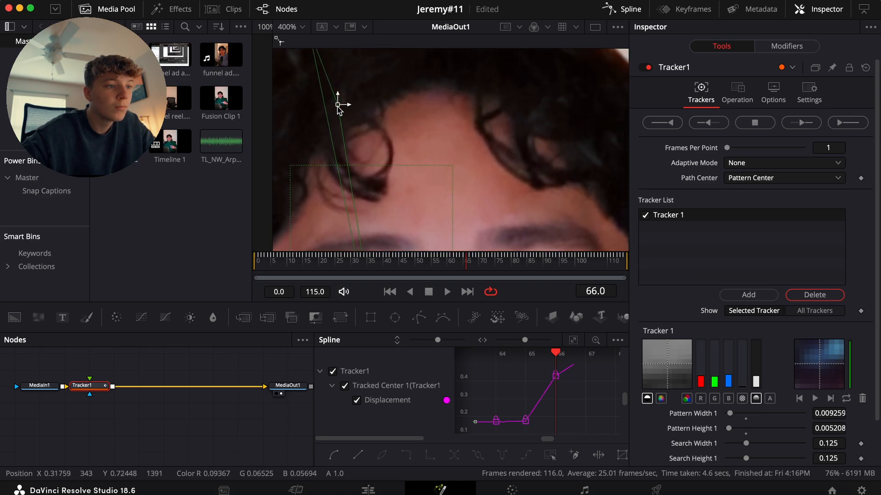
{"action": "left_click_drag", "start_coordinate": [338, 111], "coordinate": [359, 202]}
{"action": "scroll", "coordinate": [356, 183], "scroll_direction": "down", "scroll_amount": 2}
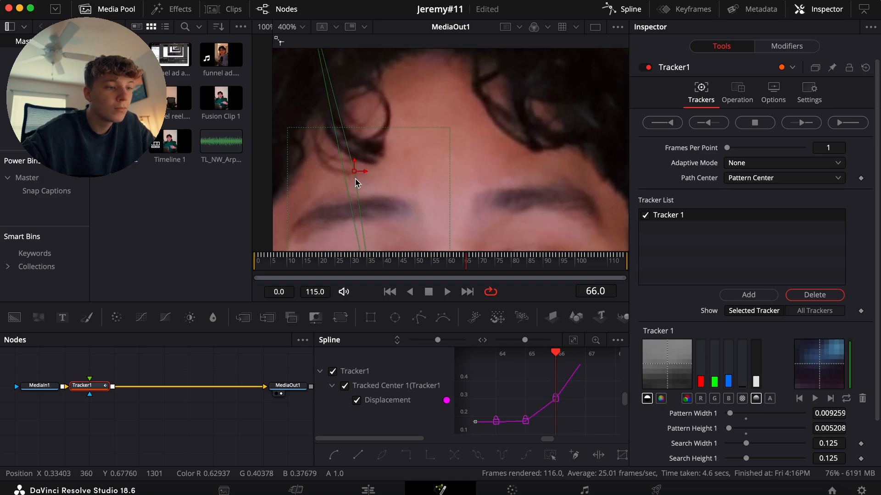
{"action": "scroll", "coordinate": [358, 183], "scroll_direction": "down", "scroll_amount": 5}
{"action": "left_click_drag", "start_coordinate": [354, 92], "coordinate": [364, 195]}
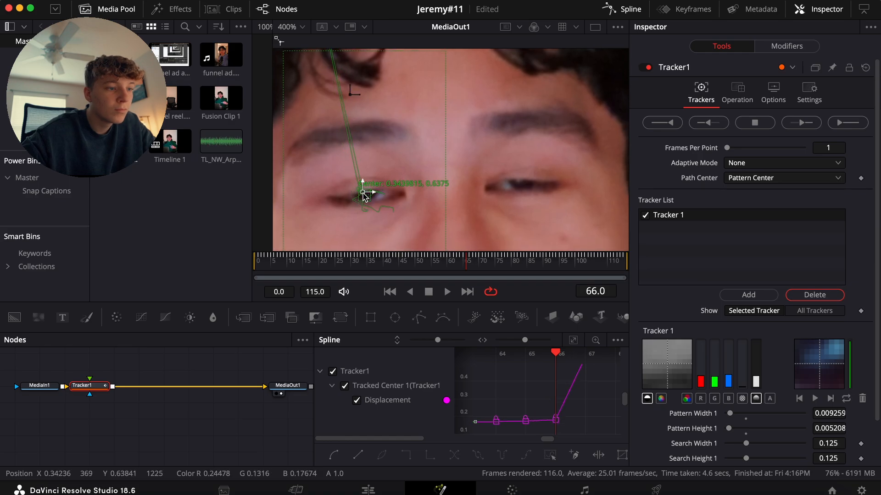
Return the tracker center to the eye at frame 67, bringing it down from above the hairline
{"action": "left_click", "coordinate": [473, 260]}
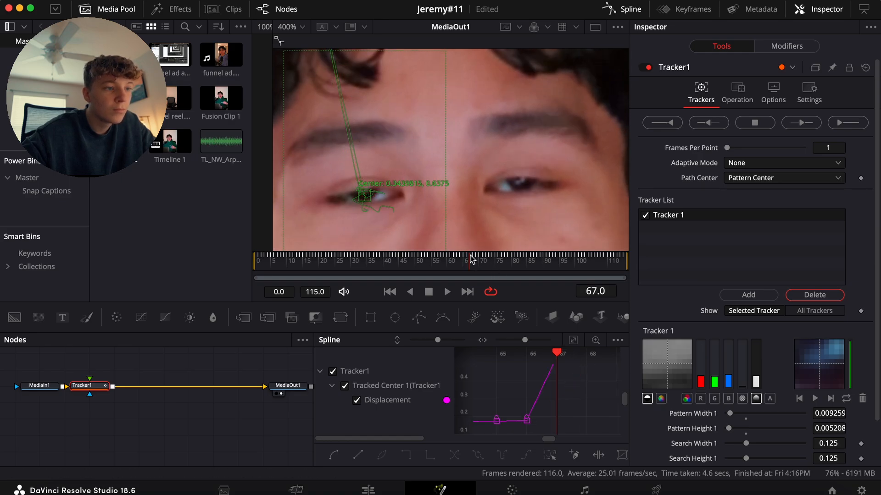
{"action": "scroll", "coordinate": [377, 164], "scroll_direction": "up", "scroll_amount": 5}
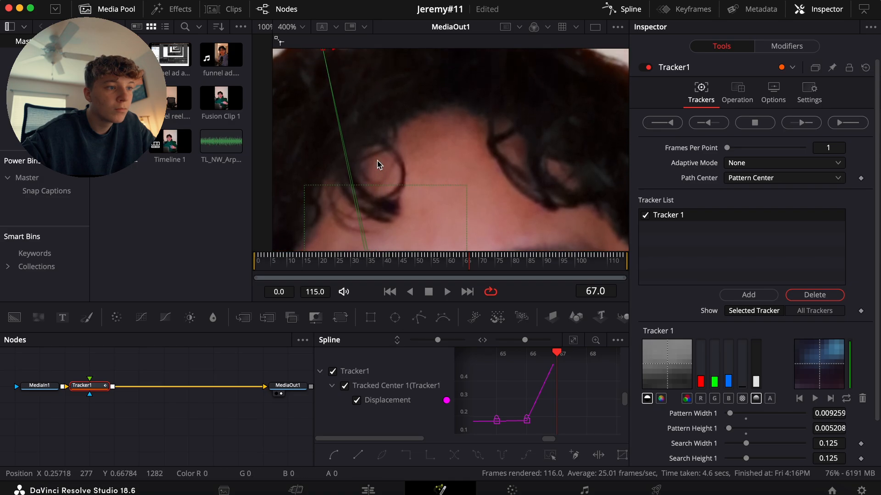
{"action": "scroll", "coordinate": [377, 162], "scroll_direction": "up", "scroll_amount": 3}
{"action": "left_click_drag", "start_coordinate": [324, 99], "coordinate": [365, 227]}
{"action": "scroll", "coordinate": [327, 162], "scroll_direction": "down", "scroll_amount": 2}
{"action": "scroll", "coordinate": [366, 229], "scroll_direction": "down", "scroll_amount": 4}
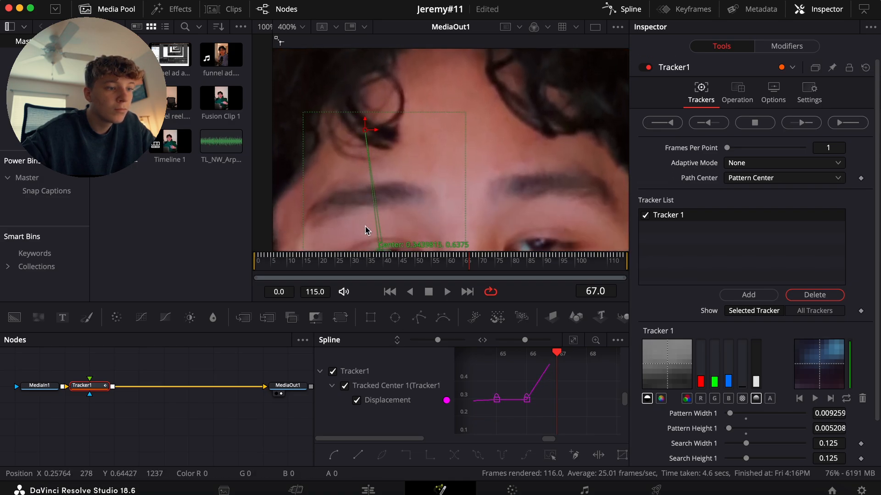
{"action": "scroll", "coordinate": [366, 229], "scroll_direction": "down", "scroll_amount": 2}
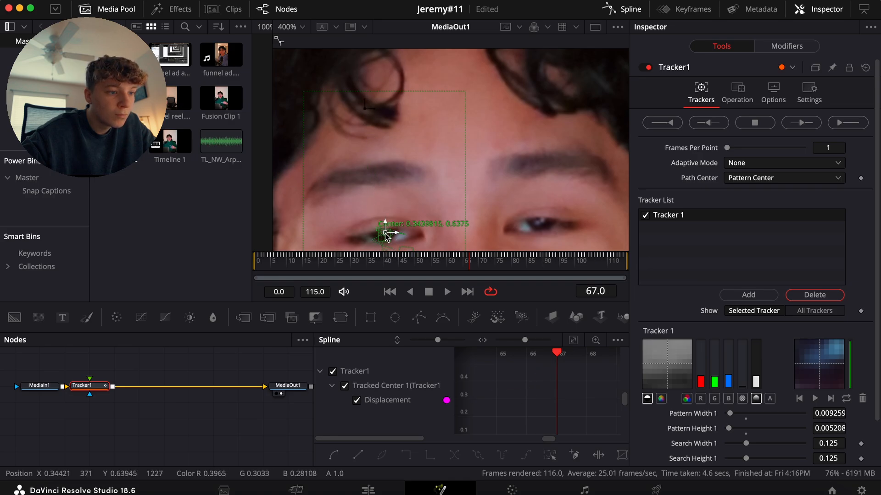
Scrub past the corrected frames and set the tracker's operation to Match Move with Merge on BG only
{"action": "left_click_drag", "start_coordinate": [451, 262], "coordinate": [521, 281]}
{"action": "left_click", "coordinate": [736, 96]}
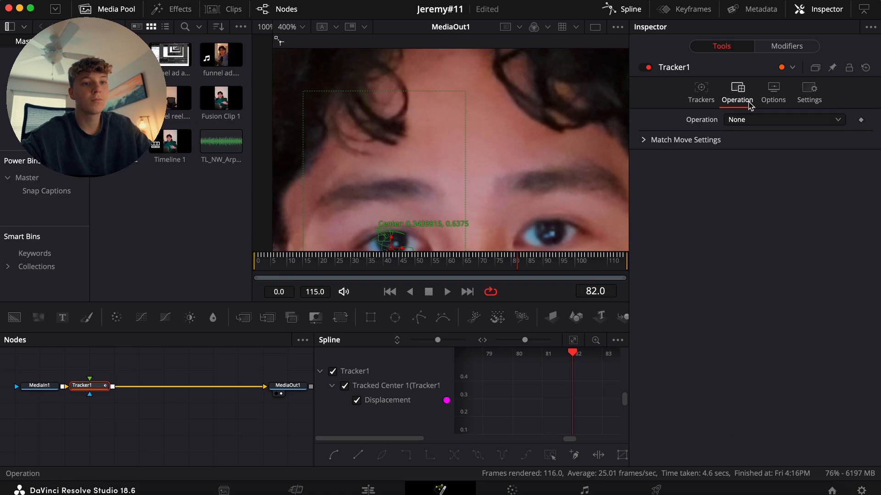
{"action": "left_click", "coordinate": [749, 120]}
{"action": "left_click", "coordinate": [755, 162]}
{"action": "left_click", "coordinate": [753, 118]}
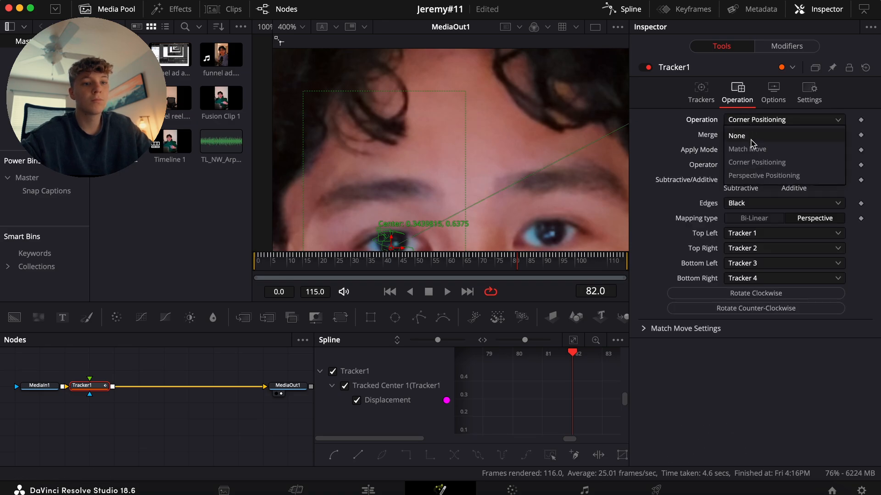
{"action": "left_click", "coordinate": [752, 149]}
{"action": "left_click", "coordinate": [753, 135]}
{"action": "left_click", "coordinate": [750, 148]}
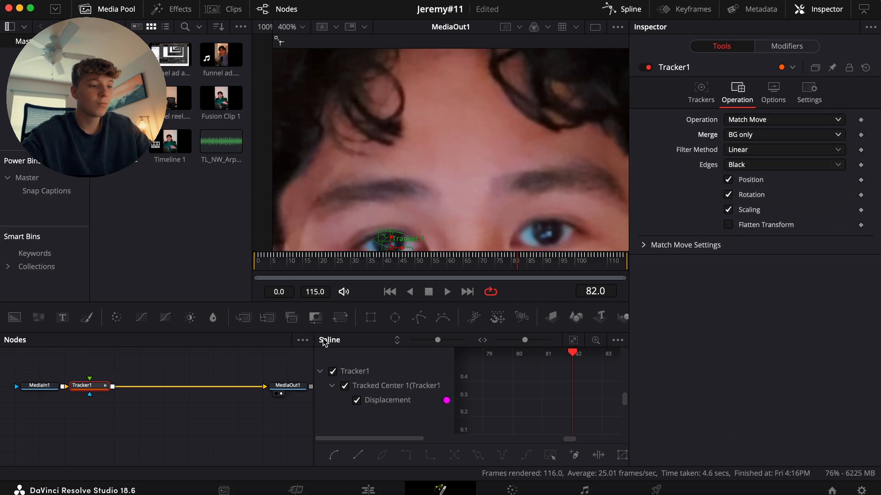
Try a Transform node after the tracker and play back the stabilized clip with the viewer set to Fit
{"action": "left_click", "coordinate": [341, 317]}
{"action": "left_click", "coordinate": [303, 28]}
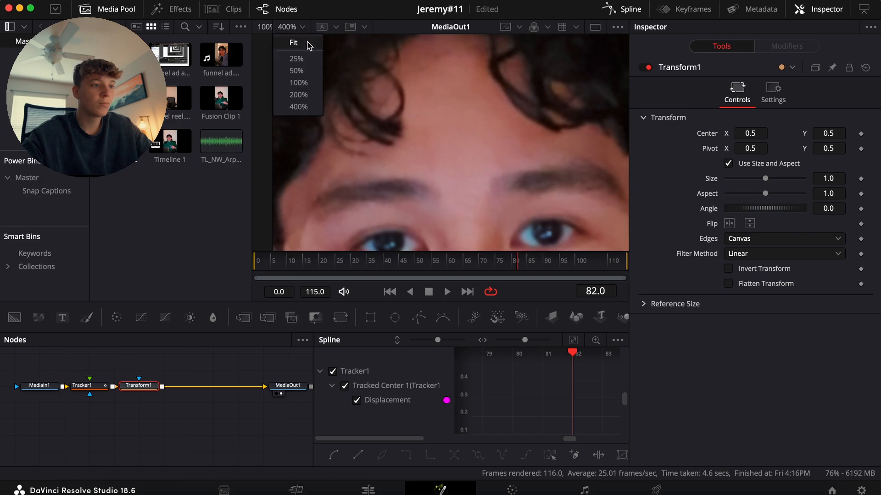
{"action": "left_click", "coordinate": [308, 43]}
{"action": "key", "text": "space"}
{"action": "key", "text": "space"}
{"action": "left_click", "coordinate": [312, 261]}
{"action": "left_click_drag", "start_coordinate": [305, 271], "coordinate": [284, 275]}
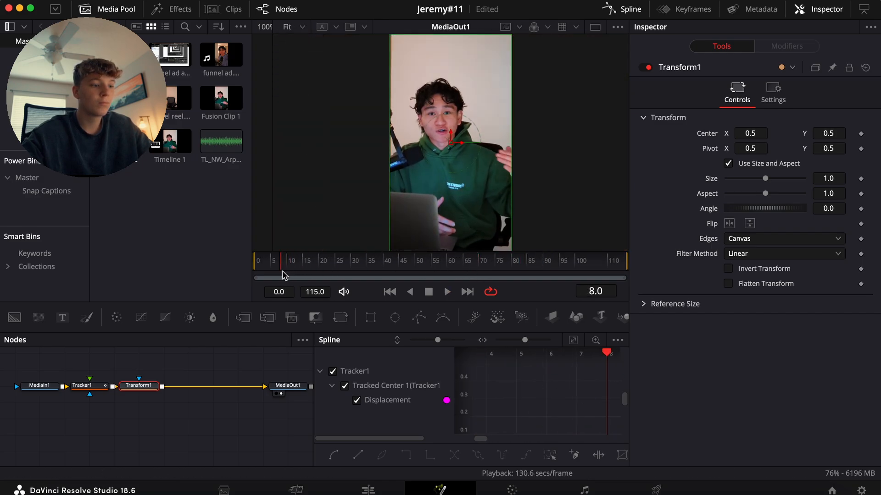
{"action": "key", "text": "space"}
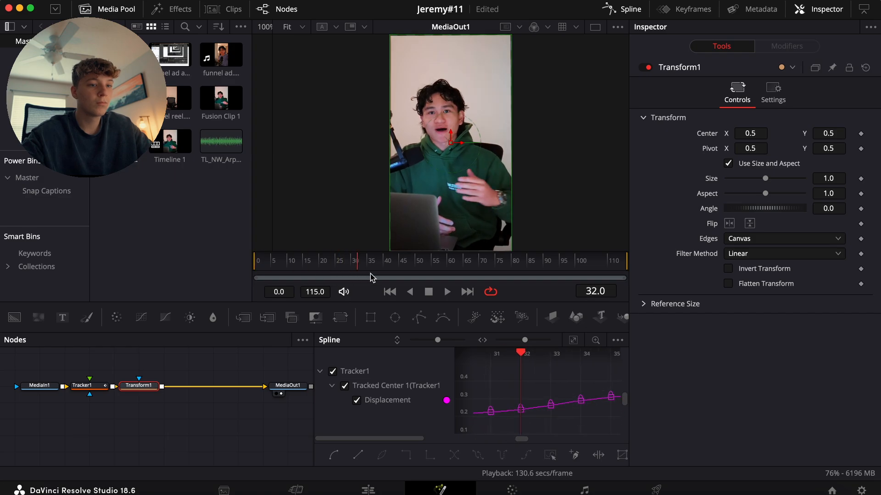
{"action": "left_click", "coordinate": [92, 386]}
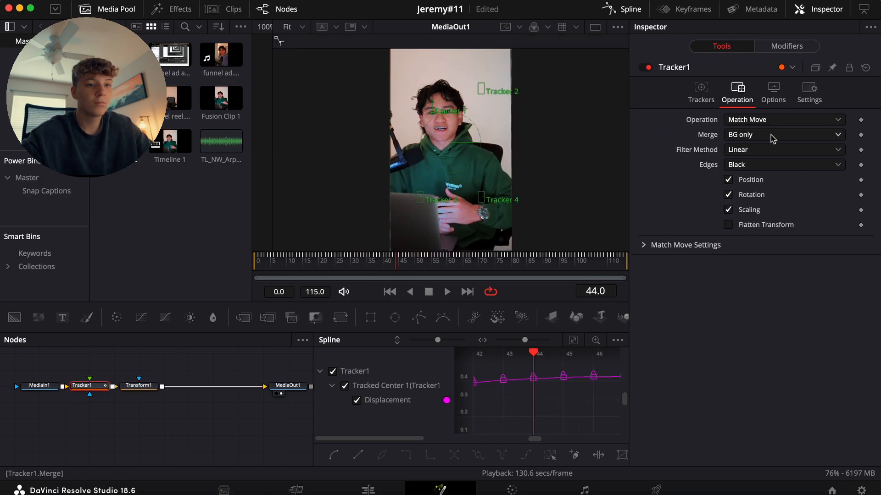
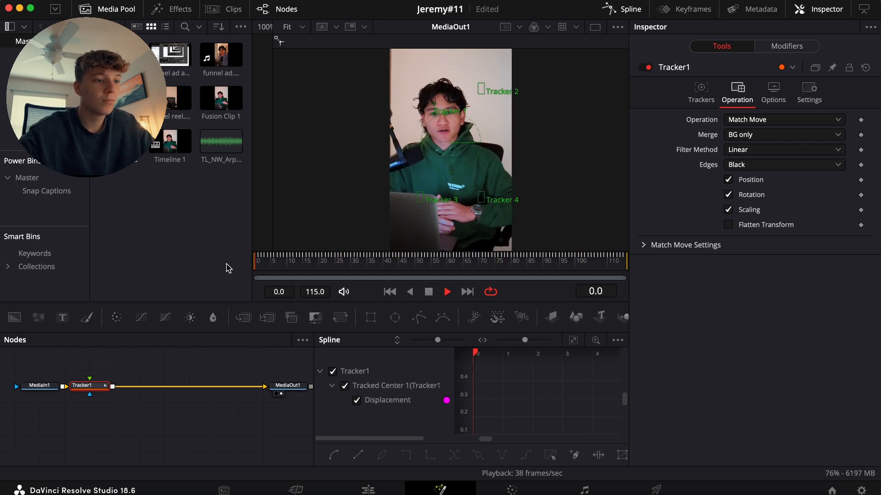
{"action": "key", "text": "space"}
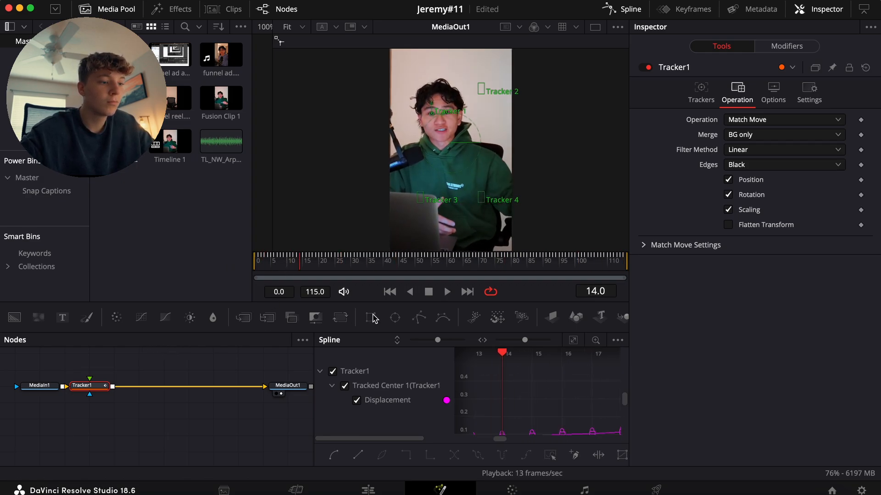
Add a Transform node after Tracker1 and set its Size to 1.19 and Center X to 0.581
{"action": "left_click", "coordinate": [340, 320]}
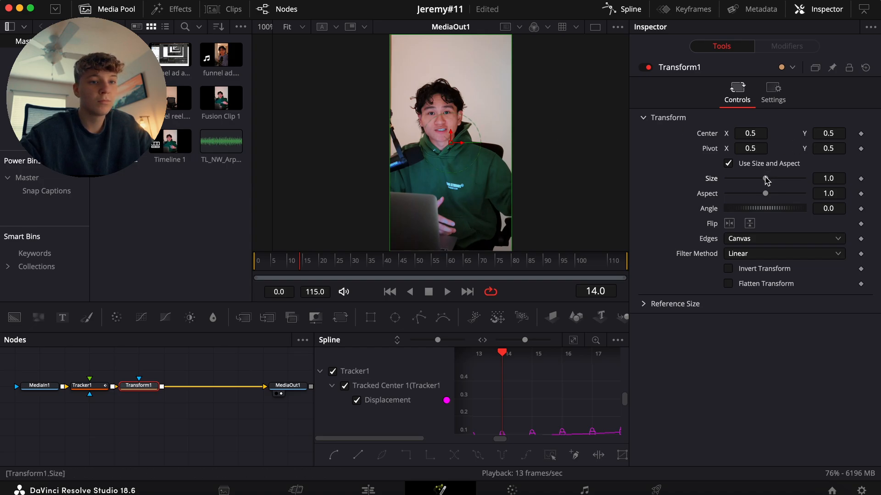
{"action": "left_click_drag", "start_coordinate": [765, 181], "coordinate": [768, 180]}
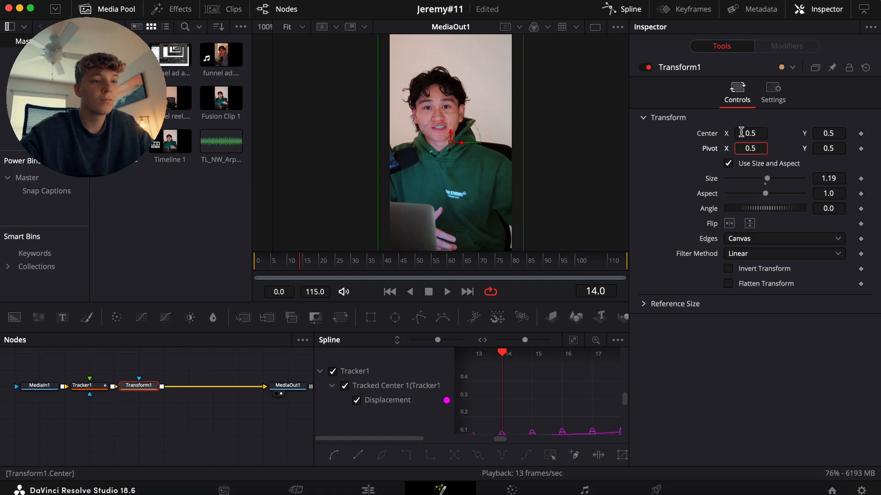
{"action": "left_click_drag", "start_coordinate": [741, 132], "coordinate": [750, 148]}
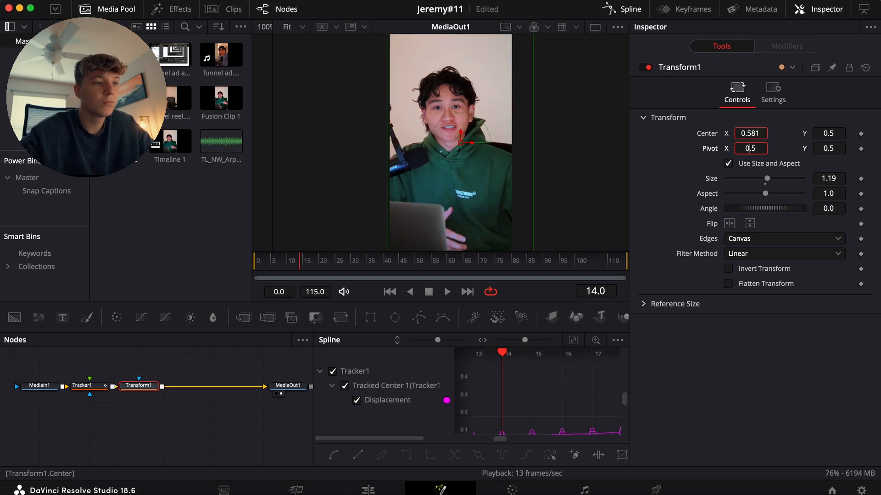
Return to the Edit page and play the stabilized Fusion clip in the timeline
{"action": "left_click", "coordinate": [369, 490]}
{"action": "left_click", "coordinate": [434, 336]}
{"action": "key", "text": "space"}
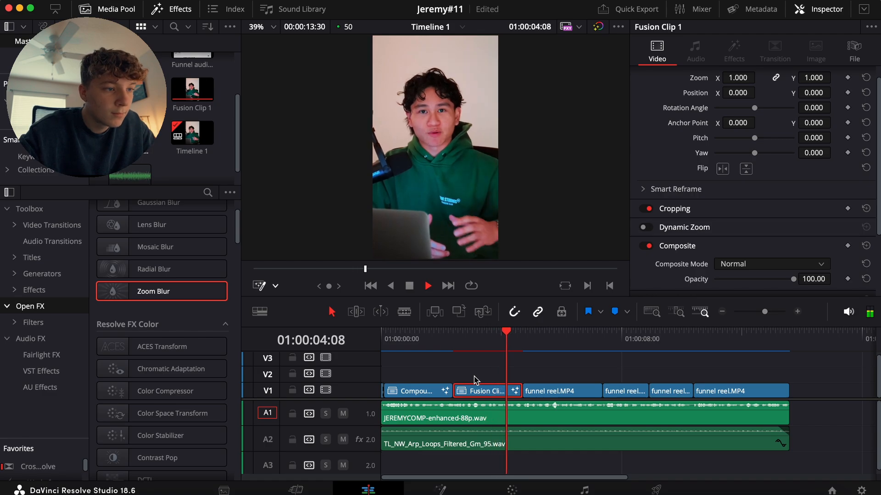
{"action": "key", "text": "space"}
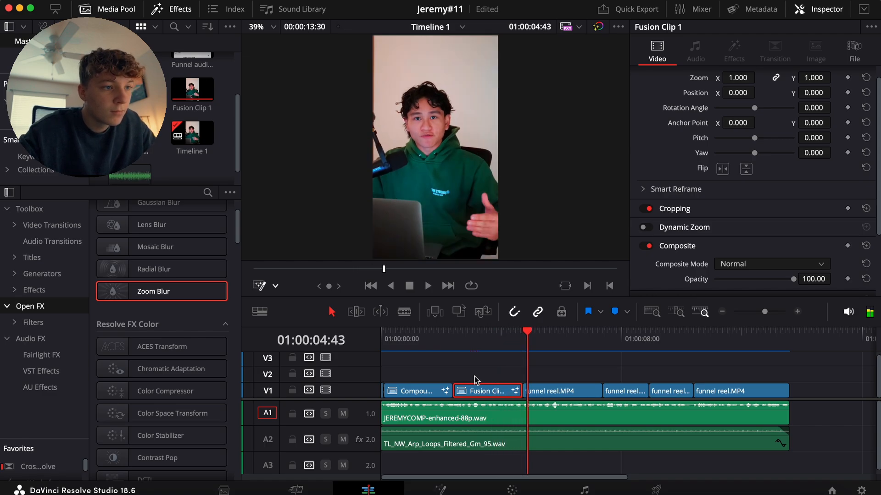
Split the voice audio on A1 at the end of Fusion Clip 1, at 01:00:04:36
{"action": "left_click", "coordinate": [506, 338]}
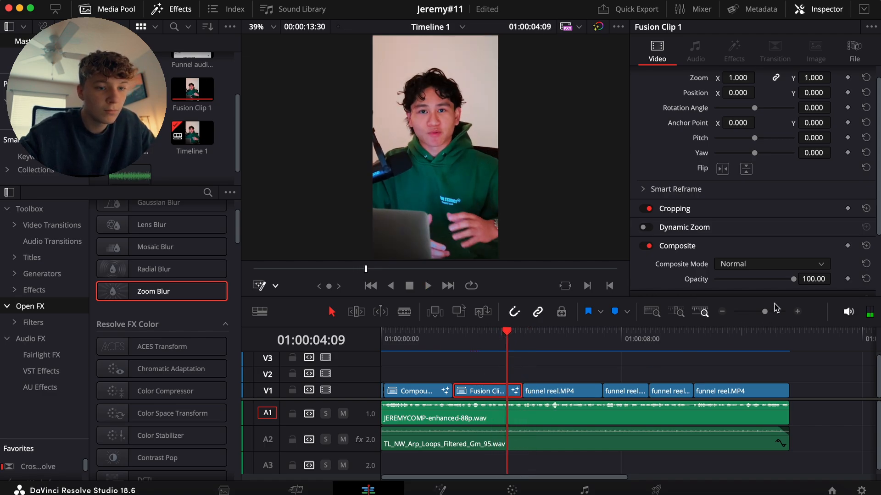
{"action": "left_click", "coordinate": [798, 312]}
{"action": "left_click", "coordinate": [691, 334]}
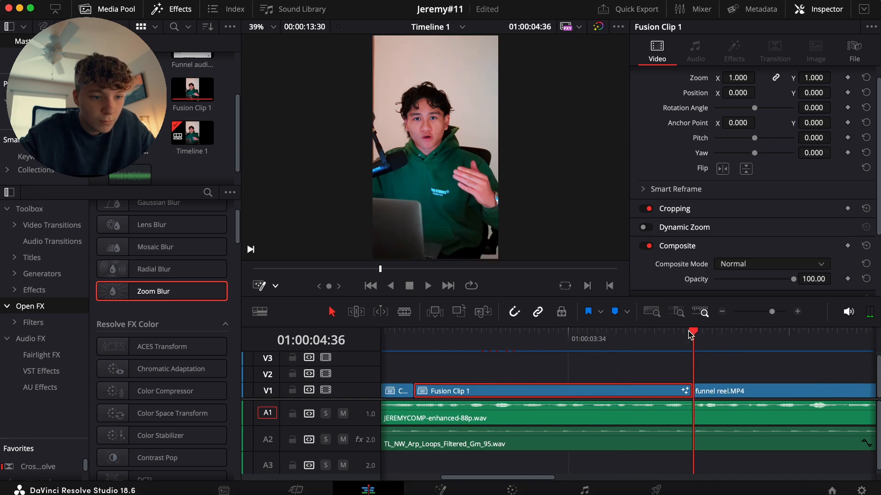
{"action": "left_click", "coordinate": [725, 414]}
{"action": "key", "text": "super+b"}
{"action": "left_click", "coordinate": [729, 415]}
Split the voice audio at the end of the following funnel reel clip, at 01:00:07:19
{"action": "scroll", "coordinate": [725, 392], "scroll_direction": "right", "scroll_amount": 5}
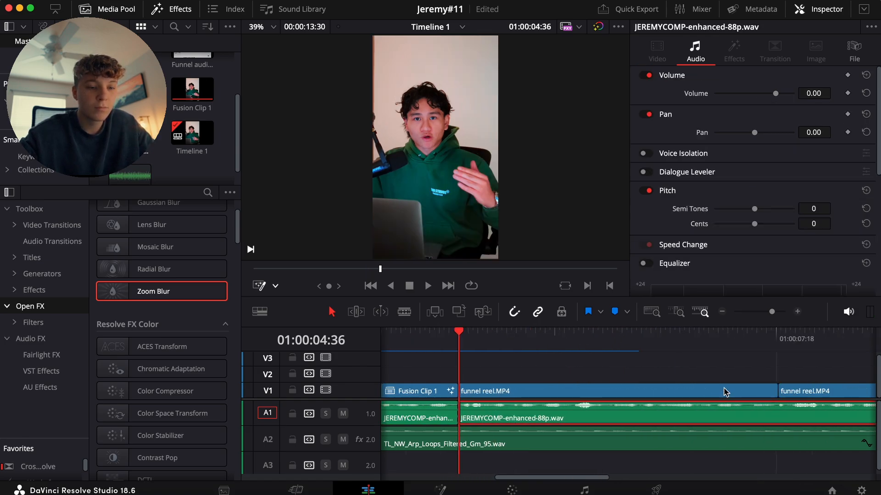
{"action": "scroll", "coordinate": [725, 392], "scroll_direction": "right", "scroll_amount": 2}
{"action": "left_click", "coordinate": [721, 341]}
{"action": "key", "text": "super+b"}
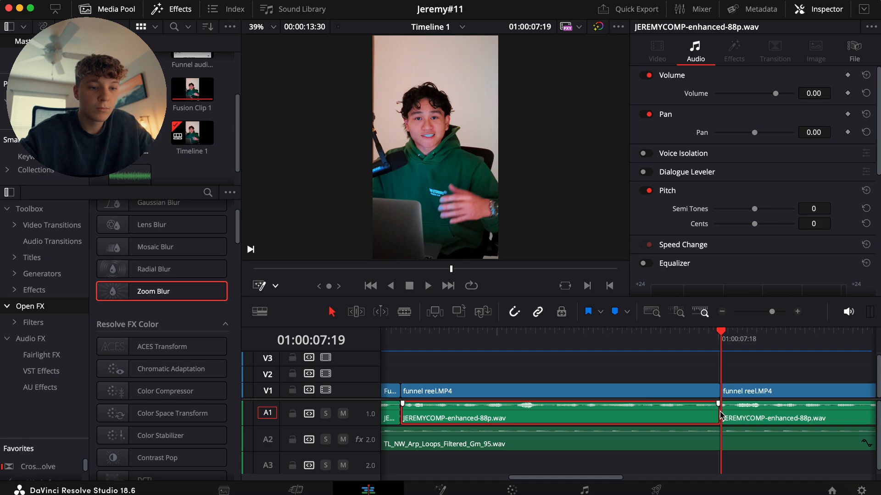
Link the clip after Fusion Clip 1 with its voice audio and move the pair to V3 and A3, starting at 01:00:04:32
{"action": "left_click", "coordinate": [700, 394], "text": "super"}
{"action": "scroll", "coordinate": [699, 394], "scroll_direction": "left", "scroll_amount": 3}
{"action": "right_click", "coordinate": [699, 393]}
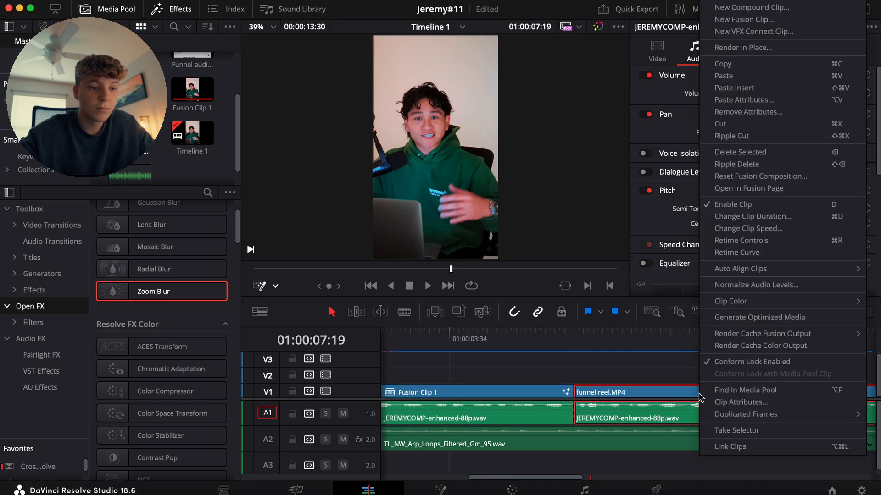
{"action": "left_click", "coordinate": [730, 447]}
{"action": "left_click_drag", "start_coordinate": [626, 395], "coordinate": [624, 368]}
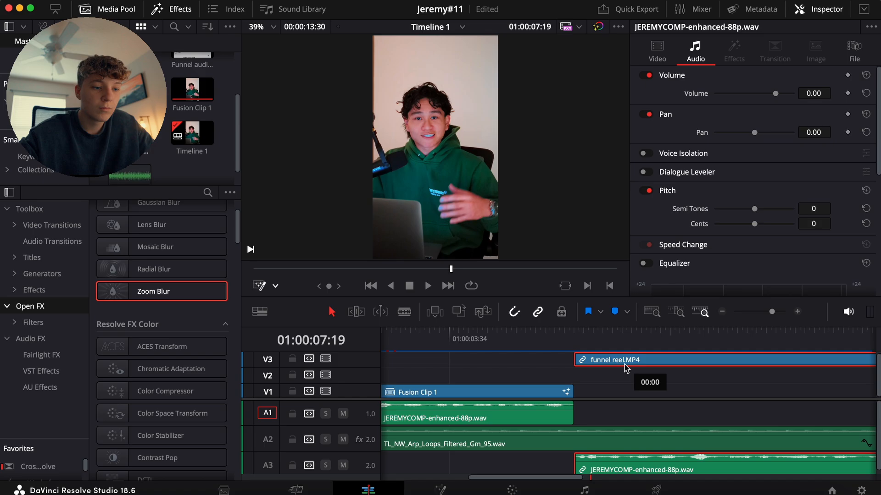
{"action": "left_click", "coordinate": [573, 339]}
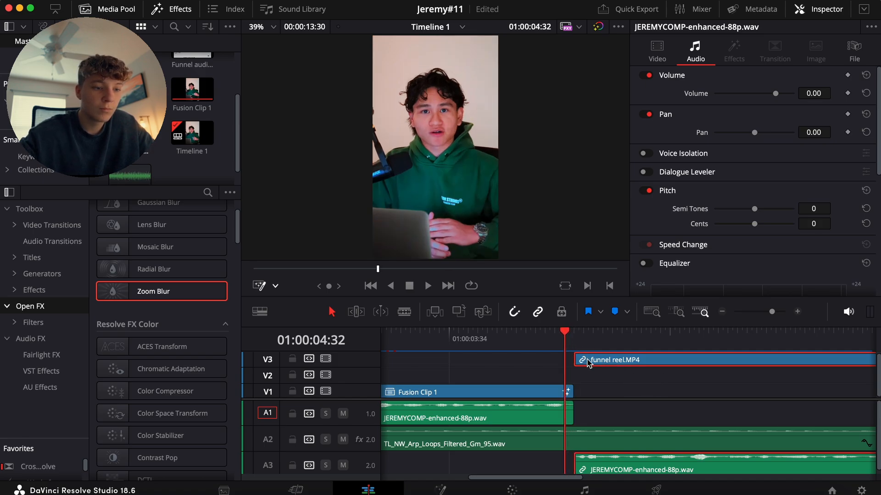
{"action": "left_click_drag", "start_coordinate": [588, 364], "coordinate": [576, 363]}
Split the raised clip at 01:00:04:36, unlink the short leading piece and delete its video
{"action": "left_click", "coordinate": [573, 335]}
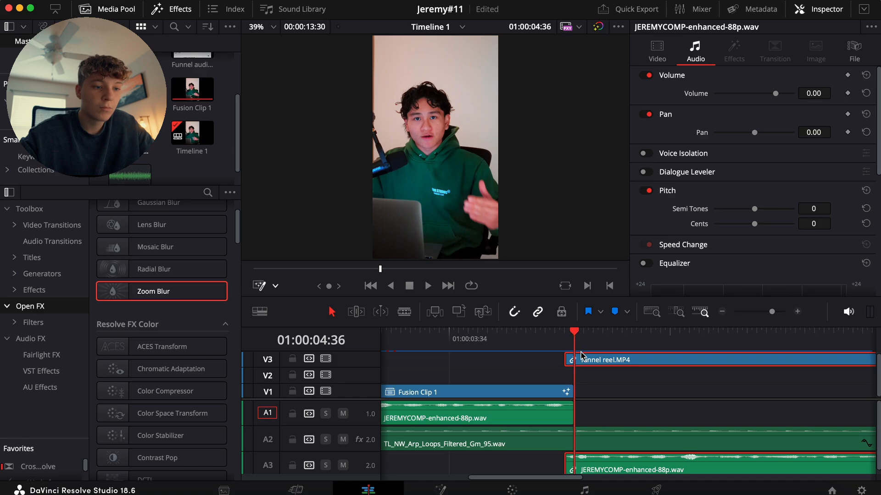
{"action": "right_click", "coordinate": [568, 364]}
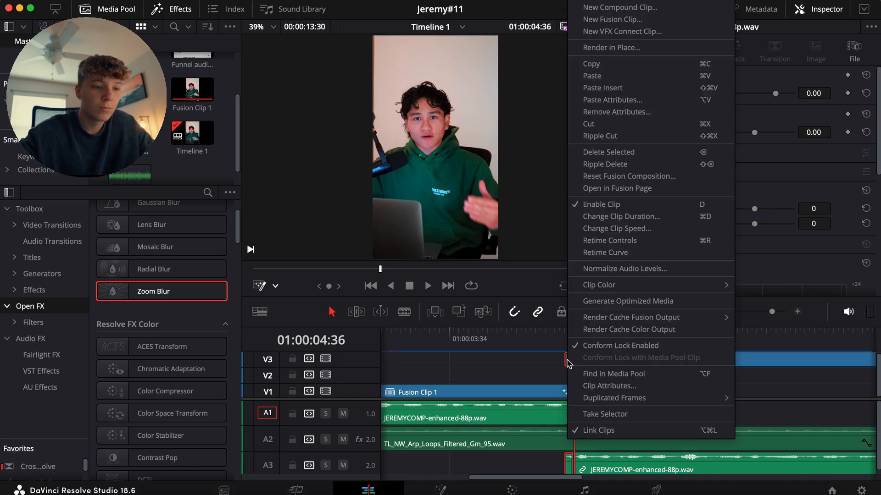
{"action": "left_click", "coordinate": [597, 432]}
{"action": "left_click", "coordinate": [568, 359]}
{"action": "key", "text": "BackSpace"}
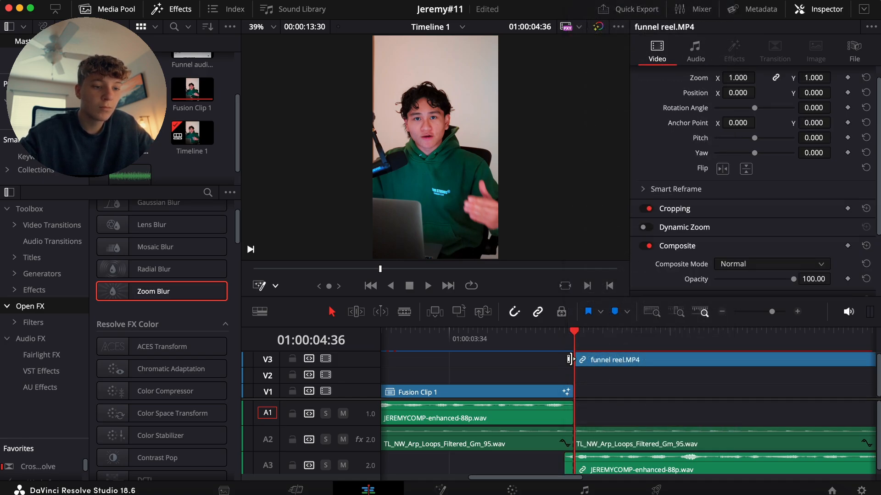
Move the remaining linked clip and audio back down to V1 and A1 and play across the cut with Fusion Clip 1
{"action": "left_click_drag", "start_coordinate": [608, 364], "coordinate": [598, 415]}
{"action": "left_click_drag", "start_coordinate": [571, 334], "coordinate": [535, 342]}
{"action": "key", "text": "space"}
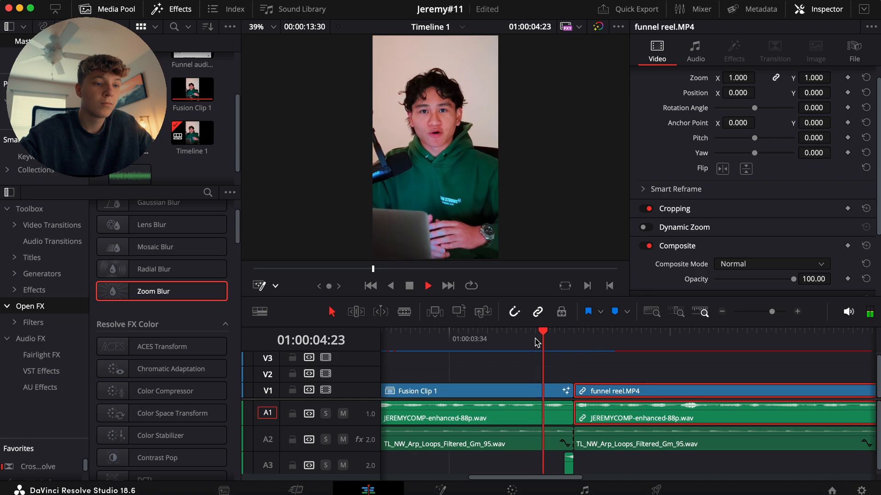
{"action": "key", "text": "space"}
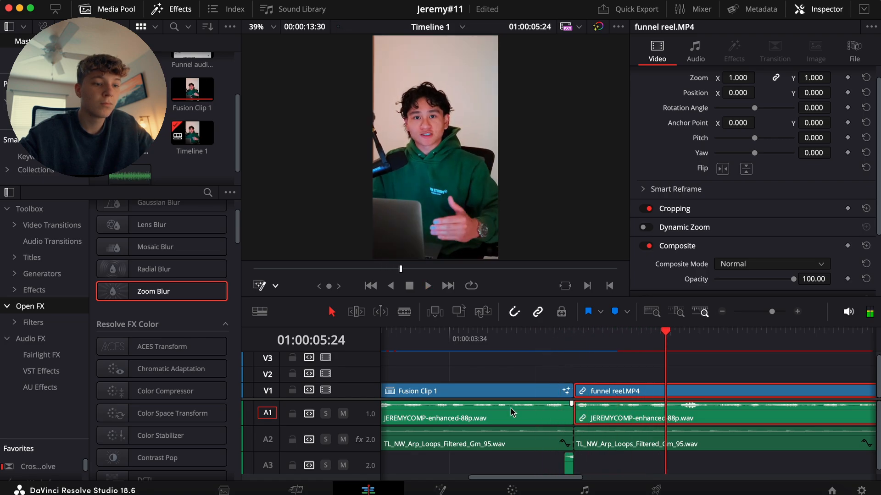
Change audio track A3's type to mono and play back the clip after Fusion Clip 1
{"action": "right_click", "coordinate": [374, 440]}
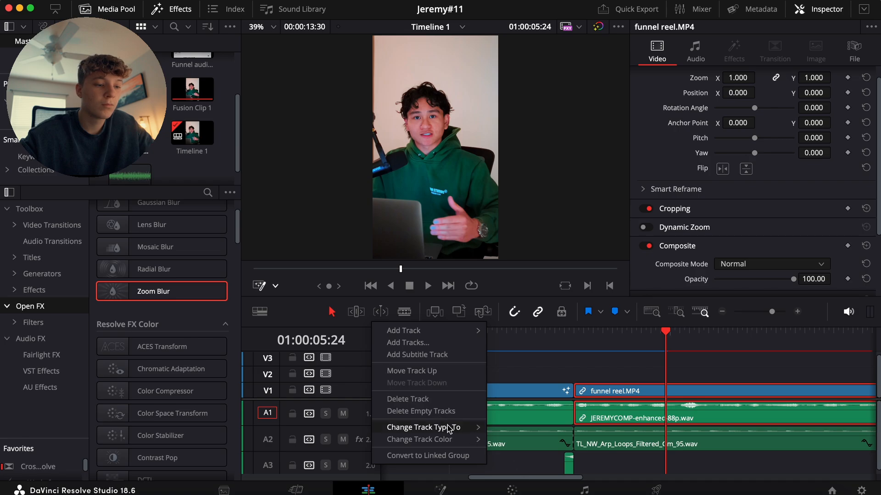
{"action": "left_click", "coordinate": [540, 337]}
{"action": "key", "text": "space"}
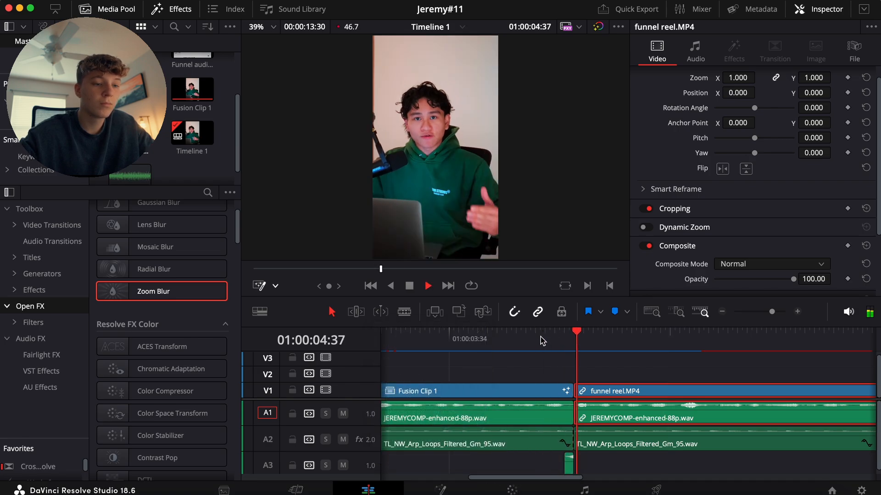
{"action": "left_click", "coordinate": [541, 337]}
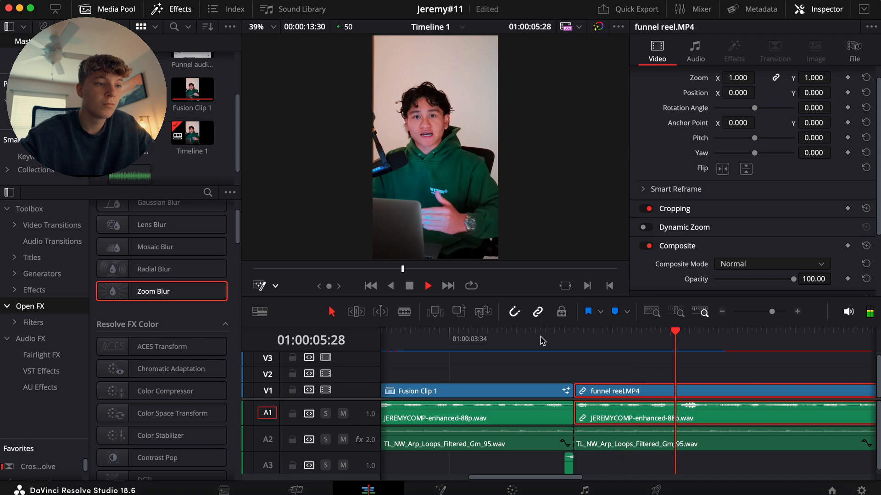
{"action": "left_click", "coordinate": [722, 312]}
{"action": "left_click", "coordinate": [722, 312]}
{"action": "left_click", "coordinate": [622, 362]}
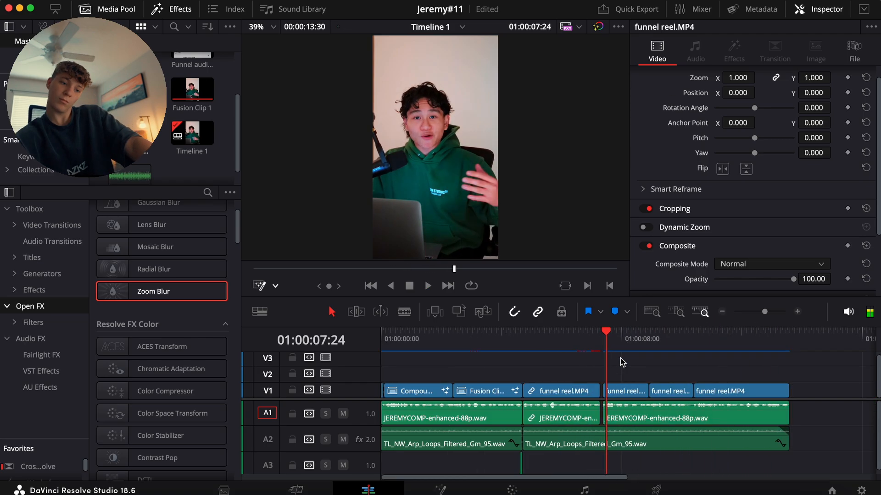
Move the last three video clips and their voice audio earlier to close the gap, and play through to the reel's end
{"action": "left_click", "coordinate": [797, 312]}
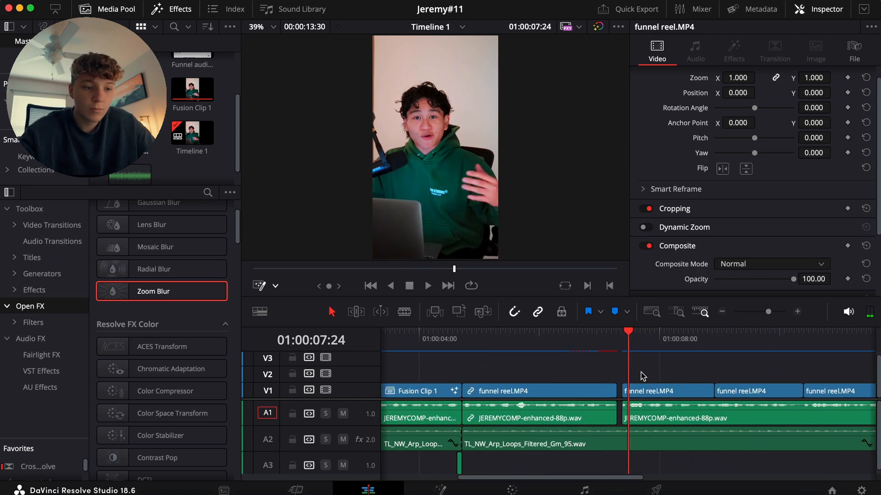
{"action": "left_click_drag", "start_coordinate": [641, 372], "coordinate": [829, 420]}
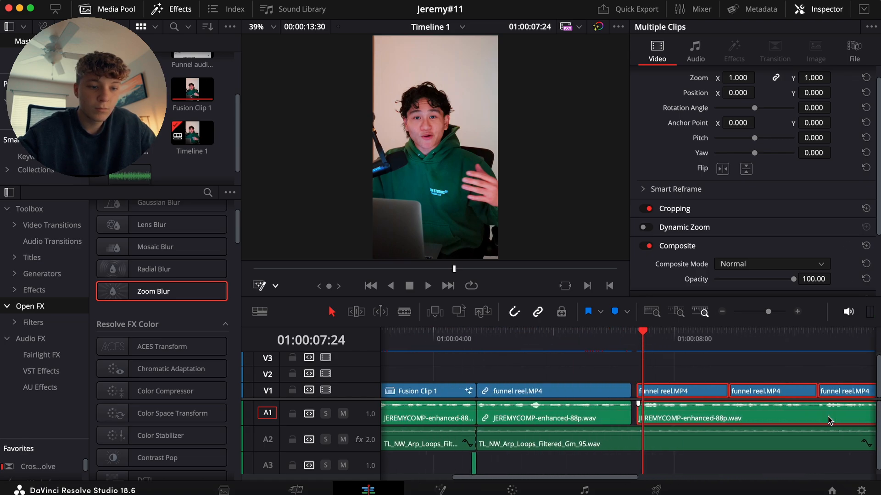
{"action": "left_click_drag", "start_coordinate": [689, 390], "coordinate": [682, 390]}
{"action": "left_click", "coordinate": [628, 331]}
{"action": "key", "text": "space"}
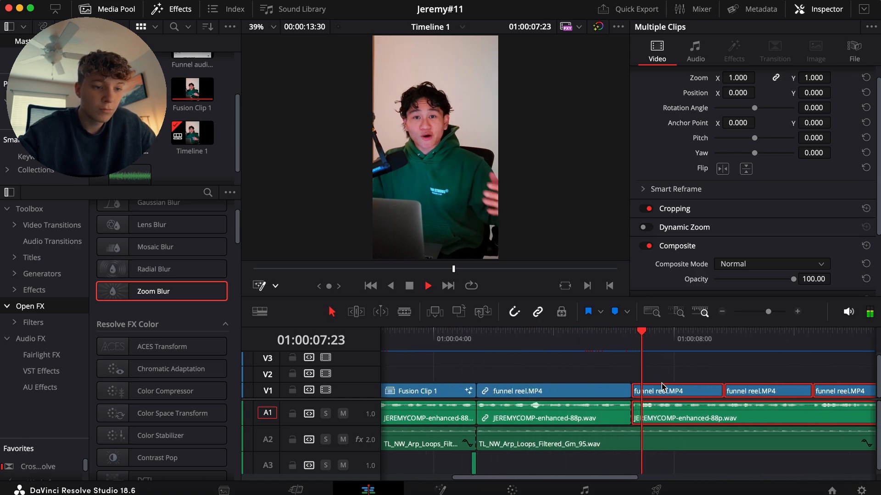
{"action": "left_click", "coordinate": [665, 380]}
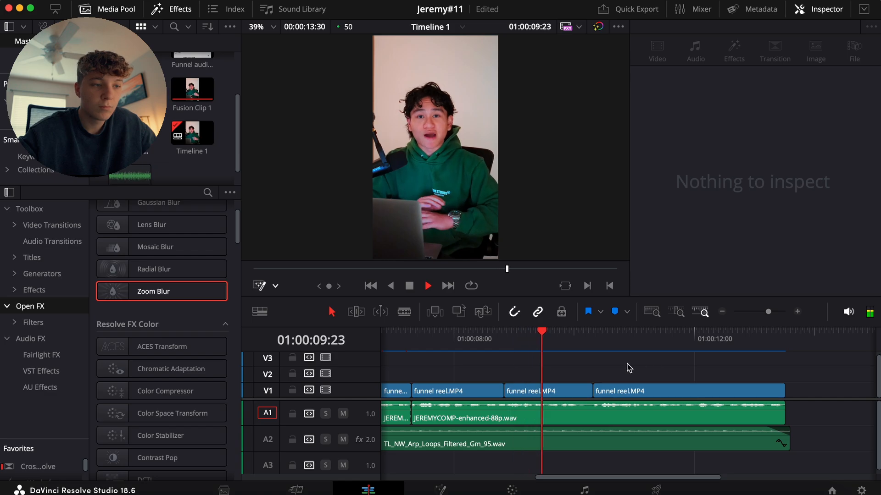
{"action": "left_click", "coordinate": [703, 317]}
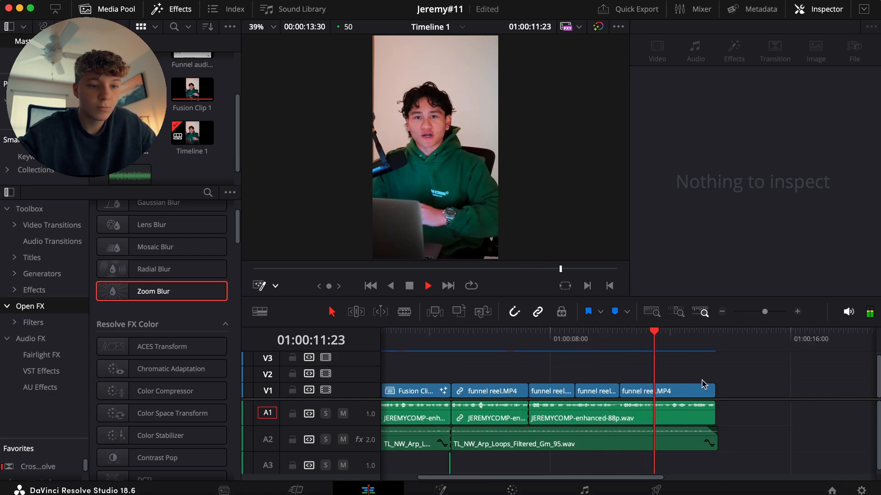
{"action": "key", "text": "space"}
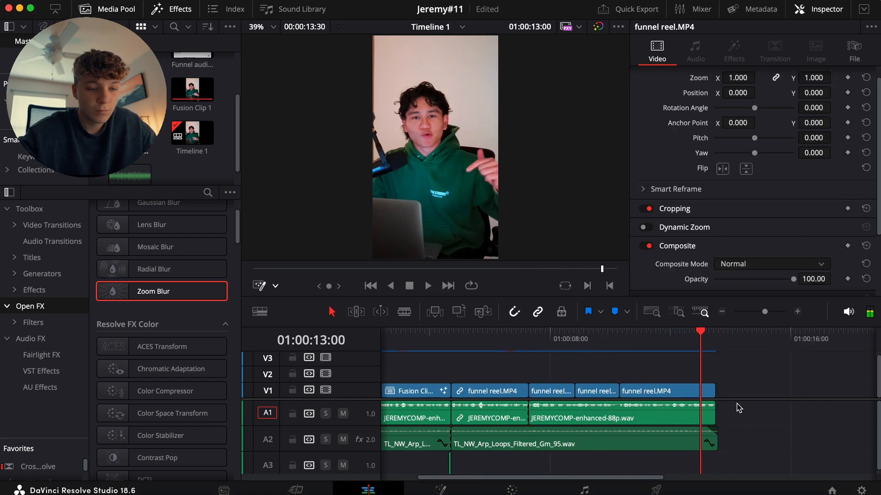
Trim the end of the A2 music clip to the end of the last video clip and play the ending
{"action": "left_click", "coordinate": [796, 319]}
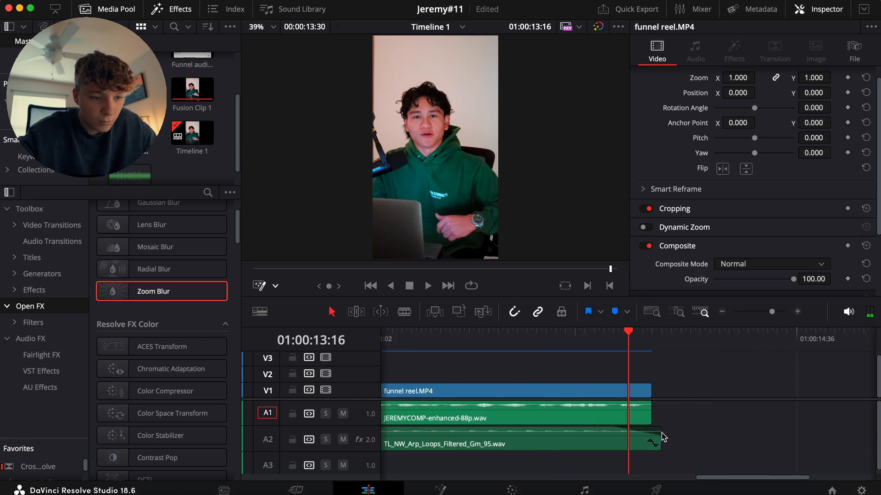
{"action": "left_click_drag", "start_coordinate": [660, 433], "coordinate": [586, 430]}
{"action": "key", "text": "space"}
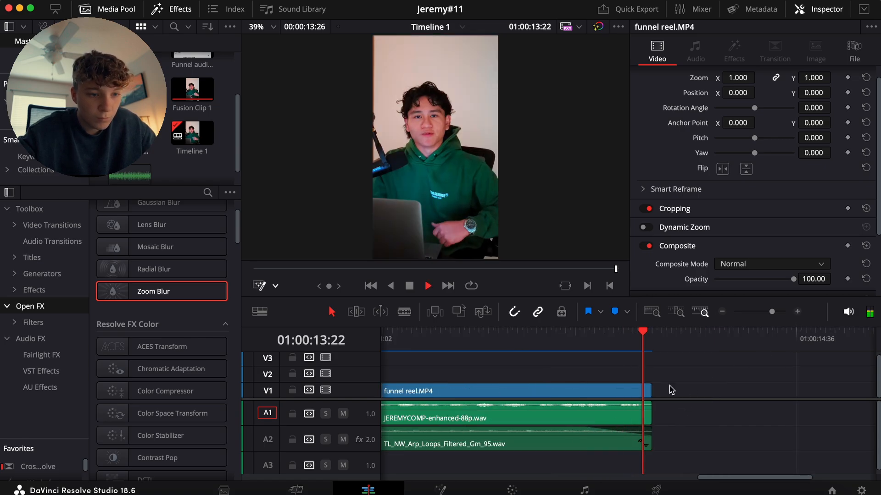
Play the edited reel from the beginning to review the opening, the stabilized clip and the tightened cut
{"action": "left_click", "coordinate": [722, 315]}
{"action": "left_click", "coordinate": [722, 314]}
{"action": "left_click", "coordinate": [735, 314]}
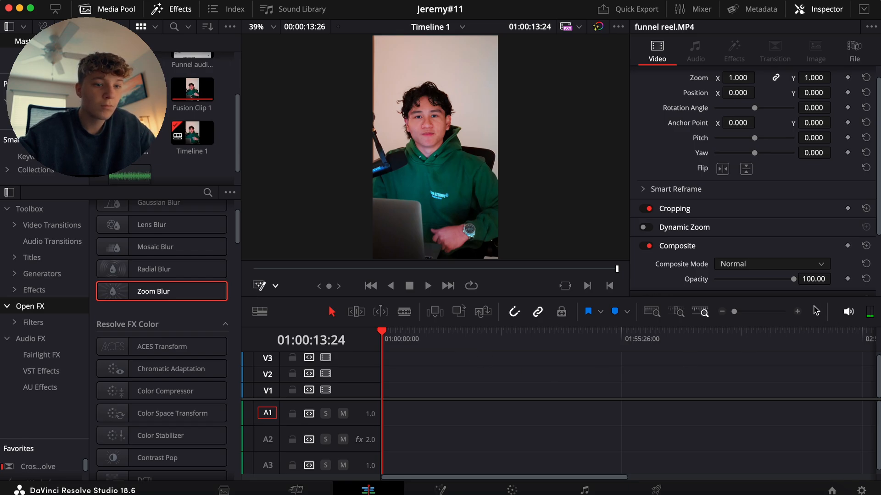
{"action": "left_click", "coordinate": [797, 311]}
{"action": "left_click", "coordinate": [797, 311]}
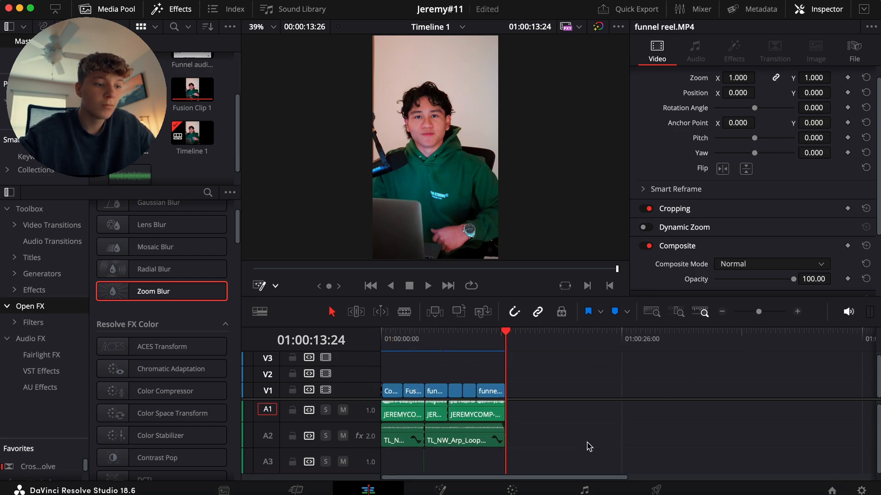
{"action": "key", "text": "Home"}
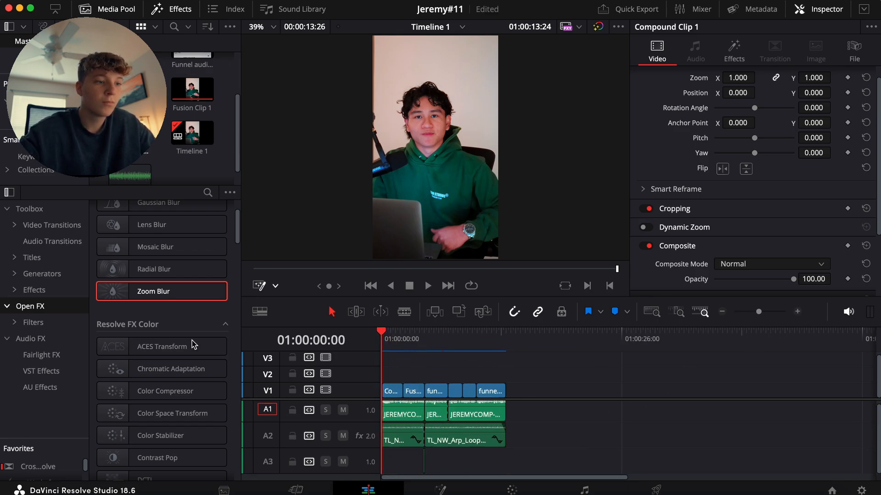
{"action": "key", "text": "space"}
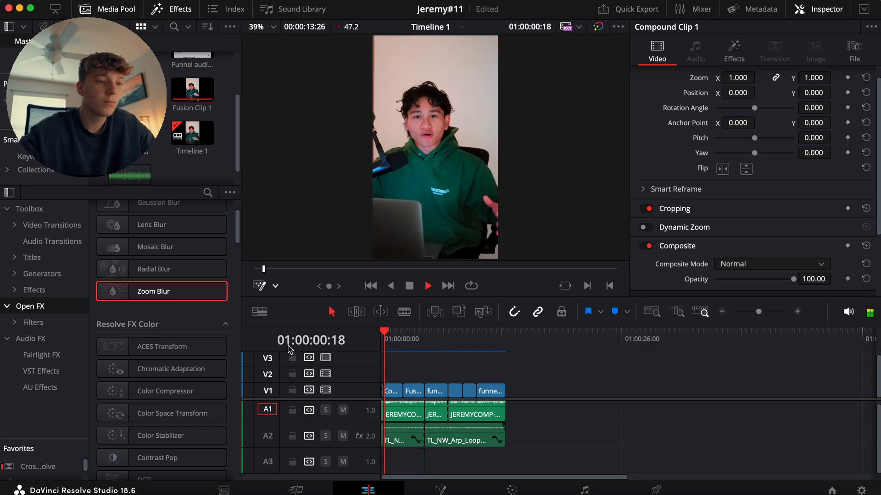
{"action": "left_click", "coordinate": [797, 311]}
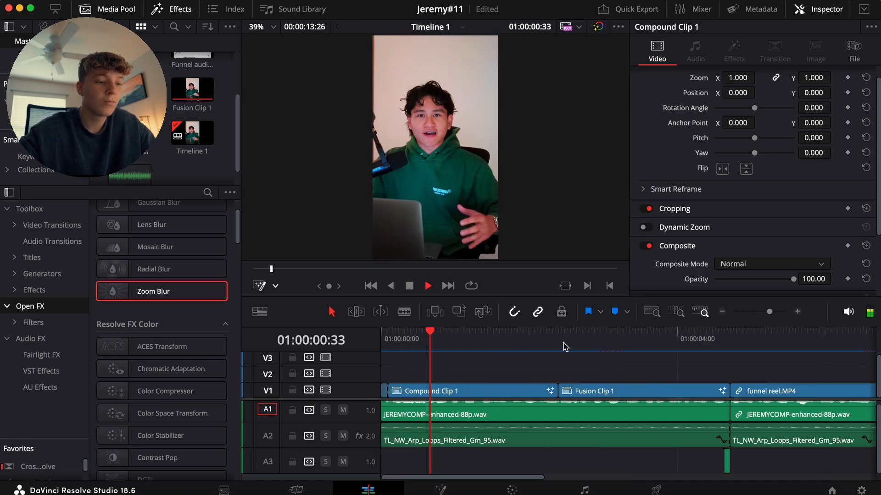
{"action": "left_click", "coordinate": [722, 312]}
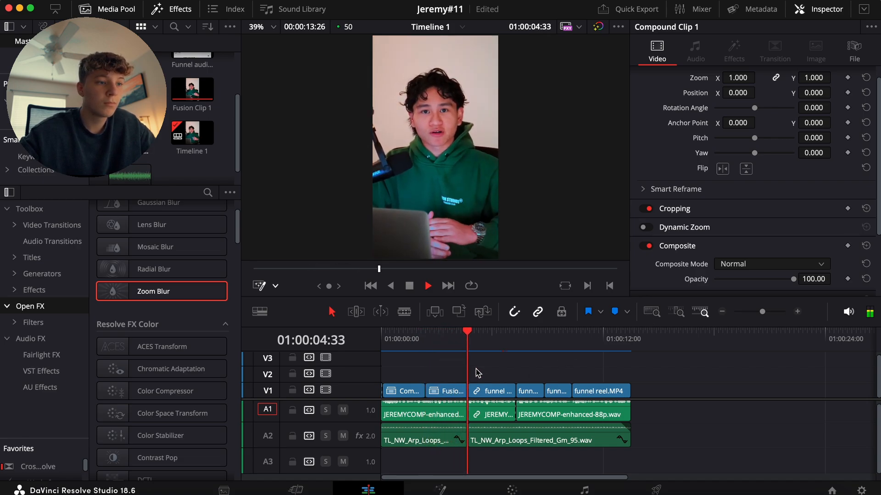
{"action": "key", "text": "space"}
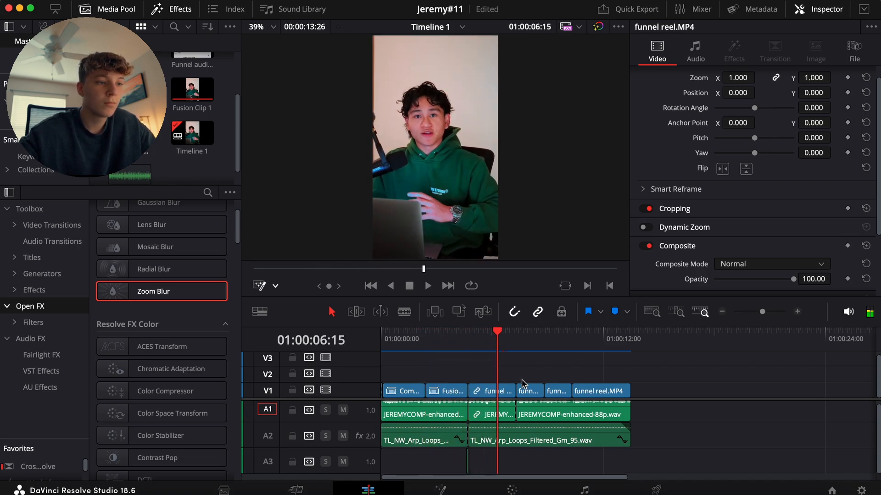
Open the 10kjeremy#10 project and scrub its timeline to the NICHE text graphic at 01:00:04:33
{"action": "left_click", "coordinate": [830, 490]}
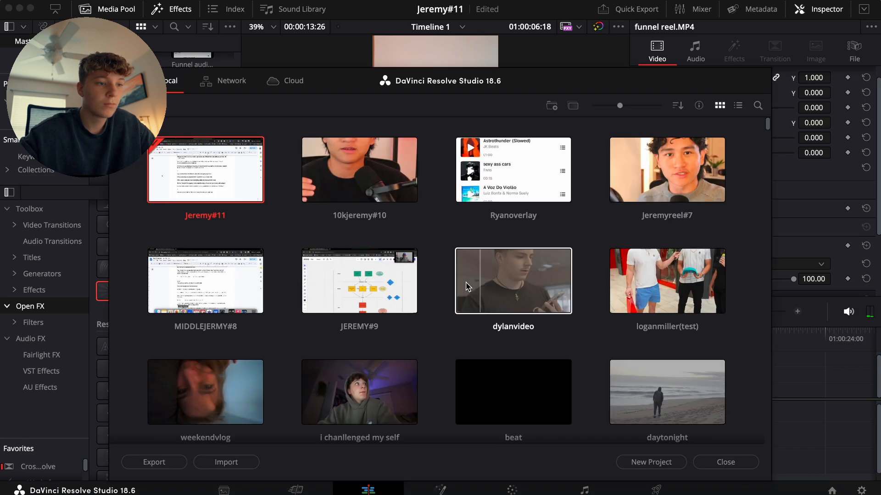
{"action": "double_click", "coordinate": [362, 182]}
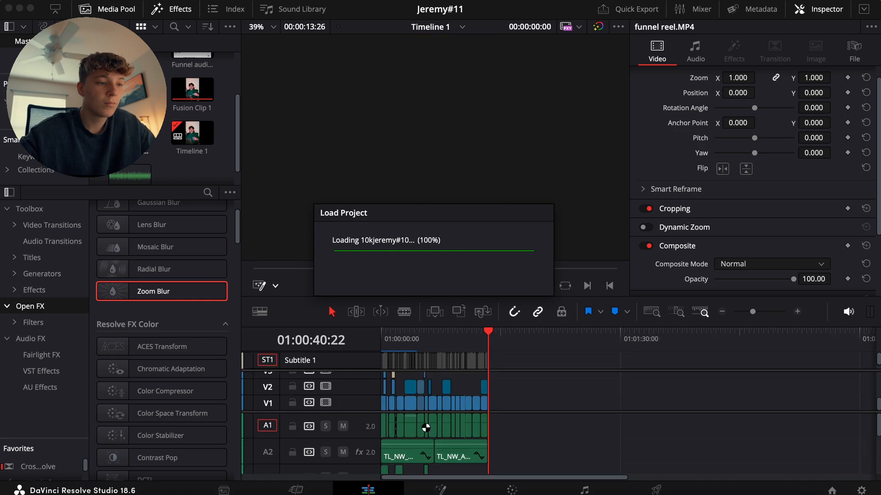
{"action": "left_click_drag", "start_coordinate": [404, 343], "coordinate": [412, 342]}
{"action": "left_click", "coordinate": [798, 312]}
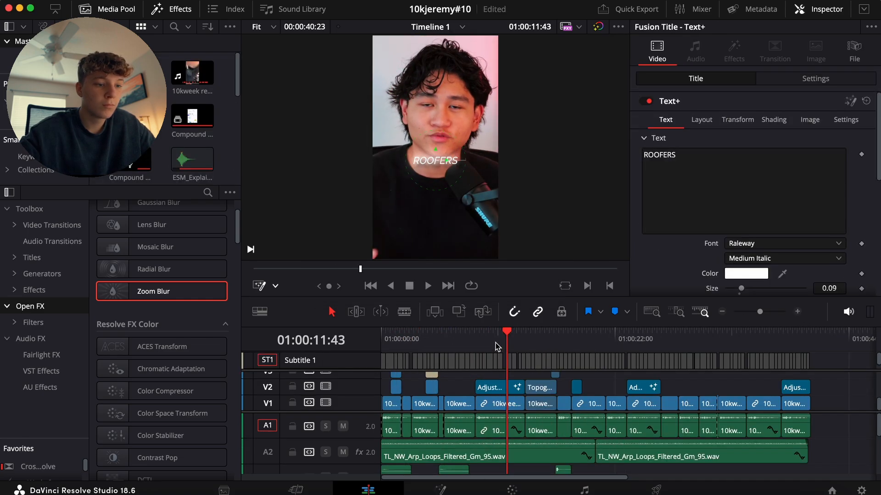
{"action": "left_click_drag", "start_coordinate": [507, 341], "coordinate": [433, 346]}
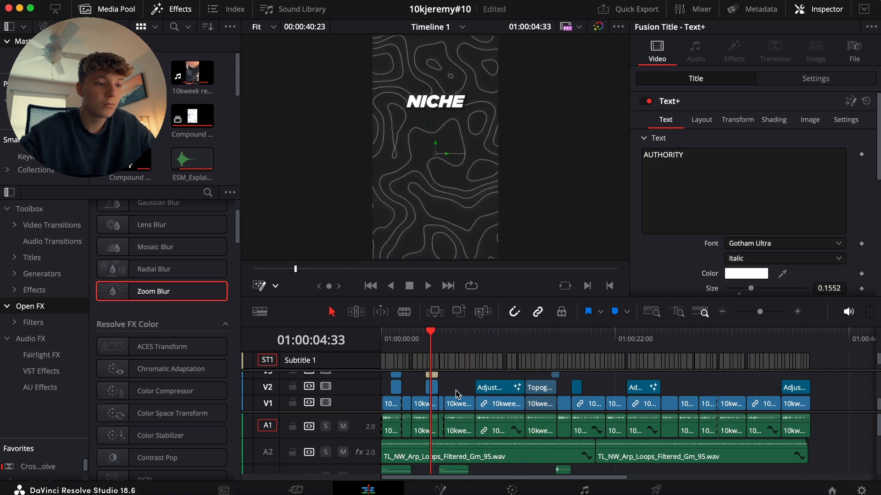
Copy the NICHE text graphic's stacked clips from the 10kjeremy#10 timeline and open the Jeremy#11 project
{"action": "mouse_move", "coordinate": [456, 394]}
{"action": "left_mouse_down"}
{"action": "mouse_move", "coordinate": [425, 382]}
{"action": "mouse_move", "coordinate": [422, 395]}
{"action": "left_mouse_up"}
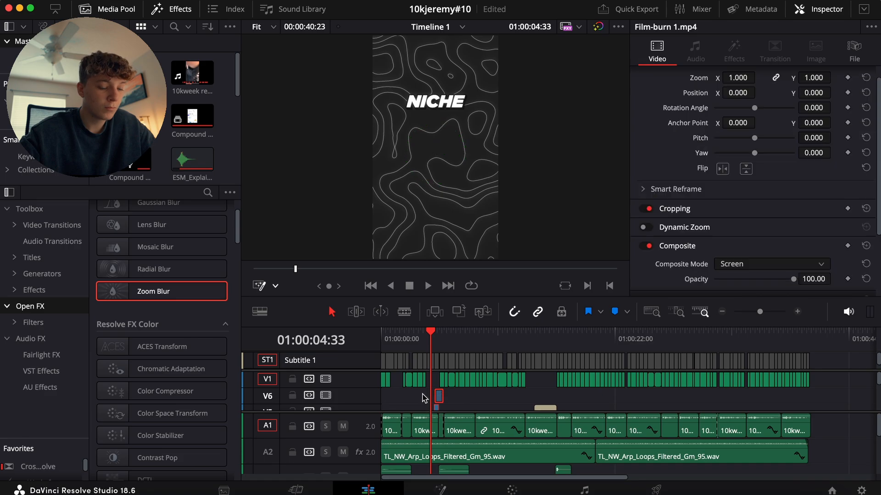
{"action": "left_click", "coordinate": [832, 491]}
{"action": "double_click", "coordinate": [205, 172]}
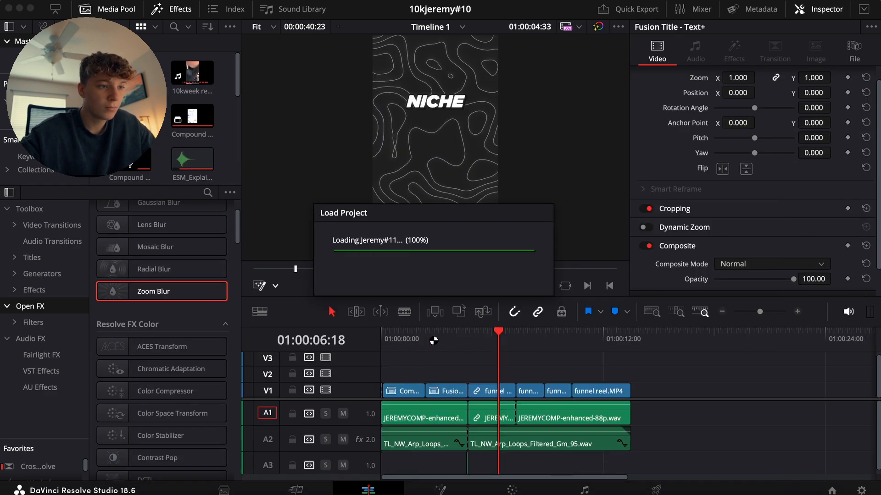
Play the reel from its start and paste the copied graphic clips at 01:00:06:18, playing their opening
{"action": "left_click_drag", "start_coordinate": [433, 340], "coordinate": [357, 342]}
{"action": "key", "text": "space"}
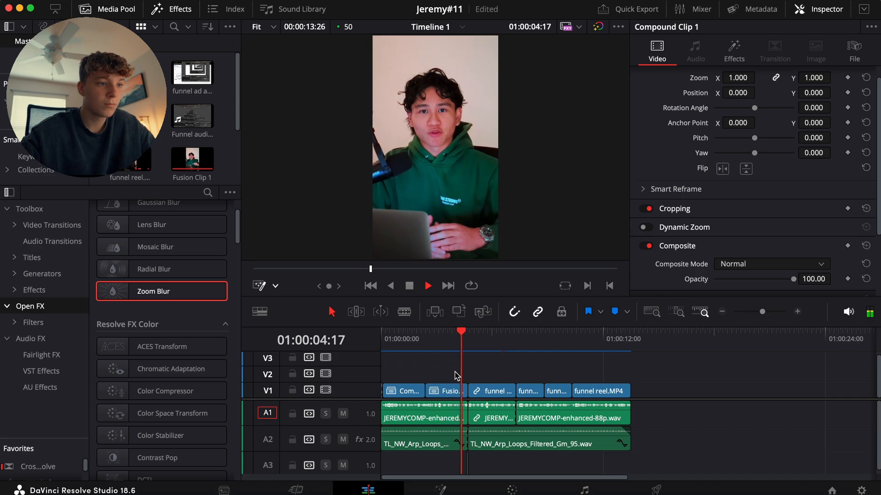
{"action": "key", "text": "space"}
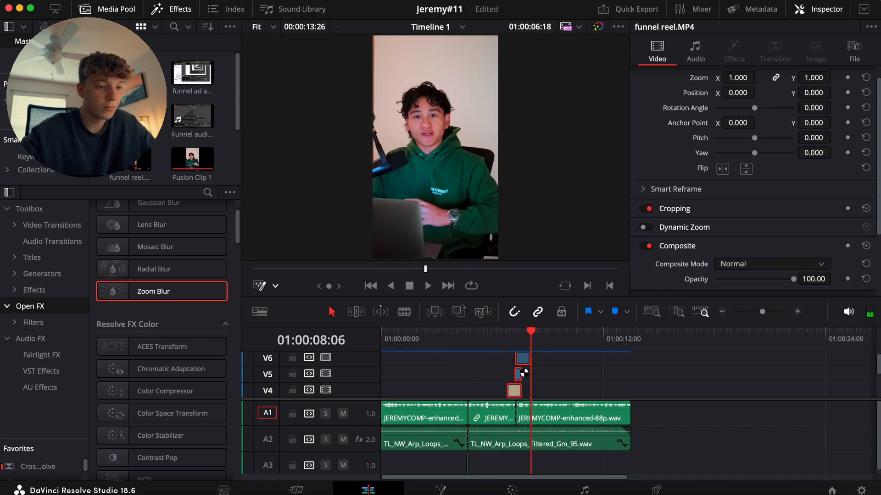
{"action": "left_click", "coordinate": [516, 374]}
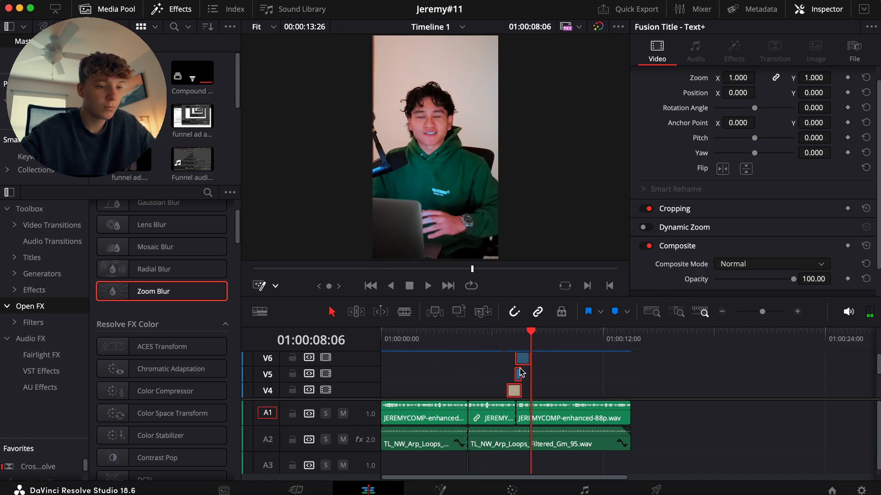
{"action": "left_click", "coordinate": [499, 340]}
{"action": "key", "text": "space"}
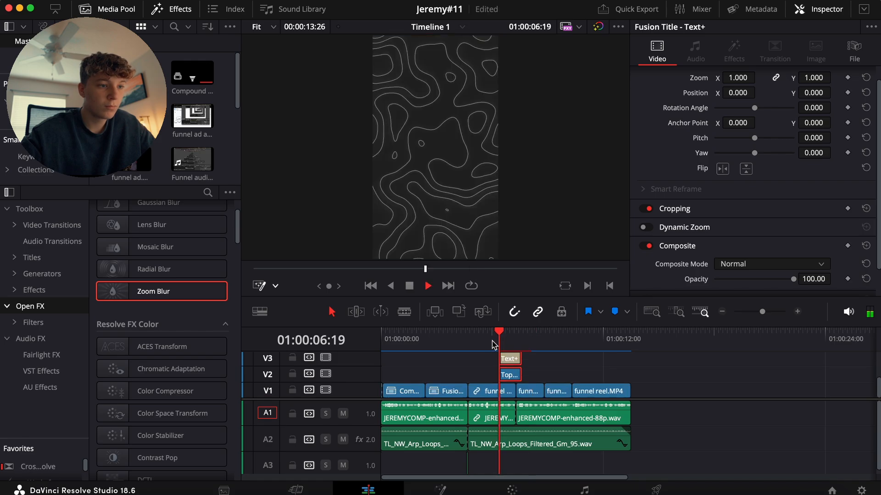
{"action": "key", "text": "space"}
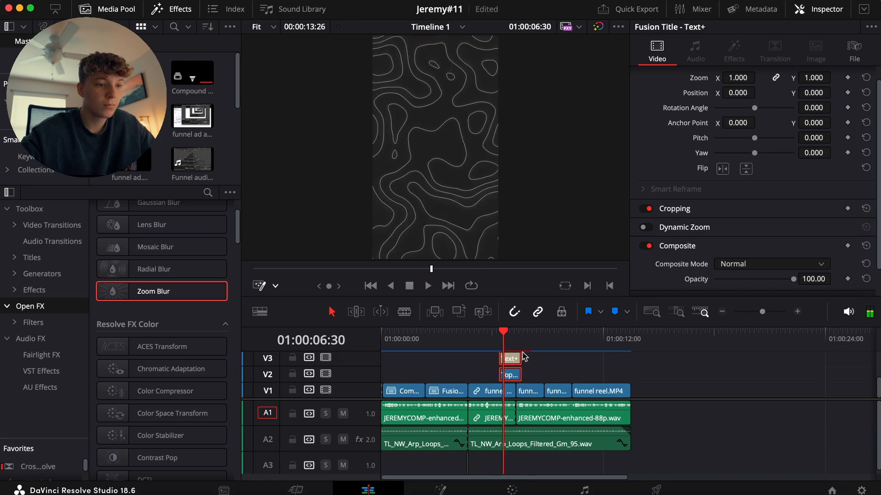
Step frame by frame through the NICHE text's entrance and move the pasted clips earlier so the Text+ and Topography clips end at the 01:00:07:15 cut
{"action": "left_click", "coordinate": [798, 312]}
{"action": "key", "text": "Right"}
{"action": "key", "text": "Right"}
{"action": "key", "text": "Right"}
{"action": "key", "text": "Right"}
{"action": "key", "text": "Right"}
{"action": "key", "text": "Right"}
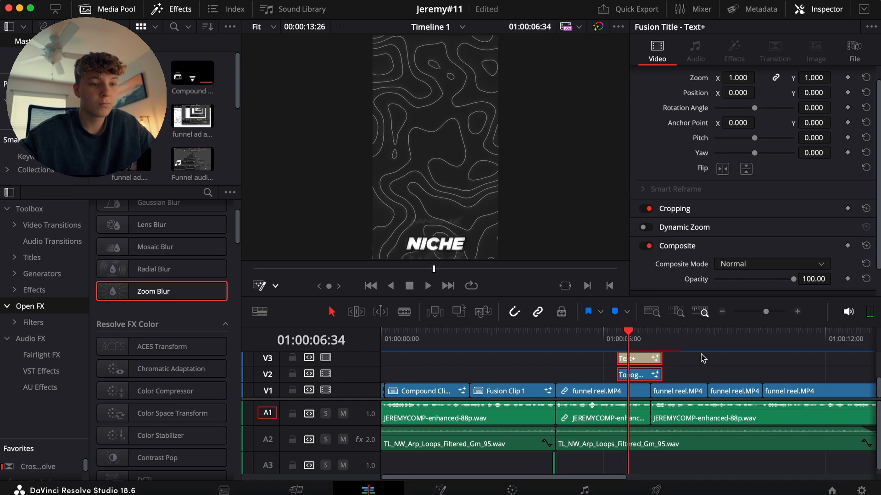
{"action": "key", "text": "Right"}
{"action": "key", "text": "Right"}
{"action": "key", "text": "Right"}
{"action": "key", "text": "Right"}
{"action": "key", "text": "Right"}
{"action": "key", "text": "Right"}
{"action": "key", "text": "Right"}
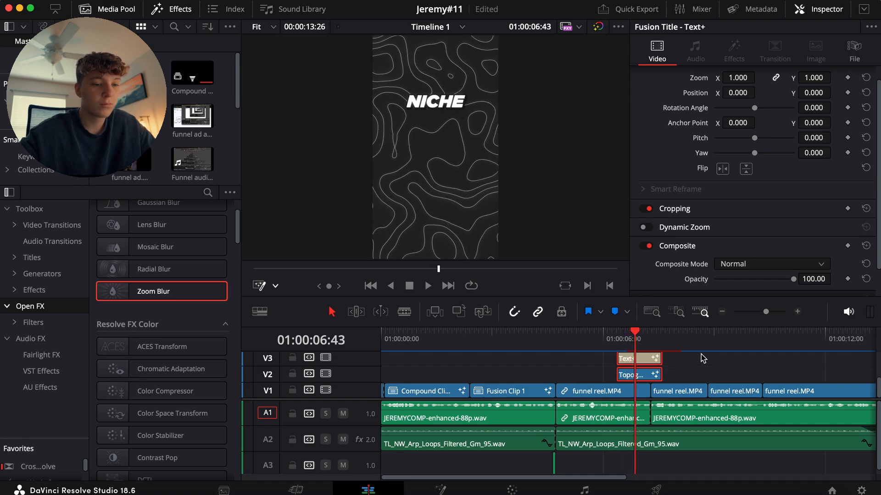
{"action": "left_click_drag", "start_coordinate": [641, 378], "coordinate": [630, 378]}
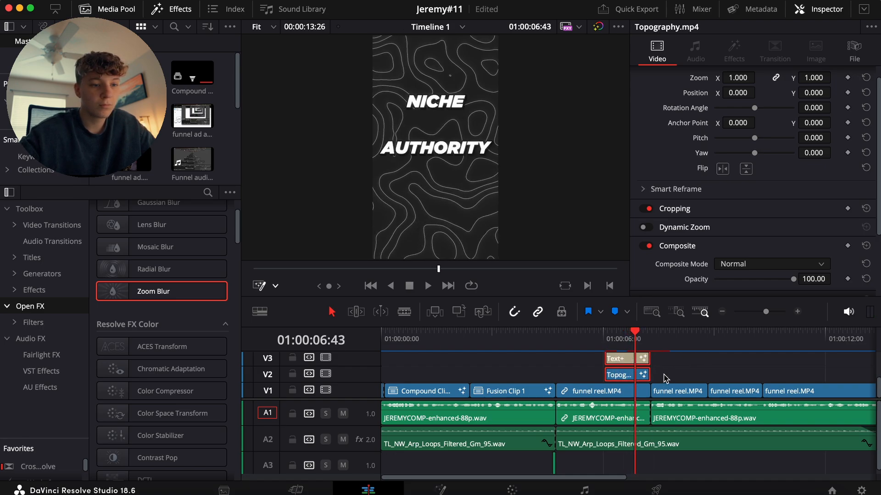
Play through the repositioned NICHE and AUTHORITY graphic and its film-burn transition, and park the playhead at 01:00:07:15
{"action": "left_click", "coordinate": [587, 343]}
{"action": "key", "text": "space"}
{"action": "left_click", "coordinate": [574, 369]}
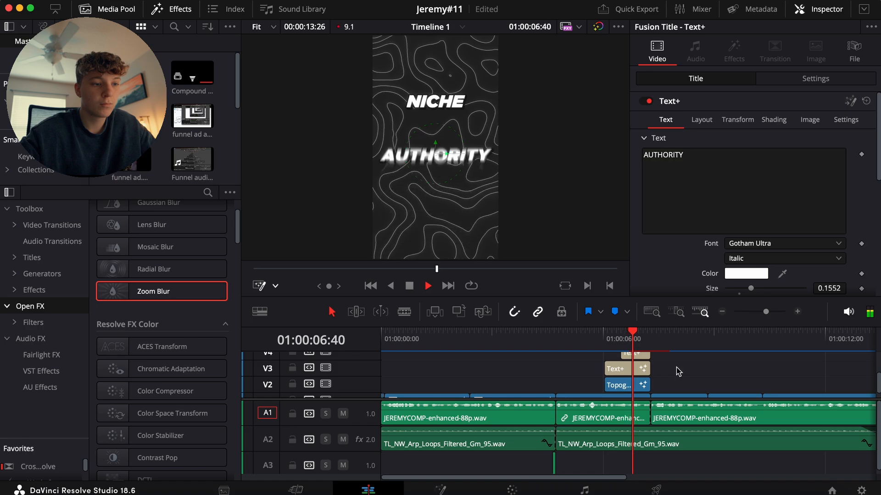
{"action": "scroll", "coordinate": [678, 371], "scroll_direction": "up", "scroll_amount": 1}
{"action": "scroll", "coordinate": [678, 371], "scroll_direction": "up", "scroll_amount": 2}
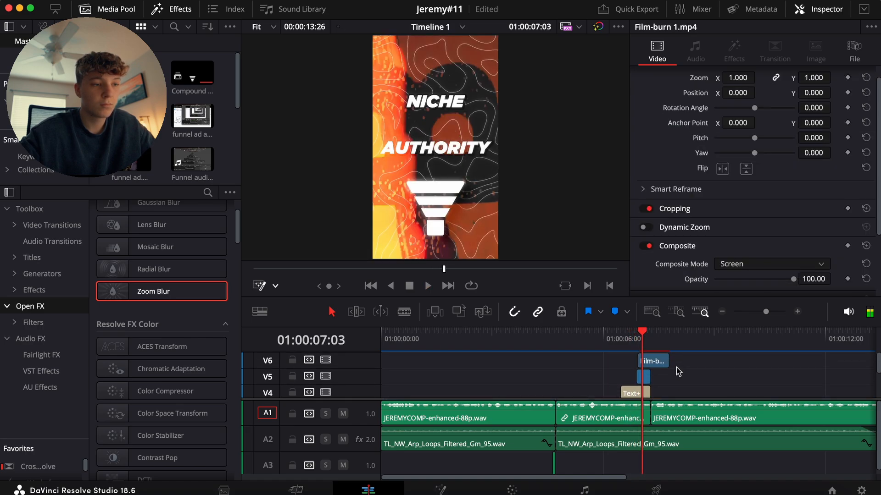
{"action": "key", "text": "space"}
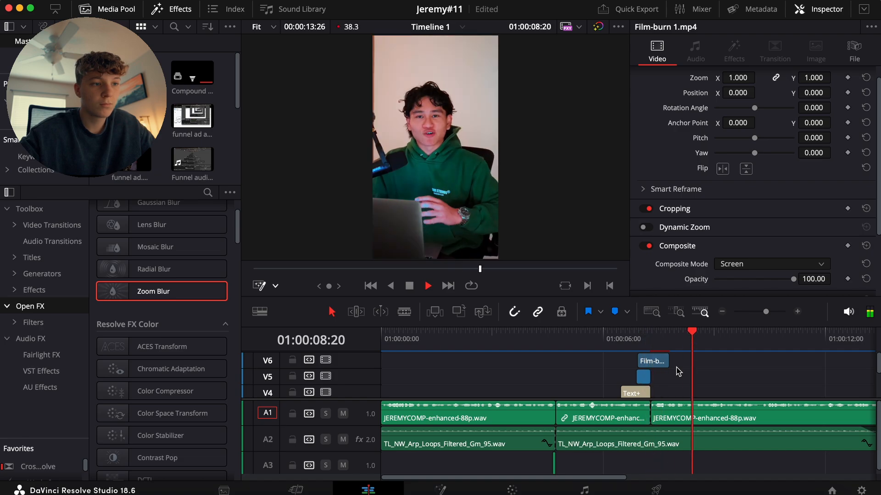
{"action": "key", "text": "space"}
{"action": "scroll", "coordinate": [681, 384], "scroll_direction": "down", "scroll_amount": 2}
{"action": "left_click", "coordinate": [651, 339]}
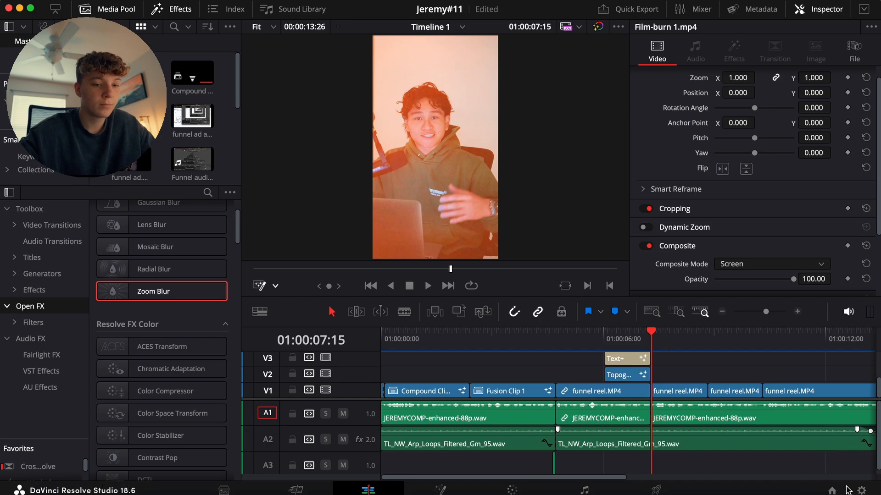
Reopen the 10kjeremy#10 project and play the section around the NICHE graphic to review its accompanying sound clips
{"action": "left_click", "coordinate": [831, 491]}
{"action": "double_click", "coordinate": [357, 176]}
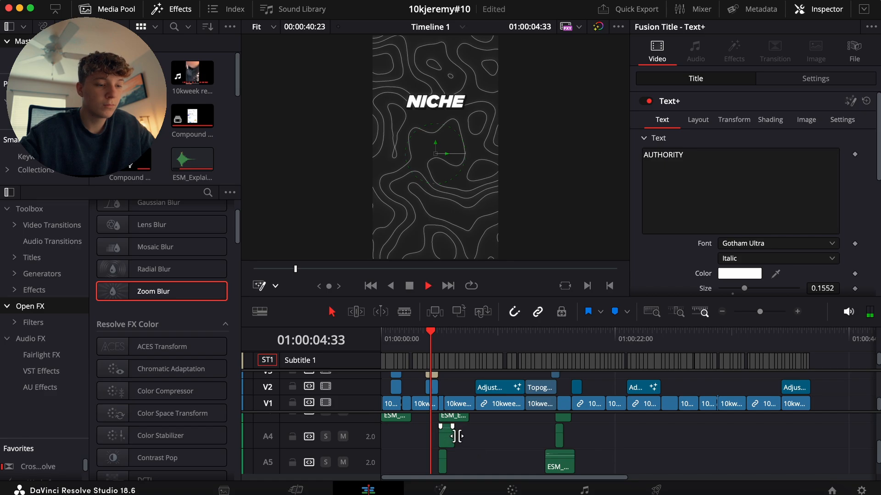
{"action": "key", "text": "space"}
{"action": "key", "text": "space"}
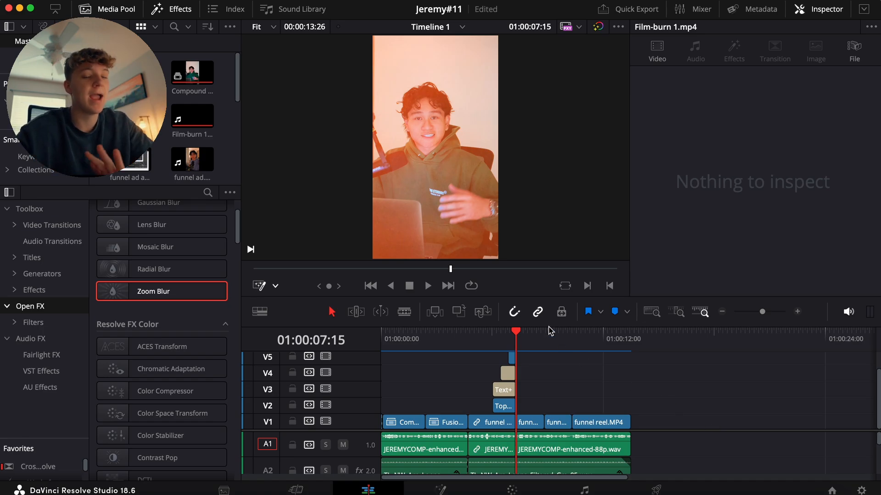
Examine the graphic's Topography.mp4 background clip and the NICHE Text+ title's font settings at 01:00:06:02 in Jeremy#11
{"action": "left_click", "coordinate": [492, 349]}
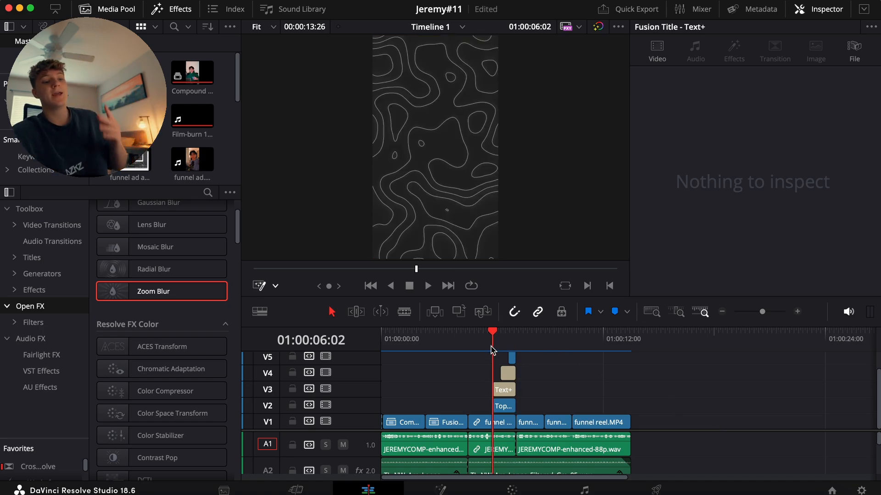
{"action": "left_click", "coordinate": [507, 410]}
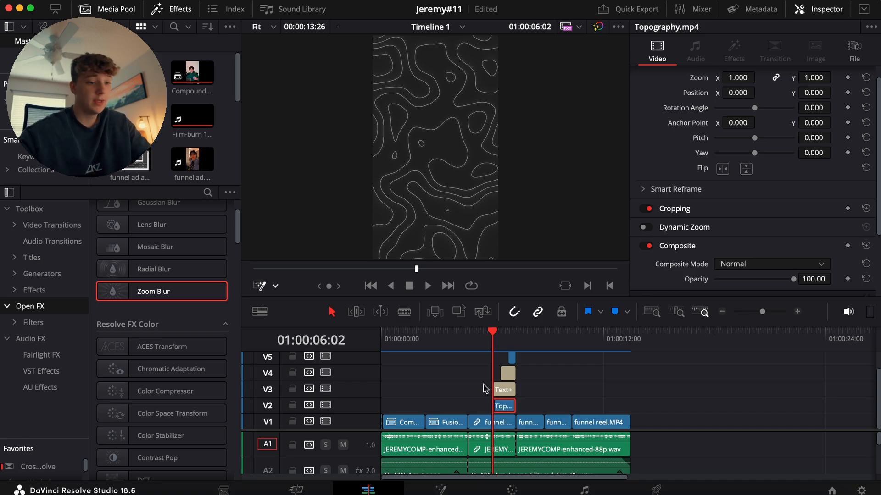
{"action": "left_click", "coordinate": [507, 392]}
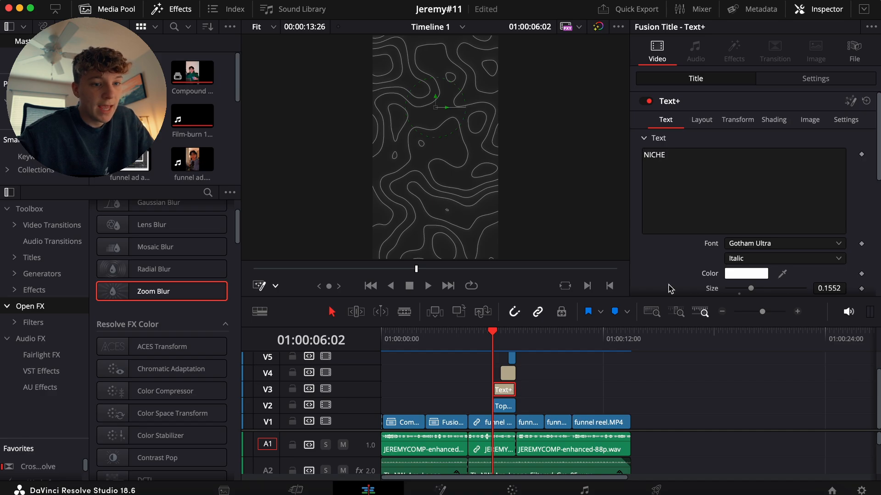
{"action": "left_click", "coordinate": [755, 244]}
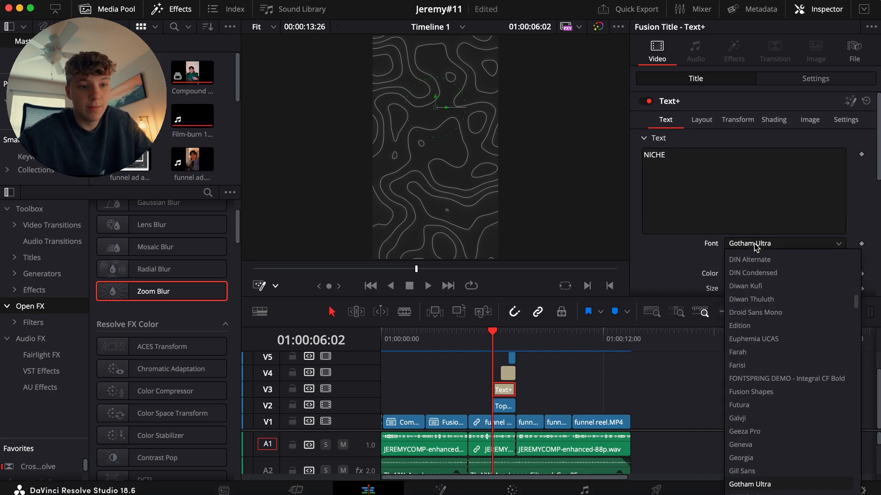
{"action": "left_click", "coordinate": [755, 247]}
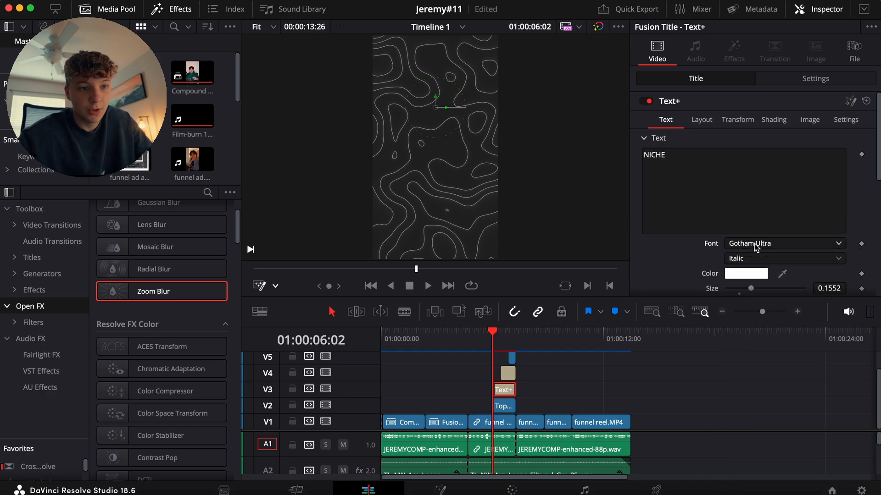
Examine the NICHE title's Shading settings for the Red Outline element, down to its thickness and color
{"action": "left_click", "coordinate": [772, 122]}
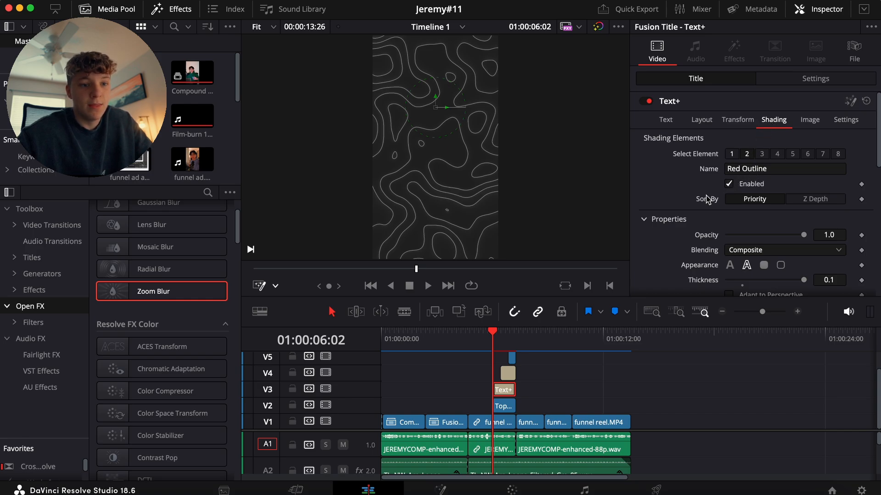
{"action": "scroll", "coordinate": [707, 198], "scroll_direction": "down", "scroll_amount": 3}
{"action": "scroll", "coordinate": [798, 209], "scroll_direction": "down", "scroll_amount": 3}
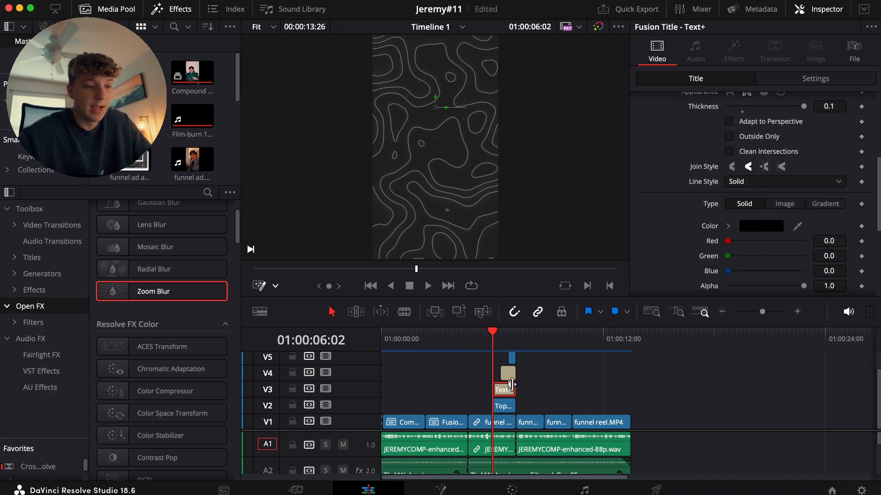
Play to the NICHE text's entrance at 01:00:06:17 and open the title's node tree in Fusion
{"action": "key", "text": "space"}
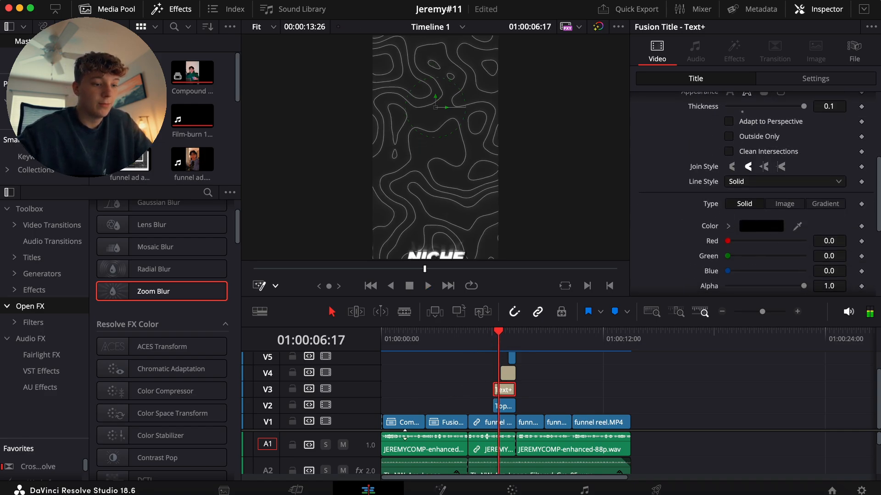
{"action": "left_click", "coordinate": [438, 489]}
{"action": "scroll", "coordinate": [227, 425], "scroll_direction": "right", "scroll_amount": 3}
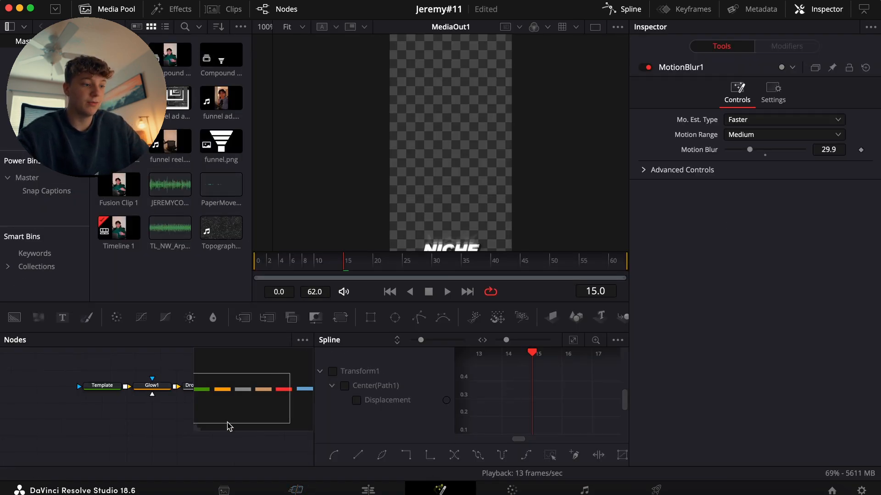
{"action": "scroll", "coordinate": [156, 413], "scroll_direction": "left", "scroll_amount": 2}
Try a 33% scale for the node graph and return it to 50%
{"action": "right_click", "coordinate": [180, 425]}
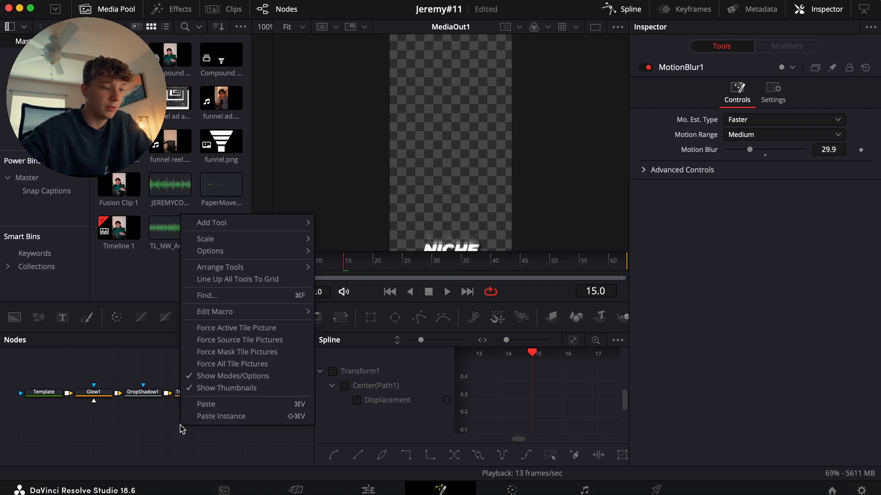
{"action": "mouse_move", "coordinate": [234, 243]}
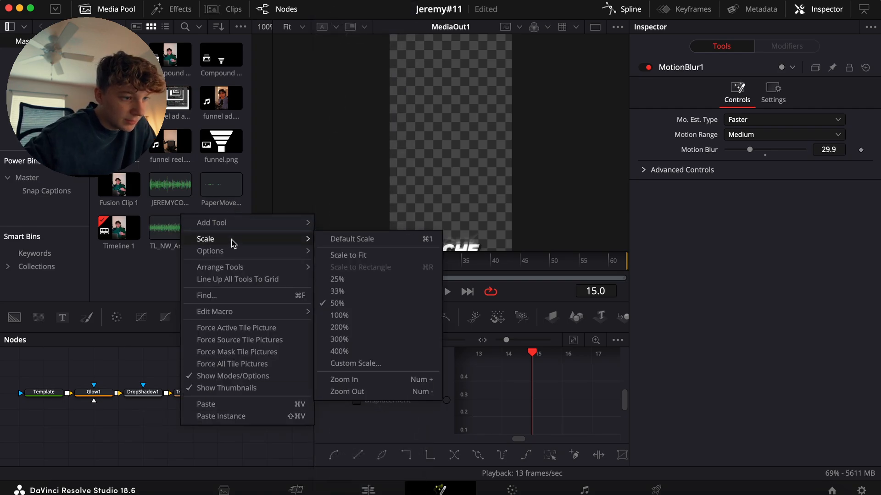
{"action": "left_click", "coordinate": [340, 291]}
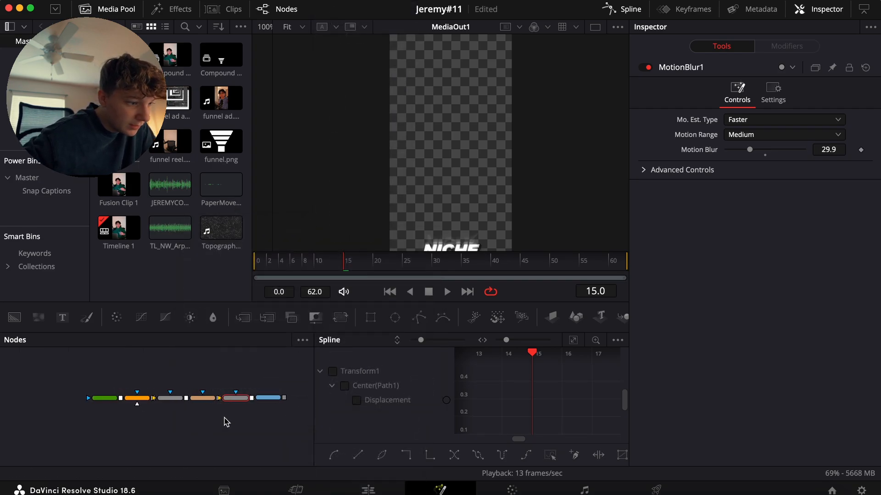
{"action": "right_click", "coordinate": [225, 421]}
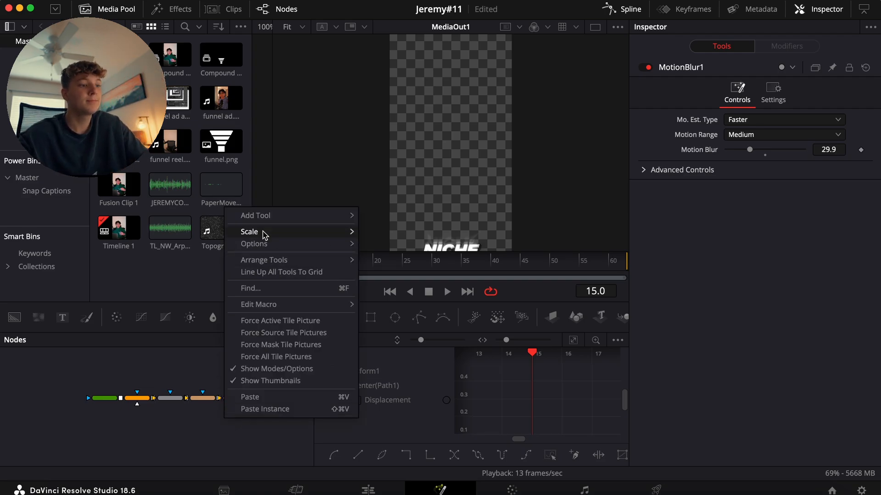
{"action": "mouse_move", "coordinate": [291, 232]}
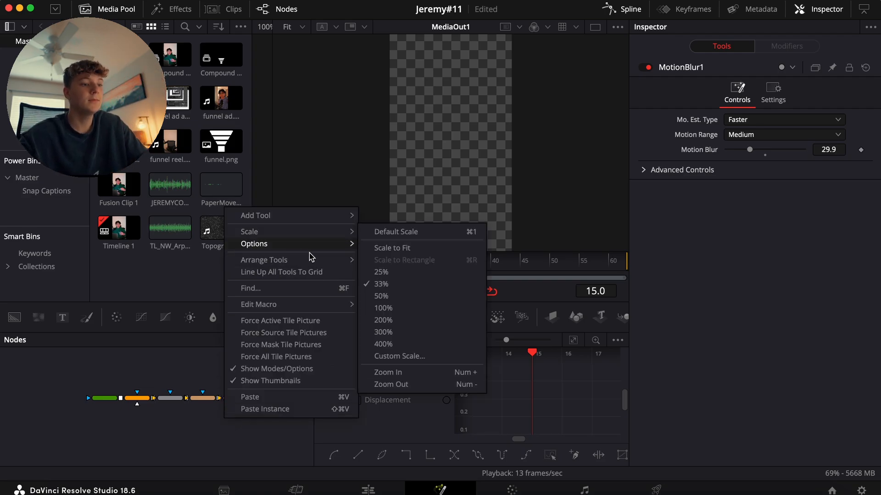
{"action": "left_click", "coordinate": [393, 297]}
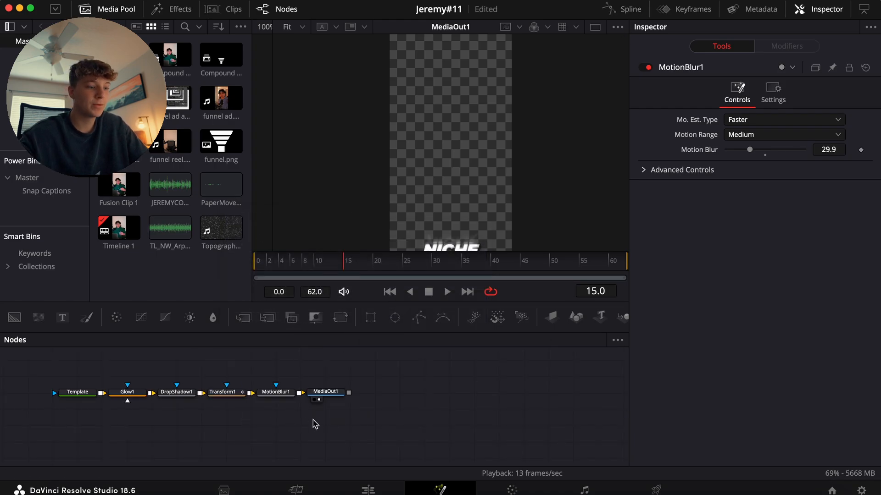
Examine the Glow1 and DropShadow1 node settings and scrub the NICHE title's entrance animation to frame 39
{"action": "left_click", "coordinate": [197, 400]}
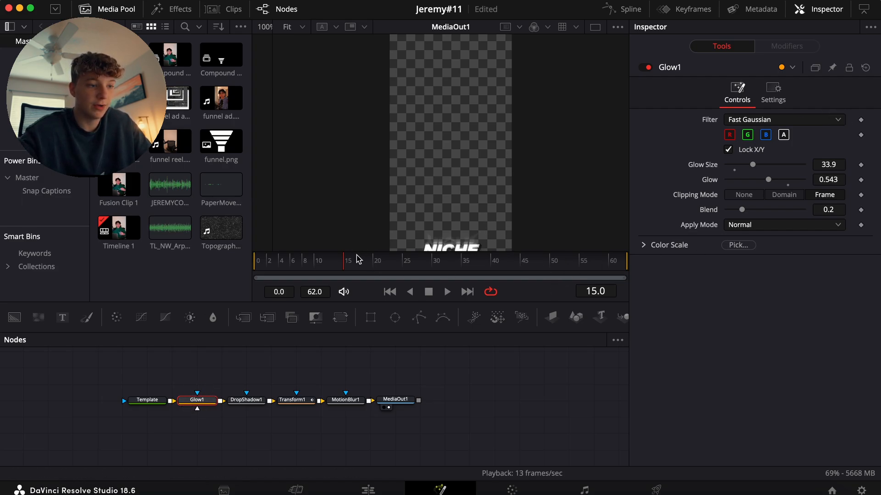
{"action": "left_click", "coordinate": [450, 260]}
{"action": "left_click_drag", "start_coordinate": [399, 268], "coordinate": [316, 282]}
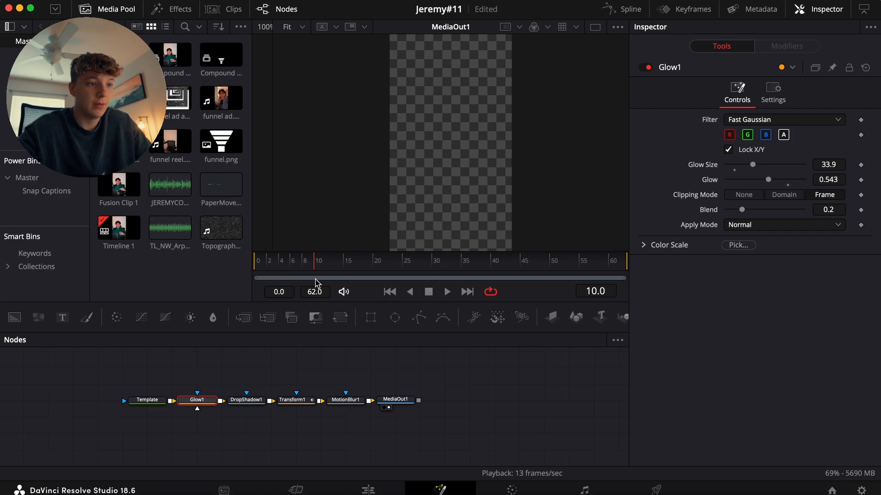
{"action": "left_click_drag", "start_coordinate": [393, 282], "coordinate": [488, 278]}
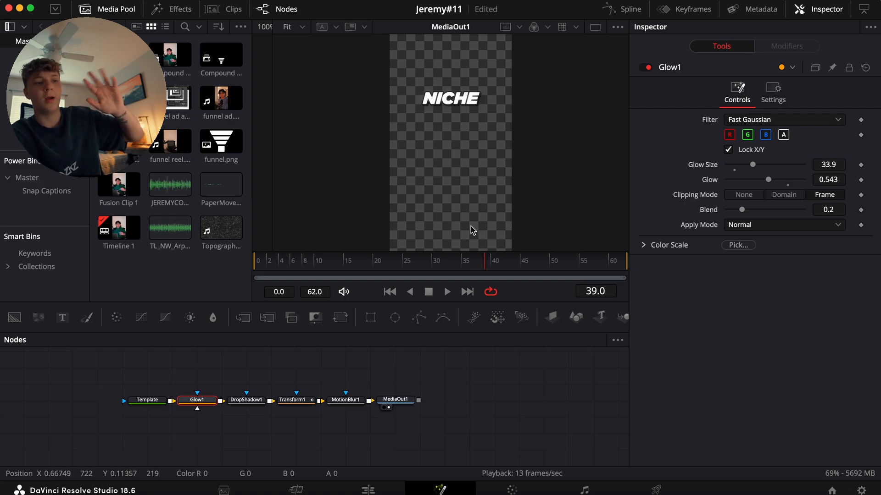
{"action": "left_click", "coordinate": [246, 399]}
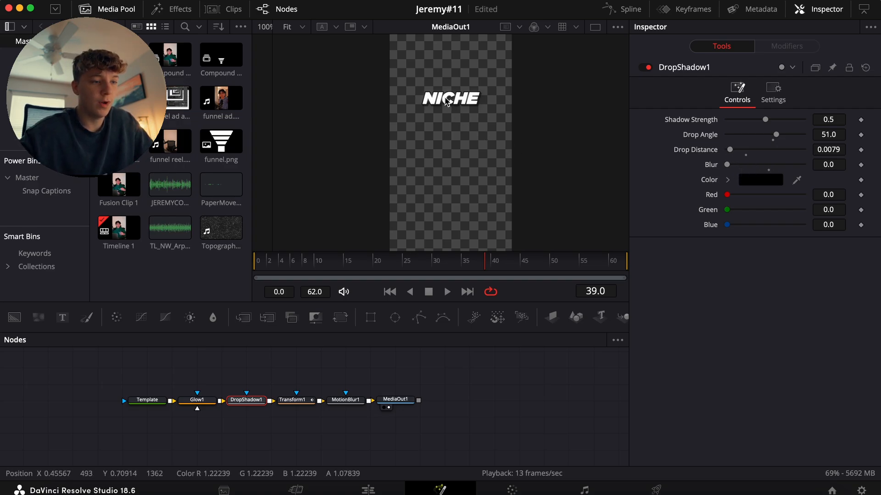
Enlarge the NICHE title to 200% in the viewer and lower the DropShadow1 shadow strength to 0.386
{"action": "left_click", "coordinate": [304, 28]}
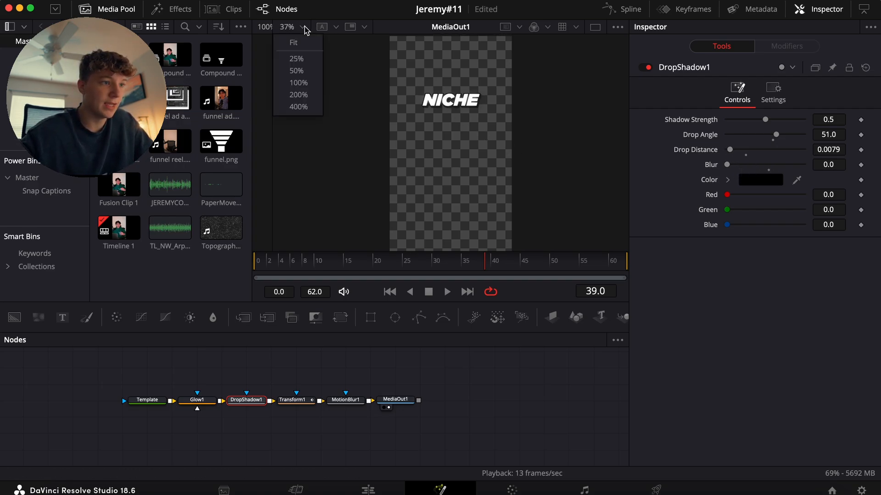
{"action": "left_click", "coordinate": [302, 94]}
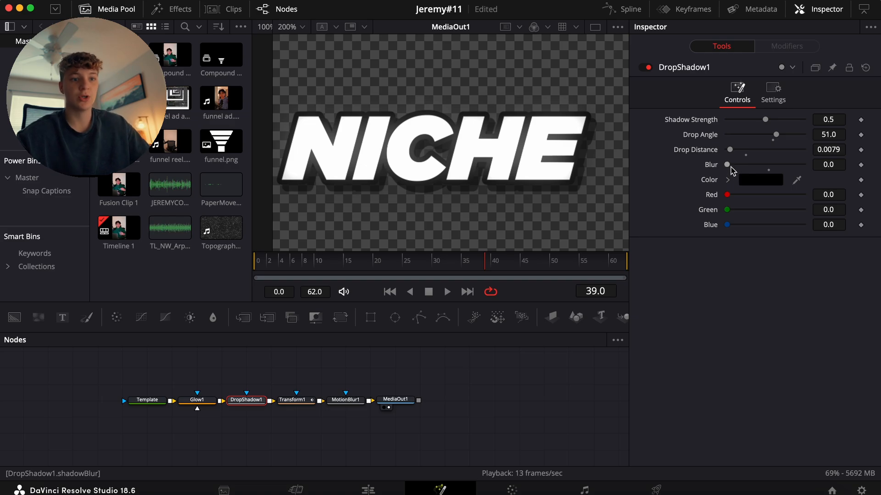
{"action": "left_click_drag", "start_coordinate": [727, 165], "coordinate": [679, 158]}
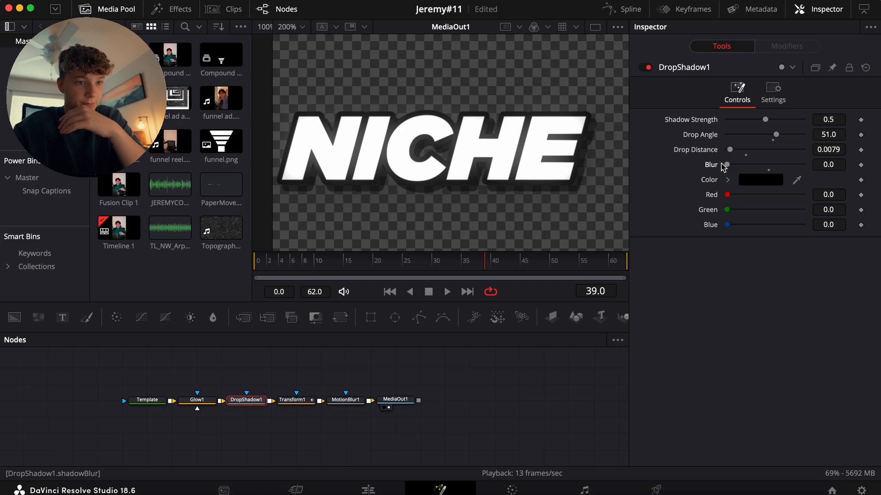
{"action": "left_click_drag", "start_coordinate": [765, 120], "coordinate": [761, 128]}
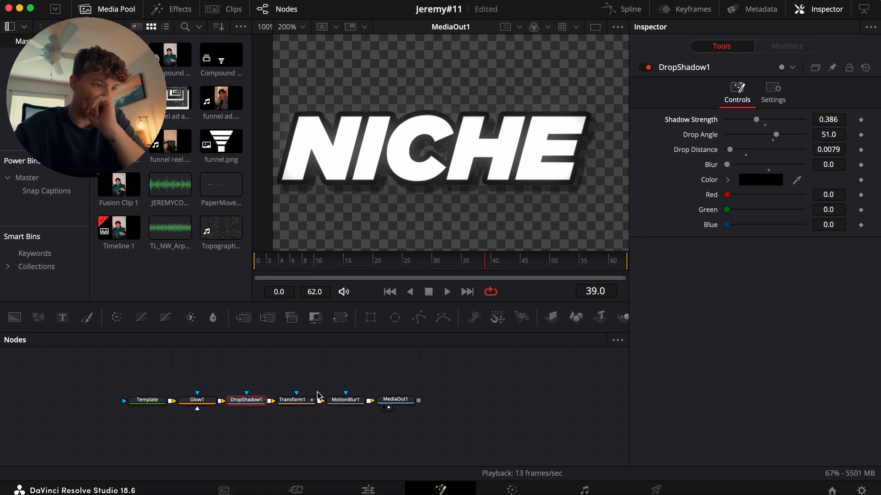
Examine Transform1's Center keyframes at frames 11 and 21, and fit the NICHE title back into the viewer
{"action": "left_click", "coordinate": [298, 401]}
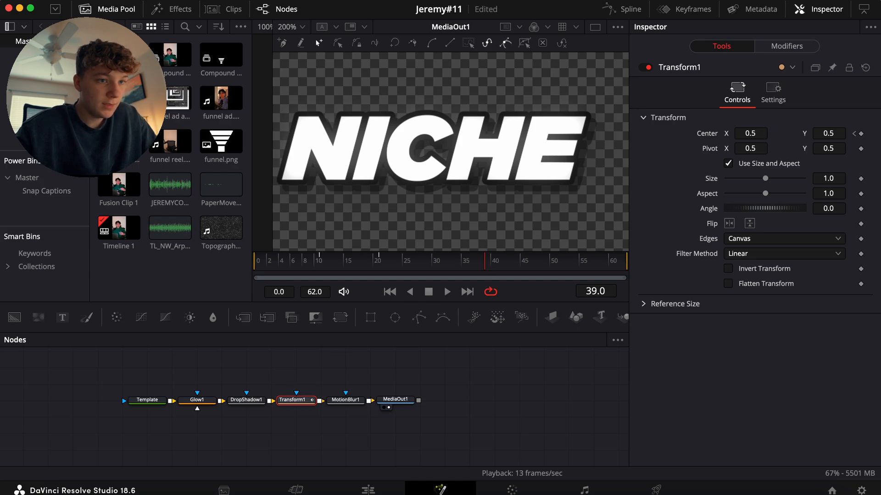
{"action": "left_click", "coordinate": [324, 269]}
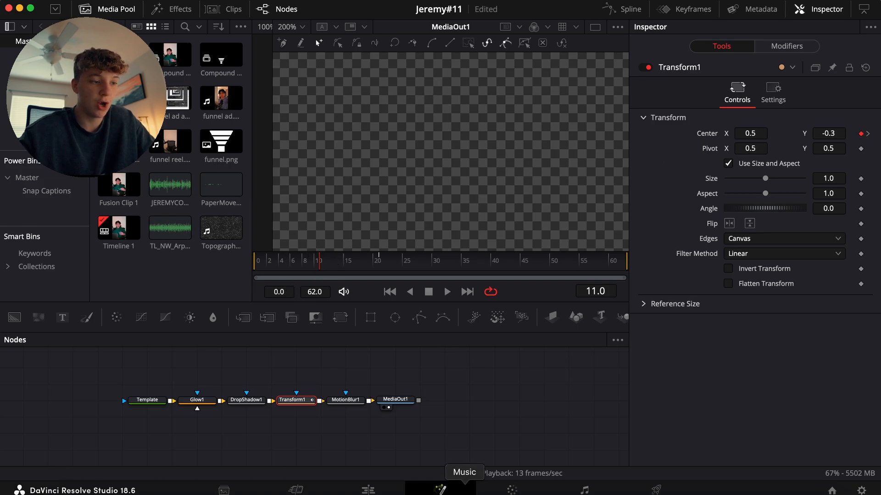
{"action": "key", "text": "space"}
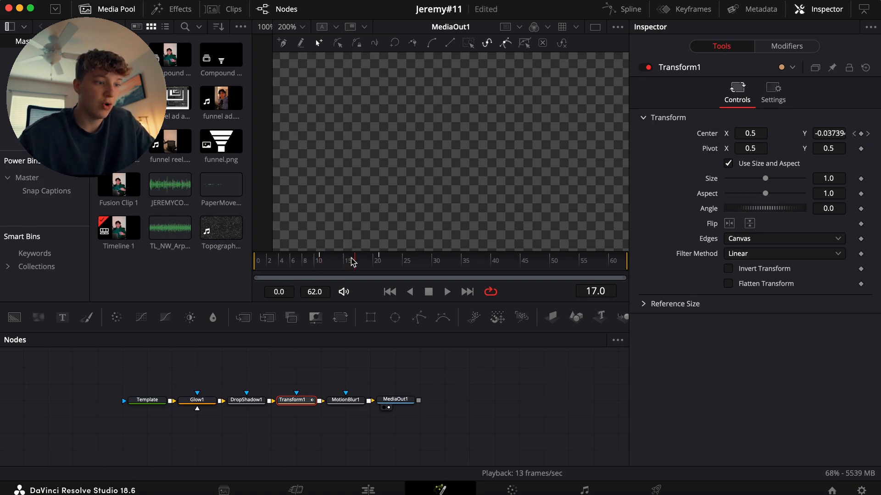
{"action": "key", "text": "Right"}
{"action": "key", "text": "Right"}
{"action": "key", "text": "Right"}
{"action": "key", "text": "Right"}
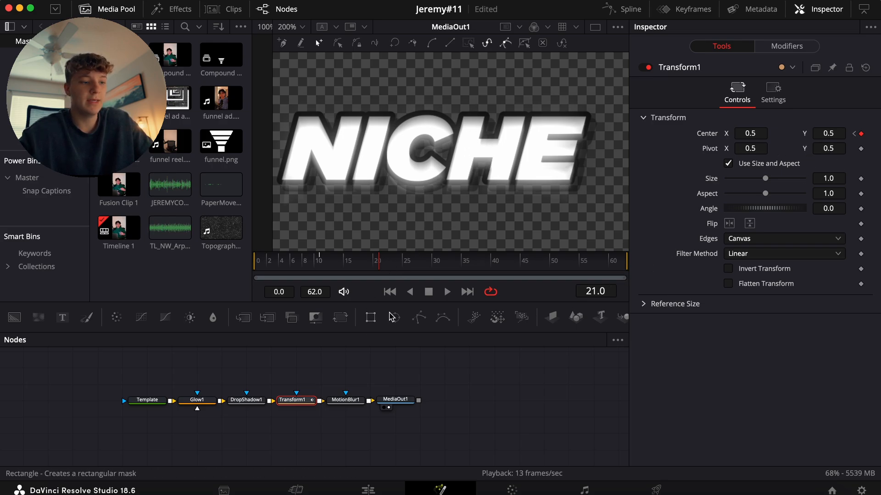
{"action": "left_click", "coordinate": [302, 27]}
{"action": "left_click", "coordinate": [294, 44]}
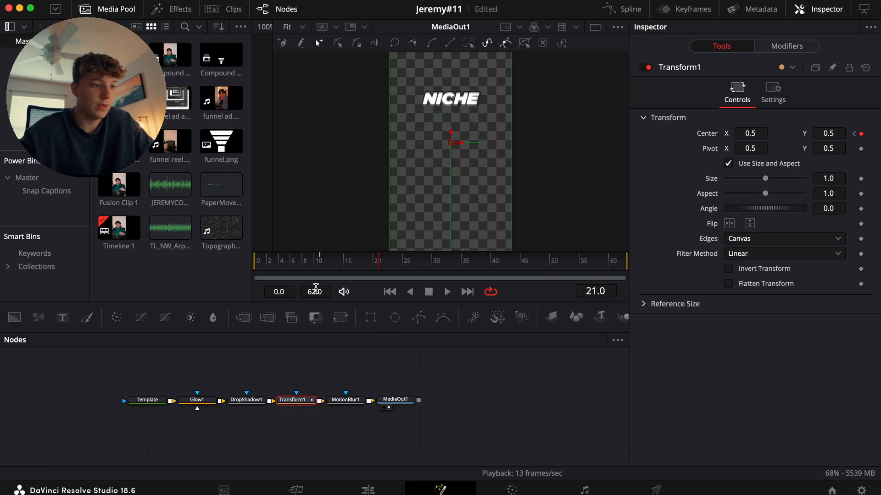
{"action": "mouse_move", "coordinate": [397, 265]}
{"action": "left_mouse_down"}
{"action": "mouse_move", "coordinate": [432, 263]}
{"action": "mouse_move", "coordinate": [321, 263]}
{"action": "mouse_move", "coordinate": [385, 266]}
{"action": "left_mouse_up"}
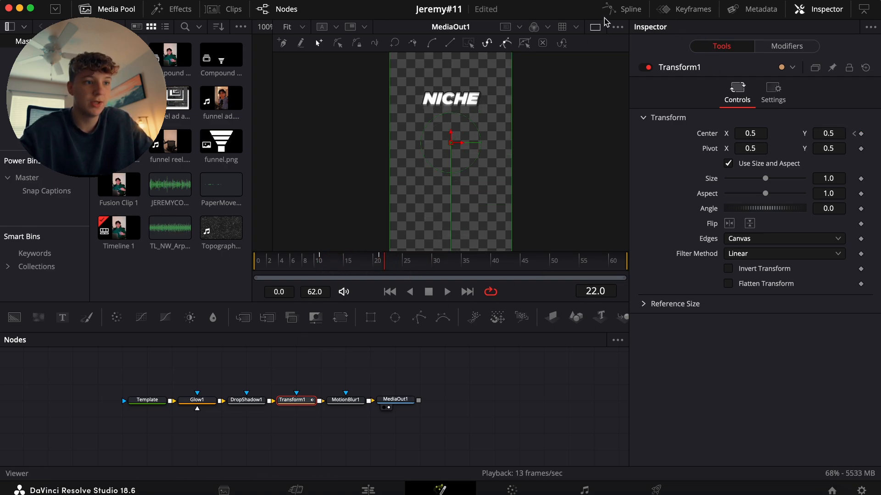
Display Transform1's displacement curve in the Spline editor and pull the last keyframe's ease handle back to about frame 16
{"action": "left_click", "coordinate": [622, 9]}
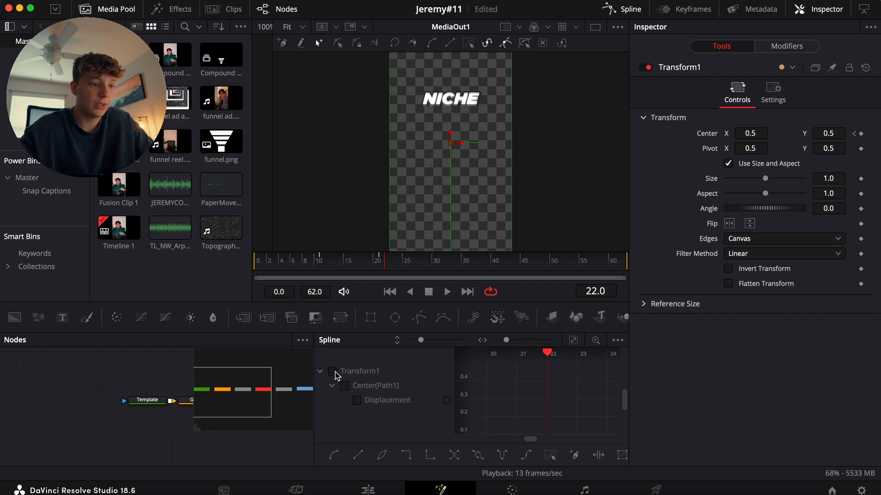
{"action": "left_click", "coordinate": [333, 372]}
{"action": "left_click", "coordinate": [573, 339]}
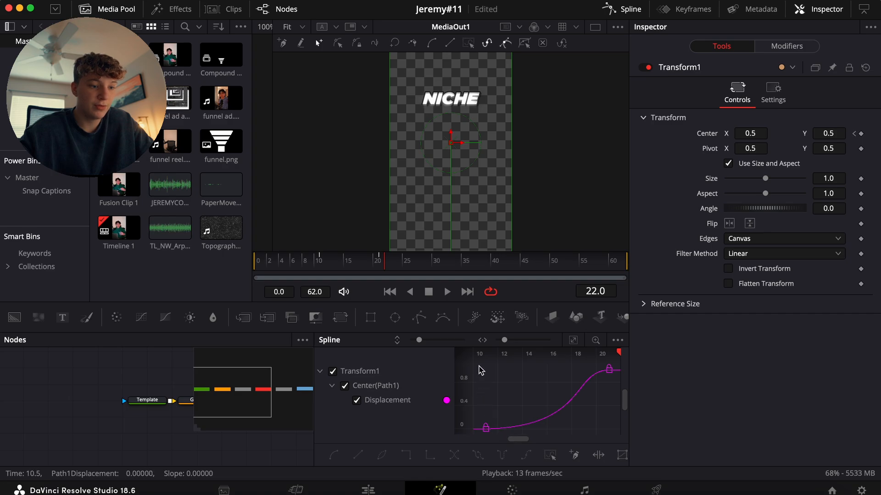
{"action": "left_click_drag", "start_coordinate": [478, 366], "coordinate": [623, 432]}
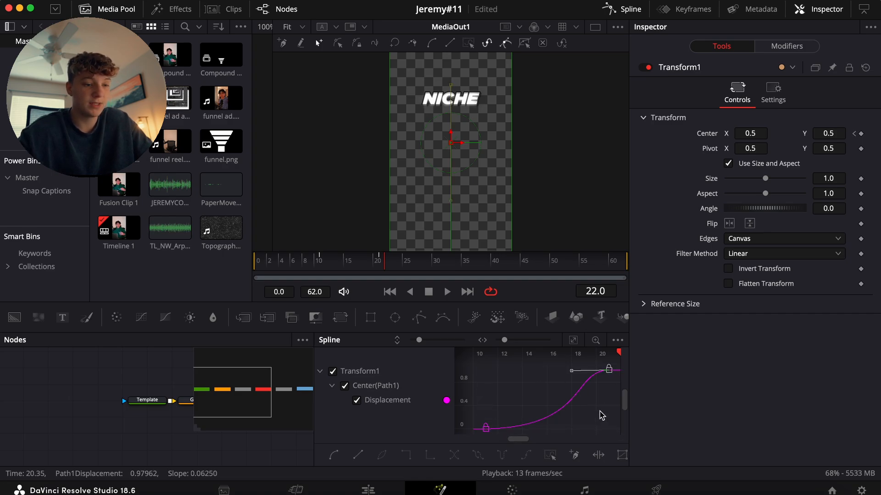
{"action": "left_click_drag", "start_coordinate": [605, 377], "coordinate": [545, 380]}
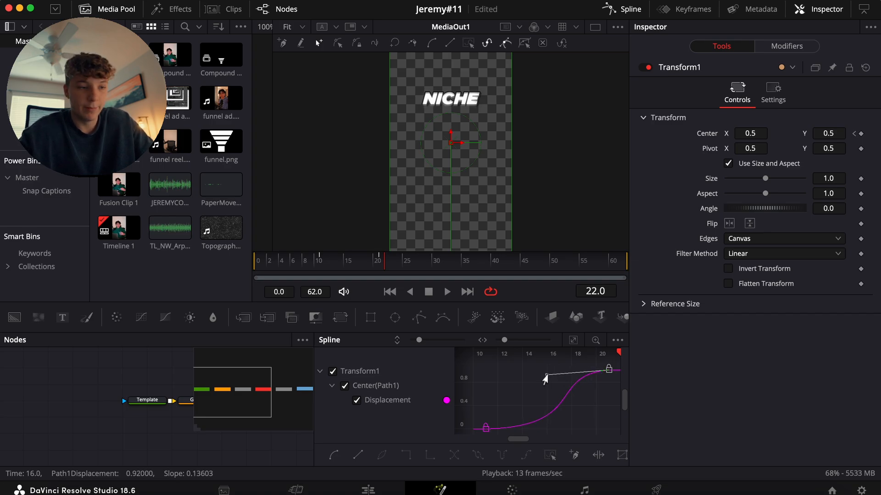
{"action": "left_click", "coordinate": [624, 10]}
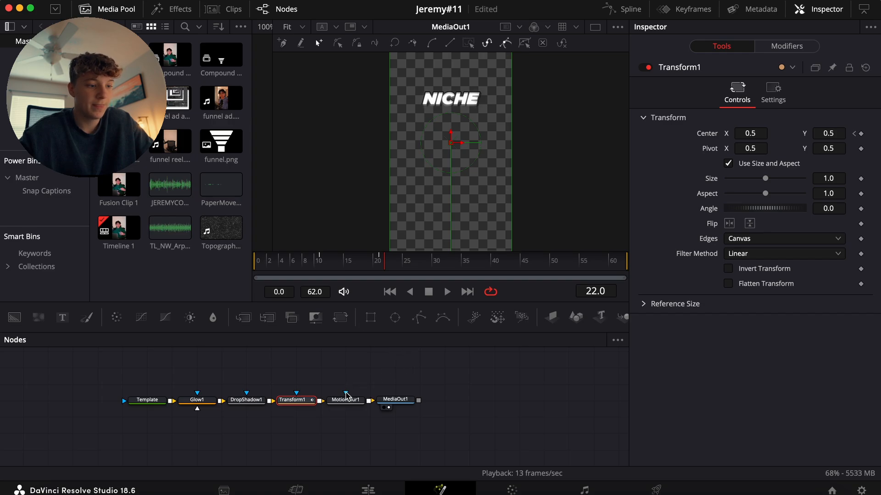
Examine the MotionBlur1 node settings, and inspect the AUTHORITY title on V4 back on the edit timeline
{"action": "left_click", "coordinate": [347, 400]}
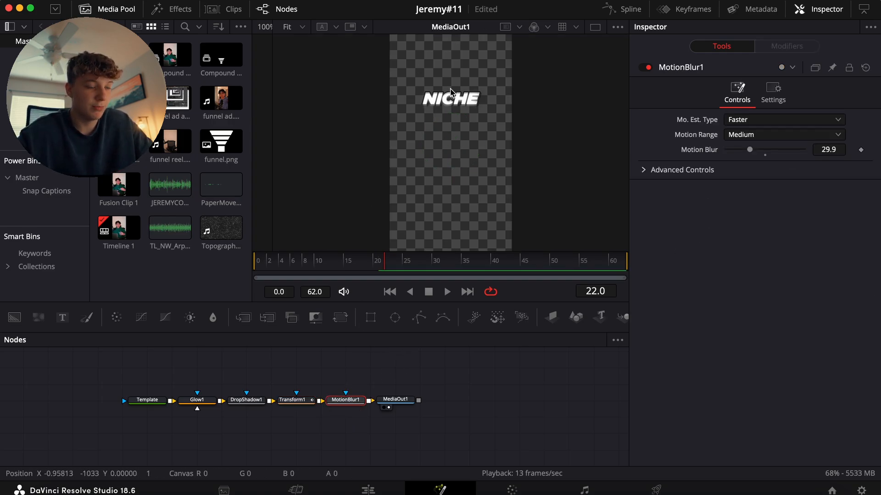
{"action": "left_click", "coordinate": [367, 492]}
{"action": "left_click", "coordinate": [507, 377]}
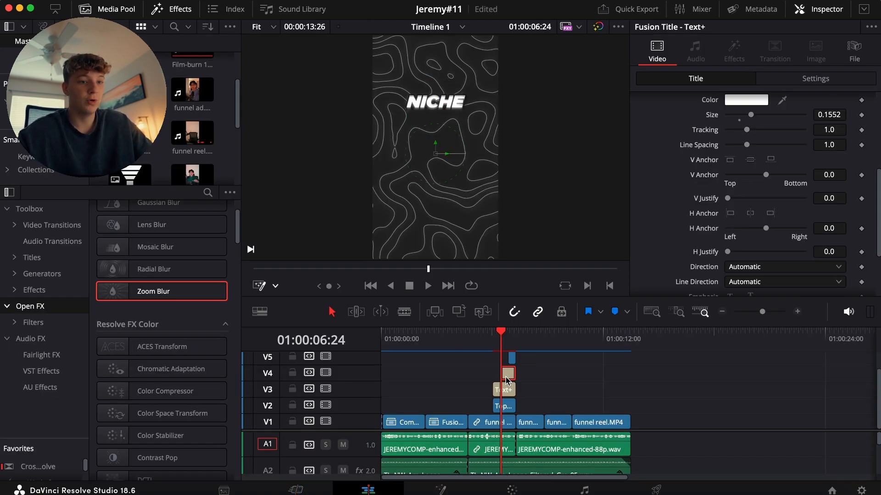
{"action": "scroll", "coordinate": [506, 380], "scroll_direction": "up", "scroll_amount": 2}
{"action": "scroll", "coordinate": [651, 227], "scroll_direction": "up", "scroll_amount": 5}
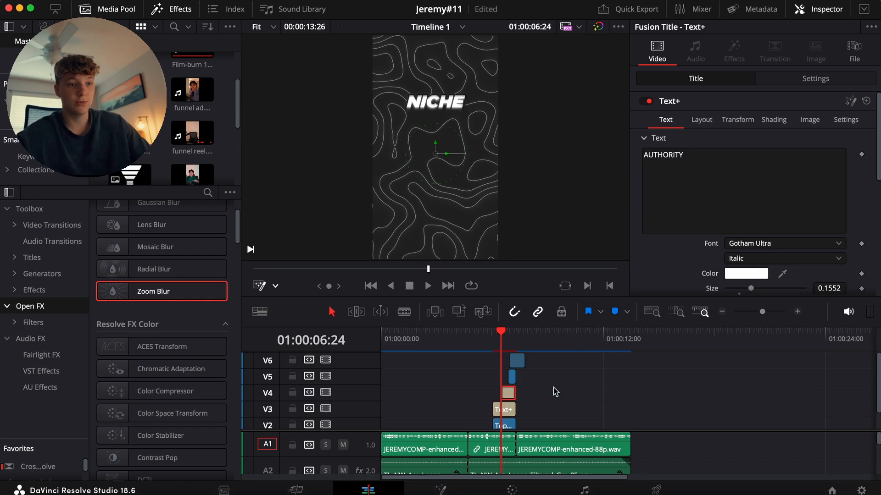
Inspect the film burn clip's Screen composite settings on V6 and scrub the graphics to 01:00:07:08
{"action": "left_click", "coordinate": [507, 343]}
{"action": "left_click", "coordinate": [513, 345]}
{"action": "left_click", "coordinate": [518, 365]}
{"action": "left_click", "coordinate": [512, 341]}
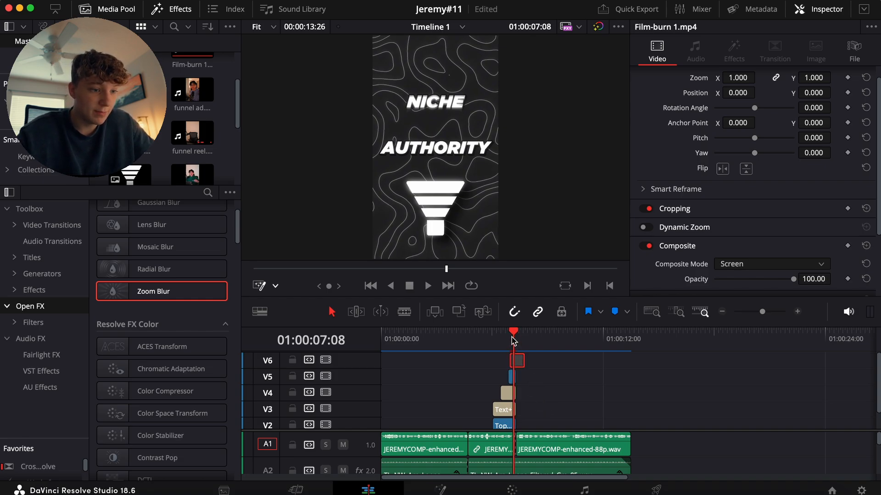
Open the funnel graphic's node tree in Fusion and examine its DropShadow1 settings with the viewer at 100%
{"action": "left_click", "coordinate": [512, 378]}
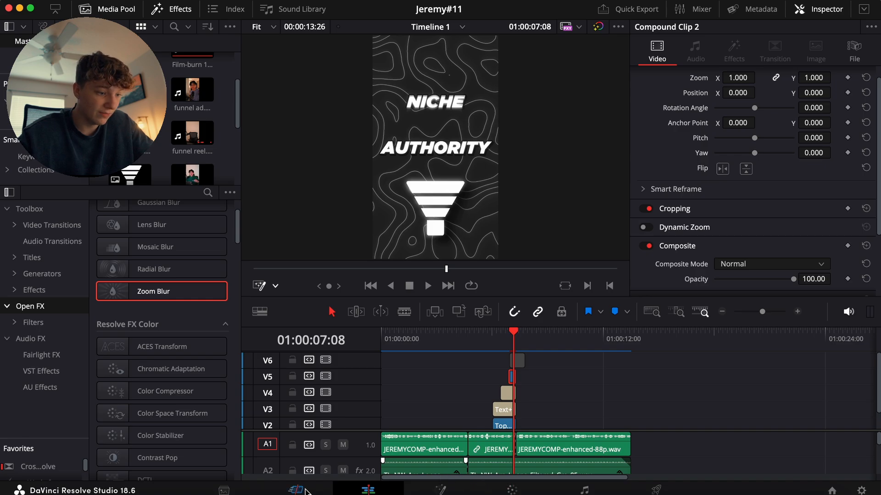
{"action": "left_click", "coordinate": [441, 490]}
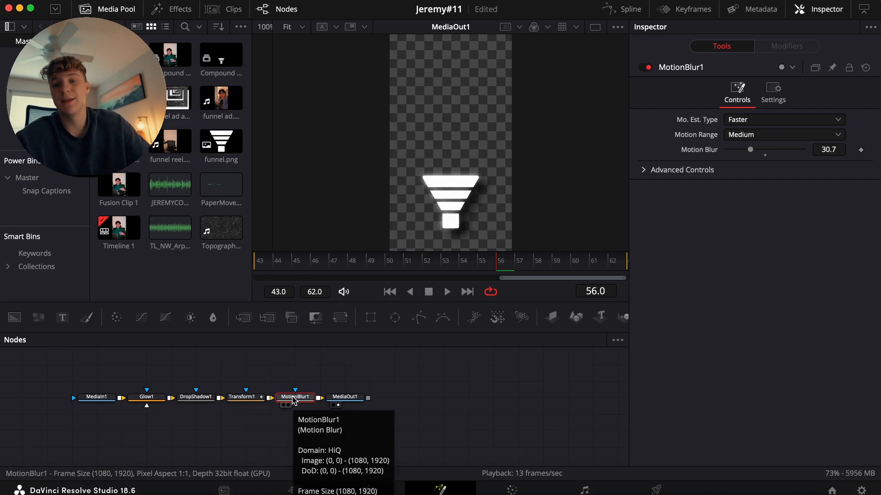
{"action": "left_click", "coordinate": [198, 401]}
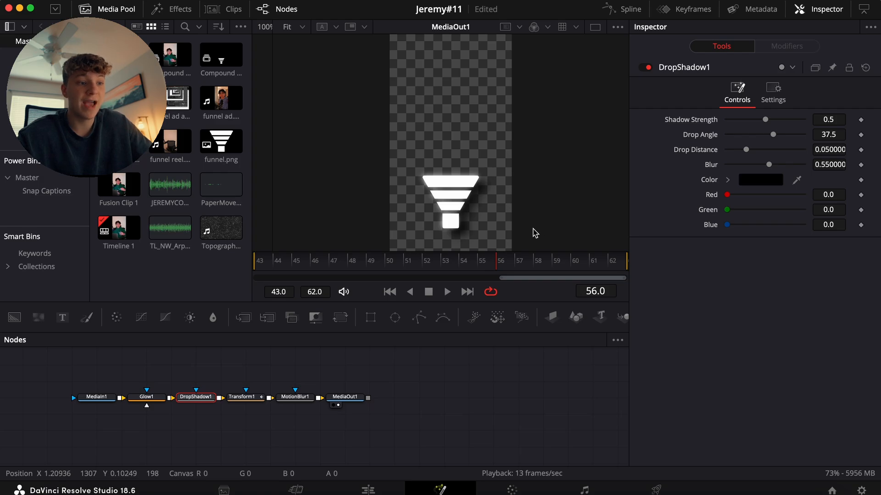
{"action": "left_click", "coordinate": [301, 27]}
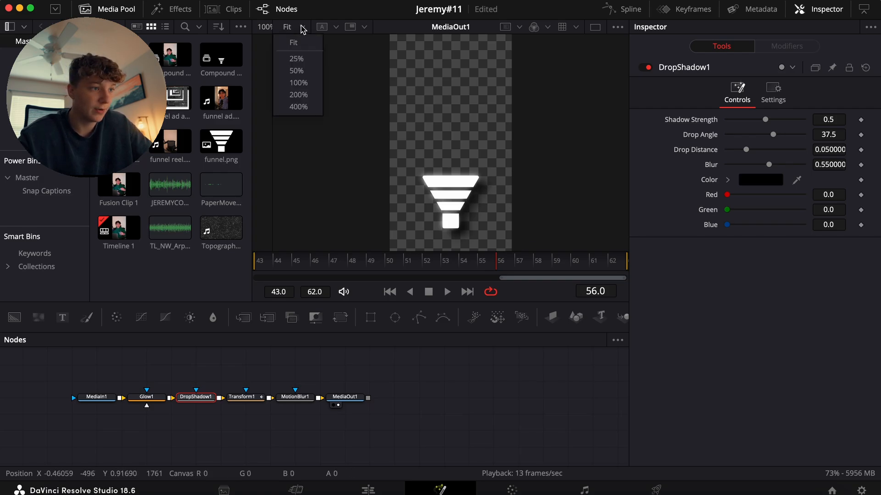
{"action": "left_click", "coordinate": [299, 86]}
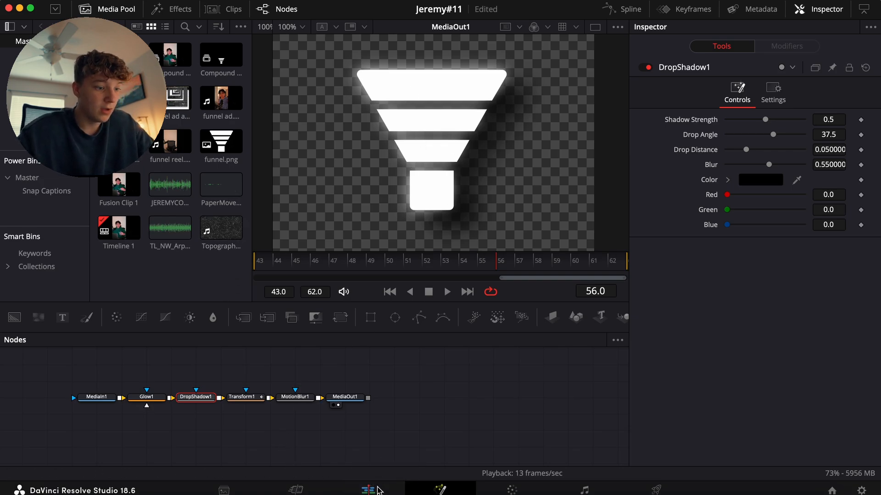
Return to the edit timeline and play the graphics sequence from 01:00:06:02 through the film burn transition
{"action": "left_click", "coordinate": [378, 490]}
{"action": "left_click", "coordinate": [492, 335]}
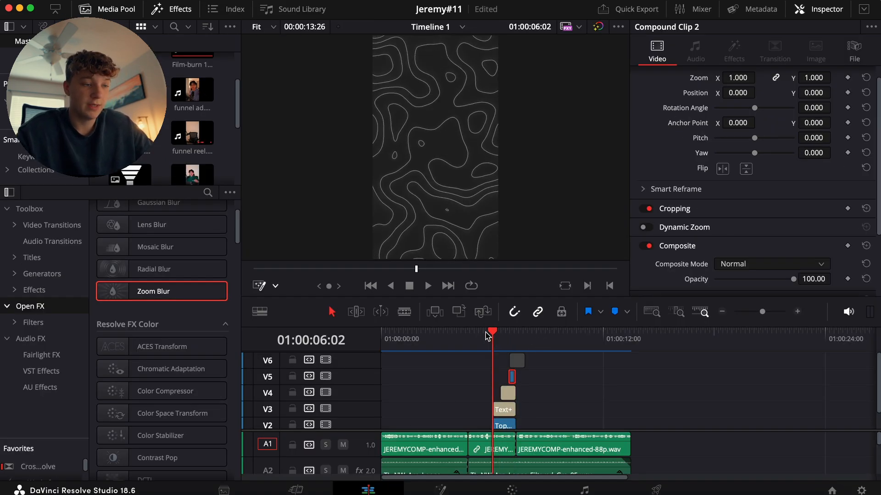
{"action": "key", "text": "space"}
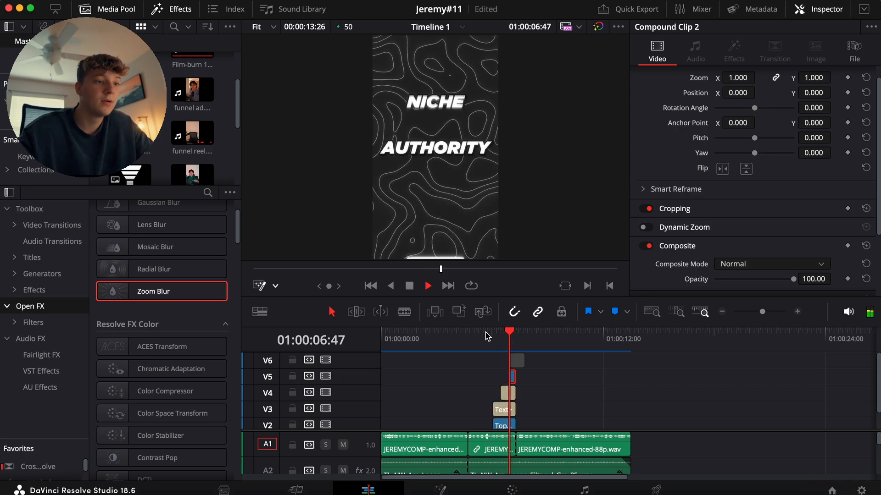
{"action": "key", "text": "space"}
{"action": "left_click", "coordinate": [518, 362]}
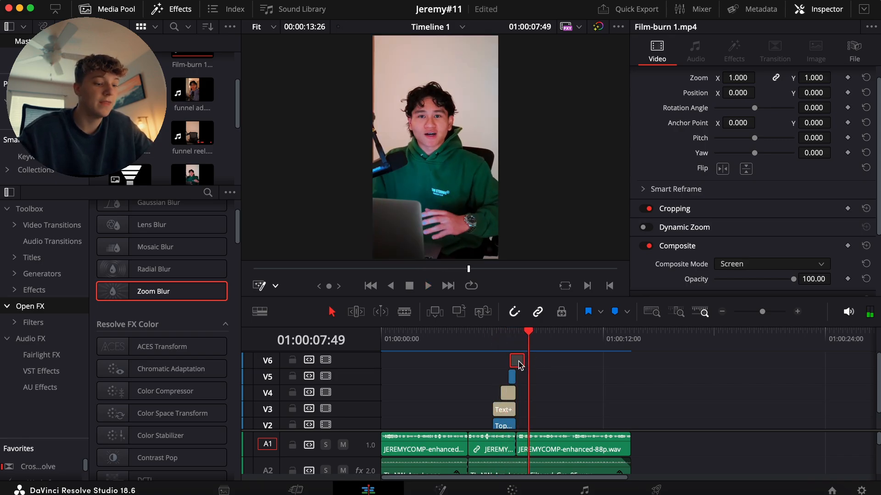
{"action": "left_click", "coordinate": [510, 339]}
{"action": "key", "text": "space"}
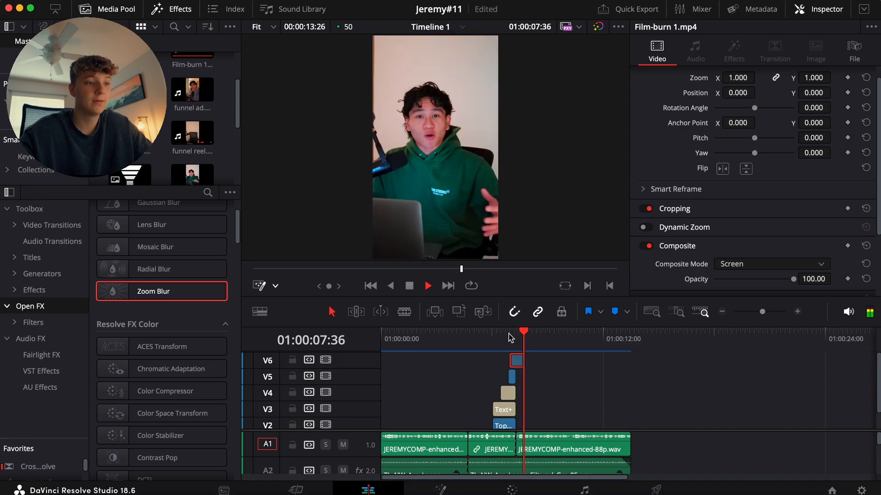
Reveal the sound effect tracks A3 to A5 and play the reel through the graphics sequence
{"action": "scroll", "coordinate": [571, 410], "scroll_direction": "down", "scroll_amount": 2}
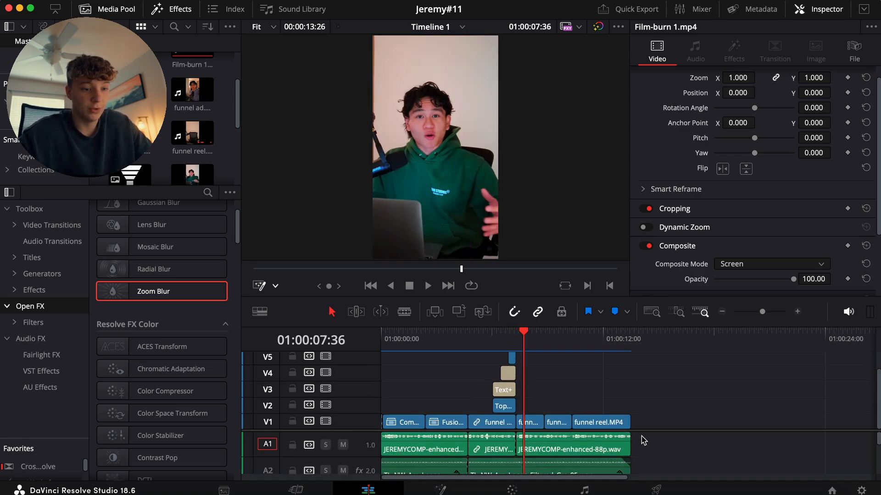
{"action": "left_click_drag", "start_coordinate": [641, 430], "coordinate": [641, 399]}
{"action": "scroll", "coordinate": [652, 431], "scroll_direction": "down", "scroll_amount": 3}
{"action": "left_click", "coordinate": [657, 433]}
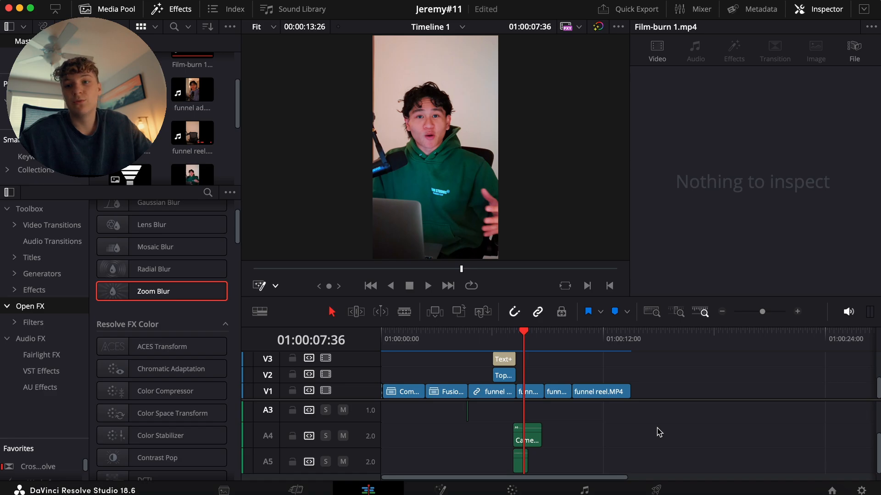
{"action": "left_click", "coordinate": [492, 339]}
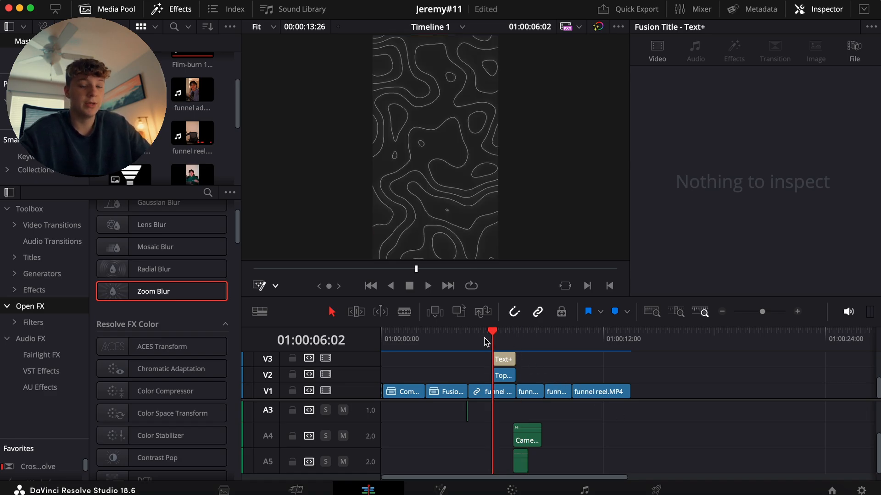
{"action": "left_click", "coordinate": [466, 339]}
{"action": "key", "text": "space"}
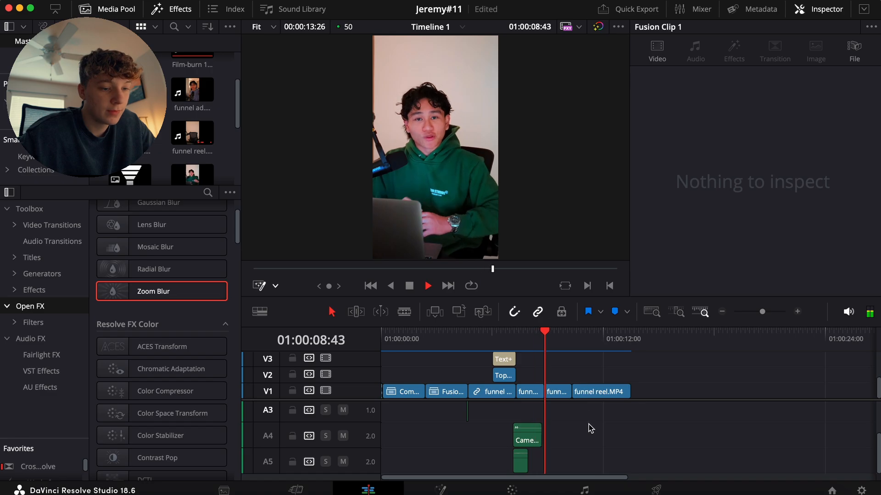
Add an Adjustment Clip on V2 at 01:00:07:18, directly after the topographic background clip
{"action": "scroll", "coordinate": [578, 413], "scroll_direction": "up", "scroll_amount": 3}
{"action": "left_click", "coordinate": [509, 340]}
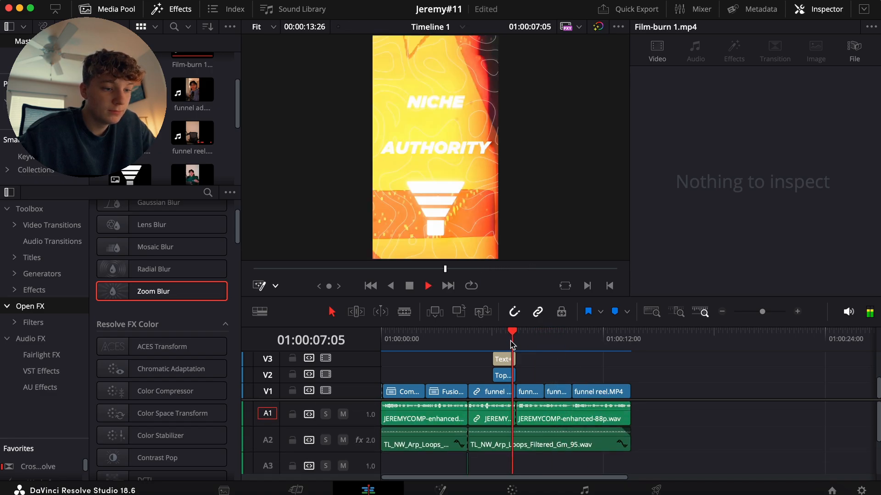
{"action": "key", "text": "space"}
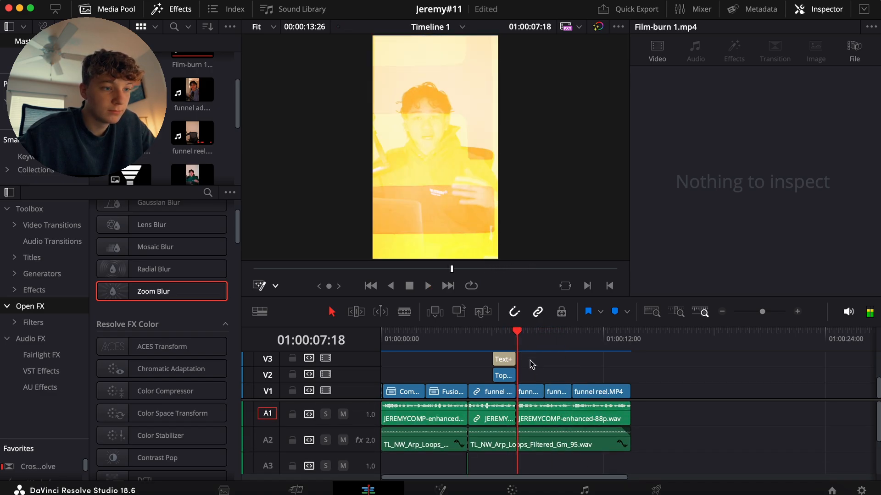
{"action": "left_click", "coordinate": [34, 290]}
{"action": "scroll", "coordinate": [97, 264], "scroll_direction": "up", "scroll_amount": 10}
{"action": "left_click_drag", "start_coordinate": [161, 233], "coordinate": [525, 376]}
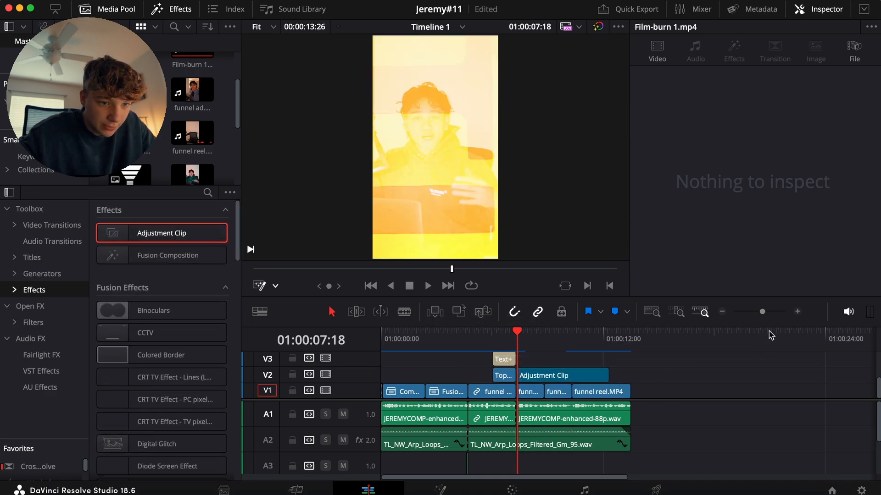
Split the Adjustment Clip on V2 at 01:00:08:42, at the next cut on V1, and delete the part after it
{"action": "left_click", "coordinate": [798, 312]}
{"action": "left_click", "coordinate": [798, 312]}
{"action": "left_click", "coordinate": [642, 376]}
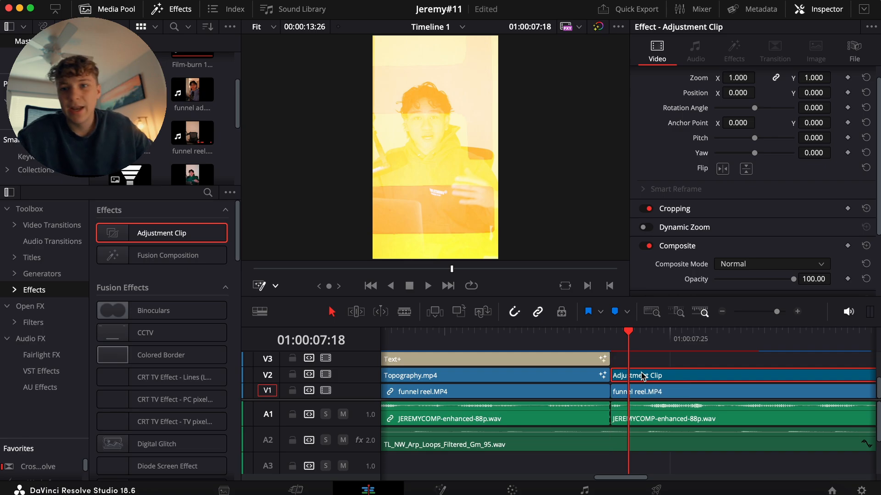
{"action": "left_click", "coordinate": [721, 311]}
{"action": "left_click", "coordinate": [722, 312]}
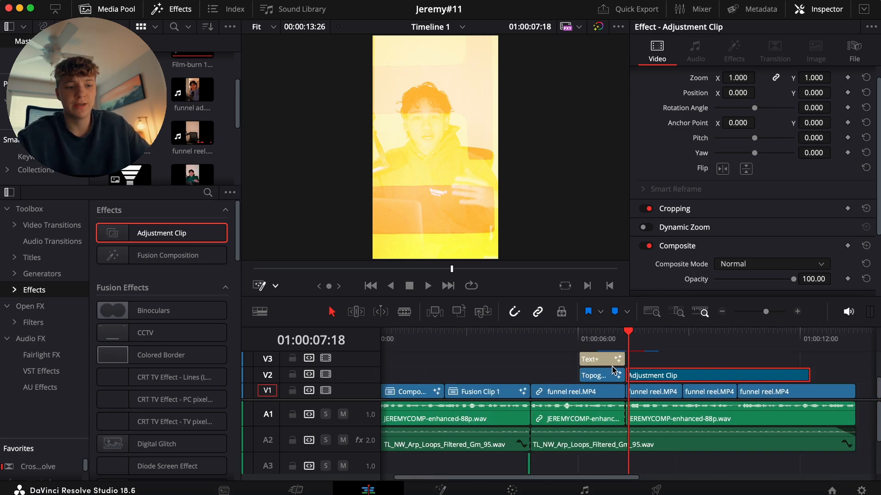
{"action": "left_click_drag", "start_coordinate": [635, 340], "coordinate": [683, 339]}
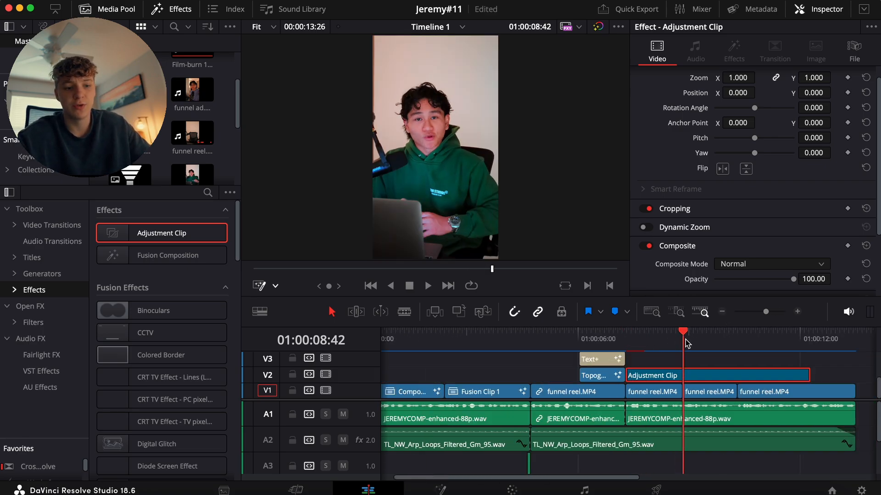
{"action": "key", "text": "super+b"}
{"action": "left_click", "coordinate": [696, 376]}
{"action": "key", "text": "Delete"}
Apply the MagicZoomV3 effect to the shortened Adjustment Clip and set its Zoom Type to Zoom&Hold
{"action": "left_click", "coordinate": [645, 340]}
{"action": "left_click", "coordinate": [647, 379]}
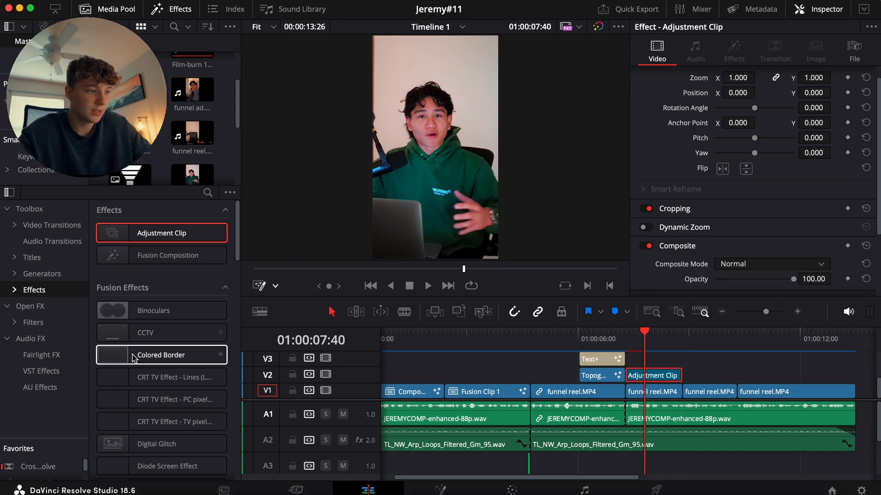
{"action": "scroll", "coordinate": [147, 356], "scroll_direction": "down", "scroll_amount": 15}
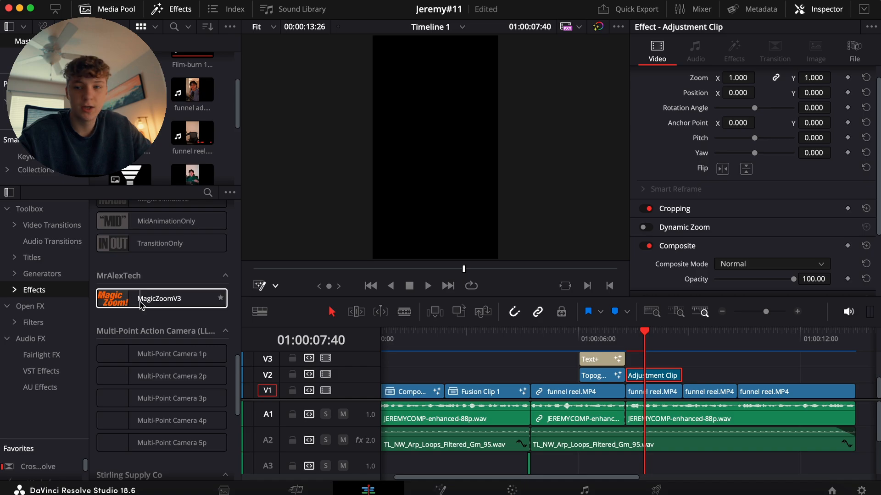
{"action": "left_click_drag", "start_coordinate": [141, 305], "coordinate": [651, 375]}
{"action": "left_click", "coordinate": [765, 190]}
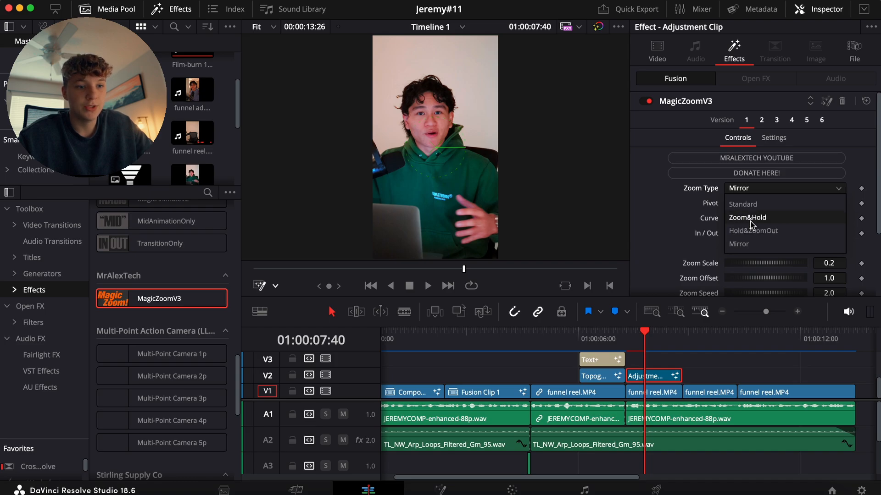
{"action": "left_click", "coordinate": [751, 225]}
Set MagicZoomV3's Zoom Scale to 0.287 and move its pivot onto the speaker's face, at X 0.447368, Y 0.607526
{"action": "scroll", "coordinate": [765, 180], "scroll_direction": "down", "scroll_amount": 4}
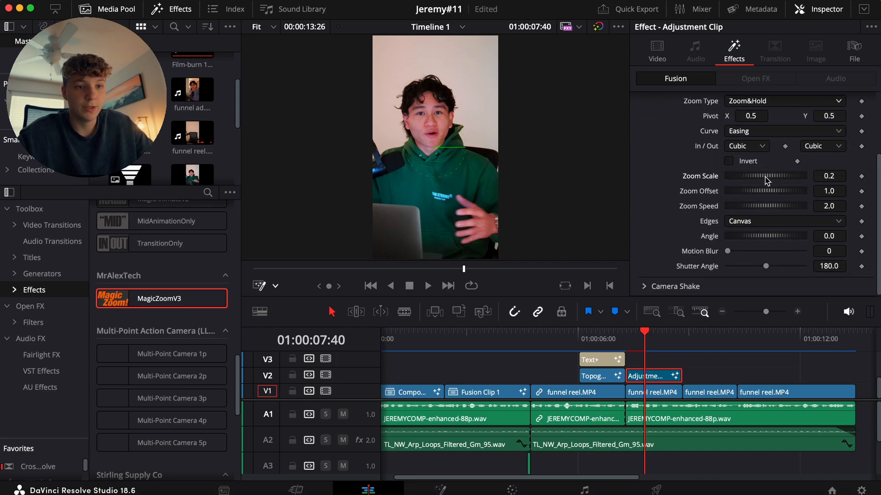
{"action": "left_click_drag", "start_coordinate": [765, 180], "coordinate": [769, 181]}
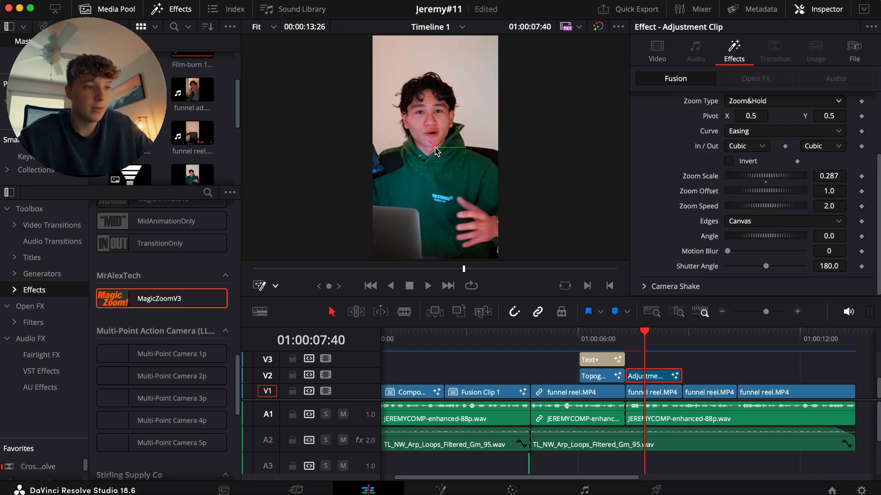
{"action": "left_click_drag", "start_coordinate": [435, 148], "coordinate": [430, 127]}
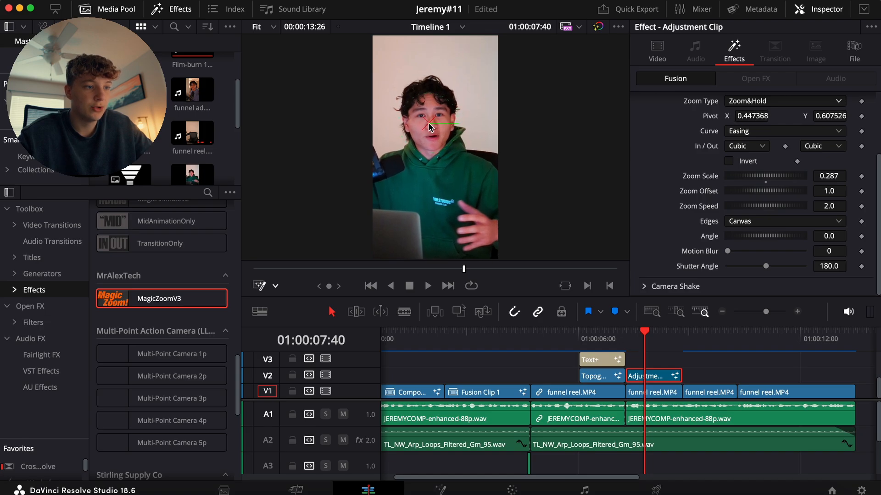
Check the Fusion Overlay option among the viewer's overlay modes and return the playhead to the Adjustment Clip's start at 01:00:07:15
{"action": "left_click", "coordinate": [275, 286]}
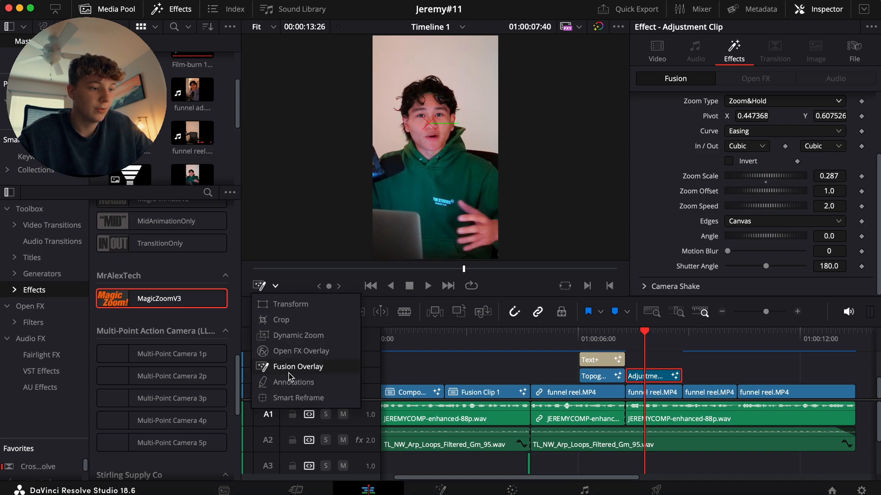
{"action": "left_click", "coordinate": [476, 364]}
{"action": "left_click", "coordinate": [626, 339]}
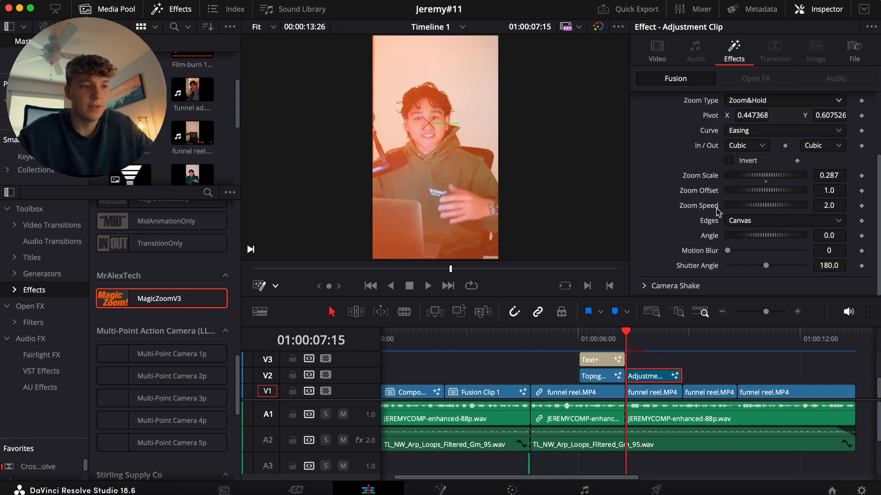
Add camera shake to the selected adjustment clip with Motion Scale 0.304 and Speed Scale 0.11, and play it back
{"action": "left_click", "coordinate": [644, 286]}
{"action": "scroll", "coordinate": [646, 289], "scroll_direction": "down", "scroll_amount": 3}
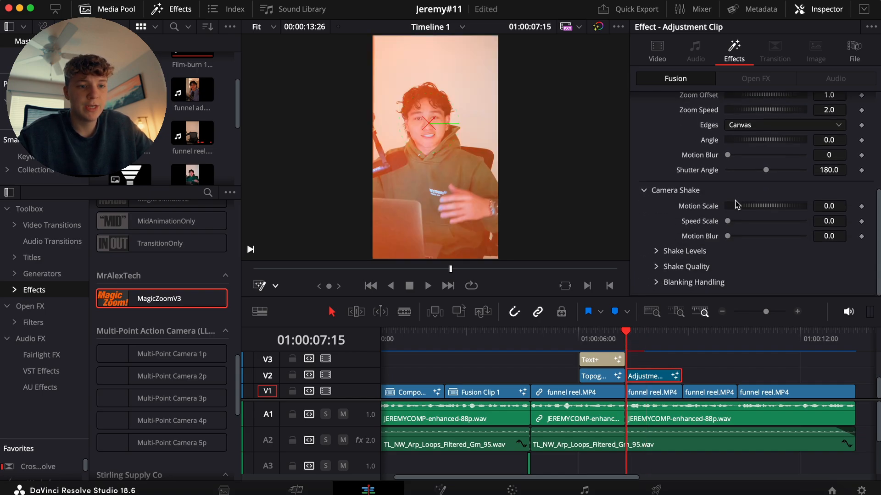
{"action": "mouse_move", "coordinate": [737, 205]}
{"action": "left_mouse_down"}
{"action": "mouse_move", "coordinate": [764, 206]}
{"action": "mouse_move", "coordinate": [737, 222]}
{"action": "left_mouse_up"}
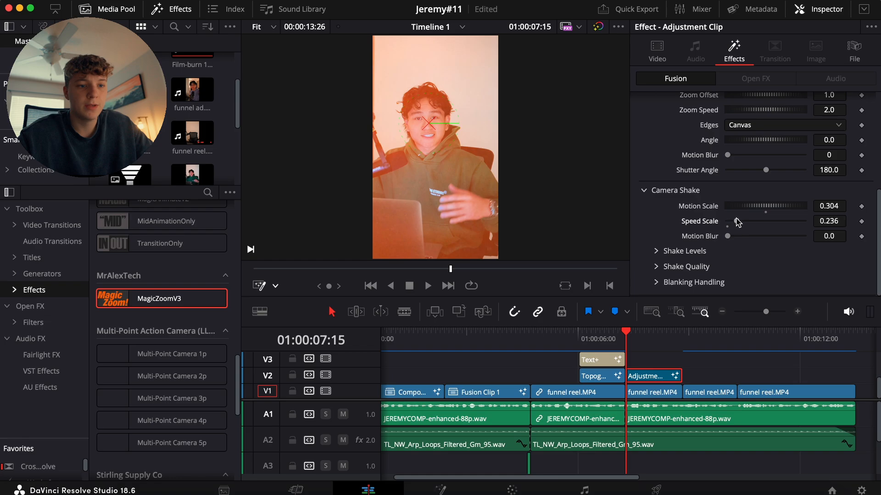
{"action": "key", "text": "space"}
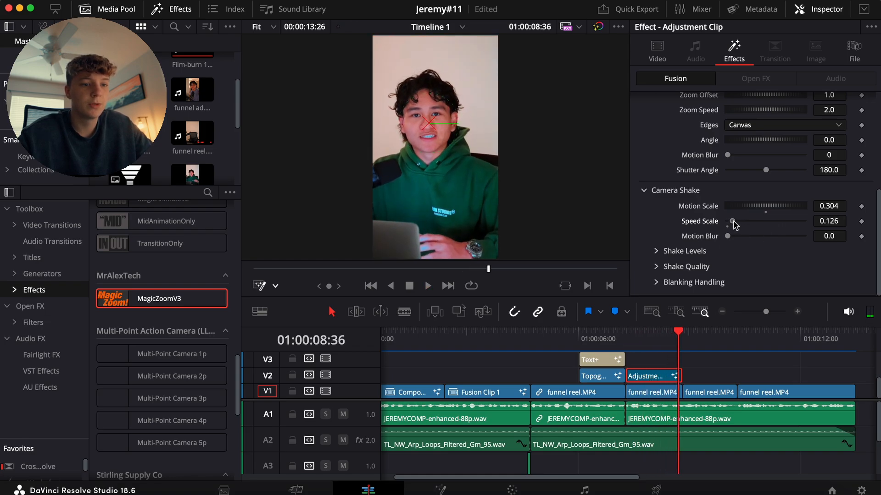
{"action": "left_click_drag", "start_coordinate": [734, 224], "coordinate": [732, 225]}
{"action": "left_click", "coordinate": [626, 340]}
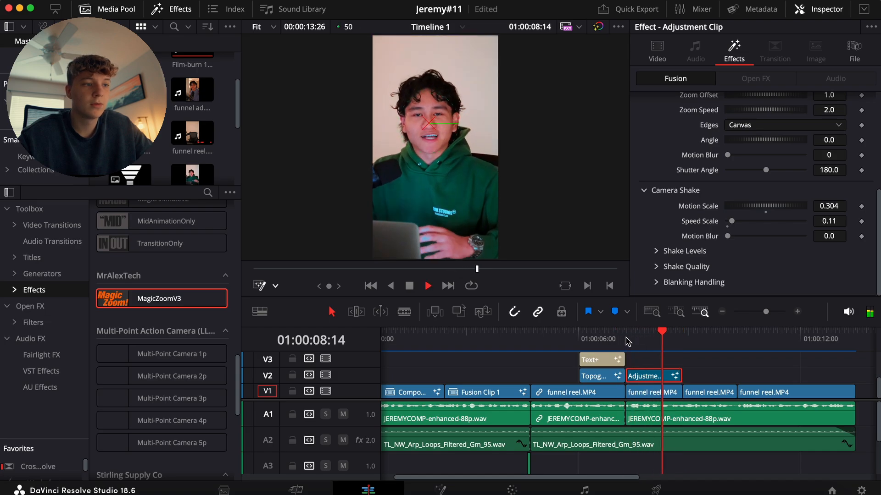
Place a copy of the adjustment clip on V2 over the last funnel reel clip, spanning from 01:00:10:16 to its end
{"action": "left_click", "coordinate": [684, 342]}
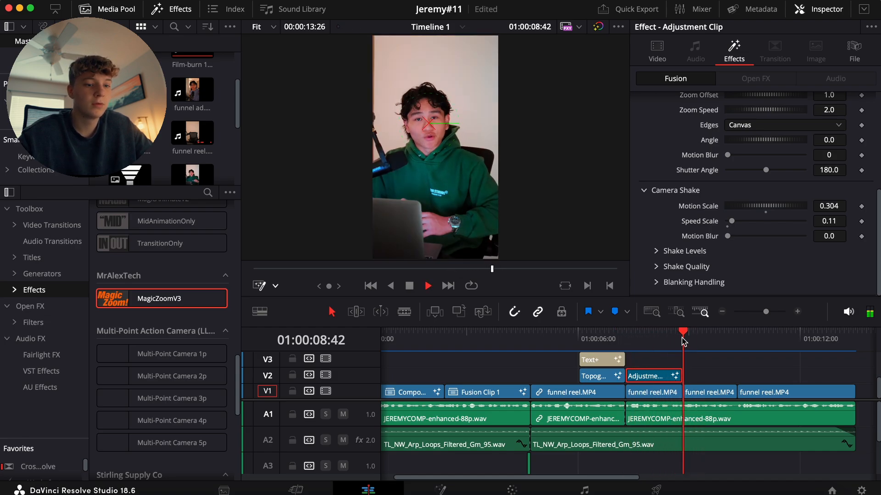
{"action": "left_click", "coordinate": [716, 365]}
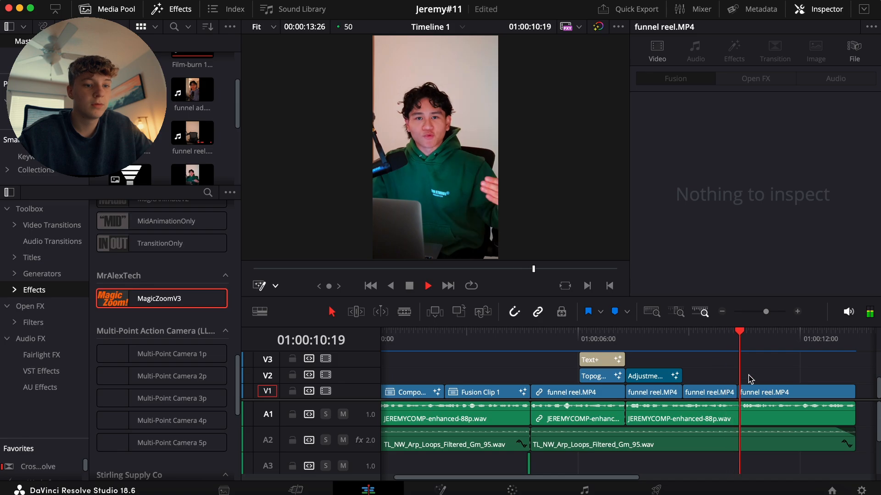
{"action": "left_click", "coordinate": [737, 343]}
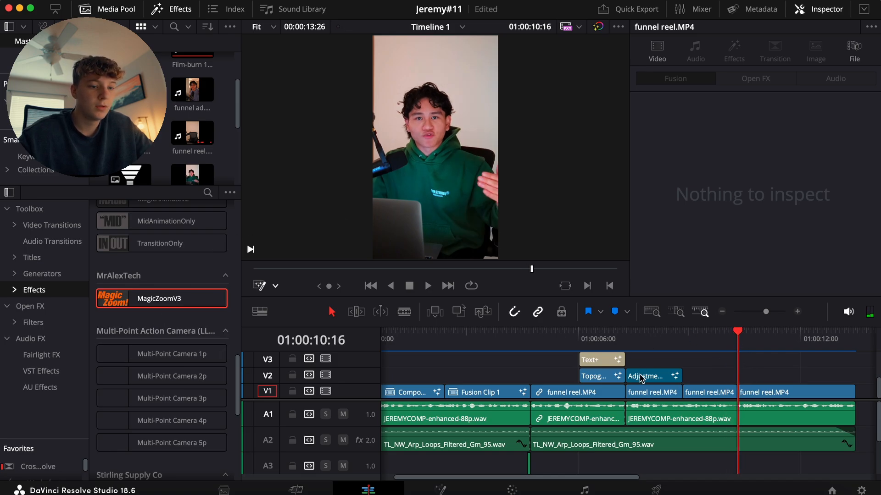
{"action": "left_click_drag", "start_coordinate": [642, 376], "coordinate": [854, 376]}
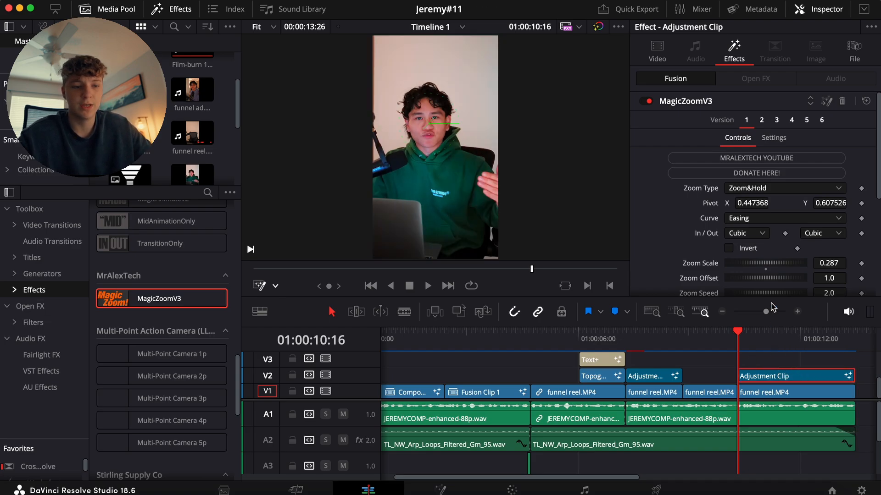
Set the copied adjustment clip's MagicZoomV3 zoom type to Mirror and play back the section
{"action": "left_click", "coordinate": [765, 189]}
{"action": "left_click", "coordinate": [755, 245]}
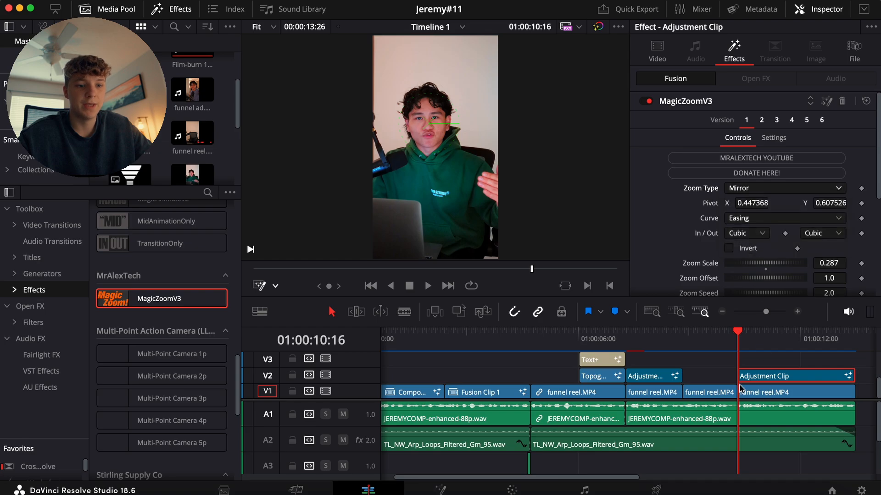
{"action": "left_click", "coordinate": [762, 361]}
{"action": "key", "text": "space"}
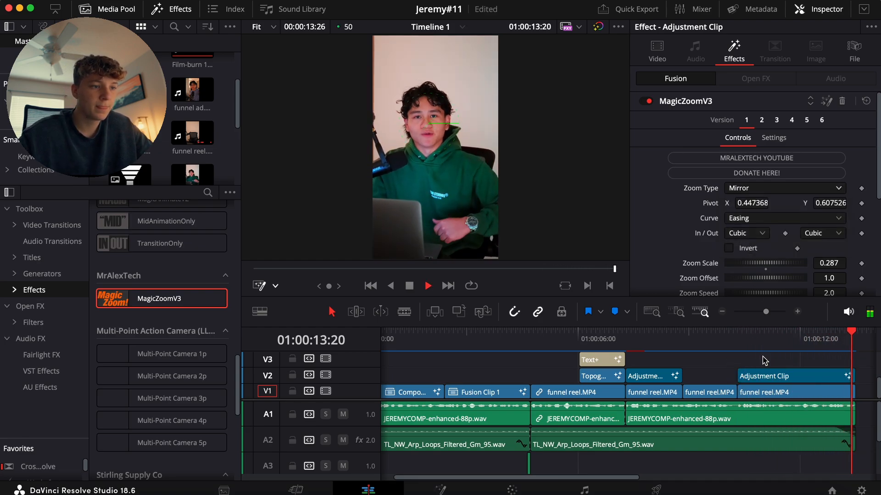
Review the opening of the edit from the start of the timeline
{"action": "left_click", "coordinate": [725, 313]}
{"action": "left_click_drag", "start_coordinate": [631, 339], "coordinate": [305, 358]}
{"action": "key", "text": "space"}
{"action": "key", "text": "space"}
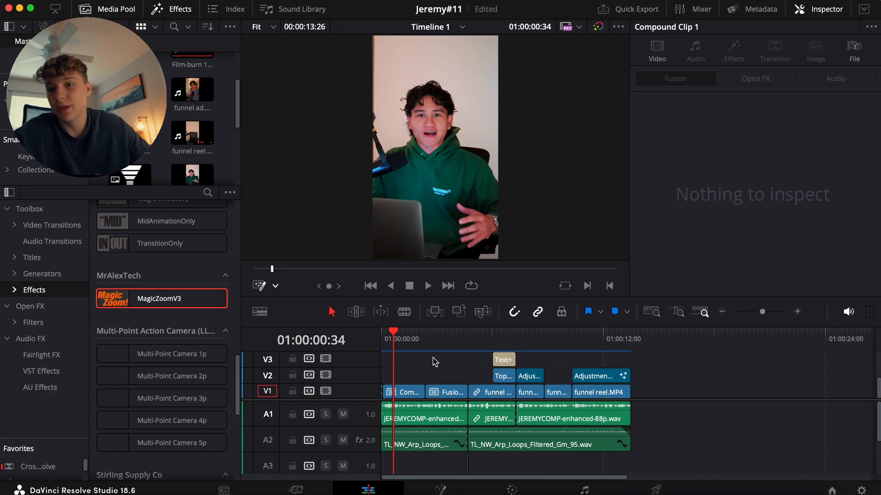
{"action": "key", "text": "Home"}
{"action": "key", "text": "space"}
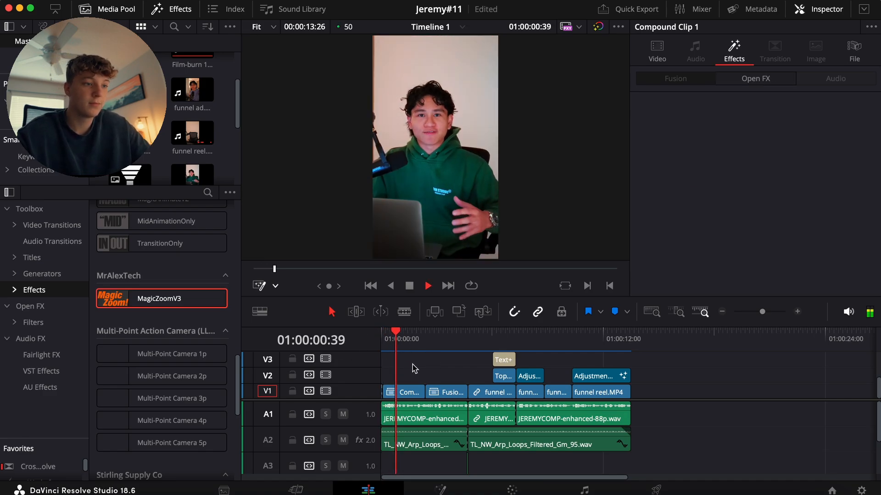
{"action": "key", "text": "space"}
{"action": "key", "text": "Home"}
Switch to Finder and open the SFX folder on the Extreme SSD in icon view
{"action": "key", "text": "super+Tab"}
{"action": "scroll", "coordinate": [297, 232], "scroll_direction": "down", "scroll_amount": 3}
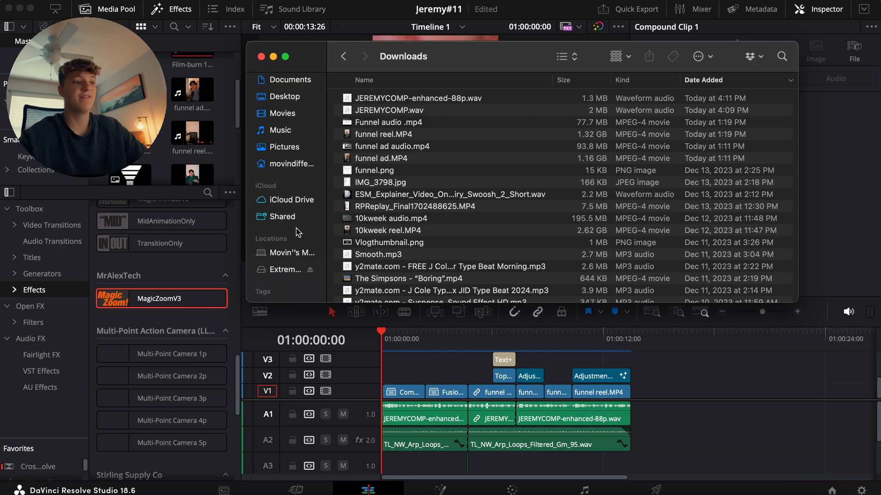
{"action": "left_click", "coordinate": [284, 270]}
{"action": "left_click", "coordinate": [567, 56]}
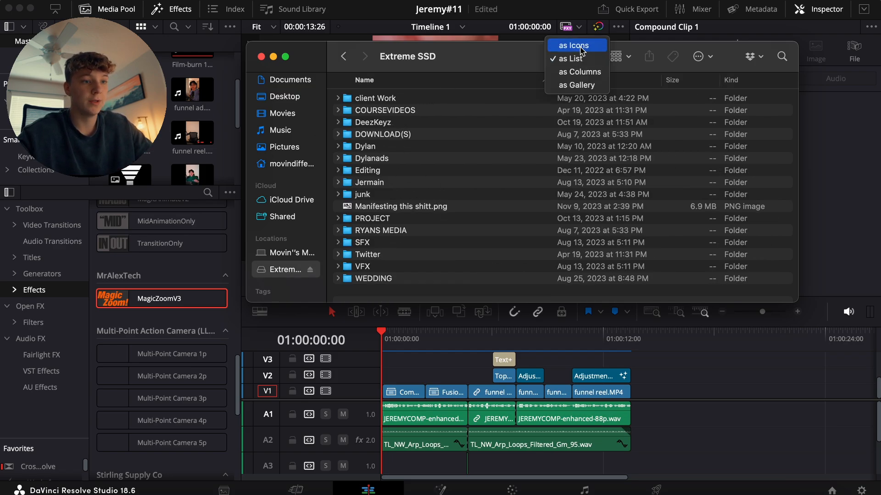
{"action": "left_click", "coordinate": [573, 44]}
{"action": "double_click", "coordinate": [366, 239]}
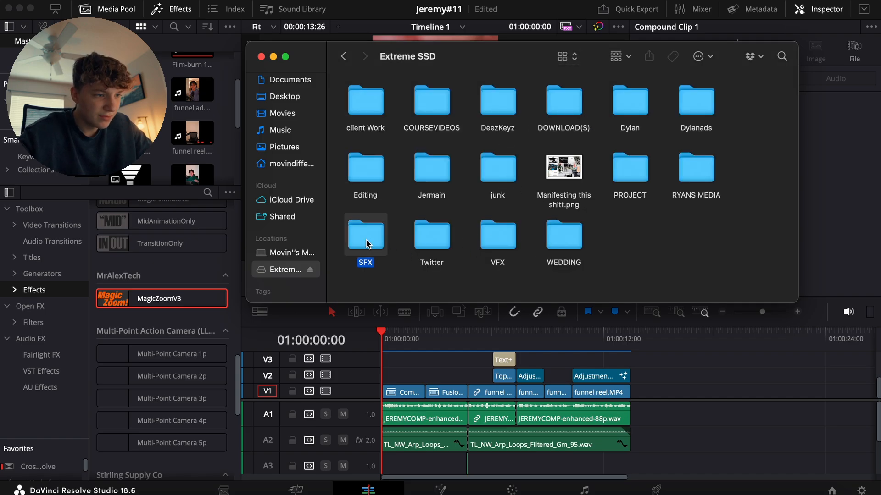
Preview the deep whoosh sounds and add the first ESM_Deep_Pass_By_Whoosh file to track A3 of the timeline
{"action": "scroll", "coordinate": [553, 259], "scroll_direction": "down", "scroll_amount": 3}
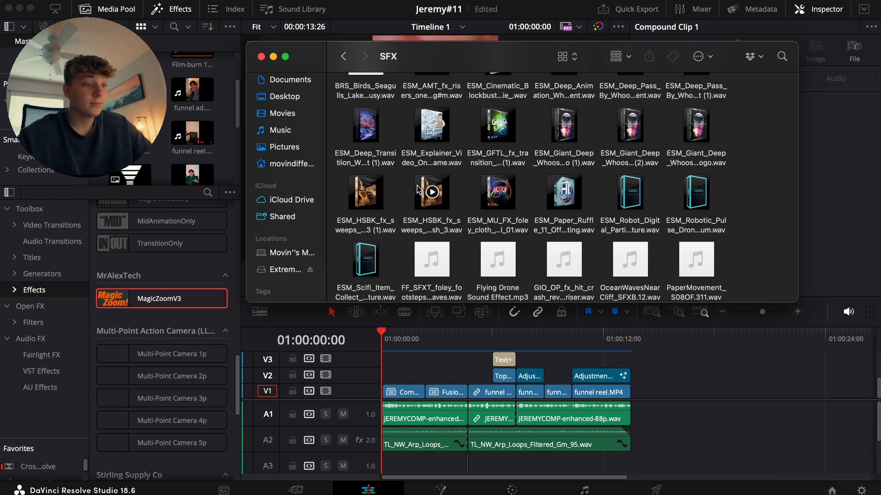
{"action": "scroll", "coordinate": [559, 115], "scroll_direction": "up", "scroll_amount": 2}
{"action": "left_click", "coordinate": [560, 115]}
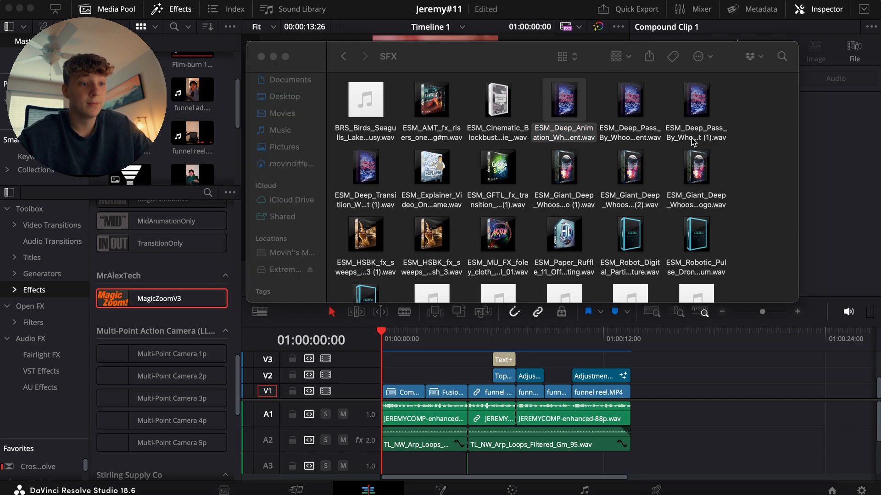
{"action": "left_click", "coordinate": [638, 114]}
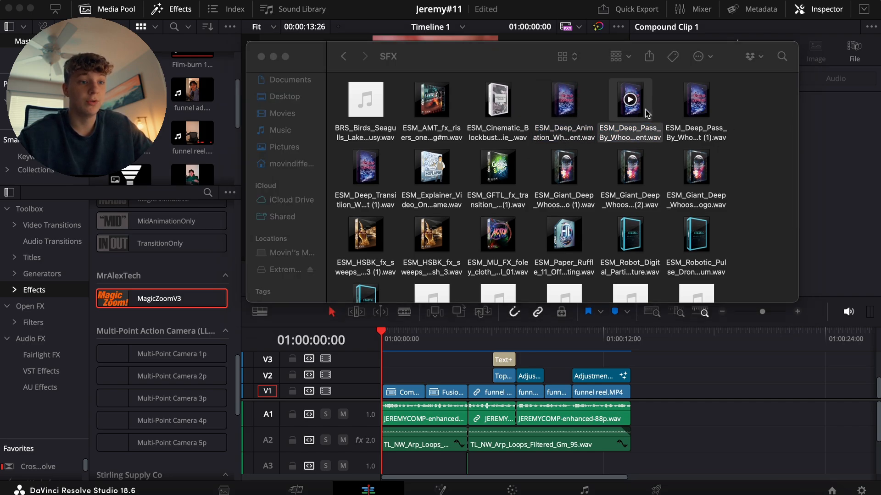
{"action": "left_click_drag", "start_coordinate": [641, 115], "coordinate": [433, 466]}
Move the pass-by whoosh on A3 to the start of the timeline and play it back
{"action": "left_click", "coordinate": [425, 340]}
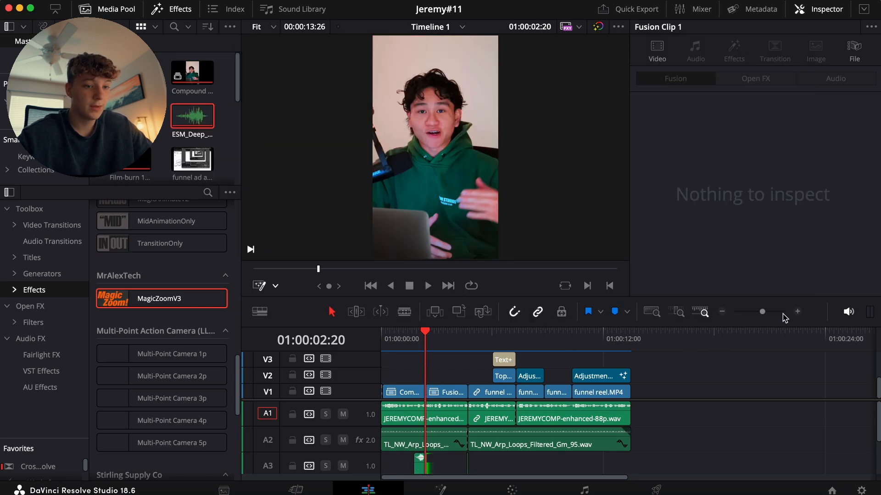
{"action": "left_click", "coordinate": [797, 311]}
{"action": "left_click_drag", "start_coordinate": [544, 467], "coordinate": [413, 466]}
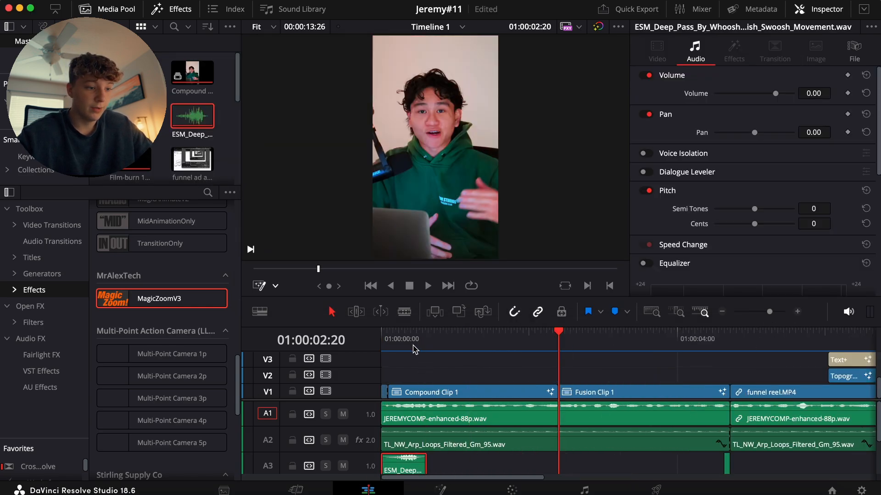
{"action": "left_click", "coordinate": [385, 340]}
{"action": "key", "text": "space"}
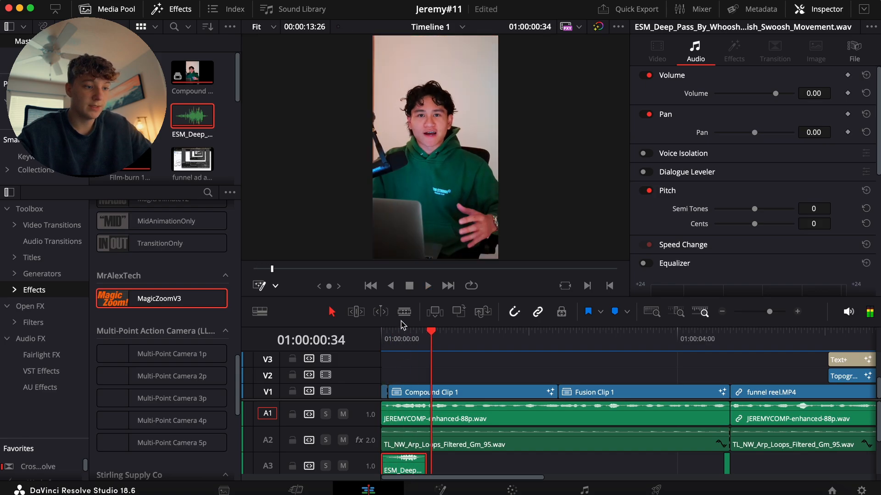
Reverse the pass-by whoosh through its clip speed settings
{"action": "right_click", "coordinate": [414, 464]}
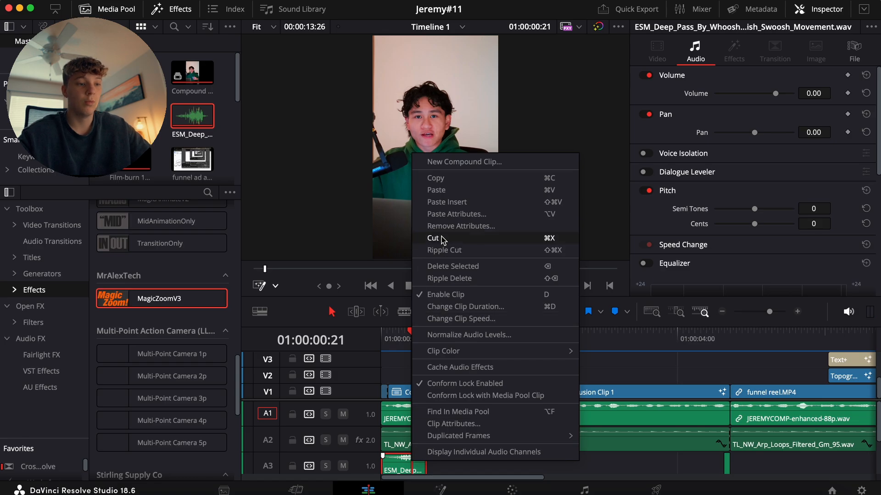
{"action": "left_click", "coordinate": [480, 319]}
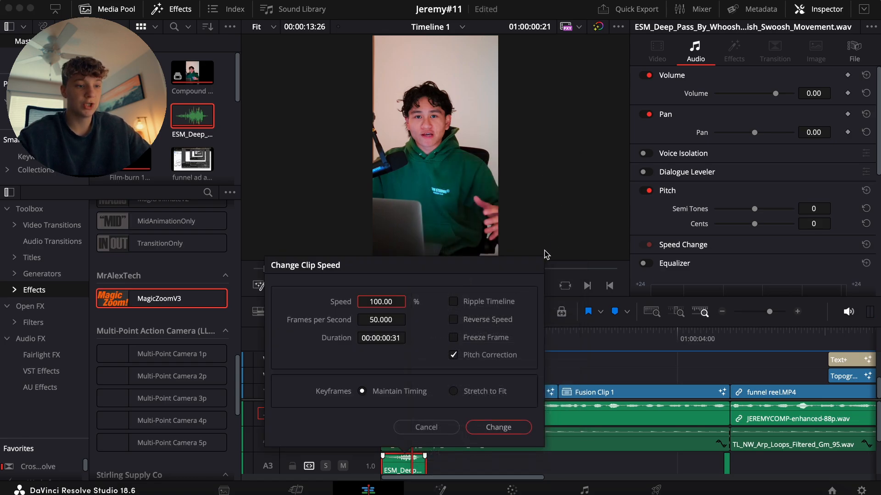
{"action": "left_click", "coordinate": [479, 323]}
{"action": "left_click", "coordinate": [495, 428]}
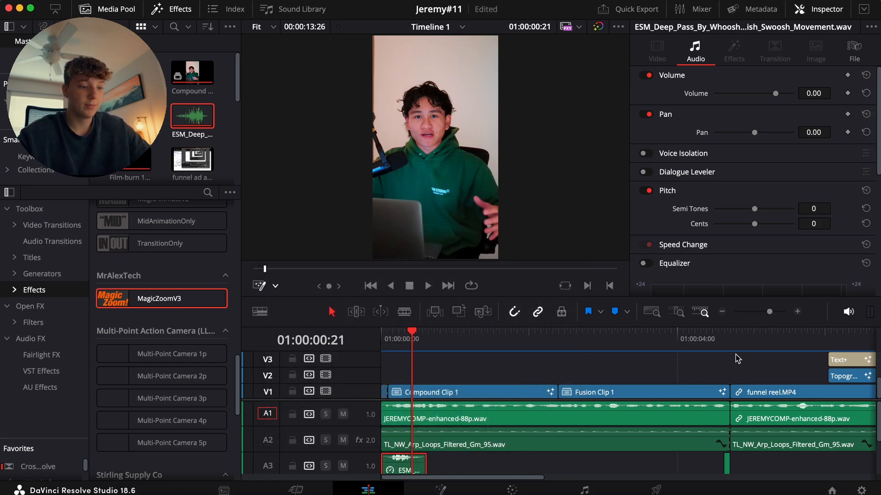
Cut off the reversed whoosh's portion before 01:00:00:08 and move the remainder to the start of A3
{"action": "left_click", "coordinate": [798, 312]}
{"action": "left_click", "coordinate": [395, 339]}
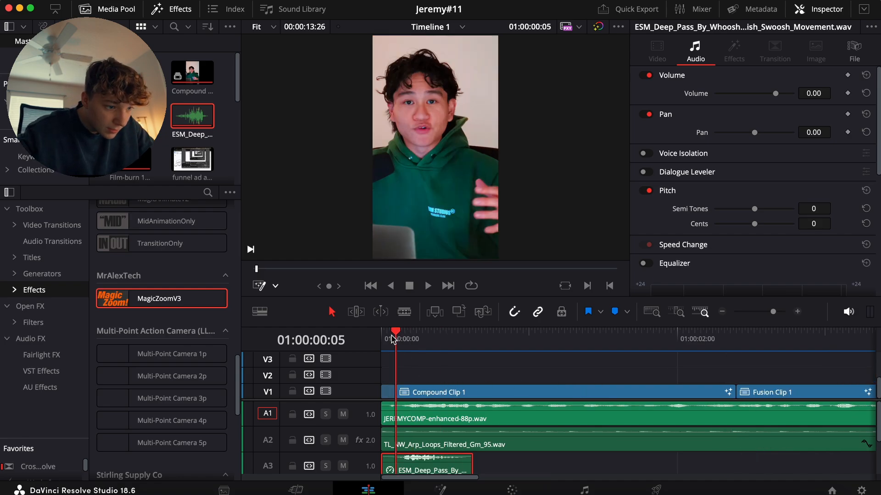
{"action": "key", "text": "Right"}
{"action": "key", "text": "Right"}
{"action": "key", "text": "Right"}
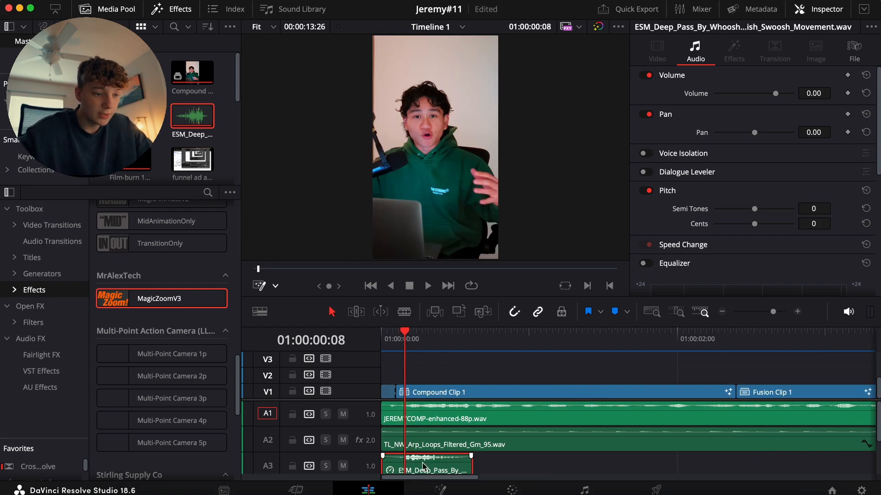
{"action": "key", "text": "super+b"}
{"action": "key", "text": "BackSpace"}
{"action": "mouse_move", "coordinate": [429, 469]}
{"action": "left_mouse_down"}
{"action": "mouse_move", "coordinate": [348, 468]}
{"action": "mouse_move", "coordinate": [424, 464]}
{"action": "left_mouse_up"}
Fade out the end of the reversed whoosh and set its volume to -12.40
{"action": "key", "text": "space"}
{"action": "key", "text": "space"}
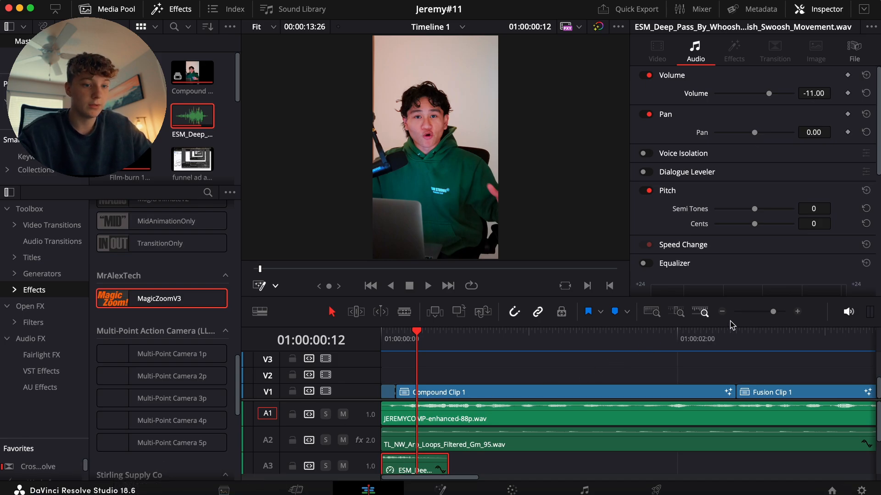
{"action": "left_click", "coordinate": [722, 311]}
{"action": "left_click_drag", "start_coordinate": [803, 93], "coordinate": [797, 93]}
Switch to Finder and add the ESM_Deep_Transitiion whoosh from the SFX folder to track A3 of the timeline
{"action": "left_click", "coordinate": [60, 492]}
{"action": "left_click", "coordinate": [366, 167]}
{"action": "left_click", "coordinate": [395, 173]}
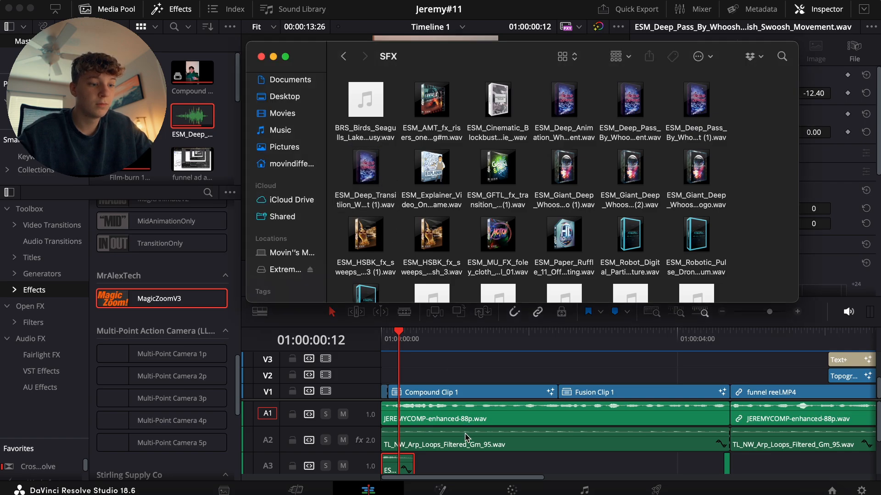
{"action": "left_click_drag", "start_coordinate": [382, 176], "coordinate": [470, 465]}
Move the transition whoosh from A3 to the start of track A4
{"action": "left_click", "coordinate": [484, 377]}
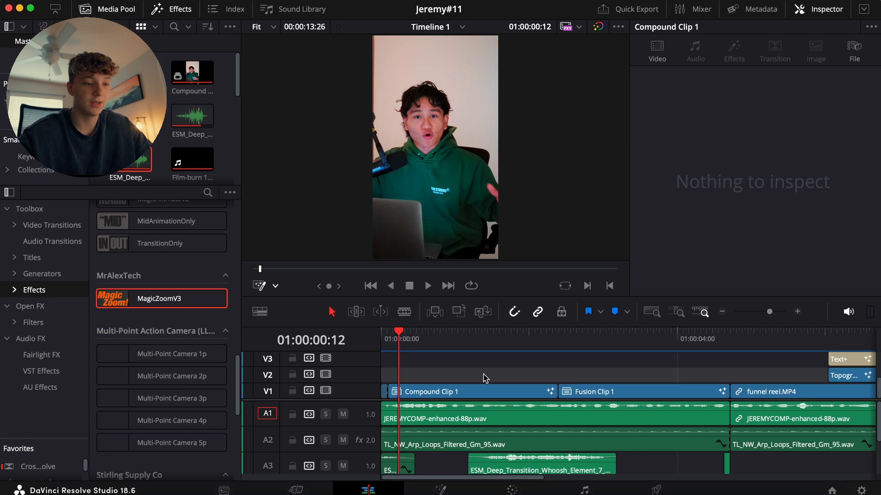
{"action": "left_click", "coordinate": [723, 312]}
{"action": "scroll", "coordinate": [644, 404], "scroll_direction": "down", "scroll_amount": 1}
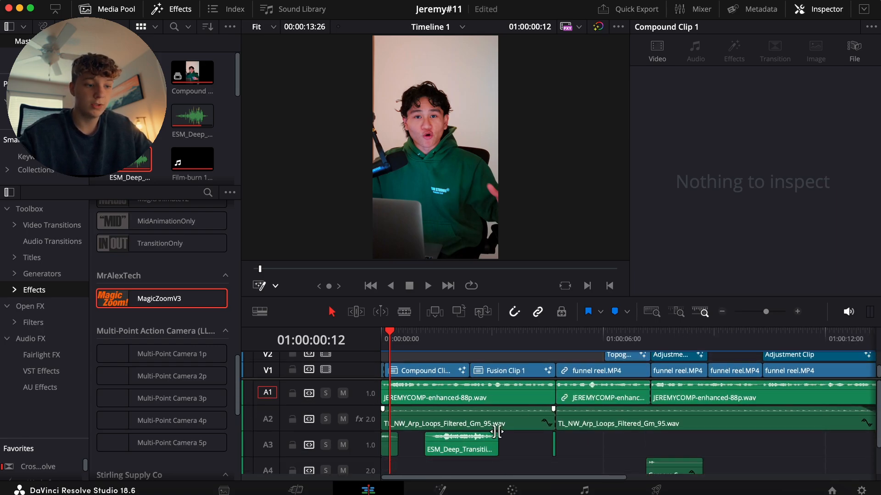
{"action": "left_click_drag", "start_coordinate": [459, 454], "coordinate": [415, 475]}
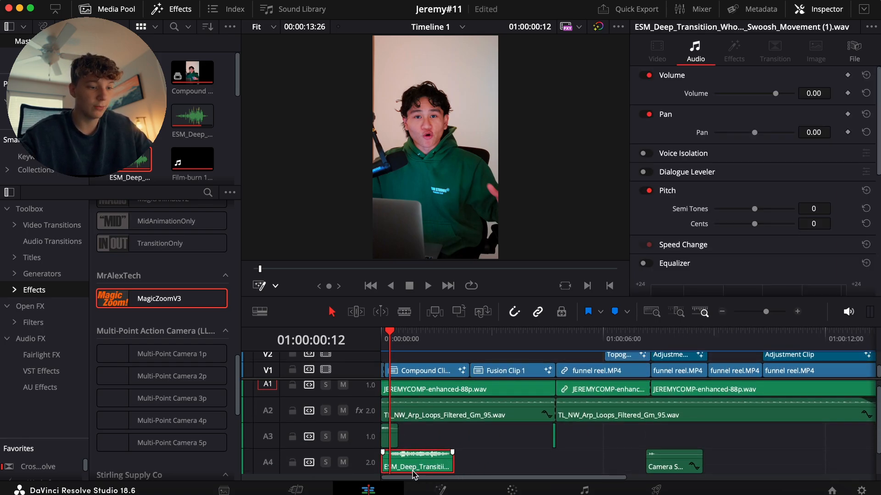
Cut off the transition whoosh's portion before 01:00:00:12 and move the remainder to the start of A4
{"action": "key", "text": "super+b"}
{"action": "key", "text": "BackSpace"}
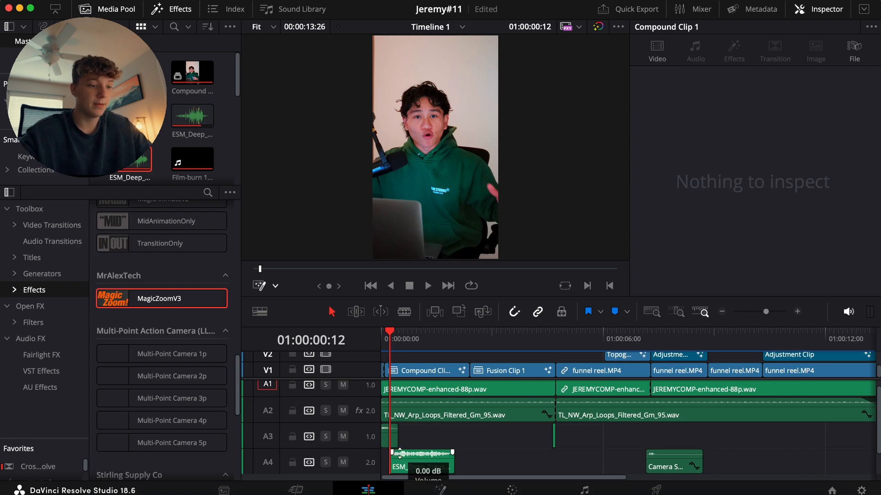
{"action": "mouse_move", "coordinate": [424, 462]}
{"action": "left_mouse_down"}
{"action": "mouse_move", "coordinate": [416, 473]}
{"action": "mouse_move", "coordinate": [416, 447]}
{"action": "left_mouse_up"}
Set the transition whoosh's volume to -10.60 with a fade-out at its end, and play back the opening
{"action": "left_click_drag", "start_coordinate": [814, 91], "coordinate": [839, 92]}
{"action": "left_click_drag", "start_coordinate": [394, 344], "coordinate": [339, 342]}
{"action": "key", "text": "space"}
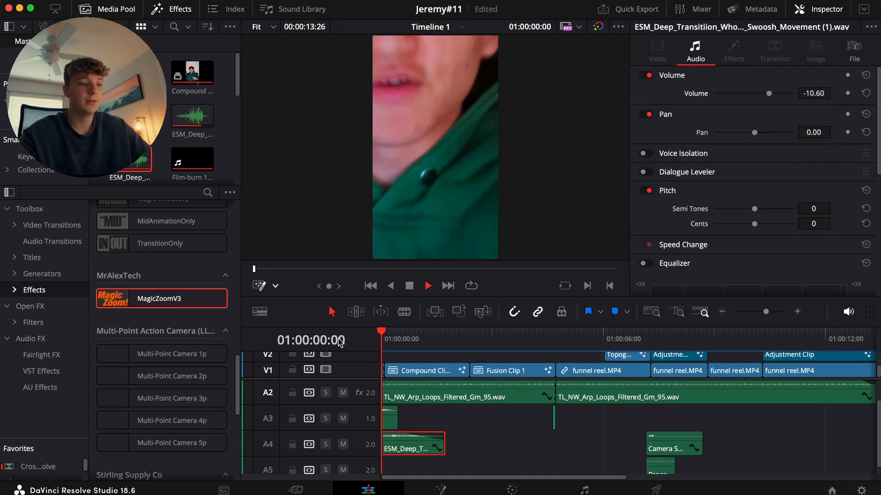
{"action": "key", "text": "space"}
{"action": "key", "text": "Home"}
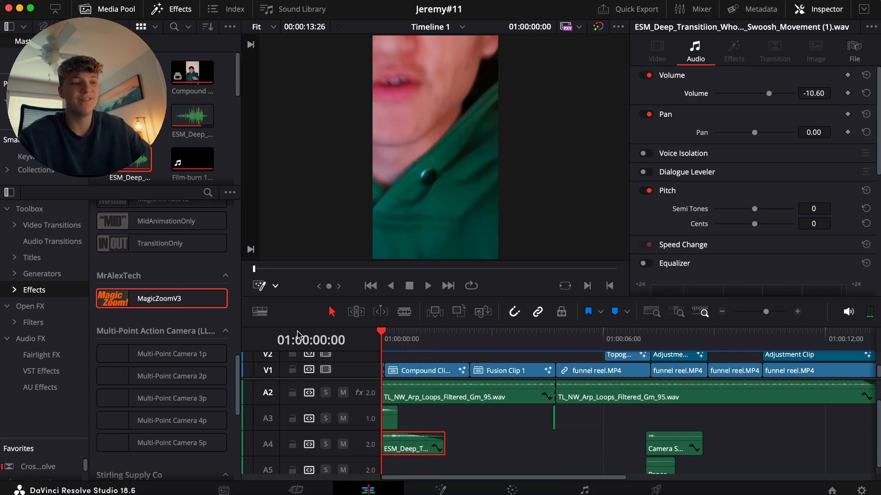
{"action": "key", "text": "space"}
{"action": "key", "text": "Home"}
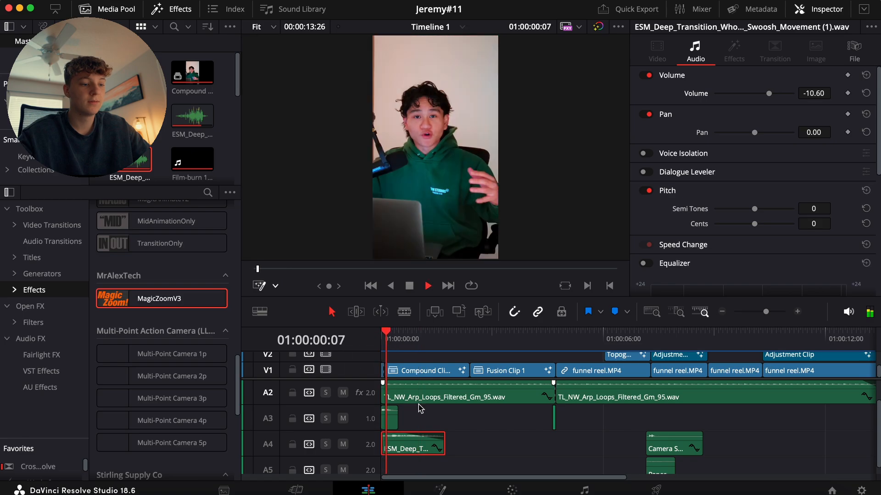
Adjust the fade-out of the transition whoosh on A4 and play back the opening
{"action": "left_click_drag", "start_coordinate": [421, 437], "coordinate": [411, 436]}
{"action": "key", "text": "space"}
{"action": "key", "text": "space"}
{"action": "key", "text": "space"}
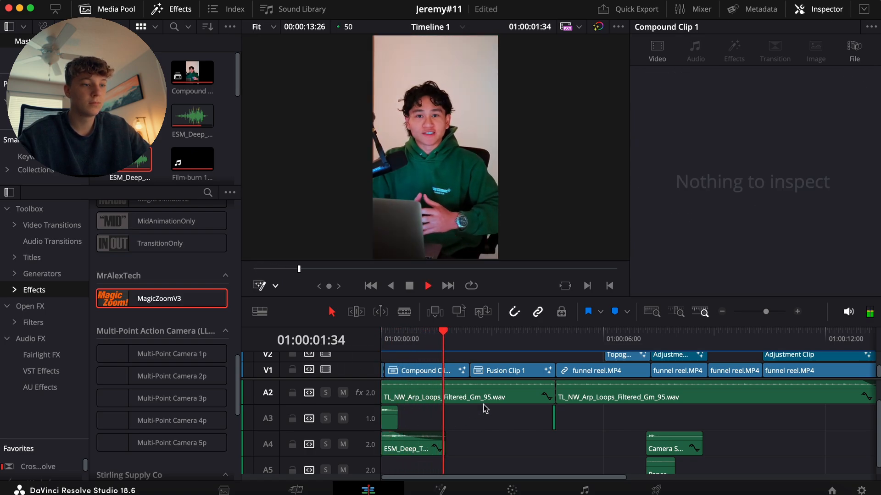
{"action": "key", "text": "space"}
{"action": "key", "text": "Home"}
{"action": "key", "text": "space"}
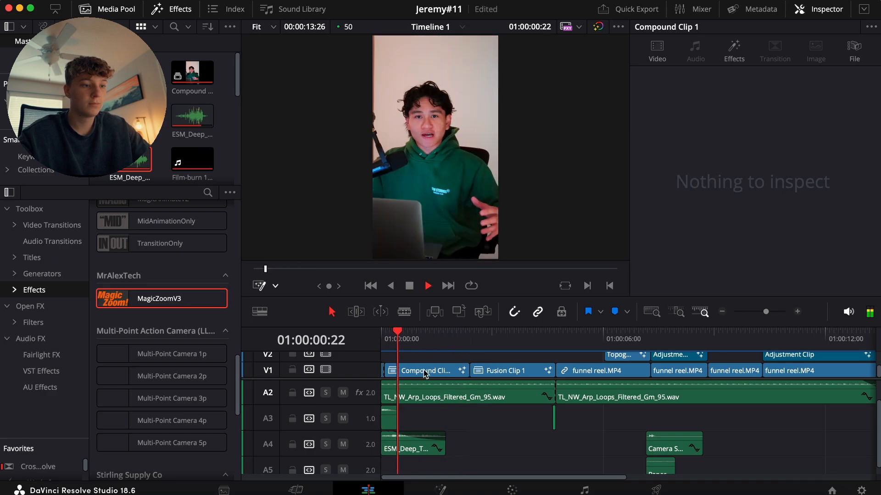
{"action": "key", "text": "space"}
Switch to Canva, search the elements for people and add the black standing-crowd graphic to the blank page
{"action": "mouse_move", "coordinate": [353, 493]}
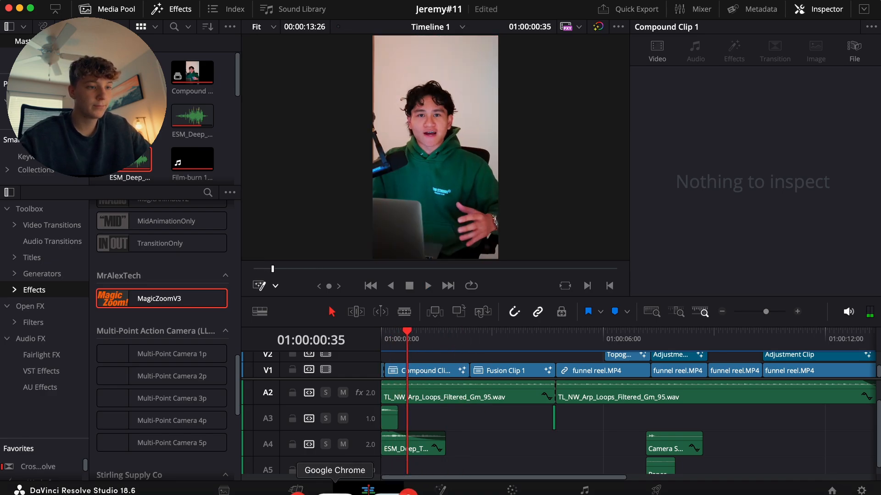
{"action": "left_click", "coordinate": [335, 490]}
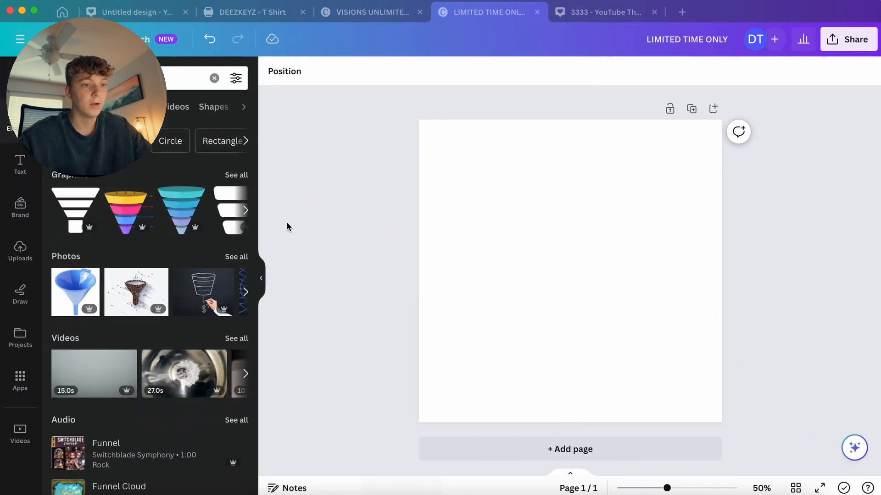
{"action": "left_click", "coordinate": [180, 86]}
{"action": "key", "text": "Return"}
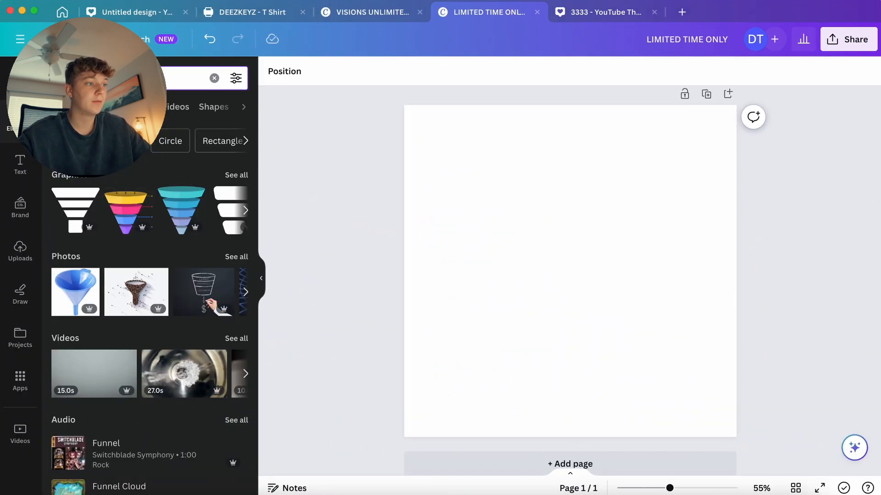
{"action": "type", "text": "people"}
{"action": "key", "text": "Return"}
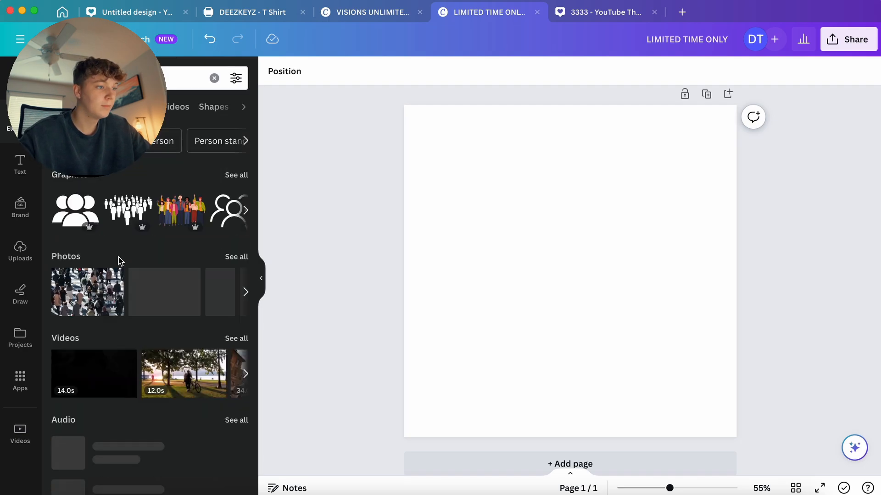
{"action": "left_click", "coordinate": [128, 237]}
{"action": "left_click", "coordinate": [415, 143]}
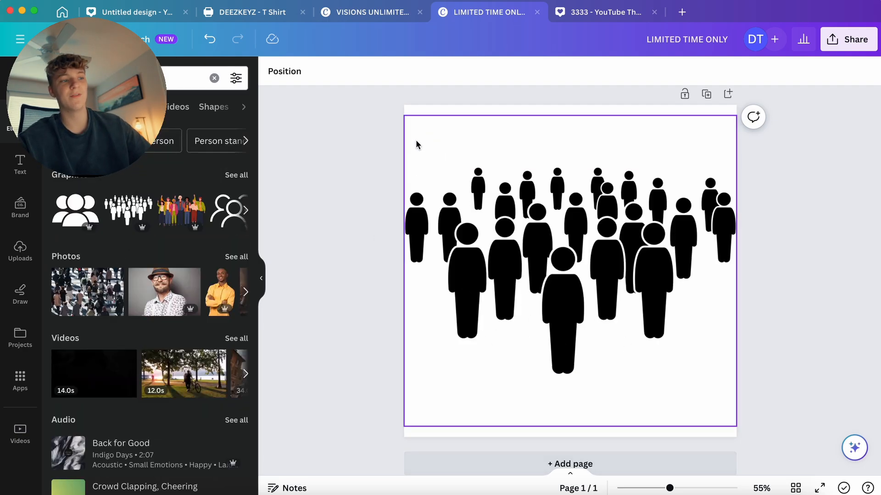
Return to DaVinci Resolve and replay the opening to find where the crowd graphic should come in
{"action": "left_click", "coordinate": [197, 492]}
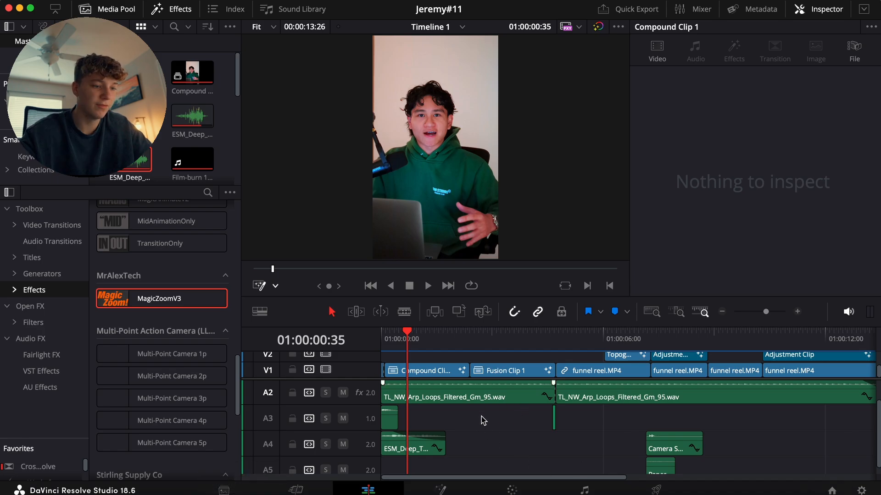
{"action": "left_click", "coordinate": [389, 338]}
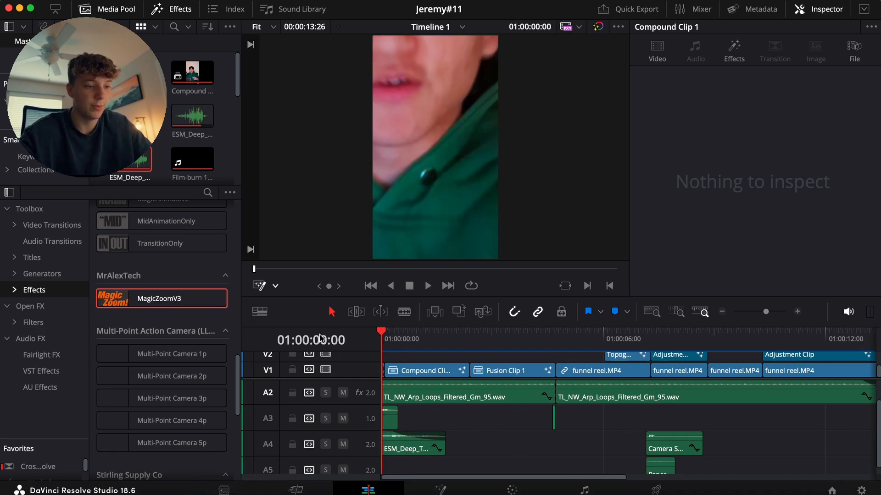
{"action": "key", "text": "space"}
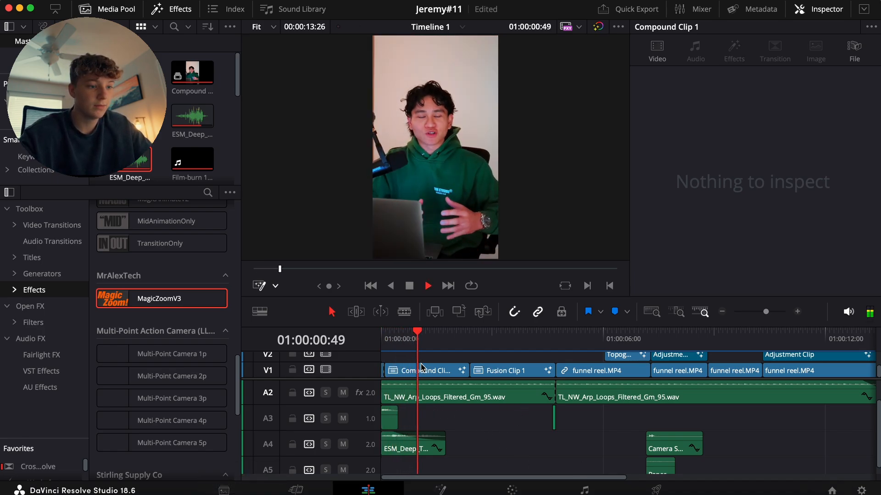
{"action": "key", "text": "space"}
{"action": "left_click", "coordinate": [399, 345]}
{"action": "key", "text": "space"}
{"action": "key", "text": "space"}
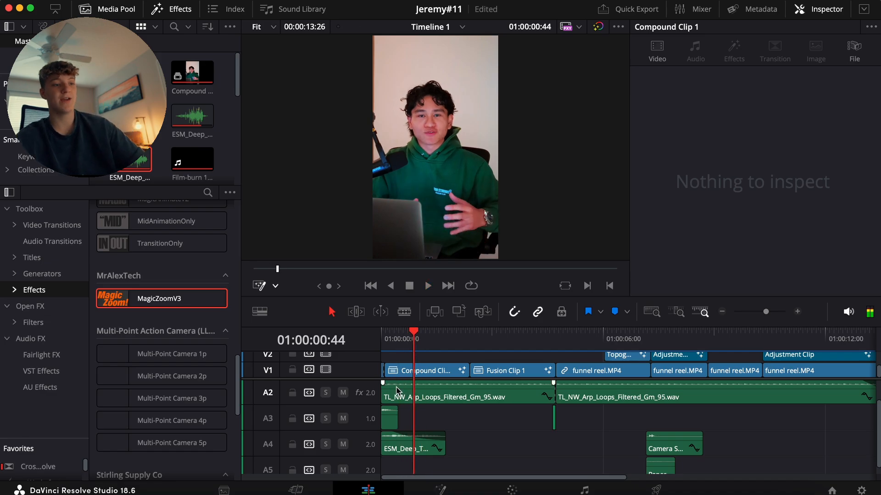
{"action": "key", "text": "space"}
{"action": "key", "text": "space"}
Split Compound Clip 1 on V1 at 01:00:00:48
{"action": "left_click", "coordinate": [432, 369]}
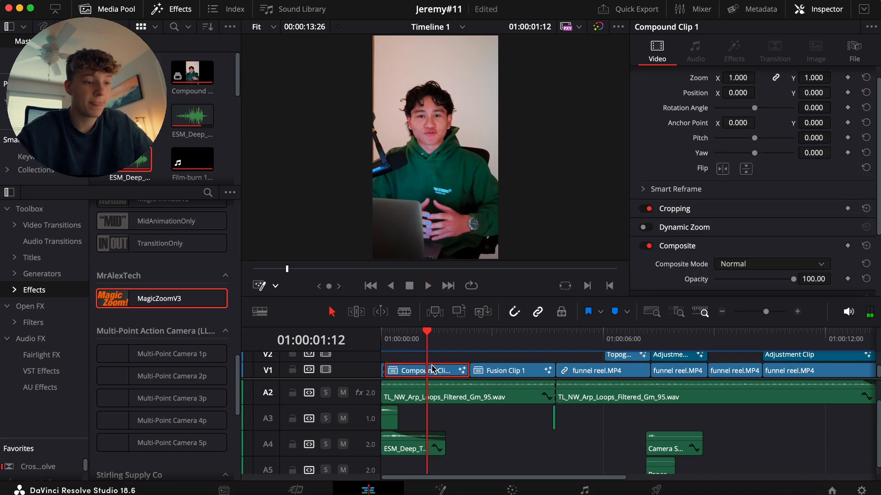
{"action": "left_click_drag", "start_coordinate": [415, 332], "coordinate": [398, 344]}
{"action": "key", "text": "space"}
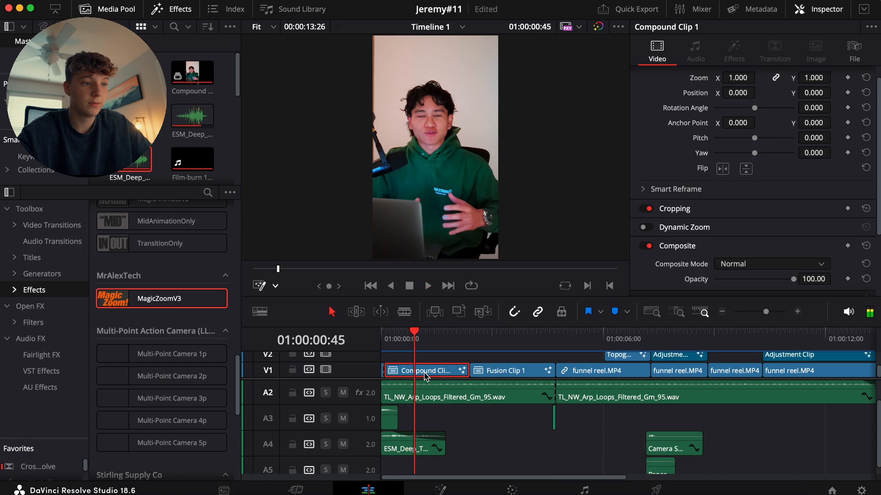
{"action": "key", "text": "super+b"}
{"action": "key", "text": "space"}
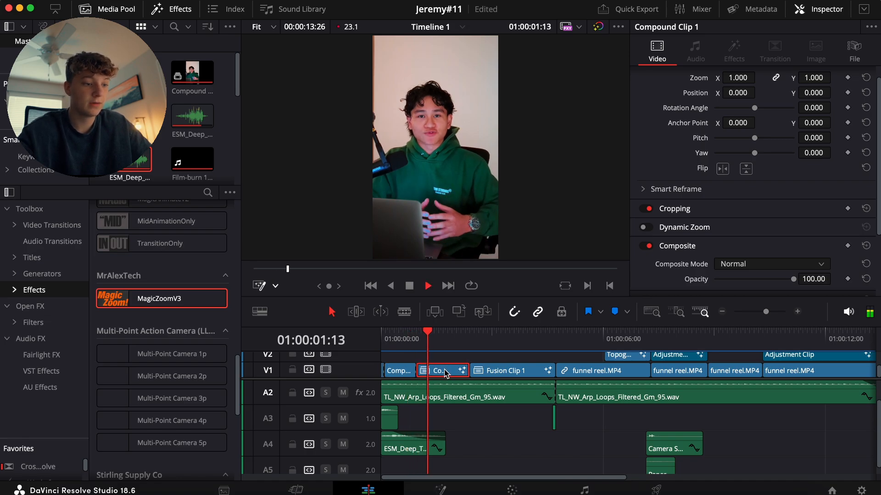
Open the second compound clip segment for grading at 01:00:01:38 and set up an object Magic Mask with Better quality
{"action": "key", "text": "space"}
{"action": "key", "text": "Up"}
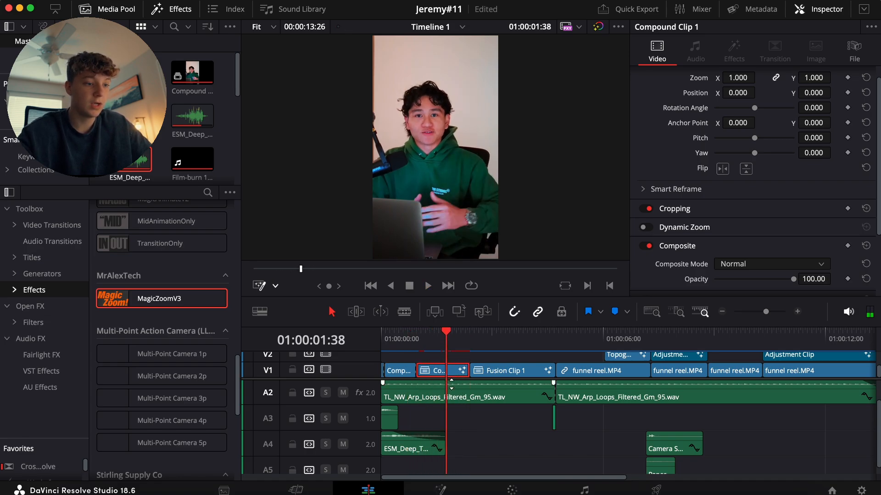
{"action": "scroll", "coordinate": [467, 385], "scroll_direction": "up", "scroll_amount": 2}
{"action": "left_click", "coordinate": [512, 489]}
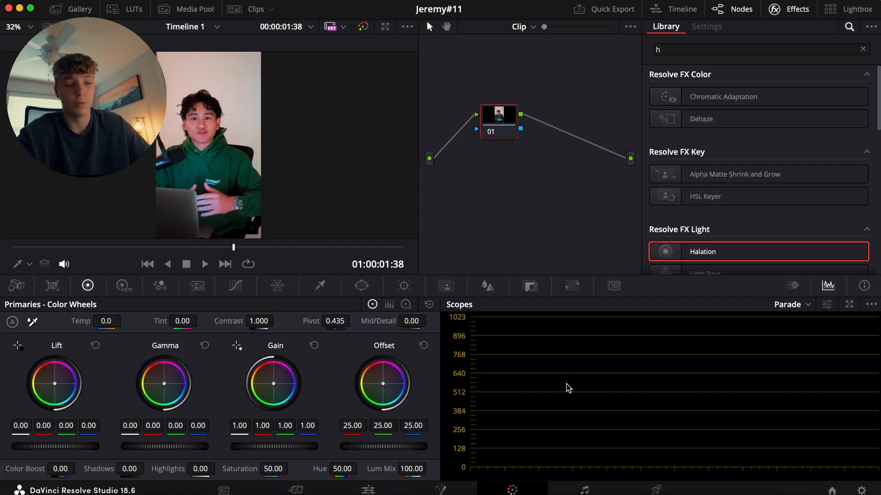
{"action": "left_click", "coordinate": [446, 286]}
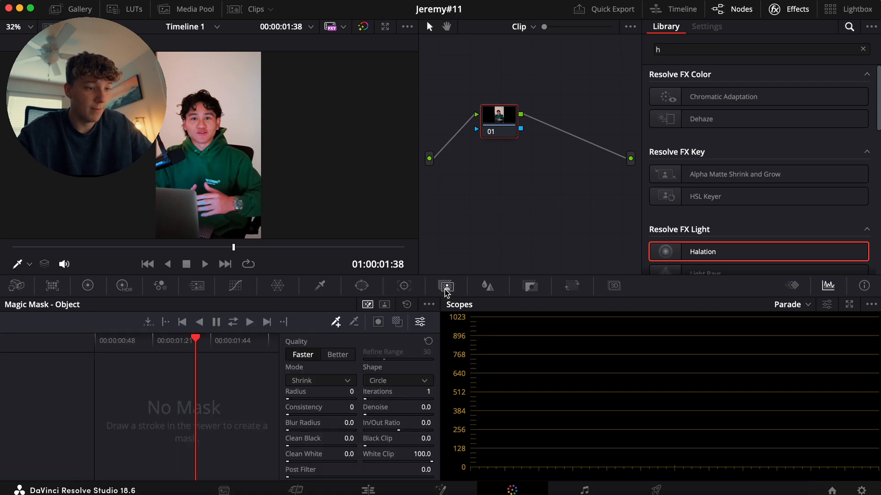
{"action": "left_click", "coordinate": [337, 355]}
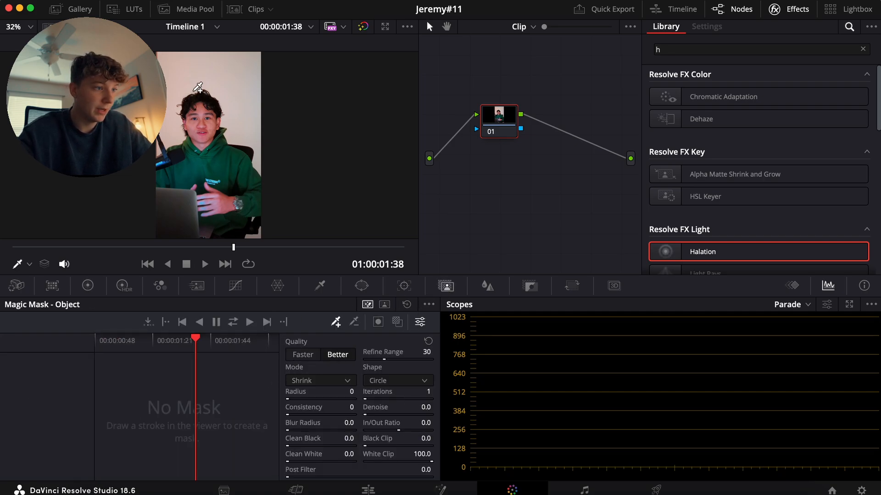
Draw three Magic Mask strokes covering the speaker and laptop, and track the mask in both directions through the segment
{"action": "mouse_move", "coordinate": [200, 102]}
{"action": "left_mouse_down"}
{"action": "mouse_move", "coordinate": [200, 177]}
{"action": "mouse_move", "coordinate": [168, 147]}
{"action": "left_mouse_up"}
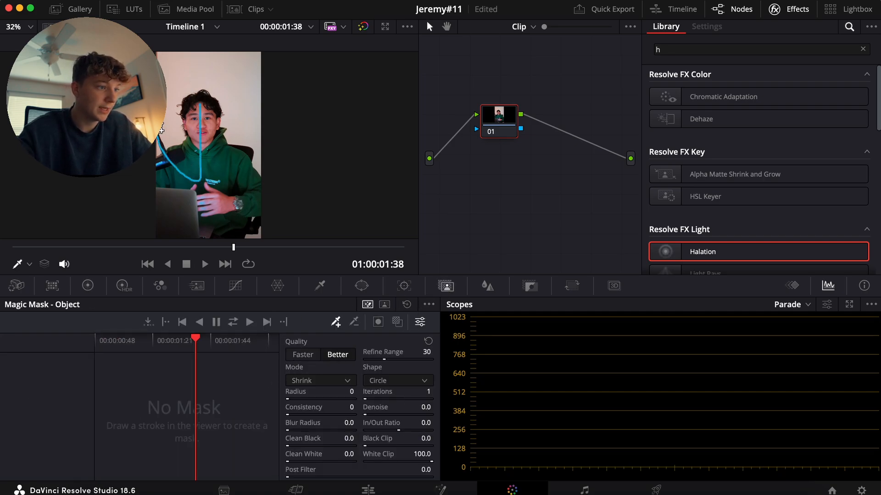
{"action": "mouse_move", "coordinate": [212, 184]}
{"action": "left_mouse_down"}
{"action": "mouse_move", "coordinate": [166, 189]}
{"action": "mouse_move", "coordinate": [194, 230]}
{"action": "mouse_move", "coordinate": [259, 237]}
{"action": "mouse_move", "coordinate": [235, 148]}
{"action": "mouse_move", "coordinate": [212, 211]}
{"action": "mouse_move", "coordinate": [202, 206]}
{"action": "mouse_move", "coordinate": [215, 161]}
{"action": "mouse_move", "coordinate": [203, 98]}
{"action": "mouse_move", "coordinate": [184, 111]}
{"action": "mouse_move", "coordinate": [186, 130]}
{"action": "left_mouse_up"}
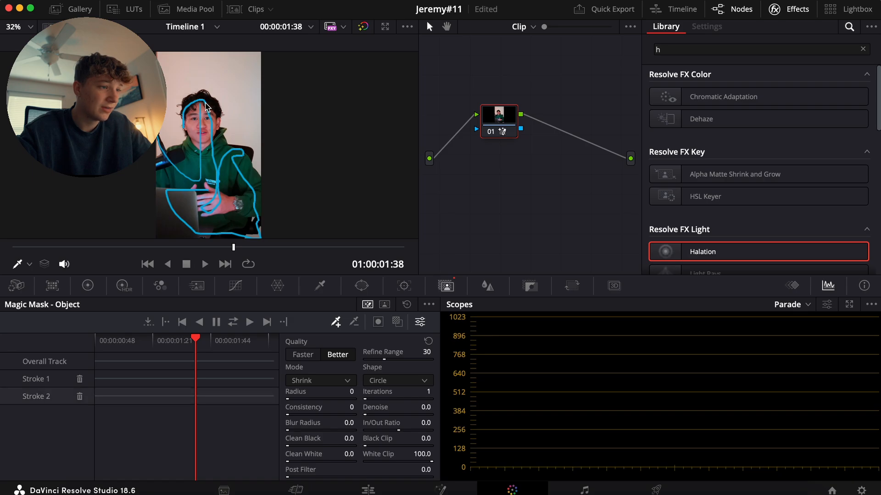
{"action": "left_click_drag", "start_coordinate": [211, 100], "coordinate": [219, 128]}
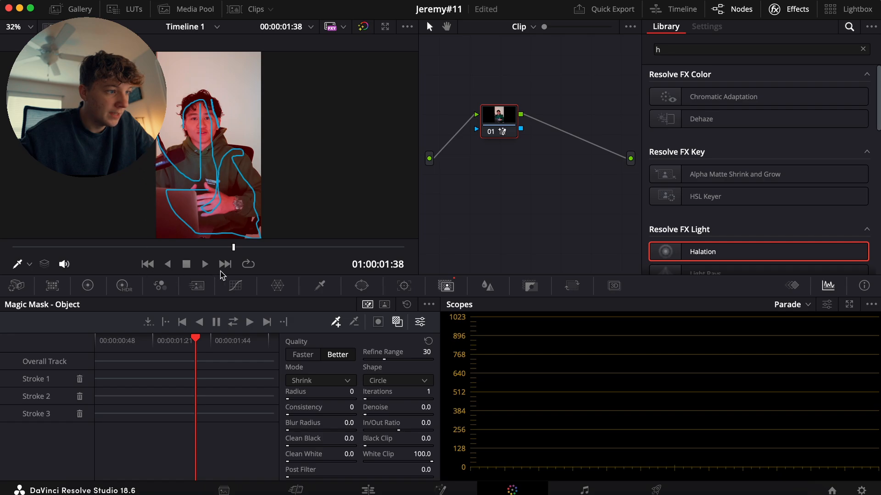
{"action": "left_click", "coordinate": [235, 324]}
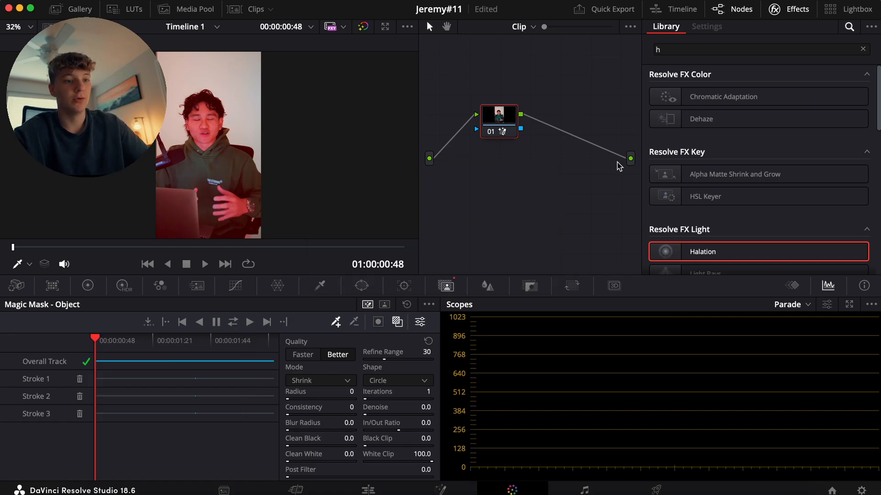
Add an alpha output to the node graph, connect node 01's key output to it, and return to the Edit page
{"action": "right_click", "coordinate": [618, 163]}
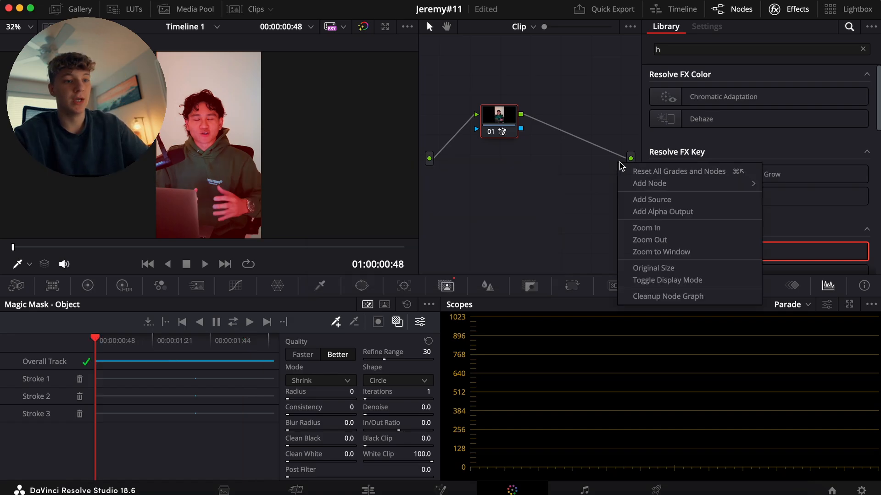
{"action": "left_click", "coordinate": [650, 212]}
{"action": "left_click_drag", "start_coordinate": [521, 128], "coordinate": [627, 186]}
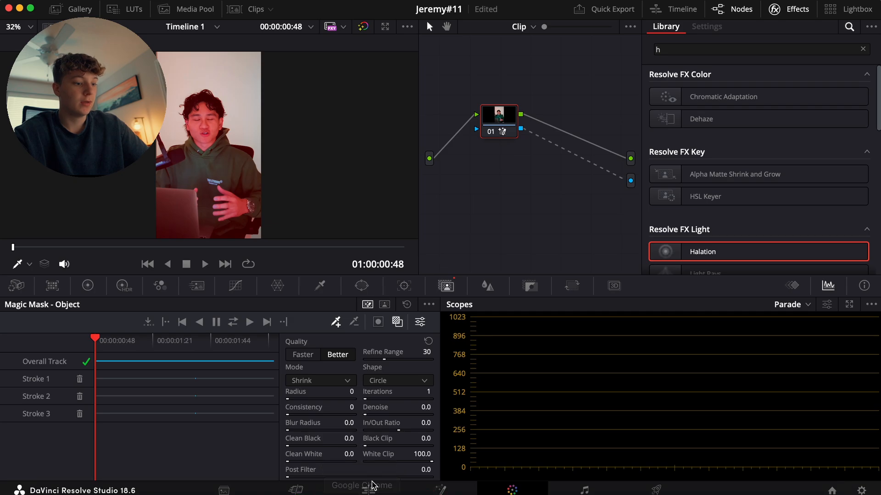
{"action": "left_click", "coordinate": [368, 490]}
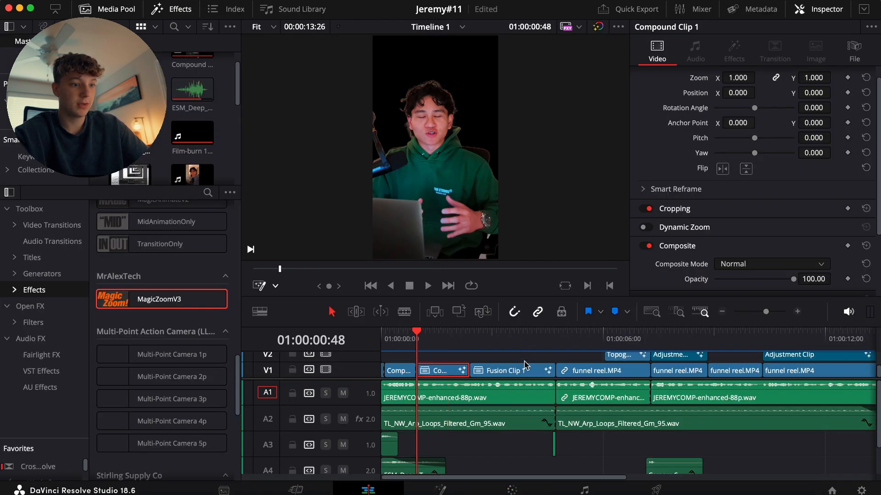
Duplicate the masked compound clip segment from V1 onto V2 and remove the Magic Mask from the copy
{"action": "left_click_drag", "start_coordinate": [522, 379], "coordinate": [523, 418]}
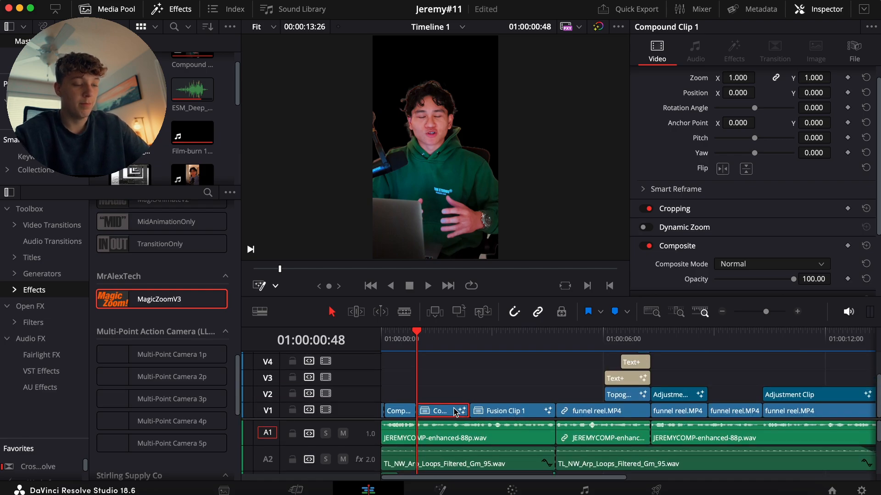
{"action": "left_click_drag", "start_coordinate": [454, 412], "coordinate": [454, 395]}
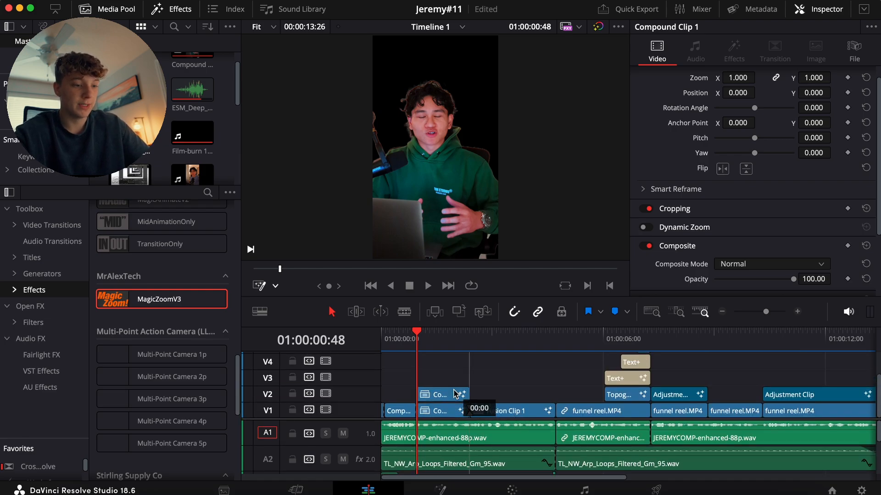
{"action": "left_click", "coordinate": [446, 342]}
{"action": "left_click", "coordinate": [511, 491]}
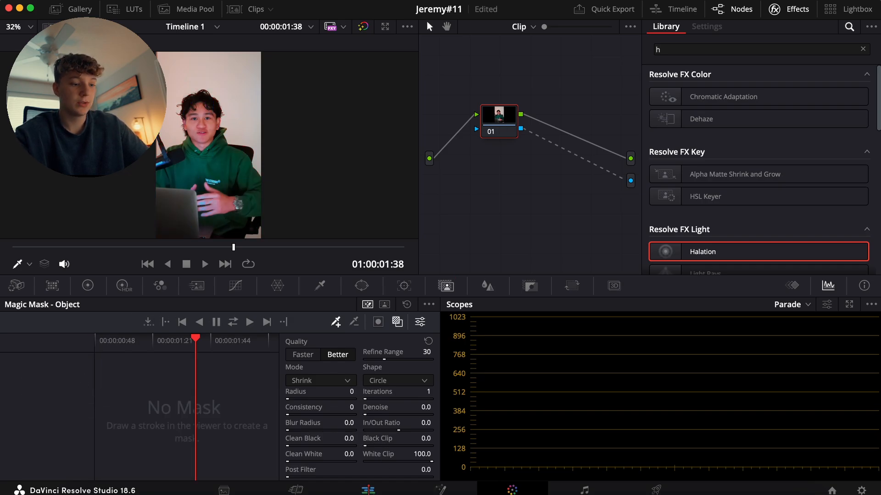
Move the masked compound segment from V1 up to V3 and the unmasked copy from V2 down to V1
{"action": "left_click", "coordinate": [368, 491]}
{"action": "left_click_drag", "start_coordinate": [439, 410], "coordinate": [439, 379]}
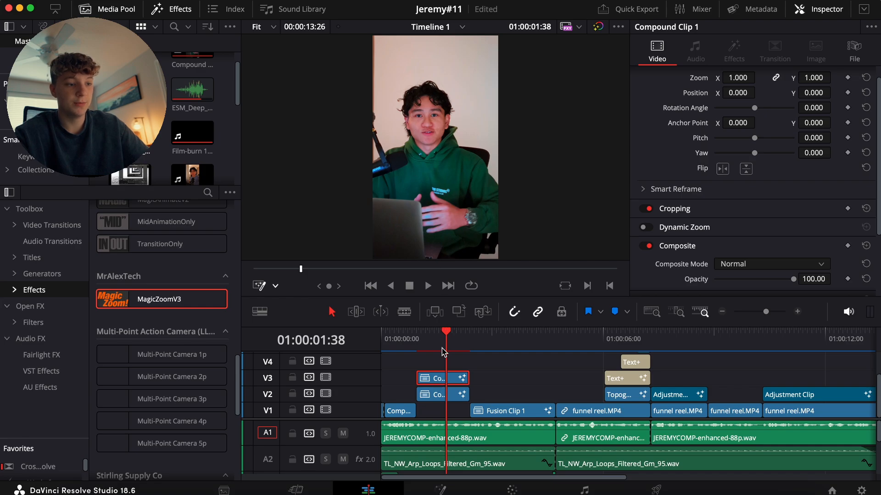
{"action": "left_click_drag", "start_coordinate": [439, 394], "coordinate": [439, 410]}
{"action": "left_click", "coordinate": [438, 379]}
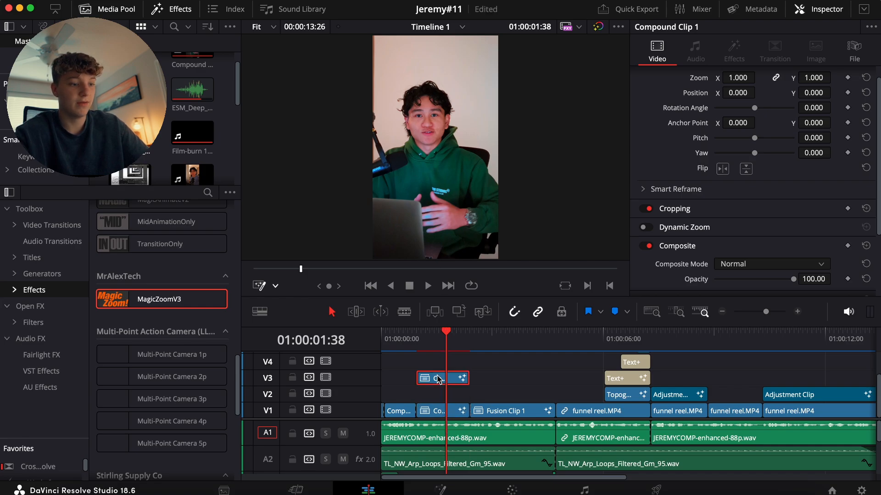
{"action": "left_click", "coordinate": [459, 364]}
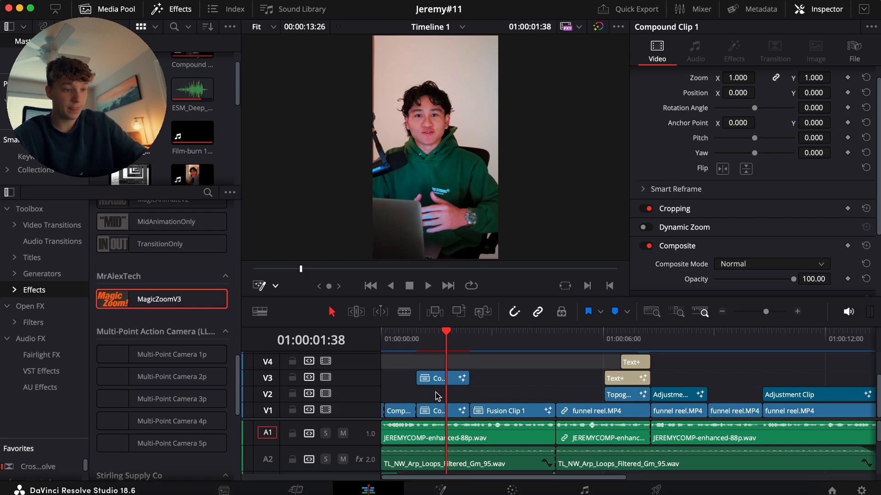
Place PEoPLEEEEEE.png on V2 between the two compound segments and cut off its portion after 01:00:02:20
{"action": "left_click", "coordinate": [75, 488]}
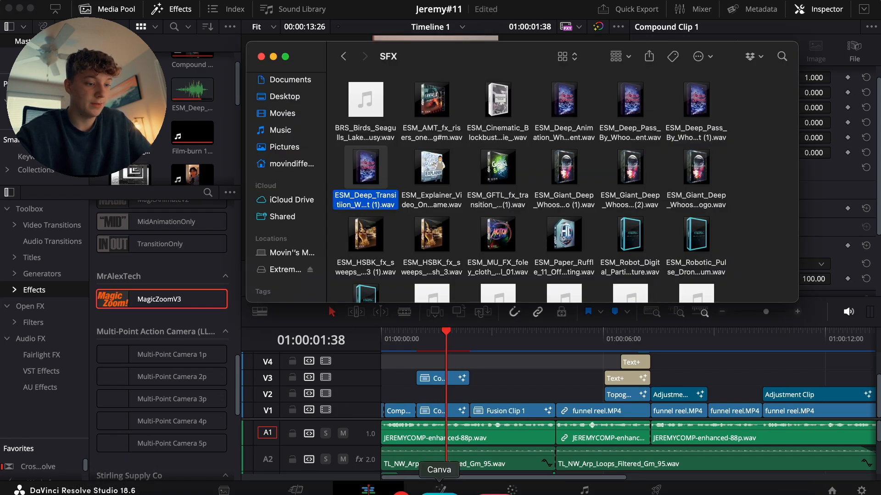
{"action": "left_click", "coordinate": [446, 488]}
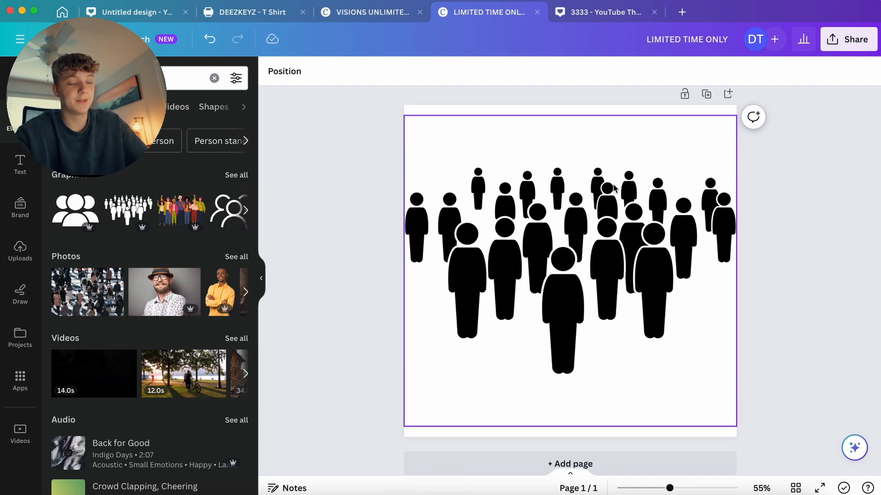
{"action": "left_click", "coordinate": [513, 238]}
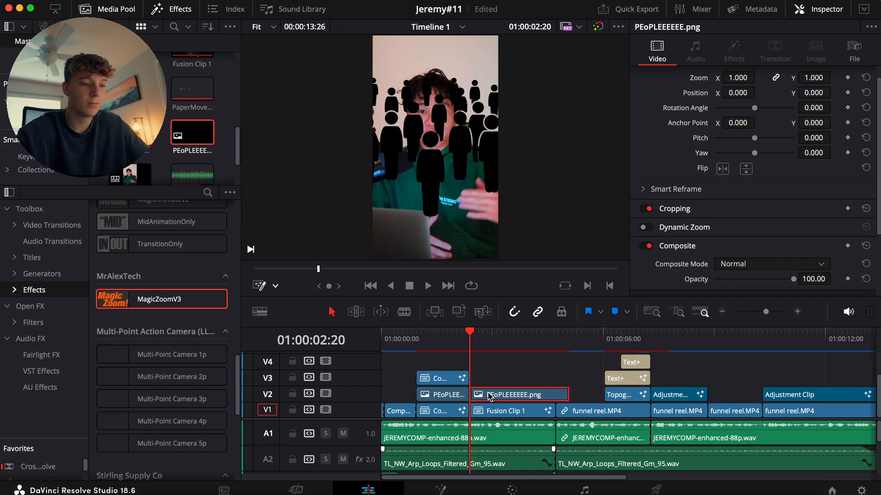
{"action": "left_click", "coordinate": [441, 337]}
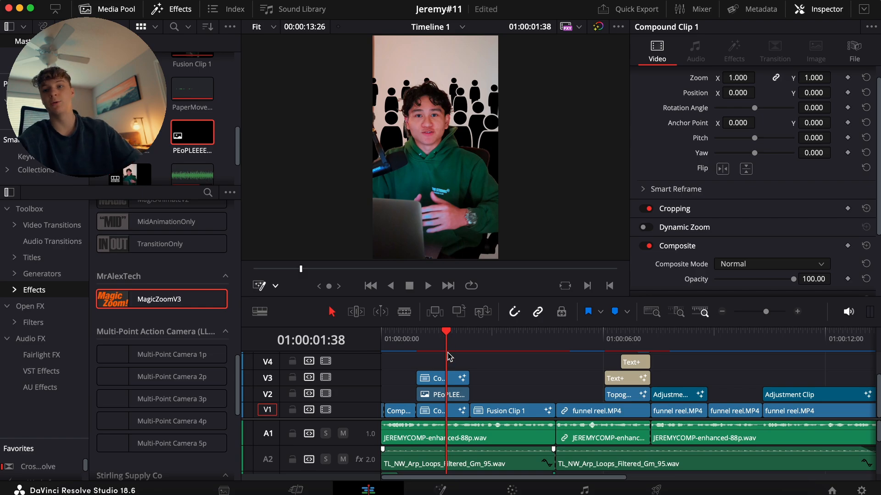
Shift the masked compound segment on V3 later so it starts where the crowd graphic on V2 ends
{"action": "left_click", "coordinate": [441, 396]}
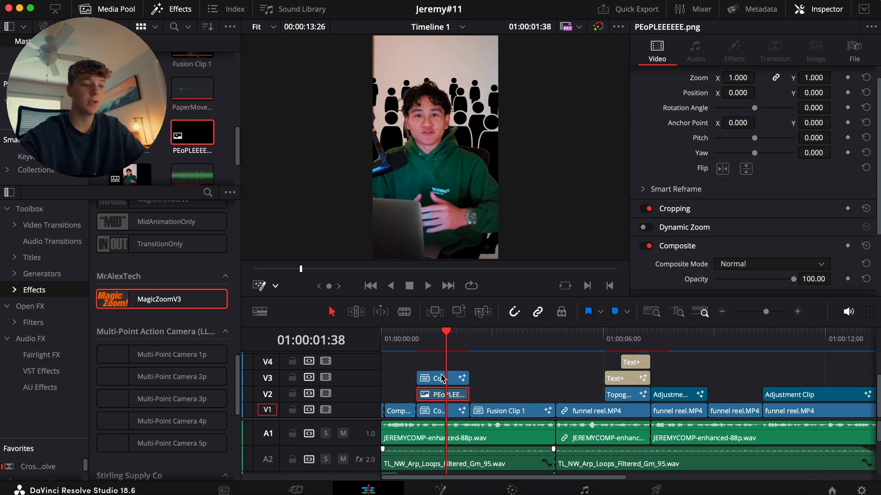
{"action": "left_click_drag", "start_coordinate": [442, 379], "coordinate": [455, 378]}
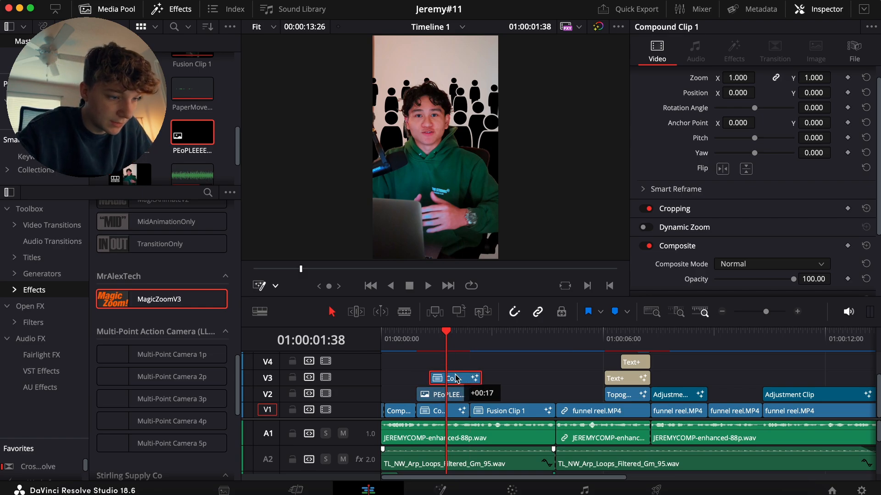
{"action": "left_click", "coordinate": [418, 336]}
{"action": "key", "text": "space"}
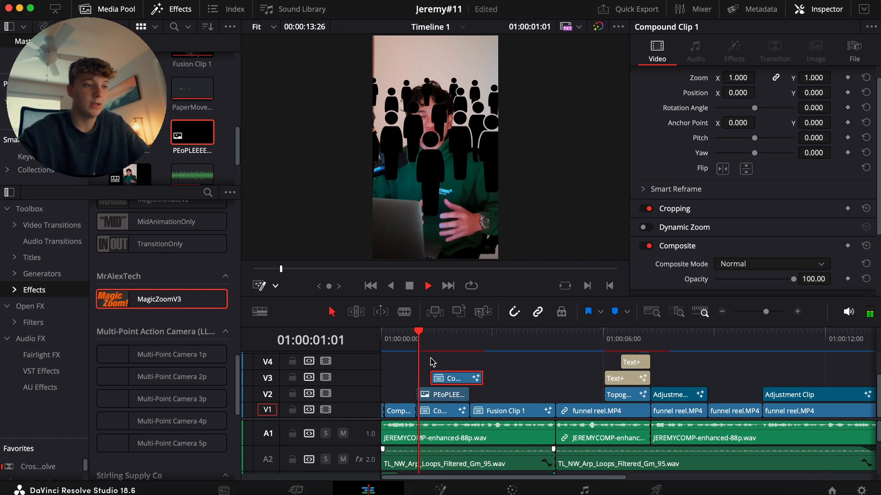
{"action": "key", "text": "space"}
{"action": "left_click", "coordinate": [421, 343]}
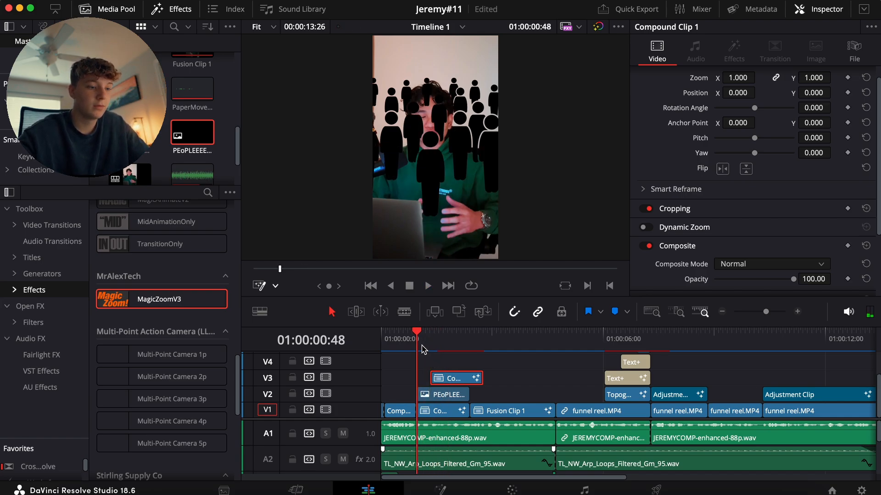
{"action": "key", "text": "space"}
{"action": "key", "text": "space"}
{"action": "left_click", "coordinate": [412, 337]}
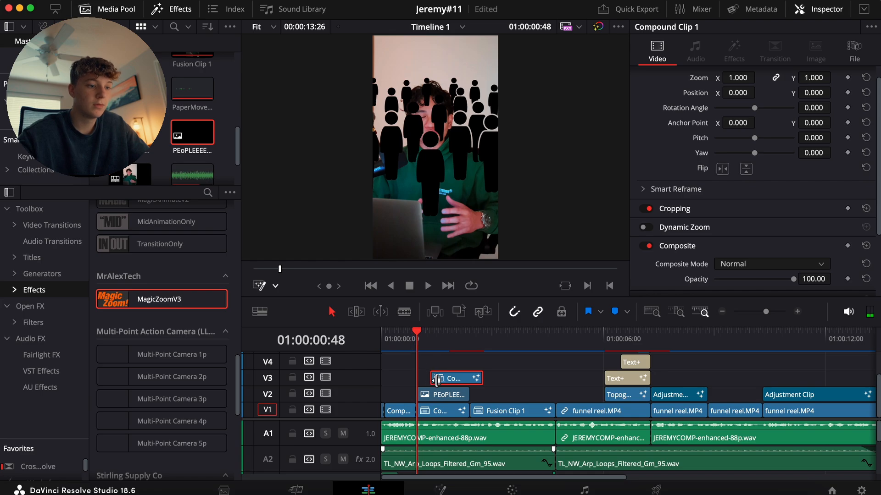
{"action": "left_click_drag", "start_coordinate": [440, 379], "coordinate": [479, 378]}
Set the PEoPLEEEEEE.png clip's Position Y to 314 and its linked Zoom to 0.540
{"action": "left_click", "coordinate": [455, 397]}
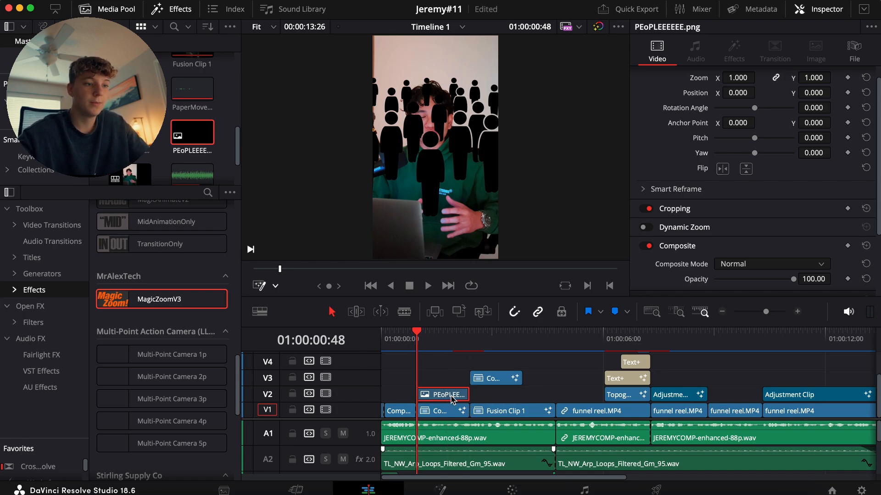
{"action": "mouse_move", "coordinate": [809, 94]}
{"action": "left_mouse_down"}
{"action": "mouse_move", "coordinate": [844, 93]}
{"action": "mouse_move", "coordinate": [807, 92]}
{"action": "left_mouse_up"}
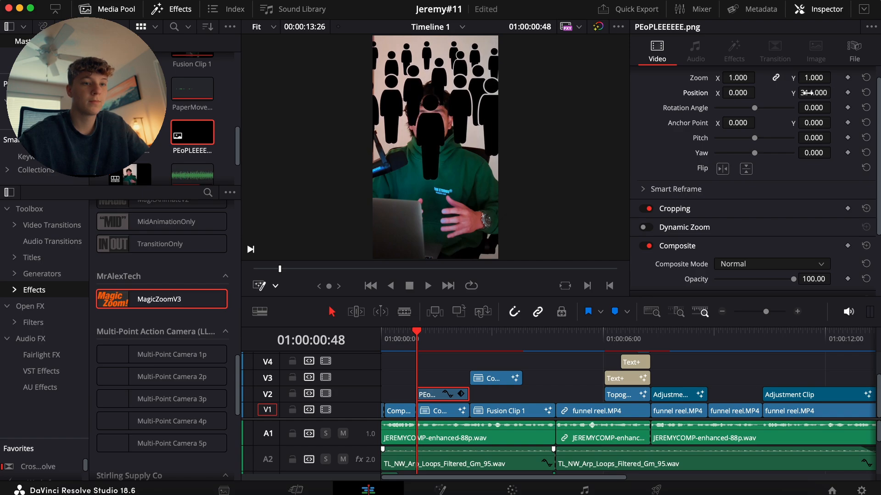
{"action": "mouse_move", "coordinate": [739, 78]}
{"action": "left_mouse_down"}
{"action": "mouse_move", "coordinate": [720, 78]}
{"action": "mouse_move", "coordinate": [758, 76]}
{"action": "mouse_move", "coordinate": [741, 80]}
{"action": "left_mouse_up"}
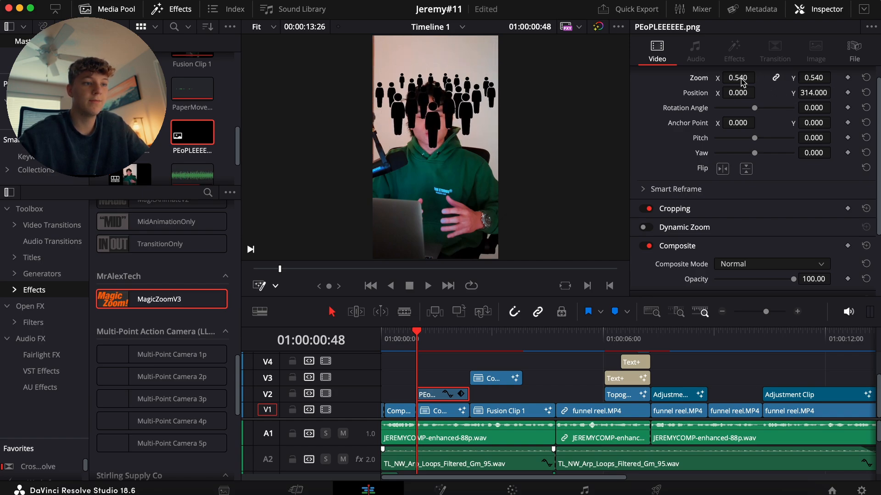
Convert the crowd graphic on V2 into a compound clip named Compound Clip 3
{"action": "right_click", "coordinate": [440, 394]}
{"action": "left_click", "coordinate": [509, 32]}
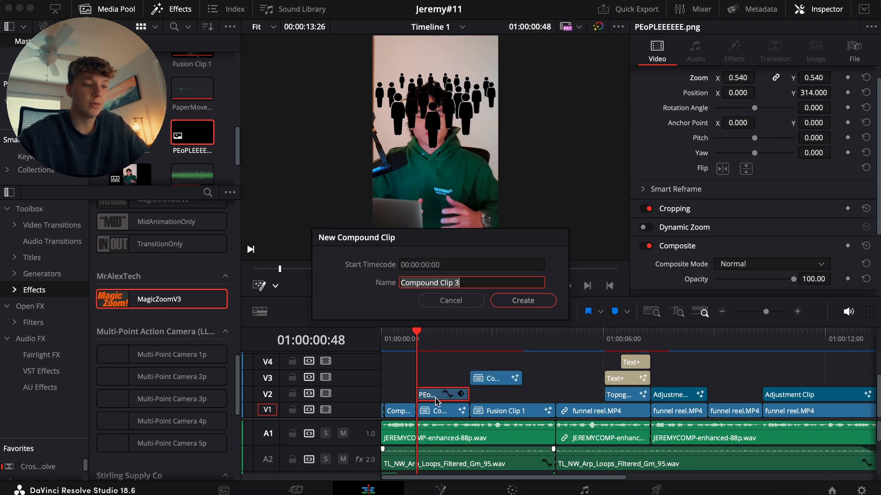
{"action": "left_click", "coordinate": [524, 301]}
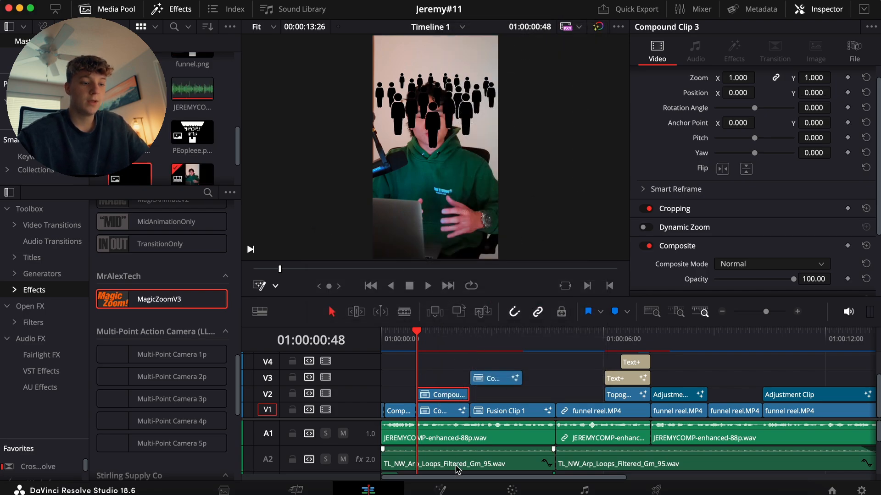
Open the crowd compound clip in Fusion and add a Glow node with Glow Size 9.4 and Glow 0.654
{"action": "left_click", "coordinate": [441, 490]}
{"action": "key", "text": "shift+space"}
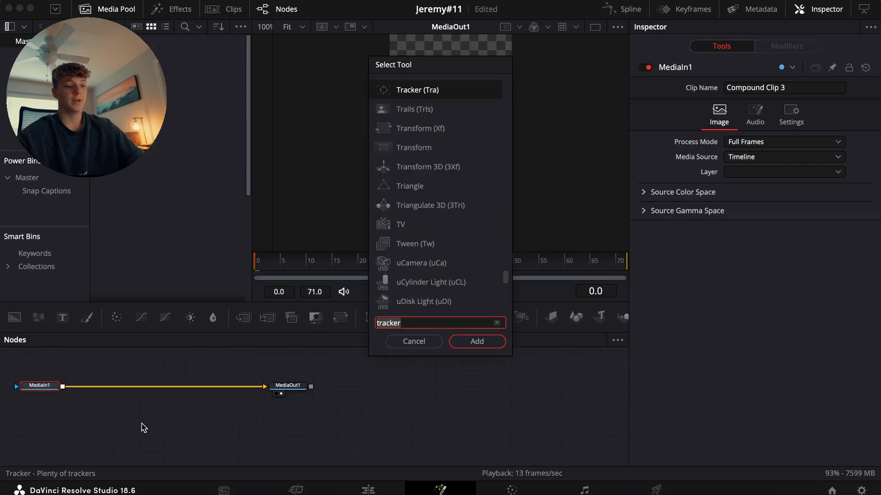
{"action": "type", "text": "glow"}
{"action": "key", "text": "Return"}
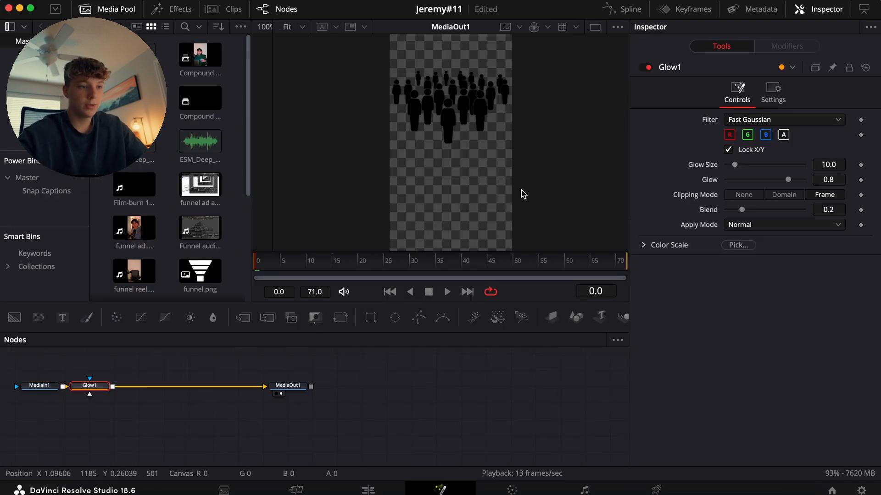
{"action": "mouse_move", "coordinate": [735, 164]}
{"action": "left_mouse_down"}
{"action": "mouse_move", "coordinate": [752, 165]}
{"action": "mouse_move", "coordinate": [734, 164]}
{"action": "left_mouse_up"}
{"action": "left_click_drag", "start_coordinate": [787, 180], "coordinate": [740, 182]}
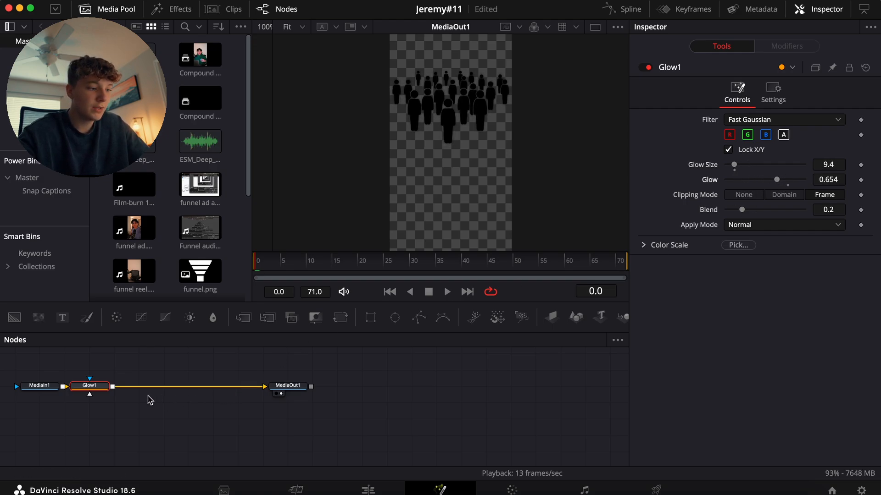
Add a Drop Shadow node after the Glow node, followed by a Transform node
{"action": "key", "text": "shift+space"}
{"action": "type", "text": "drop"}
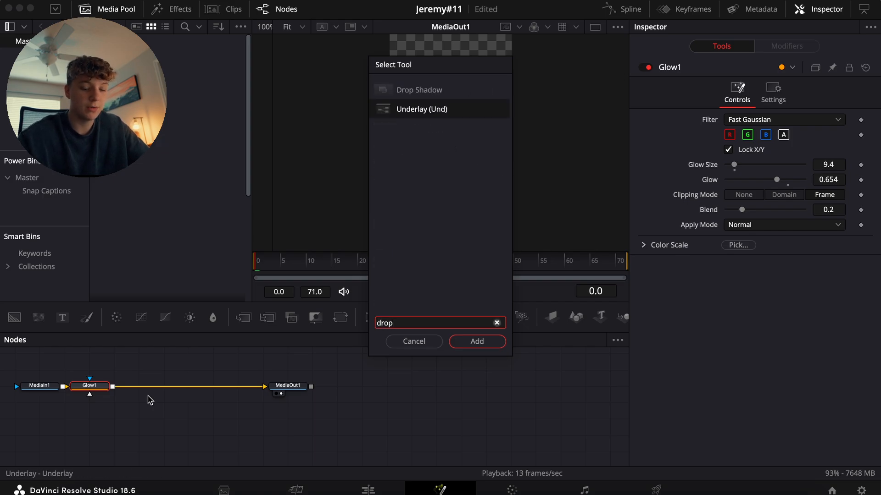
{"action": "key", "text": "Up"}
{"action": "key", "text": "Return"}
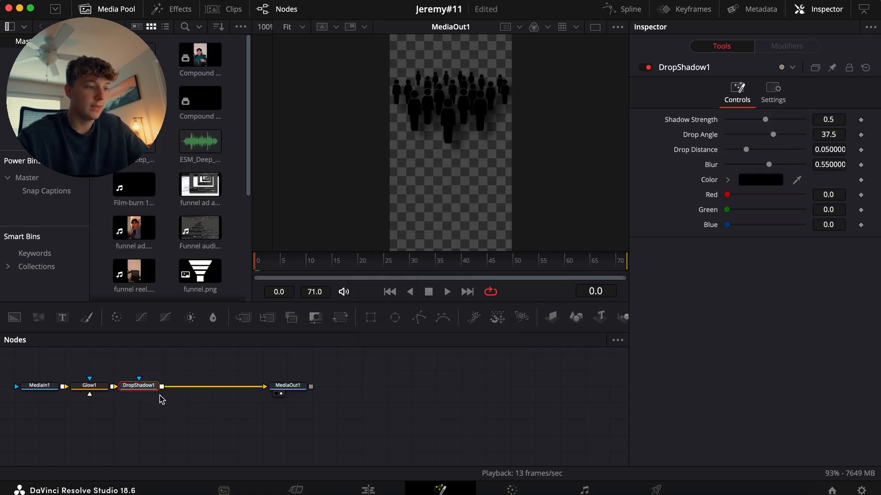
{"action": "left_click", "coordinate": [341, 319]}
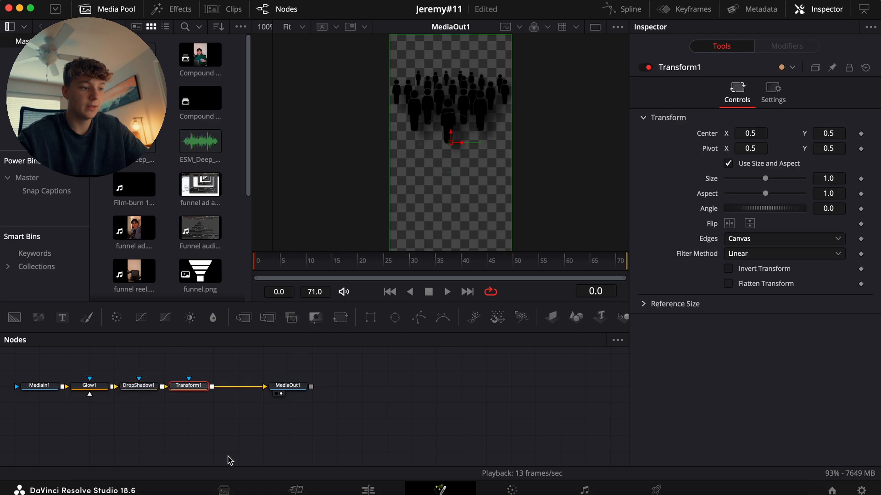
Play the crowd graphic's section in the Edit page timeline and return to its Fusion composition at frame 0
{"action": "left_click", "coordinate": [367, 490]}
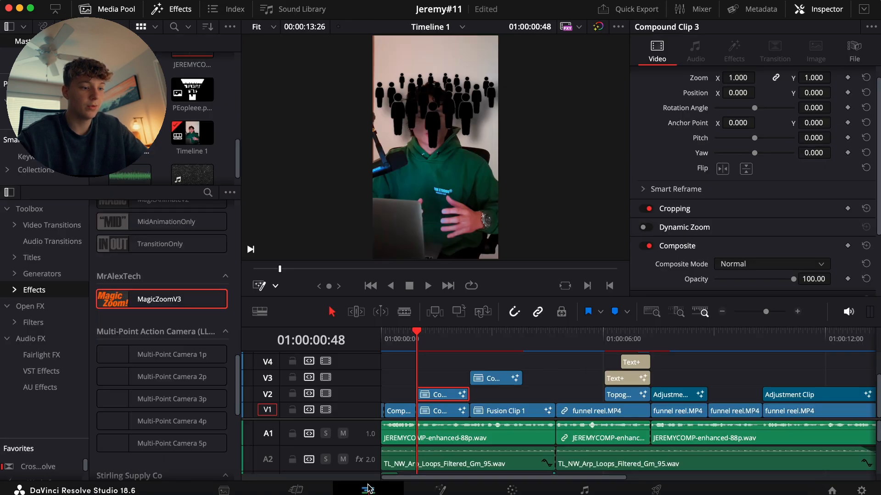
{"action": "key", "text": "space"}
{"action": "left_click", "coordinate": [416, 338]}
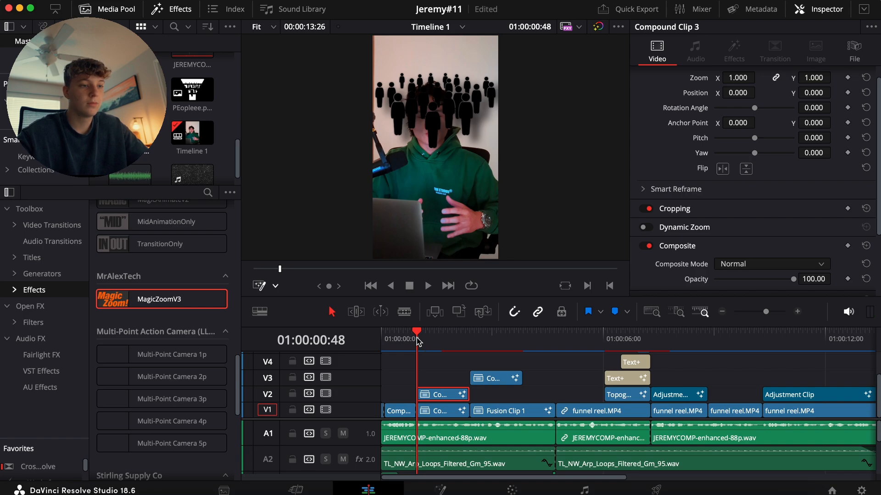
{"action": "left_click", "coordinate": [441, 489]}
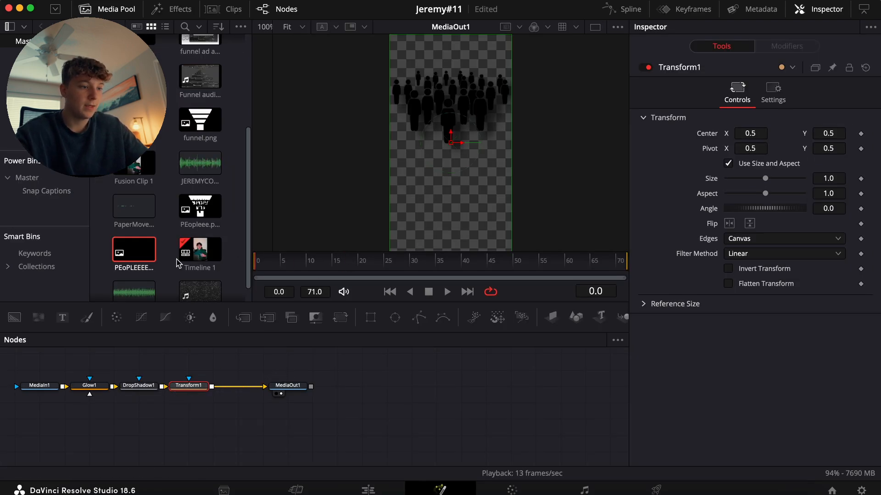
{"action": "key", "text": "space"}
{"action": "left_click_drag", "start_coordinate": [335, 265], "coordinate": [249, 262]}
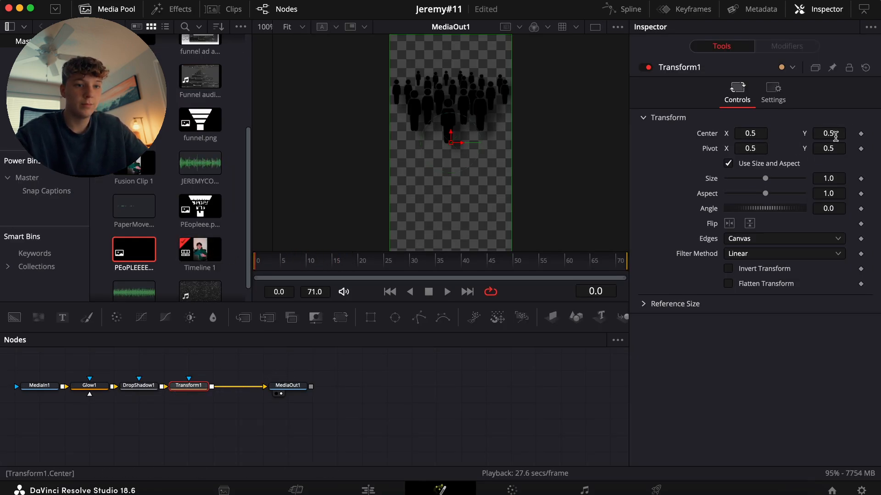
Keyframe Transform1's Center Y from -0.404 at frame 0 to 0.55 at frame 24, and set its Size to 1.32
{"action": "left_click_drag", "start_coordinate": [836, 136], "coordinate": [421, 136]}
{"action": "left_click", "coordinate": [861, 135]}
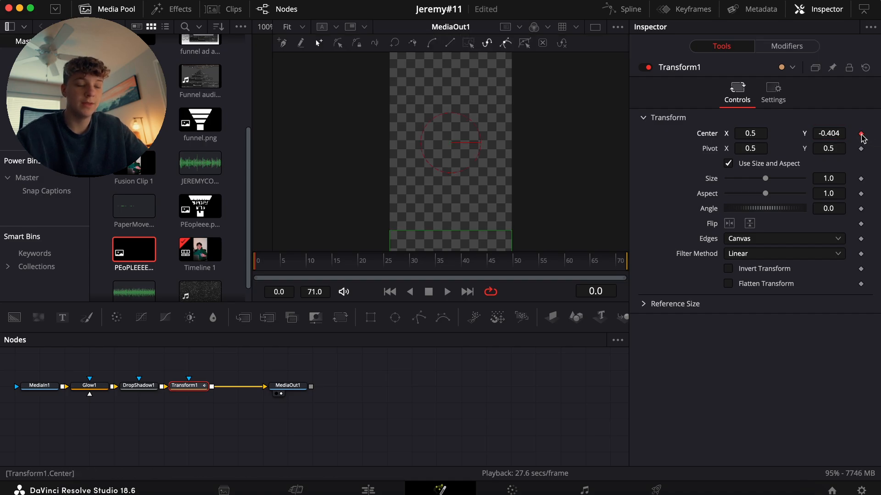
{"action": "left_click_drag", "start_coordinate": [765, 178], "coordinate": [750, 178]}
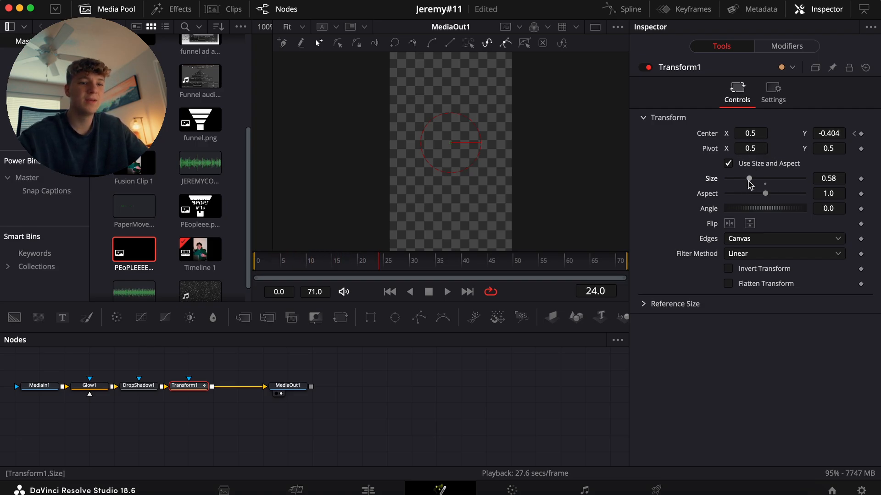
{"action": "left_click_drag", "start_coordinate": [750, 181], "coordinate": [765, 194]}
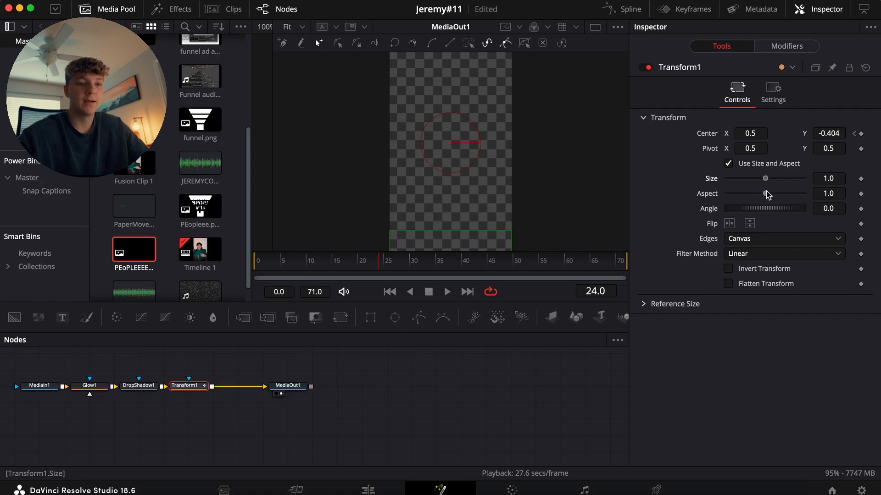
{"action": "left_click_drag", "start_coordinate": [824, 133], "coordinate": [868, 134]}
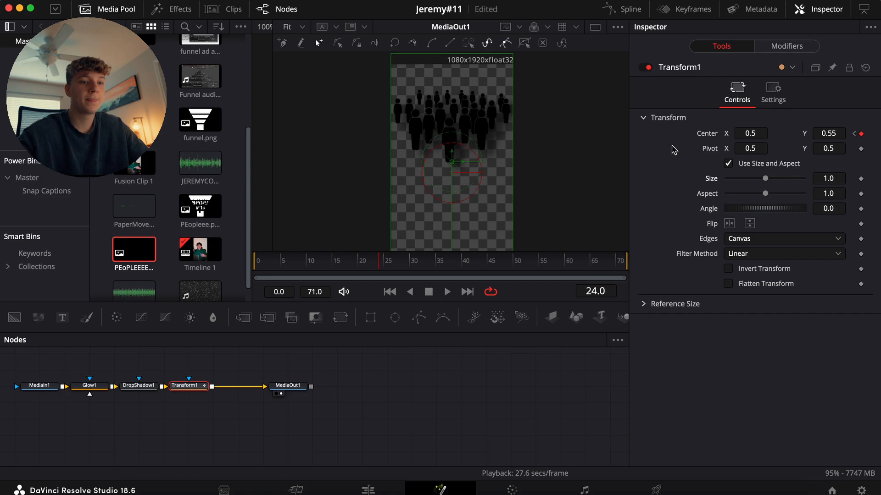
{"action": "left_click_drag", "start_coordinate": [765, 182], "coordinate": [769, 185]}
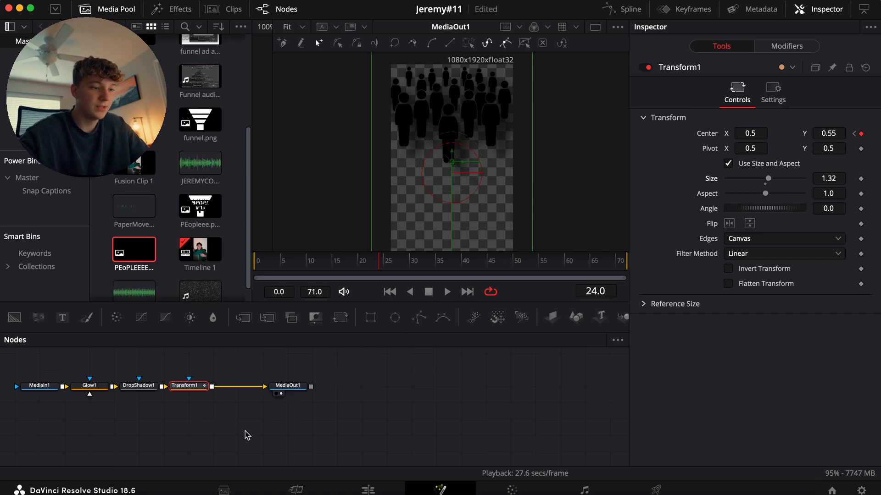
Smooth Transform1's Displacement curve in the spline editor, extend the last keyframe's handle back to about frame 3, and play the animation
{"action": "left_click", "coordinate": [625, 10]}
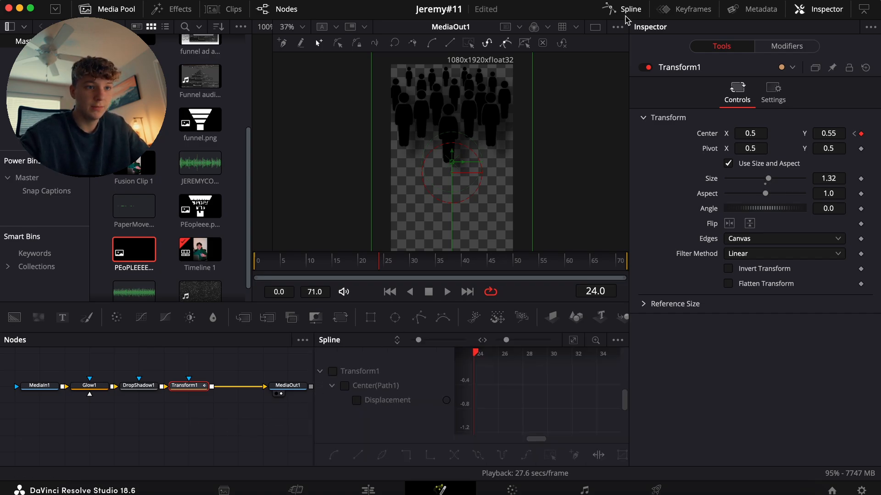
{"action": "left_click", "coordinate": [333, 372]}
{"action": "left_click", "coordinate": [573, 341]}
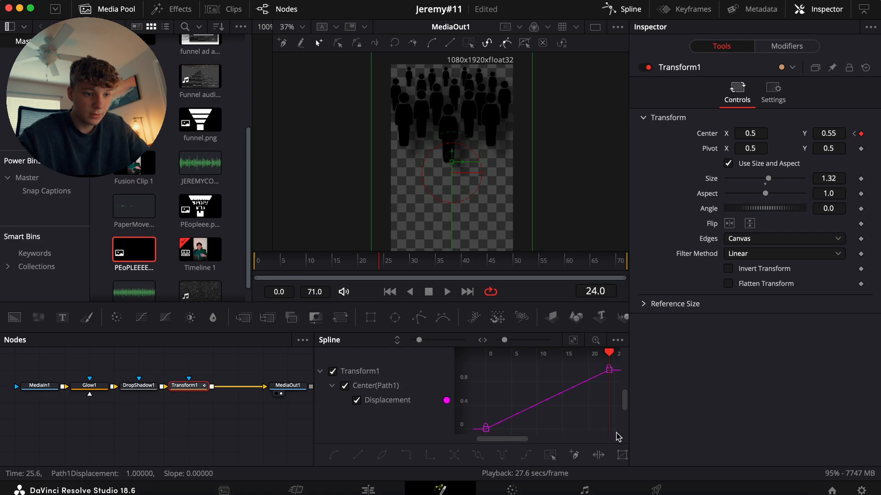
{"action": "left_click_drag", "start_coordinate": [616, 437], "coordinate": [435, 356]}
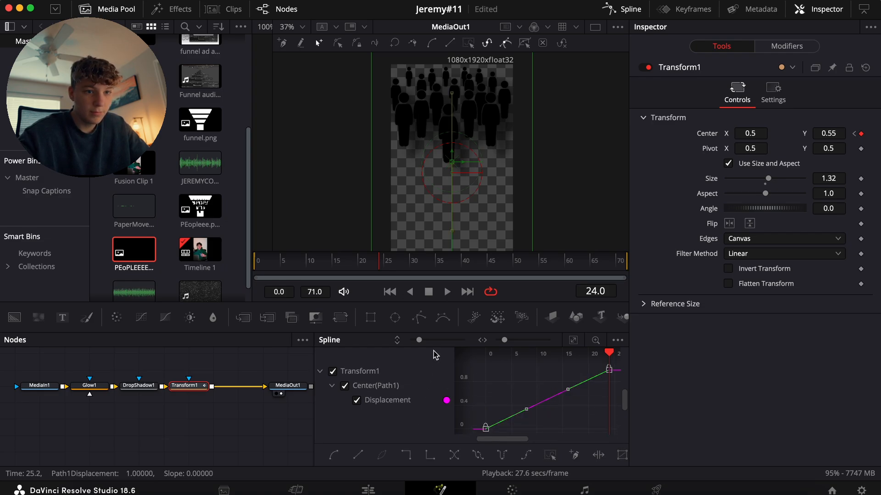
{"action": "key", "text": "shift+s"}
{"action": "left_click_drag", "start_coordinate": [564, 370], "coordinate": [499, 374]}
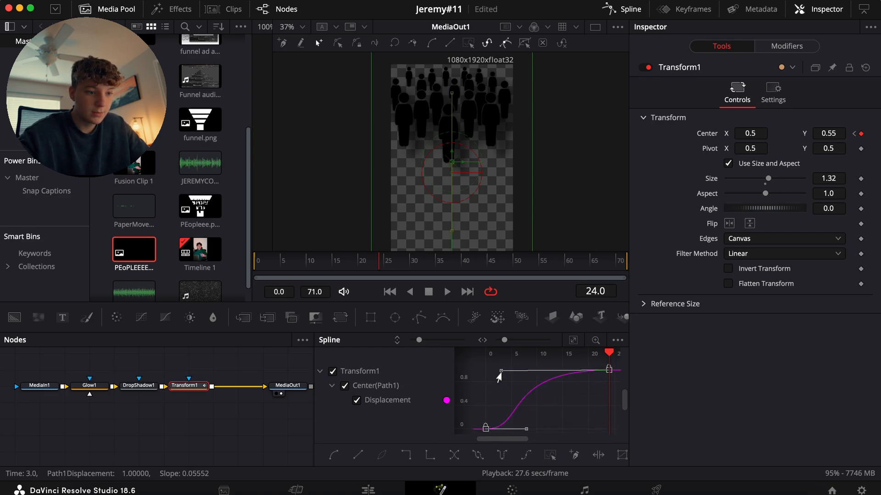
{"action": "key", "text": "space"}
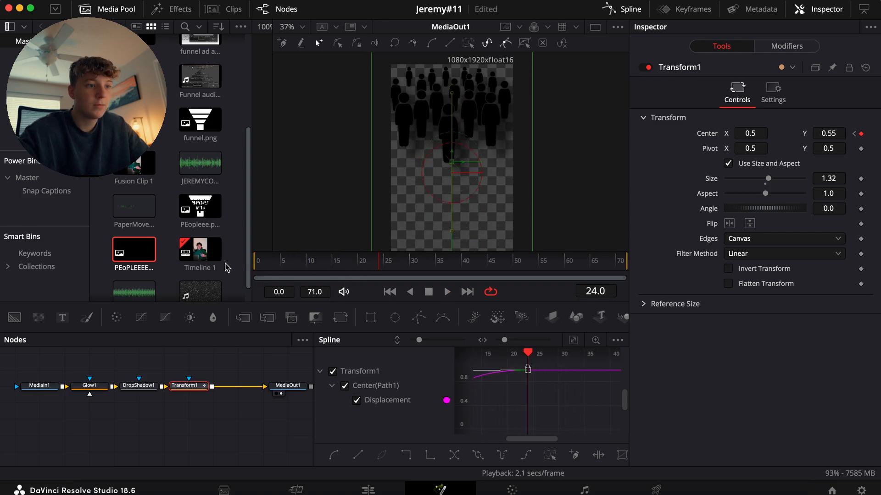
{"action": "key", "text": "space"}
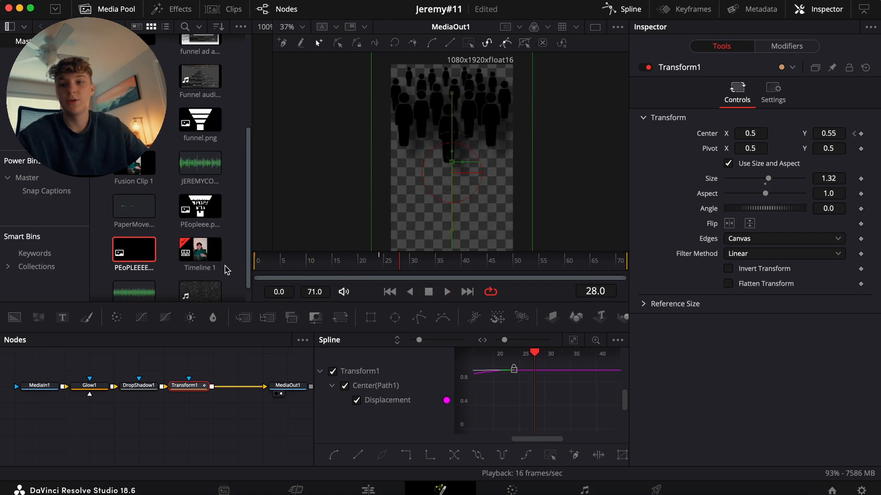
Add a Motion Blur node after Transform1 and set its Motion Blur amount to 16.5
{"action": "key", "text": "shift+space"}
{"action": "type", "text": "mopti"}
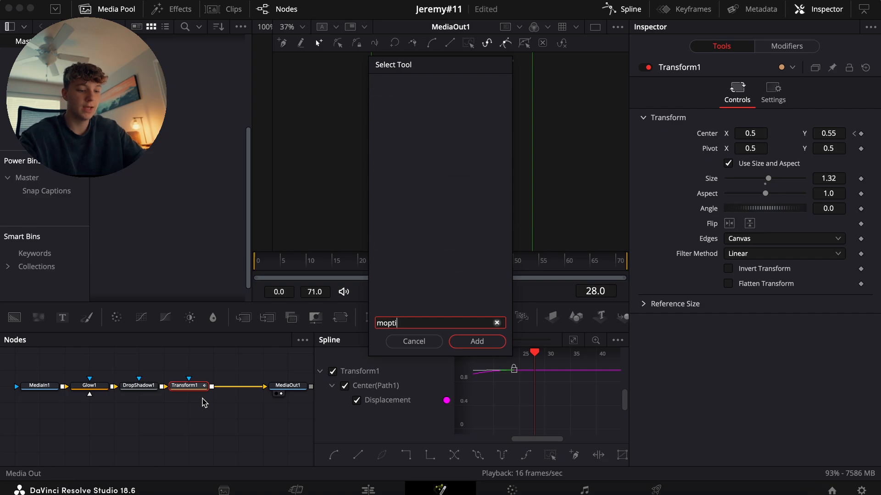
{"action": "key", "text": "BackSpace"}
{"action": "key", "text": "BackSpace"}
{"action": "key", "text": "BackSpace"}
{"action": "type", "text": "t"}
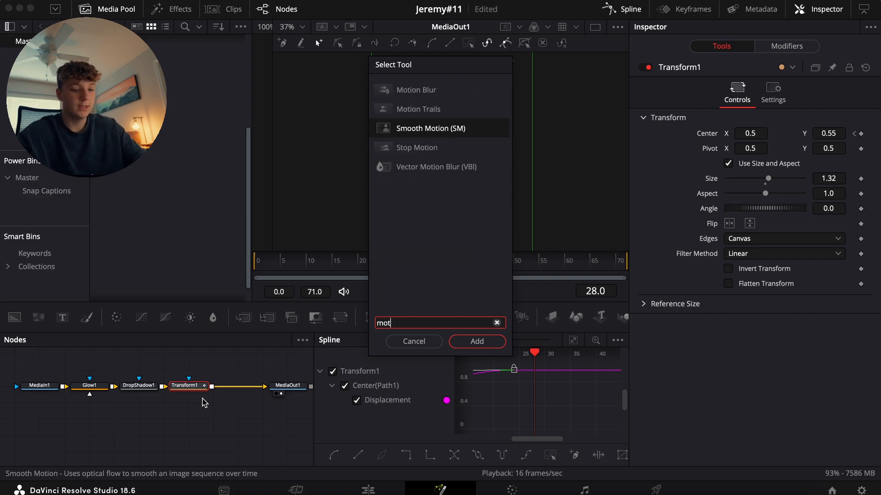
{"action": "key", "text": "Up"}
{"action": "key", "text": "Up"}
{"action": "key", "text": "Return"}
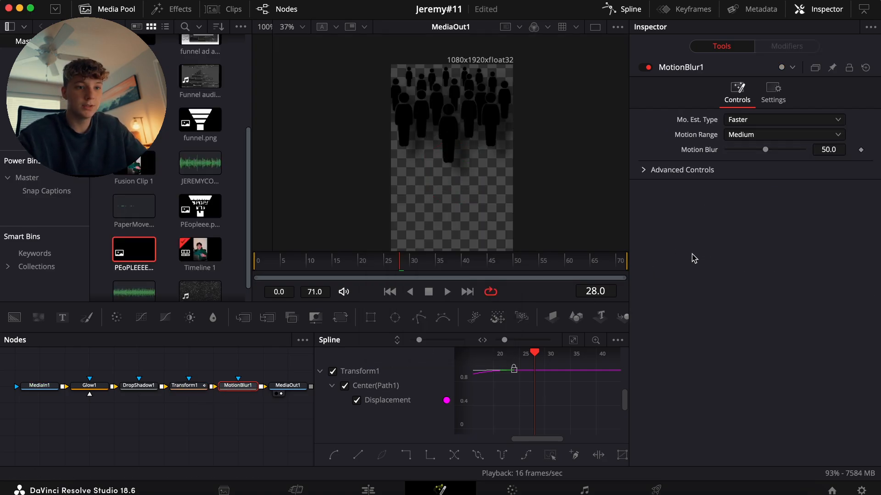
{"action": "left_click_drag", "start_coordinate": [764, 150], "coordinate": [739, 157]}
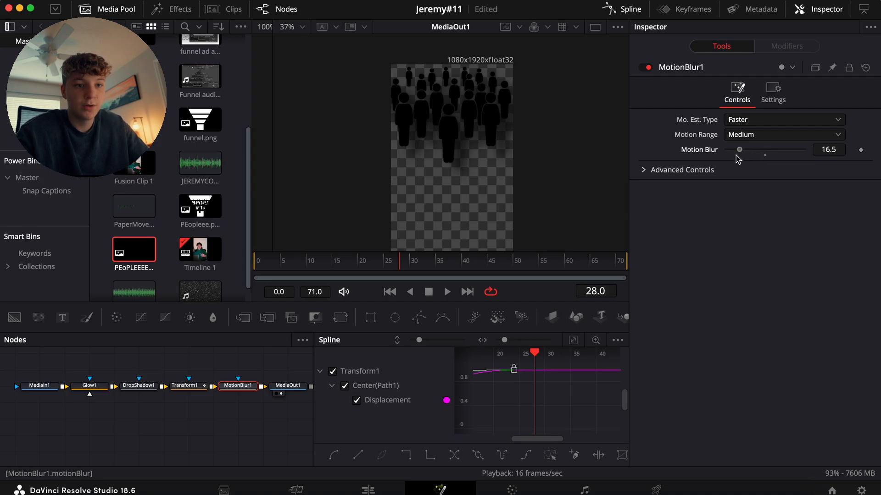
Return to the Edit page timeline, play the crowd graphic's section and step frame by frame through its rise
{"action": "left_click", "coordinate": [367, 489]}
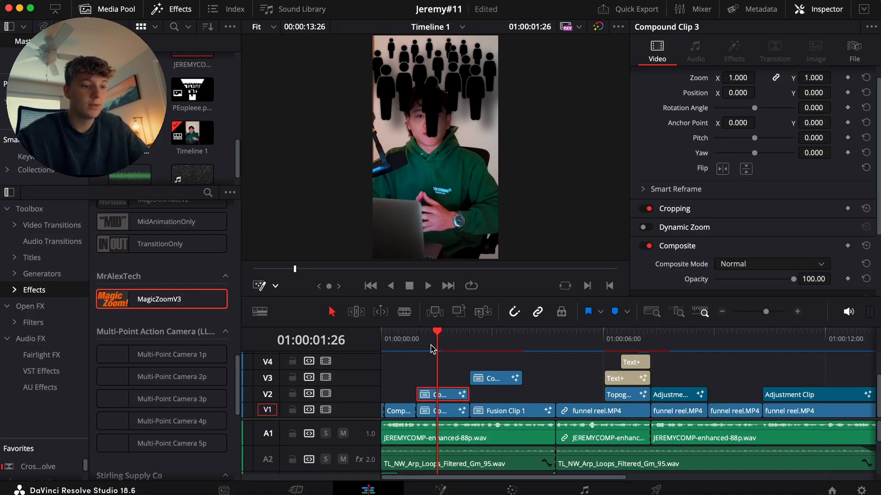
{"action": "left_click", "coordinate": [416, 349]}
{"action": "key", "text": "space"}
{"action": "key", "text": "space"}
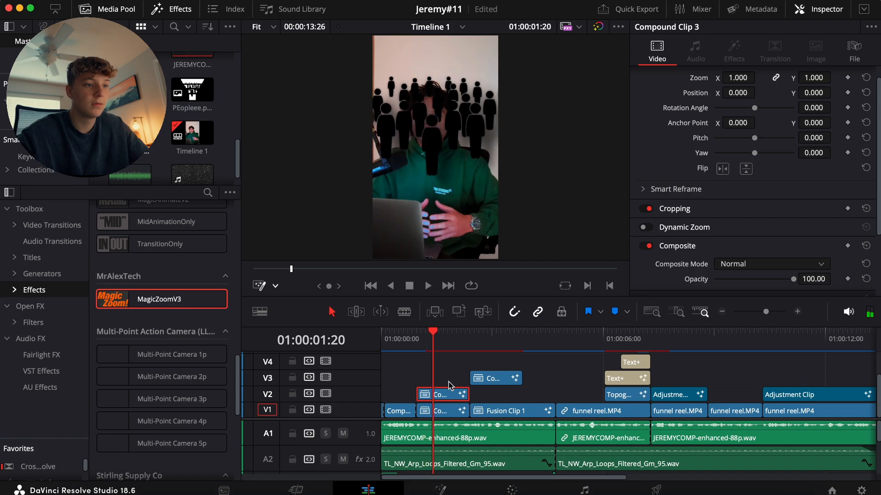
{"action": "key", "text": "Right"}
{"action": "key", "text": "Right"}
{"action": "key", "text": "Right"}
{"action": "key", "text": "Right"}
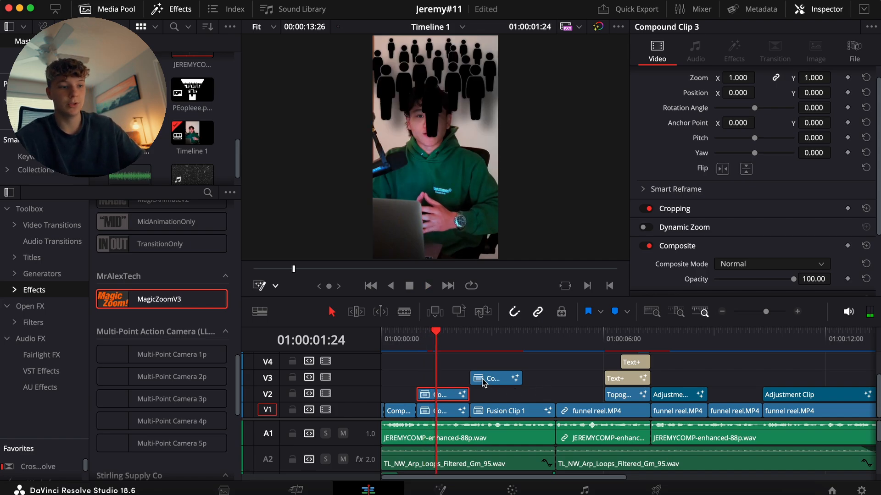
Move the masked speaker clip on V3 directly above the crowd graphic's clip and play the section
{"action": "left_click_drag", "start_coordinate": [482, 383], "coordinate": [429, 381]}
{"action": "left_click", "coordinate": [416, 344]}
{"action": "key", "text": "space"}
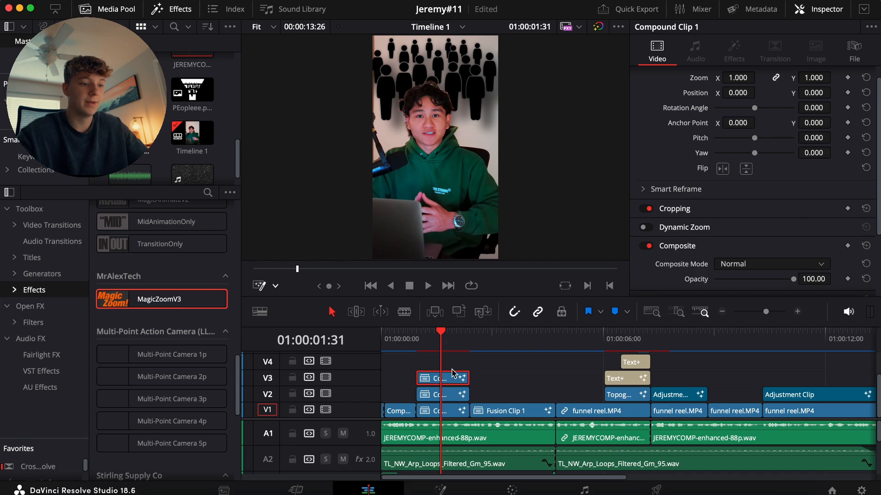
Apply MagicZoomV3 to the crowd graphic's clip with Zoom&Hold, Zoom Scale 0.171 and its pivot at about X 0.256, Y 0.938
{"action": "left_click", "coordinate": [444, 394]}
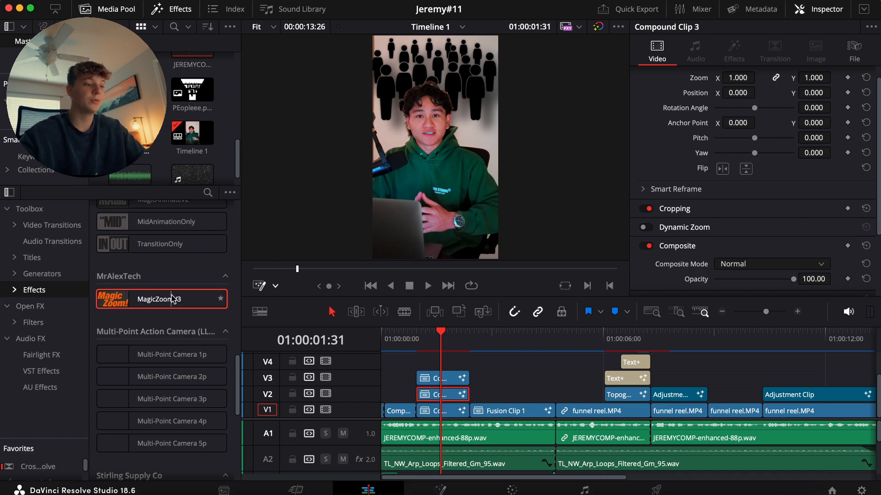
{"action": "left_click_drag", "start_coordinate": [173, 299], "coordinate": [437, 397]}
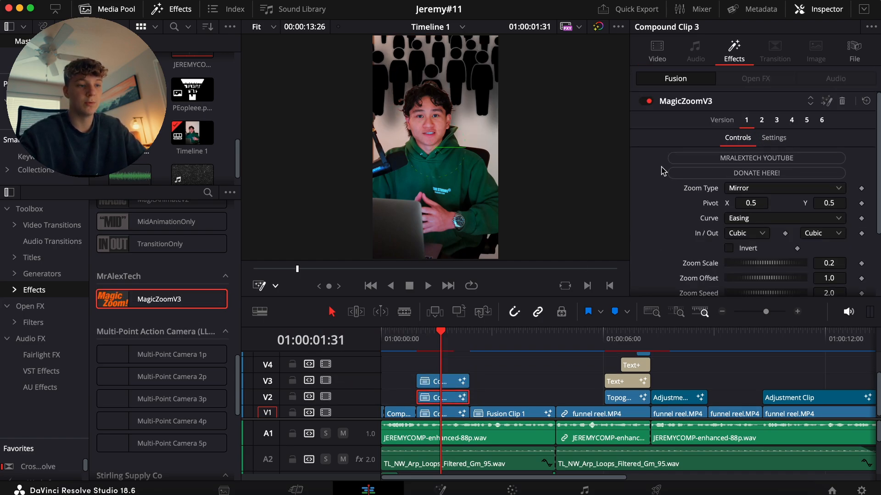
{"action": "left_click", "coordinate": [775, 198]}
{"action": "left_click", "coordinate": [743, 219]}
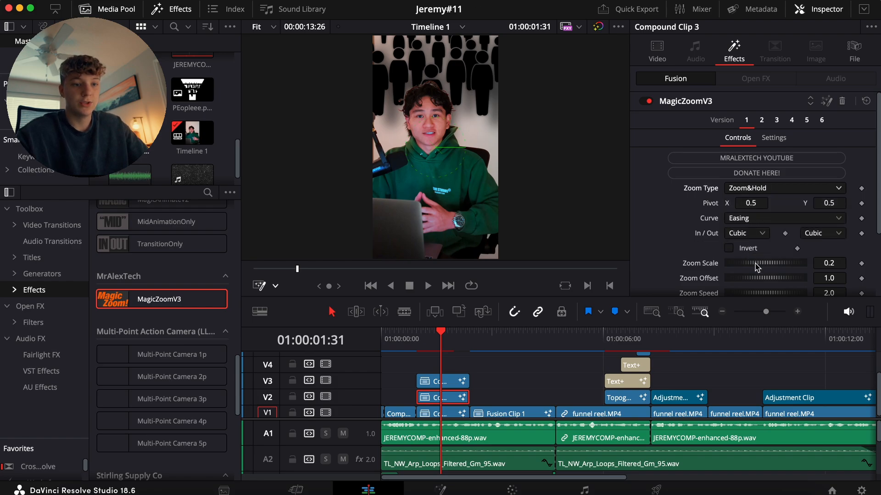
{"action": "left_click_drag", "start_coordinate": [759, 268], "coordinate": [758, 269]}
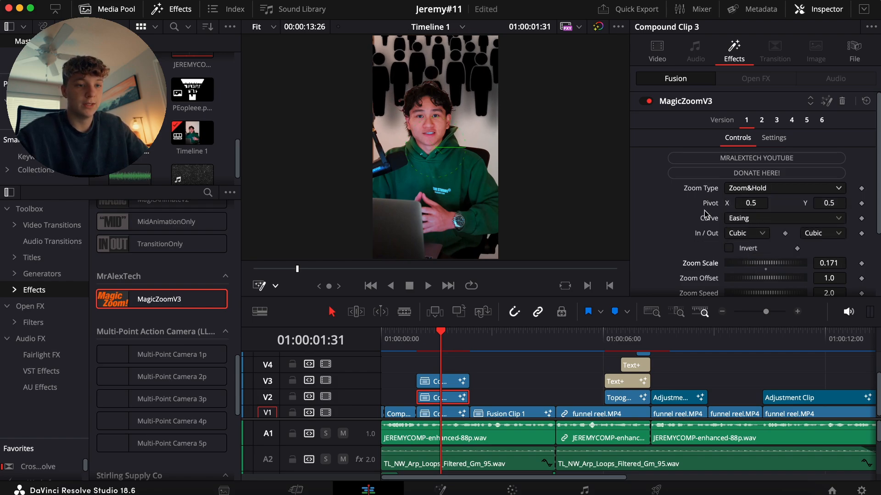
{"action": "left_click_drag", "start_coordinate": [435, 148], "coordinate": [410, 54]}
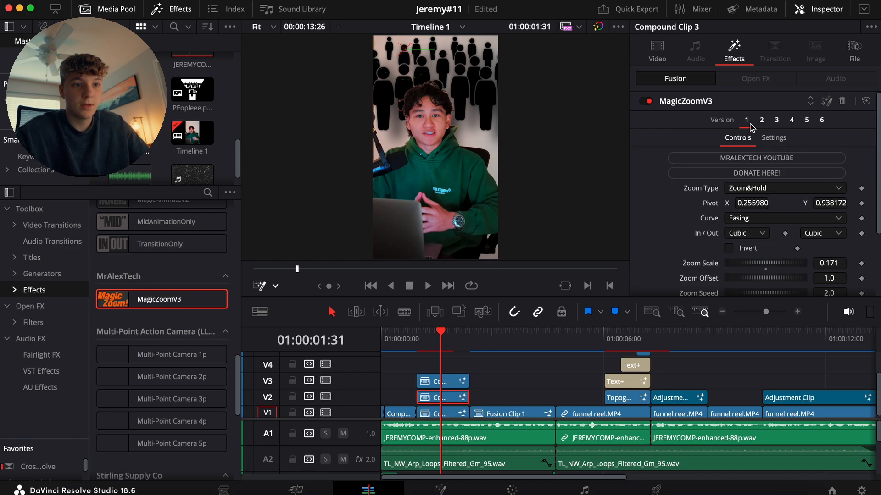
Give the crowd graphic's MagicZoomV3 a camera shake with Motion Scale 0.152 and Speed Scale 0.189
{"action": "scroll", "coordinate": [690, 250], "scroll_direction": "down", "scroll_amount": 4}
{"action": "left_click", "coordinate": [643, 287]}
{"action": "scroll", "coordinate": [672, 238], "scroll_direction": "down", "scroll_amount": 4}
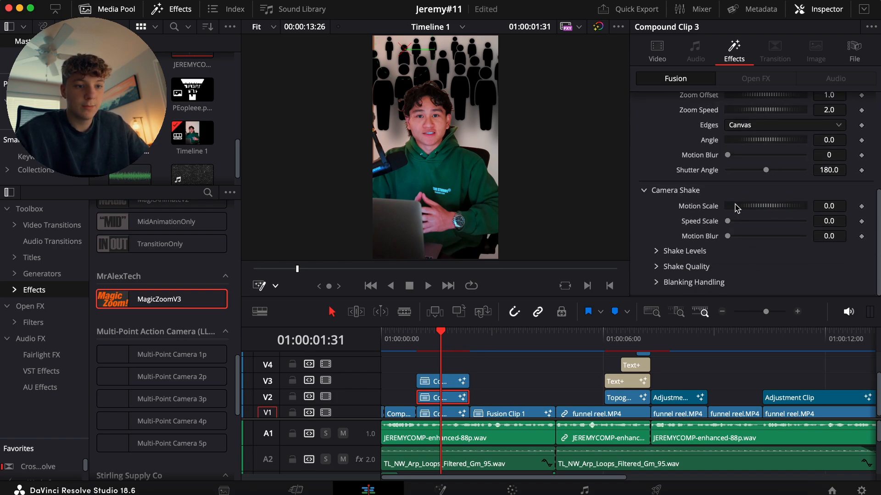
{"action": "mouse_move", "coordinate": [735, 206]}
{"action": "left_mouse_down"}
{"action": "mouse_move", "coordinate": [749, 206]}
{"action": "mouse_move", "coordinate": [738, 222]}
{"action": "left_mouse_up"}
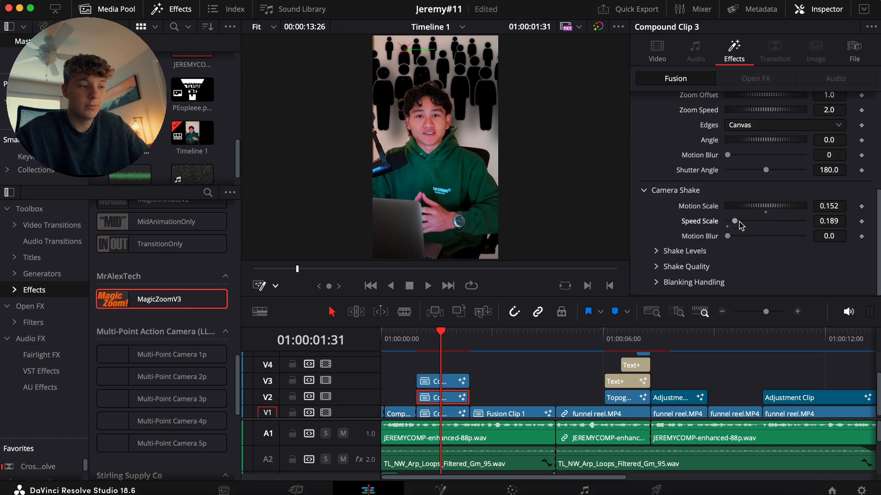
Add MagicAnimateV2 to the crowd graphic's clip, enable its whip Out animation and set In/Out Speed to 0.2
{"action": "scroll", "coordinate": [194, 271], "scroll_direction": "up", "scroll_amount": 6}
{"action": "left_click_drag", "start_coordinate": [165, 337], "coordinate": [440, 397]}
{"action": "left_click", "coordinate": [760, 190]}
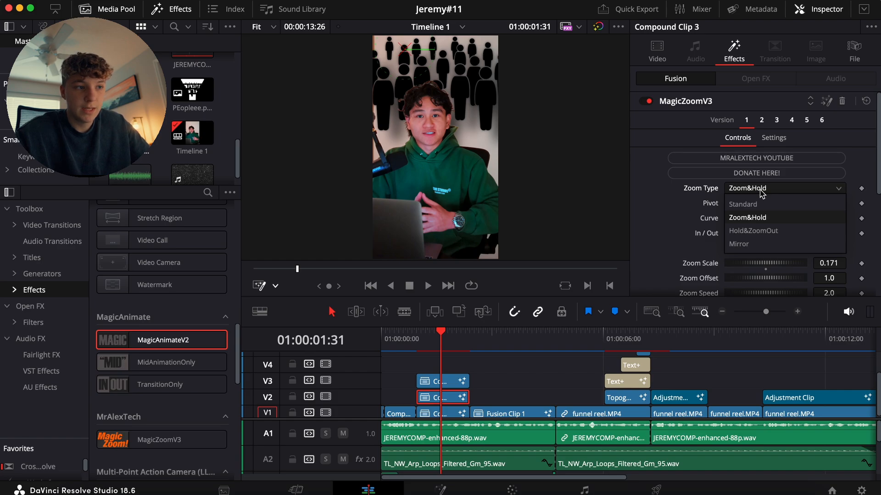
{"action": "left_click", "coordinate": [678, 210]}
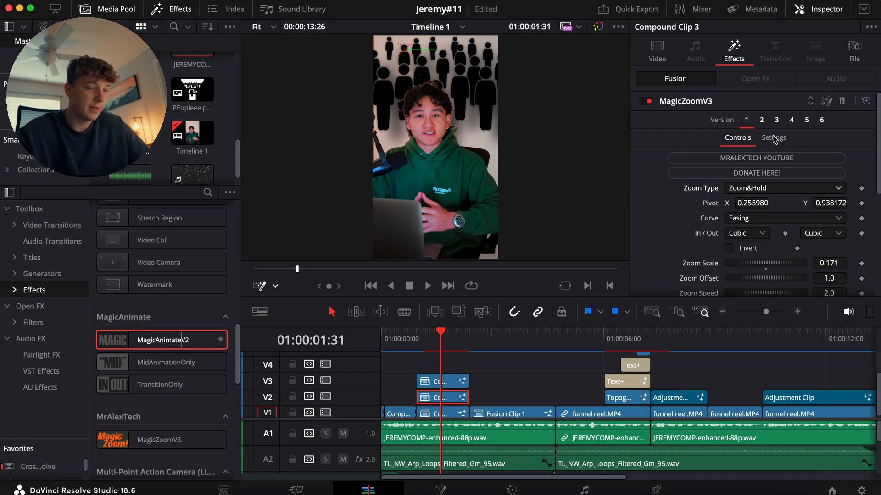
{"action": "scroll", "coordinate": [642, 224], "scroll_direction": "down", "scroll_amount": 15}
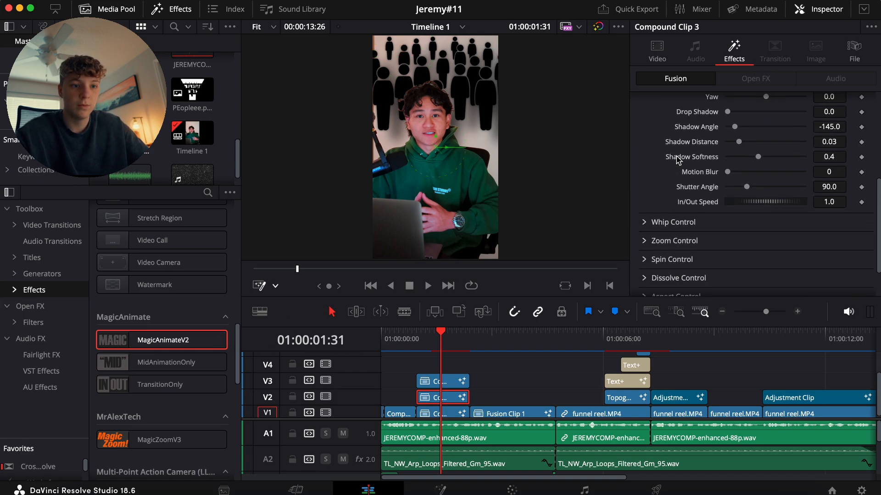
{"action": "scroll", "coordinate": [665, 170], "scroll_direction": "down", "scroll_amount": 3}
{"action": "left_click", "coordinate": [644, 174]}
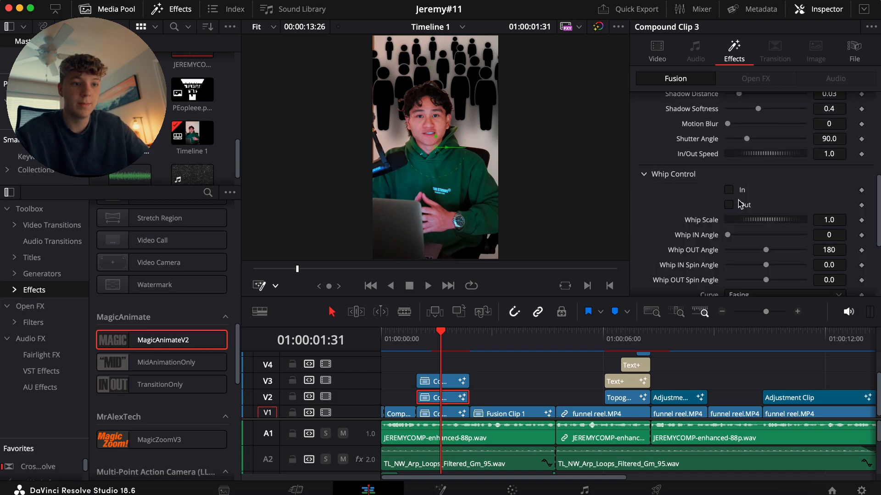
{"action": "left_click", "coordinate": [729, 205]}
{"action": "left_click", "coordinate": [829, 154]}
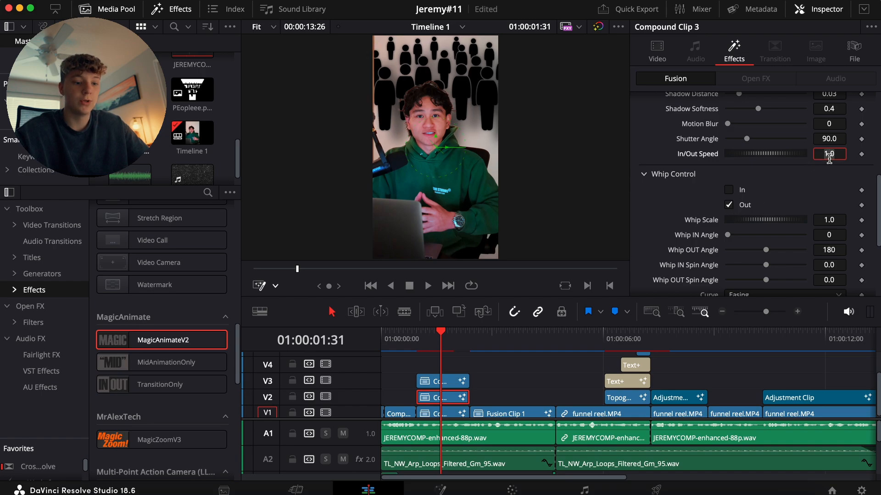
{"action": "type", "text": "0.2"}
{"action": "key", "text": "Tab"}
{"action": "left_click", "coordinate": [659, 206]}
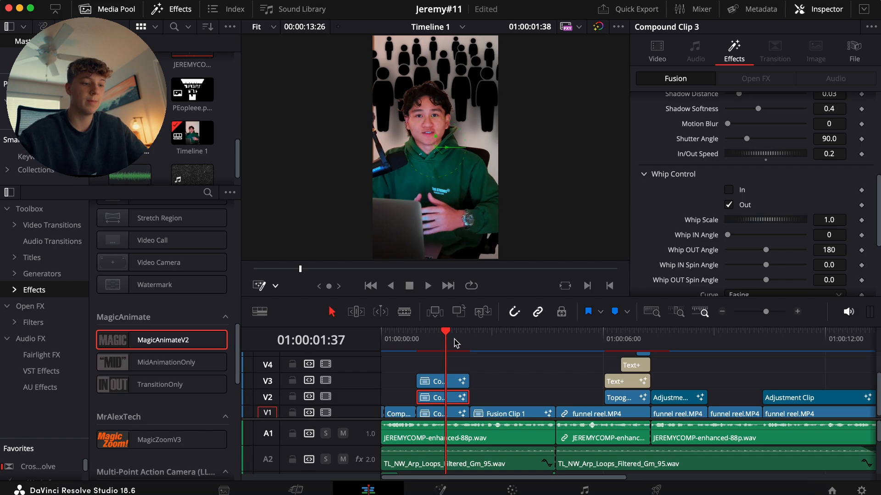
Play the crowd graphic's section, and play the reel from its start to review the animation
{"action": "left_click_drag", "start_coordinate": [448, 340], "coordinate": [428, 347]}
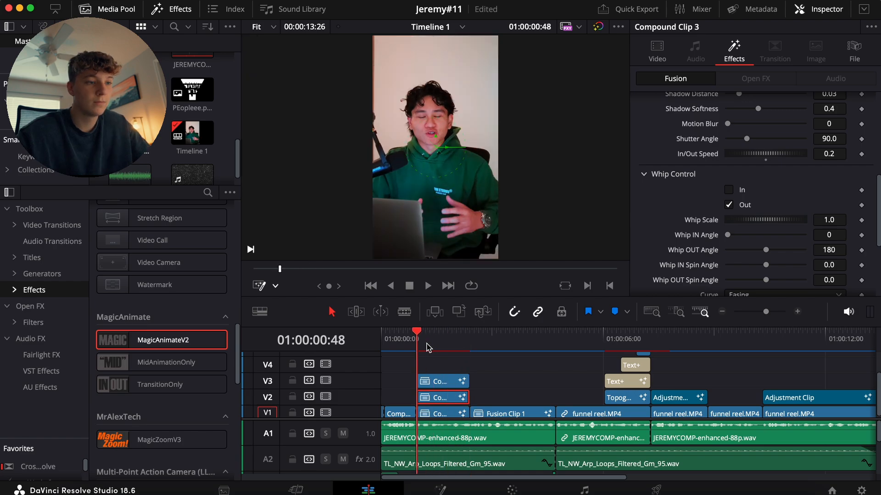
{"action": "key", "text": "space"}
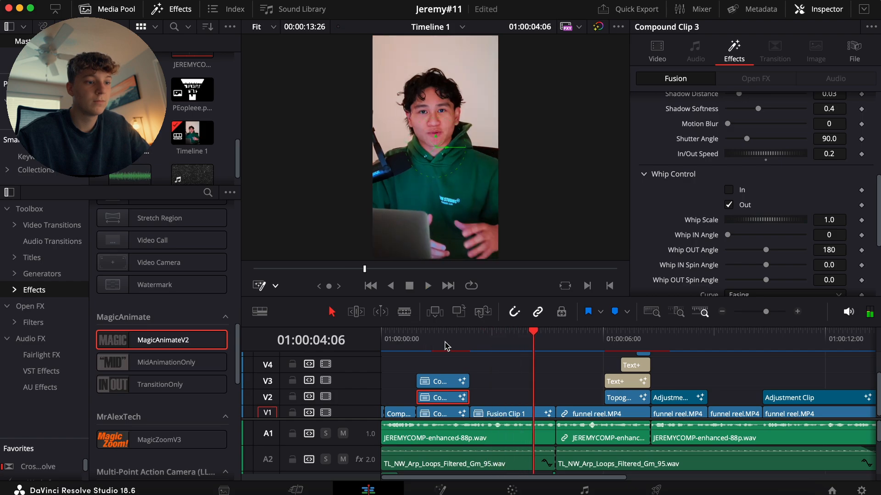
{"action": "left_click", "coordinate": [414, 339]}
{"action": "left_click_drag", "start_coordinate": [413, 339], "coordinate": [405, 339]}
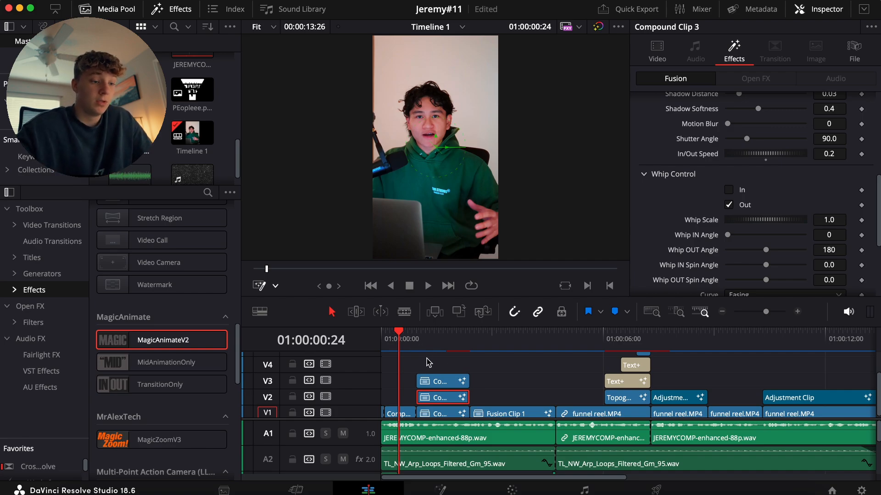
{"action": "left_click", "coordinate": [382, 362]}
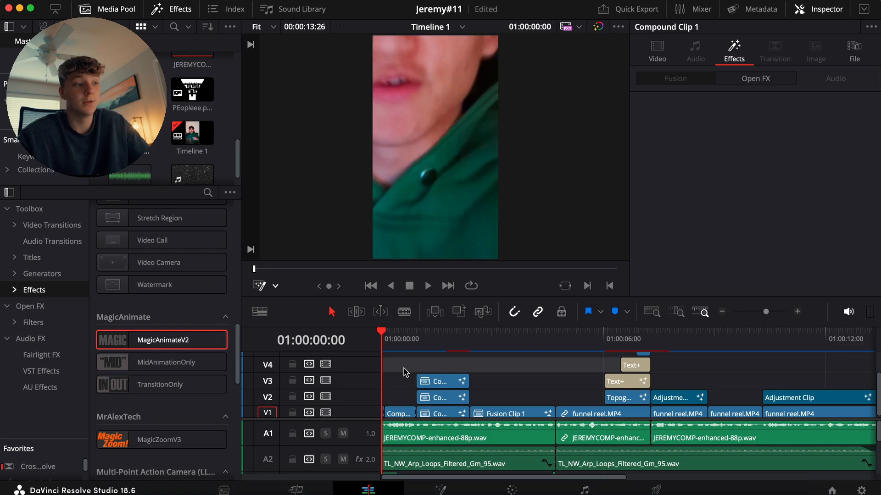
{"action": "key", "text": "space"}
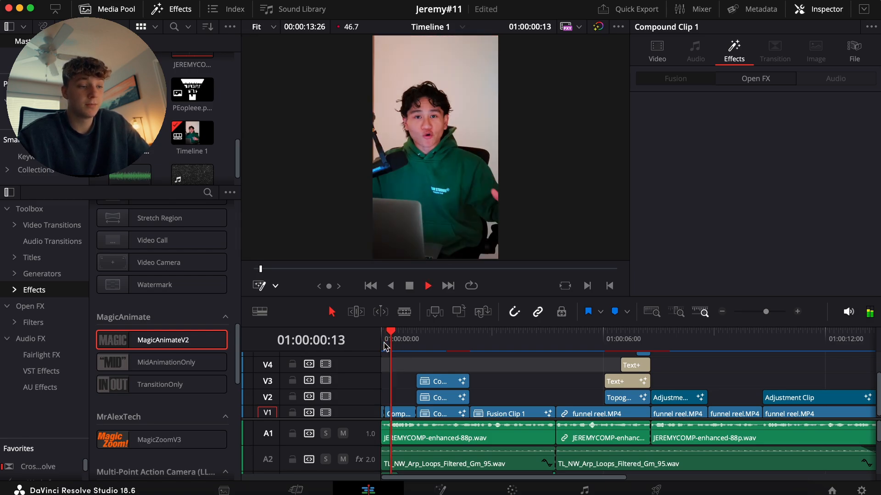
{"action": "left_click", "coordinate": [419, 356]}
{"action": "left_click", "coordinate": [432, 339]}
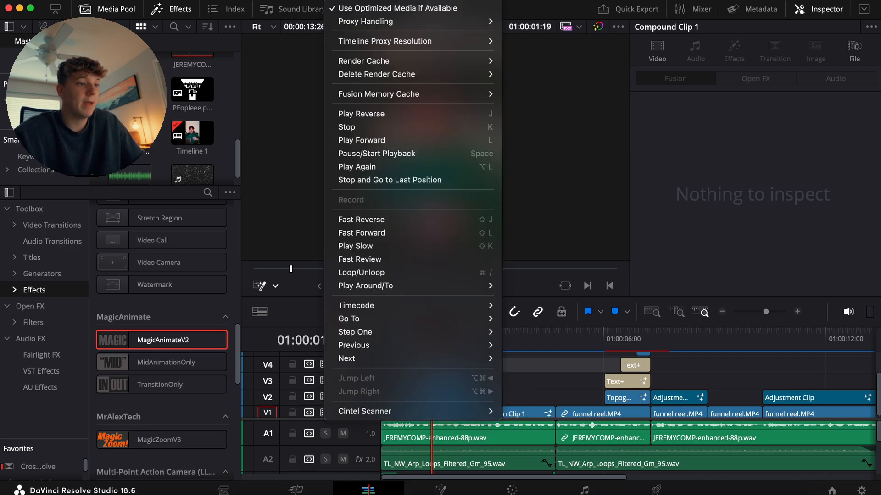
Check the Render Cache setting and replay the reel from the beginning past the crowd graphic
{"action": "mouse_move", "coordinate": [369, 77]}
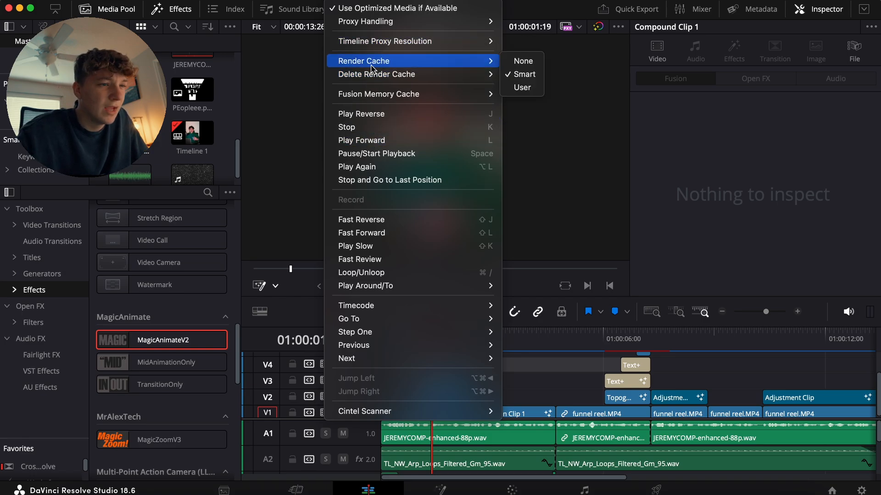
{"action": "left_click", "coordinate": [556, 346]}
{"action": "key", "text": "Home"}
{"action": "key", "text": "space"}
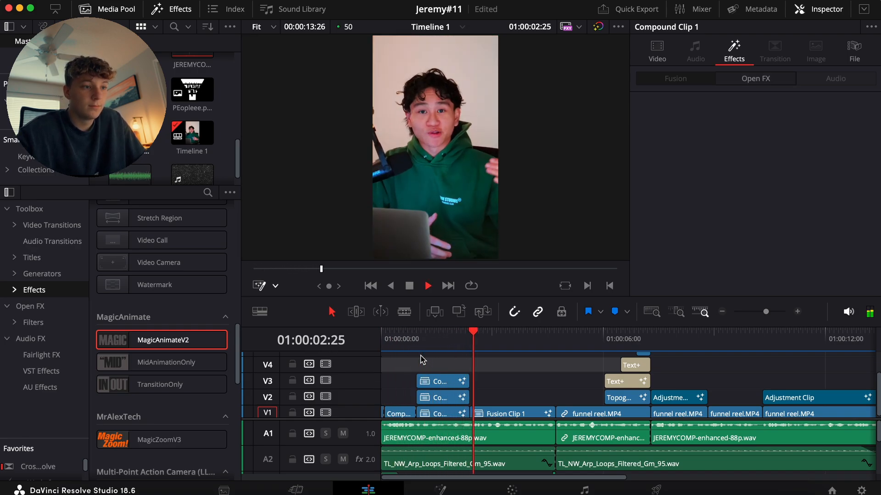
{"action": "key", "text": "space"}
Step frame by frame through the end of the crowd graphic's clip to examine its whip-out
{"action": "left_click", "coordinate": [447, 338]}
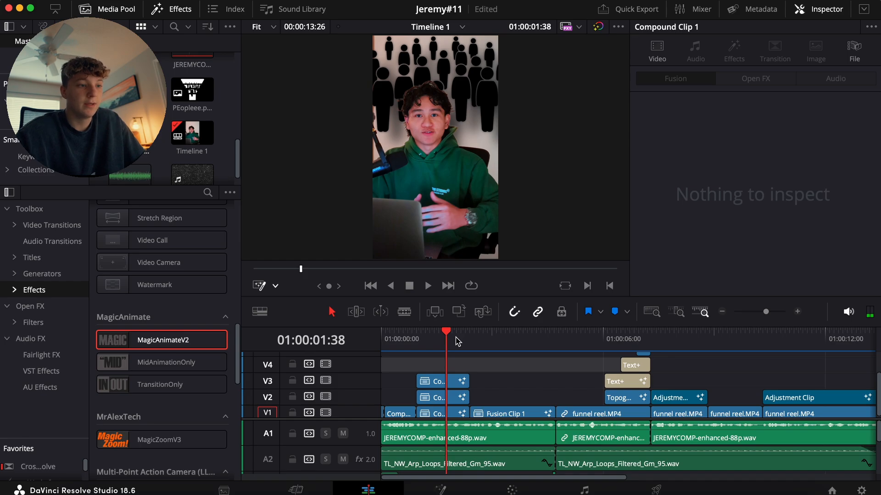
{"action": "key", "text": "Right"}
{"action": "key", "text": "Right"}
{"action": "key", "text": "Right"}
{"action": "key", "text": "Right"}
{"action": "key", "text": "Right"}
{"action": "key", "text": "Right"}
{"action": "key", "text": "Right"}
{"action": "key", "text": "Right"}
{"action": "key", "text": "Right"}
{"action": "key", "text": "Right"}
{"action": "key", "text": "Right"}
{"action": "key", "text": "Right"}
{"action": "key", "text": "Right"}
{"action": "key", "text": "Right"}
{"action": "key", "text": "Right"}
{"action": "key", "text": "Right"}
{"action": "key", "text": "Right"}
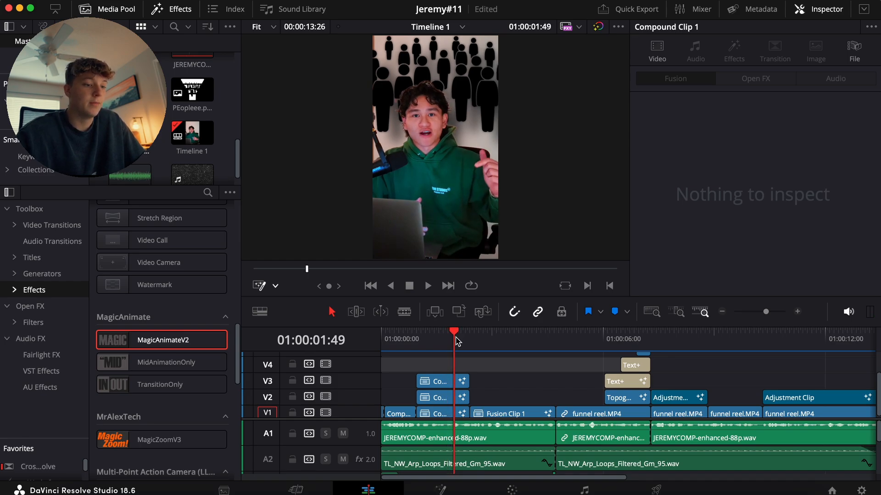
{"action": "key", "text": "Right"}
{"action": "key", "text": "Right"}
{"action": "key", "text": "Right"}
{"action": "key", "text": "Right"}
{"action": "key", "text": "Right"}
{"action": "key", "text": "Right"}
{"action": "key", "text": "Right"}
{"action": "key", "text": "Right"}
{"action": "key", "text": "Right"}
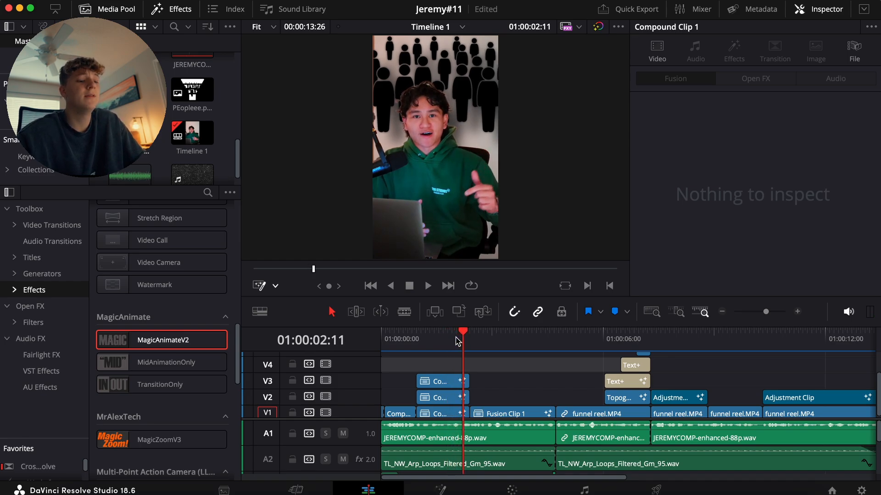
{"action": "key", "text": "Left"}
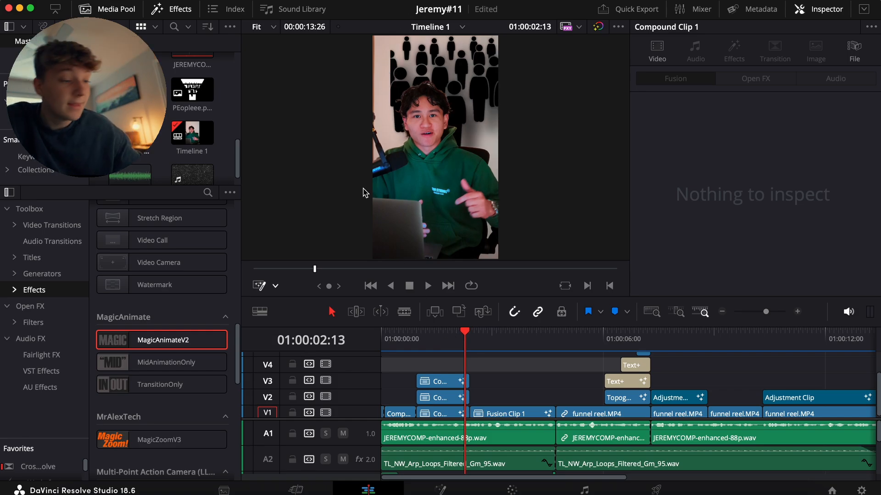
Remove the MagicAnimateV2 effect from the crowd graphic's clip
{"action": "left_click", "coordinate": [439, 398]}
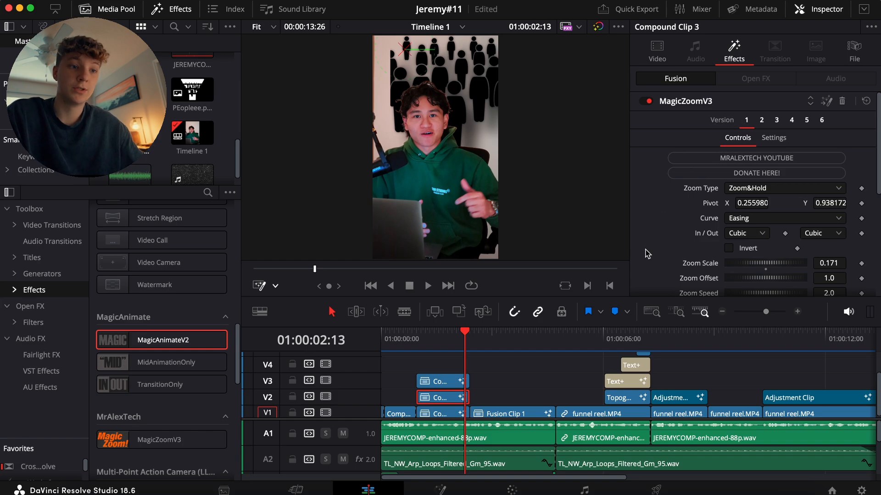
{"action": "scroll", "coordinate": [647, 254], "scroll_direction": "down", "scroll_amount": 5}
{"action": "left_click", "coordinate": [841, 288]}
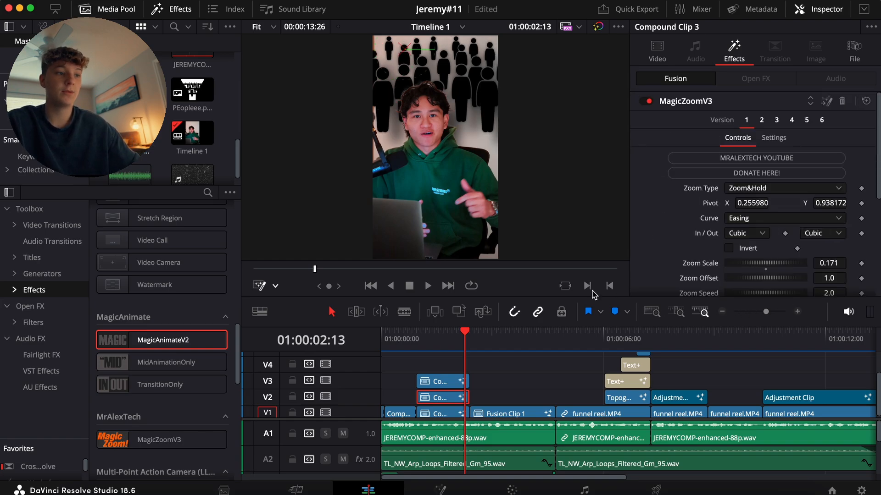
Move the masked speaker's clip on V3 past the crowd graphic's clip, and select the crowd clip on V2
{"action": "left_click", "coordinate": [446, 334]}
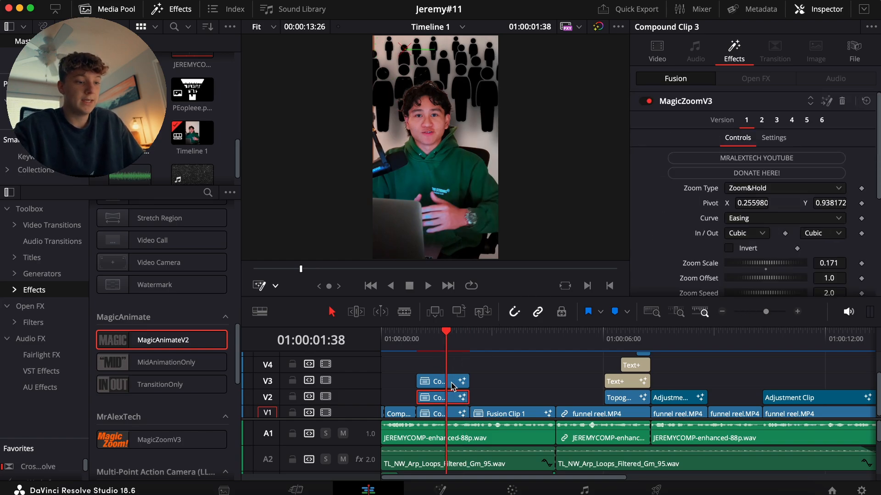
{"action": "left_click_drag", "start_coordinate": [446, 384], "coordinate": [500, 386]}
{"action": "left_click", "coordinate": [447, 397]}
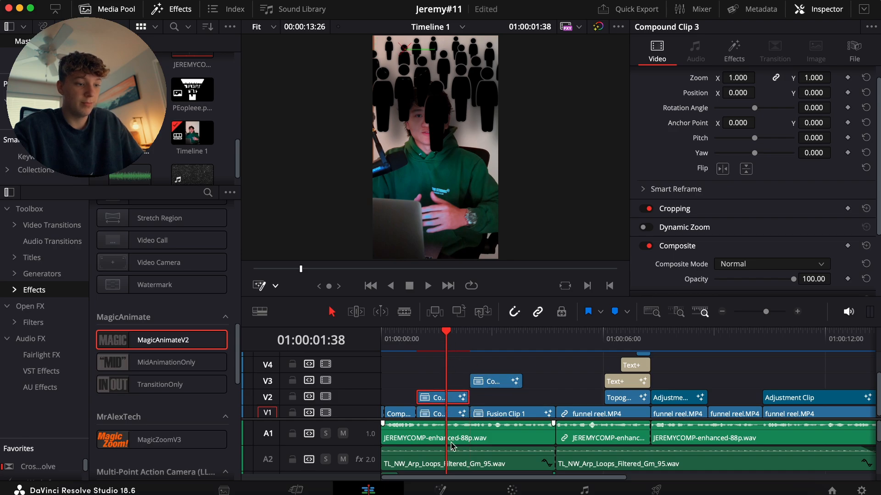
Open the crowd graphic's clip in Fusion and add a second Transform node between Transform1 and MotionBlur1
{"action": "left_click", "coordinate": [441, 491]}
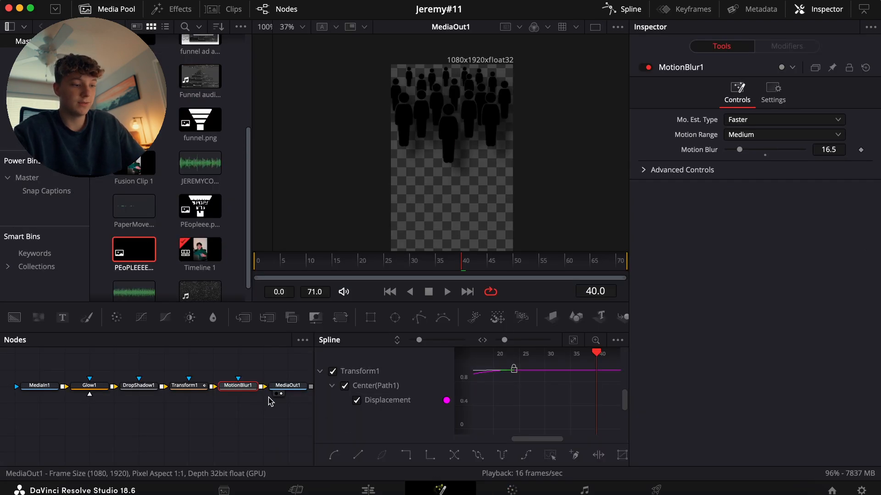
{"action": "left_click", "coordinate": [193, 389]}
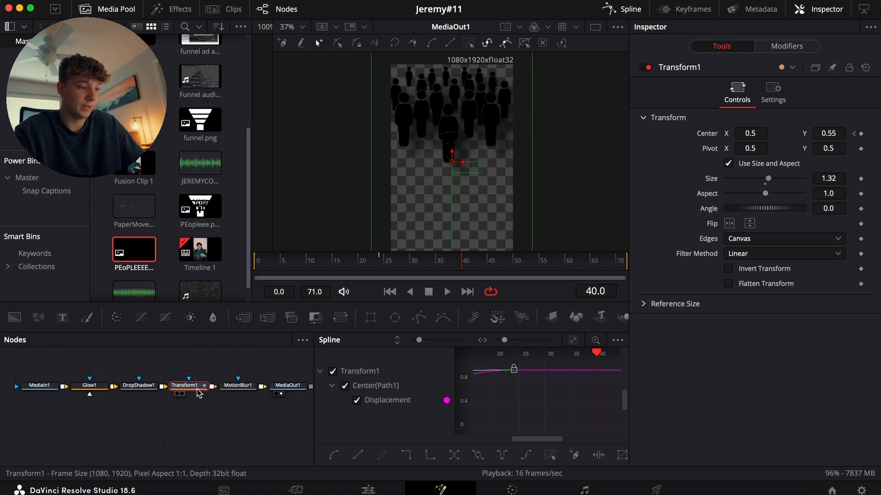
{"action": "left_click", "coordinate": [340, 318]}
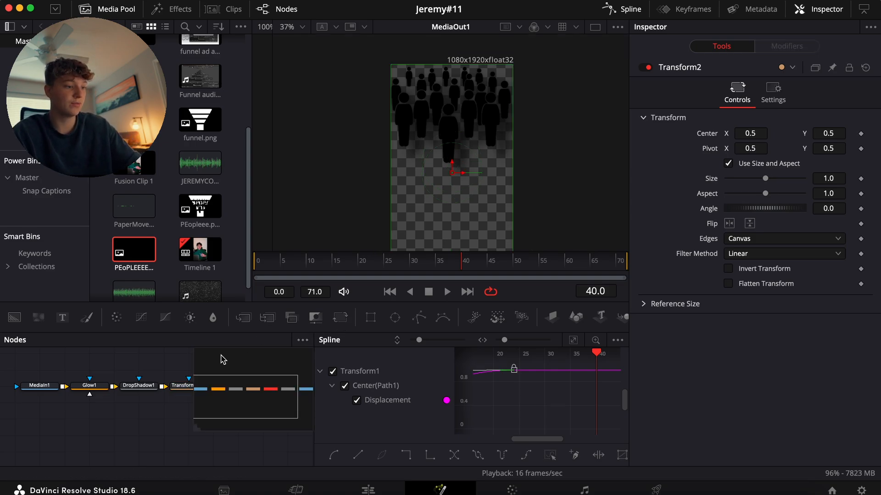
Keyframe Transform2's Center at frame 55, and raise its Center Y to about 0.956 at frame 71
{"action": "left_click", "coordinate": [629, 10]}
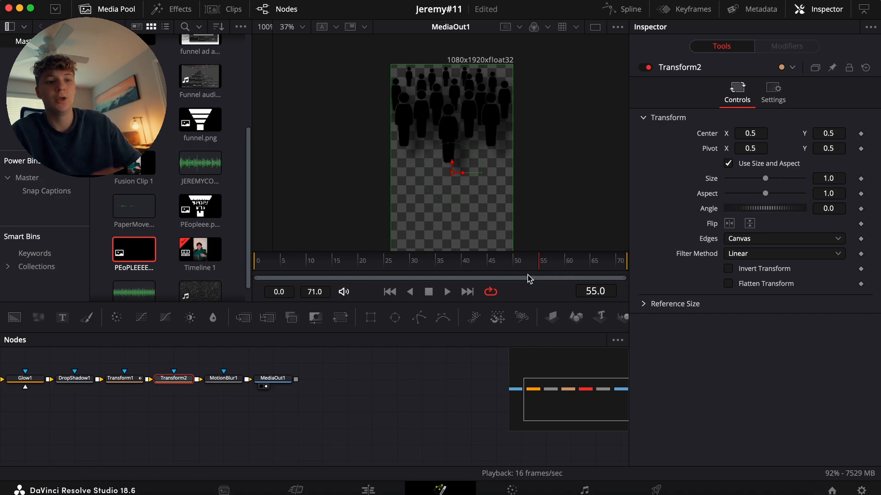
{"action": "left_click", "coordinate": [861, 134]}
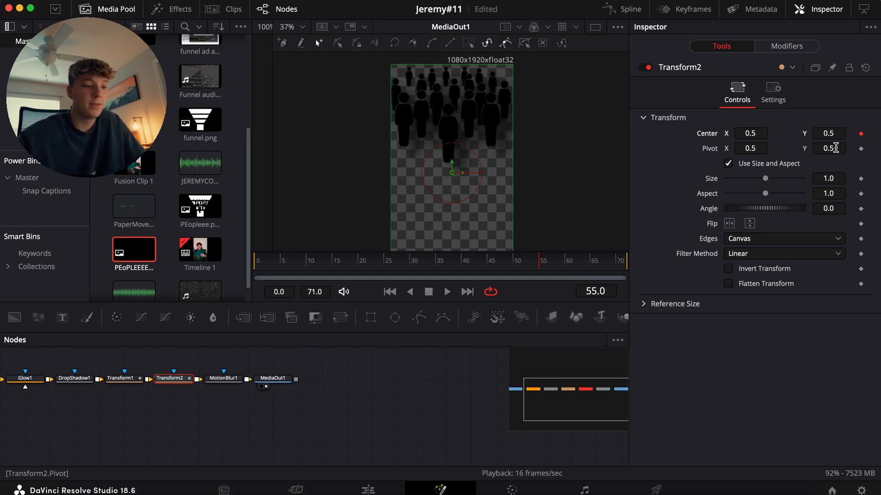
{"action": "key", "text": "space"}
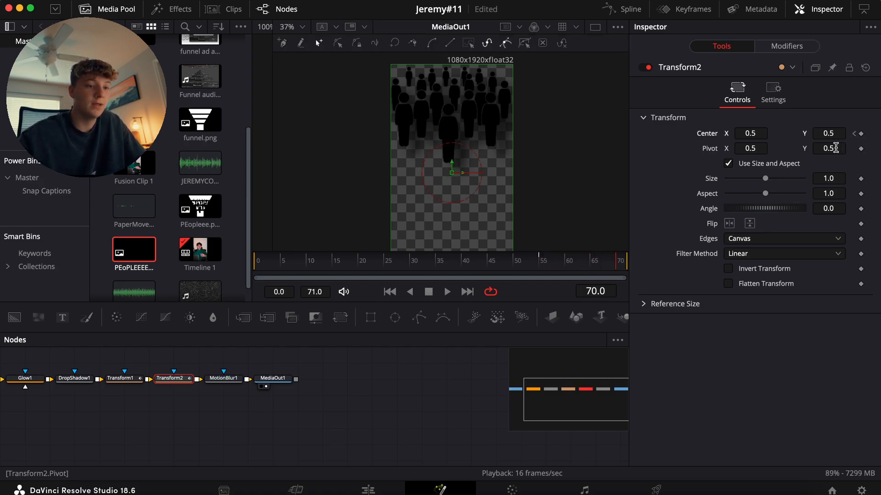
{"action": "left_click_drag", "start_coordinate": [824, 132], "coordinate": [868, 132]}
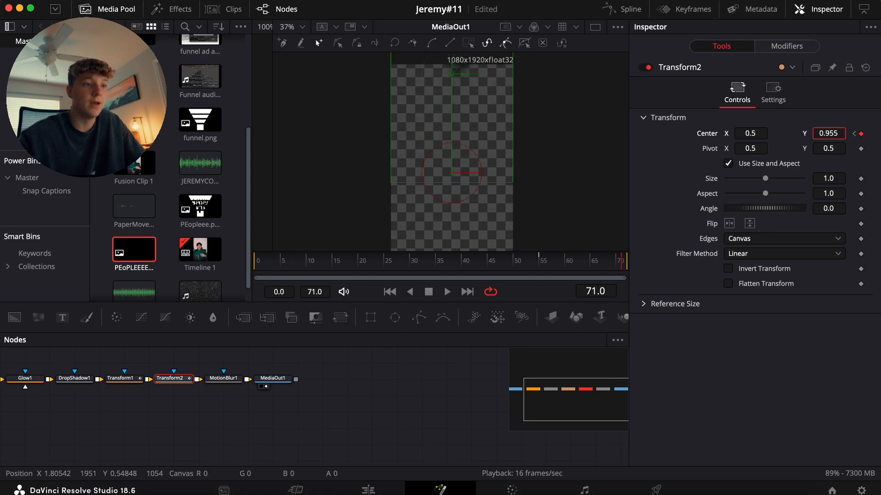
Show only Transform2's displacement curve in the Spline editor, smooth both keyframes, and lengthen the first keyframe's ease-out handle
{"action": "left_click", "coordinate": [688, 10]}
{"action": "left_click", "coordinate": [614, 13]}
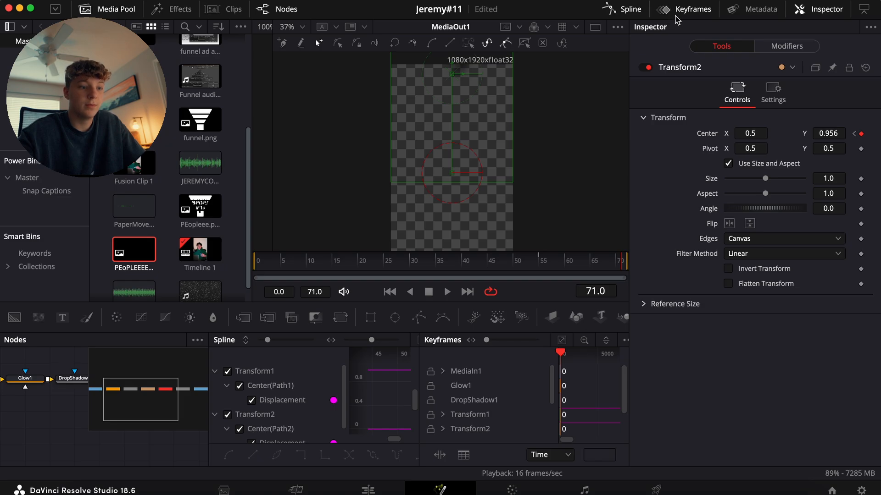
{"action": "left_click", "coordinate": [683, 9]}
{"action": "left_click", "coordinate": [331, 371]}
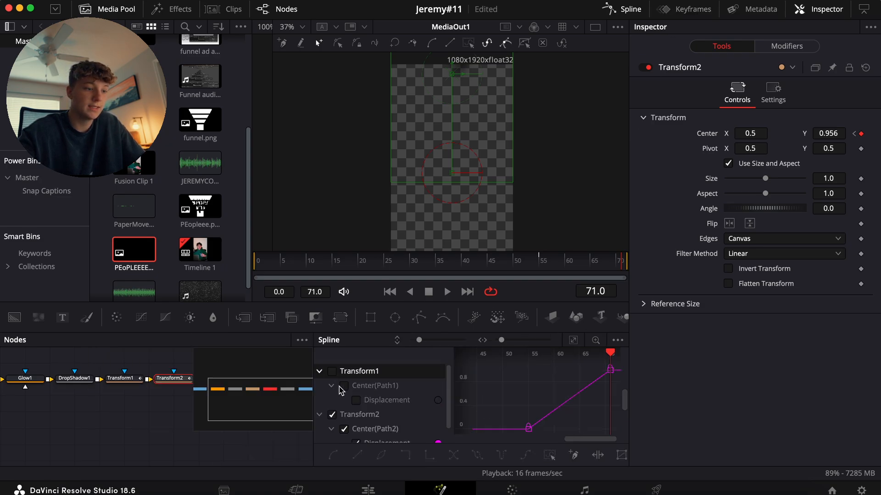
{"action": "left_click", "coordinate": [572, 340]}
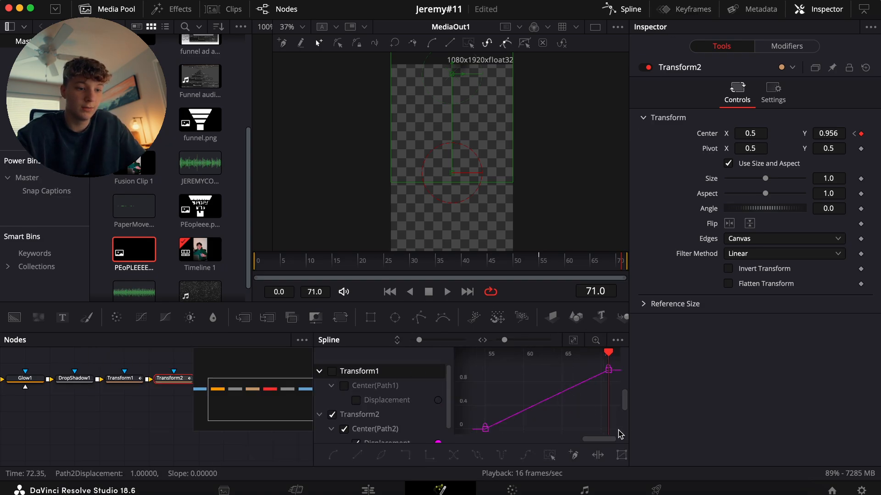
{"action": "left_click_drag", "start_coordinate": [417, 433], "coordinate": [401, 344]}
{"action": "key", "text": "shift+s"}
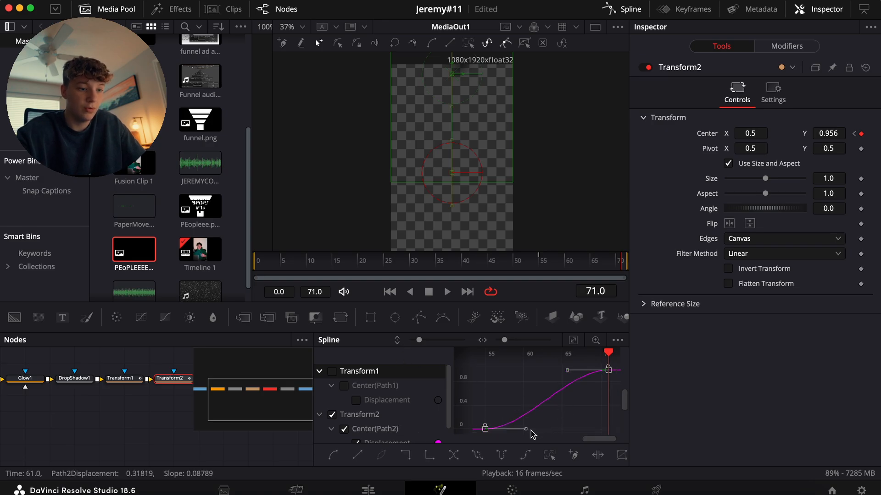
{"action": "left_click_drag", "start_coordinate": [529, 431], "coordinate": [582, 432]}
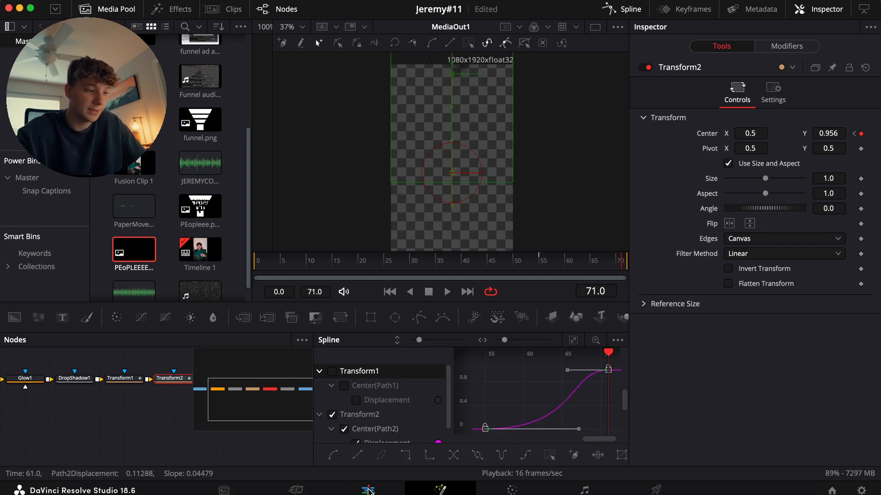
Return to the edit timeline and apply the Multi-Point Camera 1p effect to the crowd graphic's clip
{"action": "left_click", "coordinate": [368, 491]}
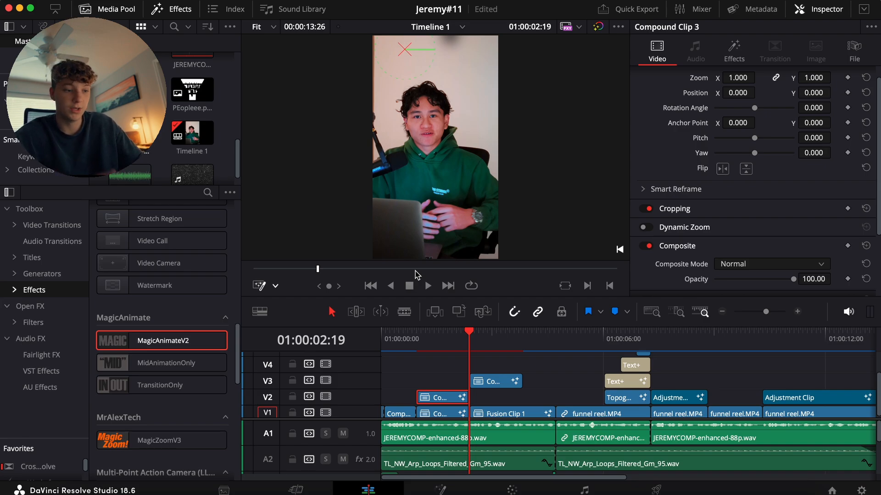
{"action": "left_click_drag", "start_coordinate": [431, 344], "coordinate": [449, 348]}
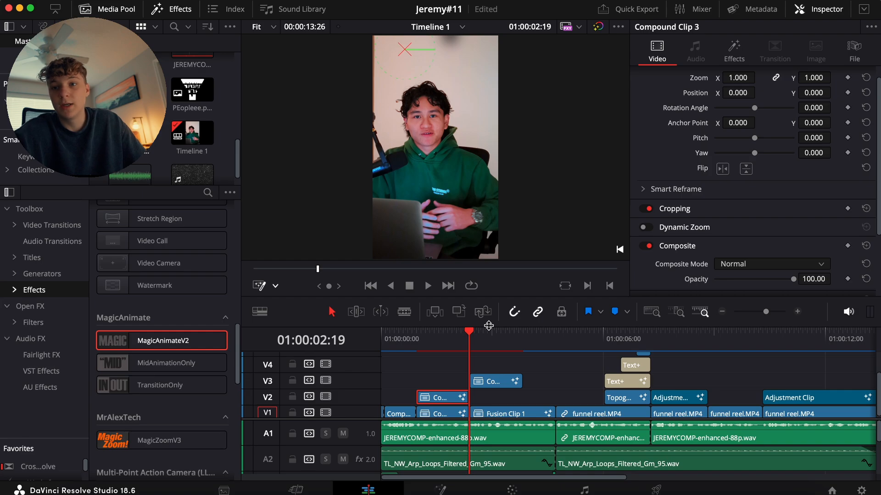
{"action": "scroll", "coordinate": [145, 349], "scroll_direction": "up", "scroll_amount": 10}
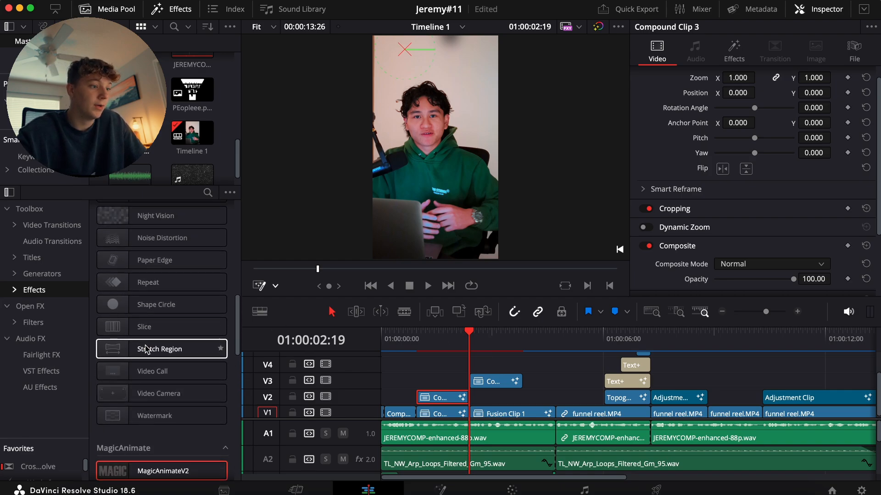
{"action": "scroll", "coordinate": [146, 349], "scroll_direction": "down", "scroll_amount": 15}
{"action": "scroll", "coordinate": [156, 344], "scroll_direction": "up", "scroll_amount": 5}
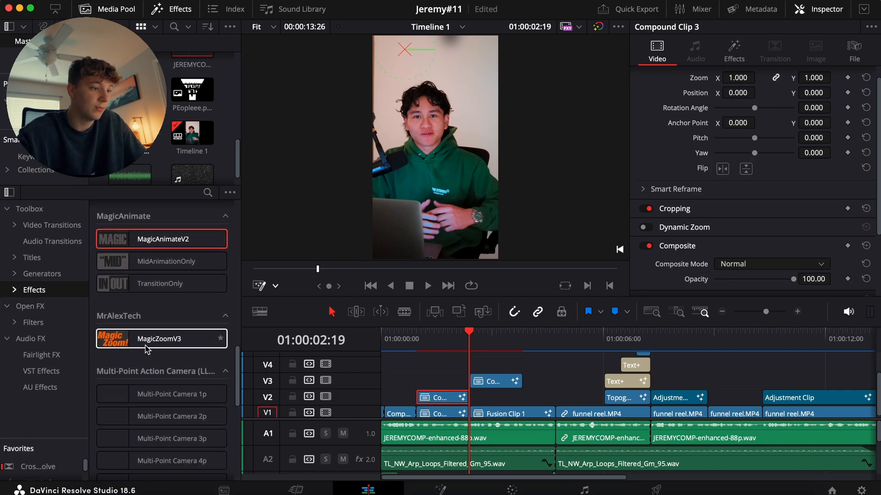
{"action": "left_click_drag", "start_coordinate": [167, 341], "coordinate": [448, 400]}
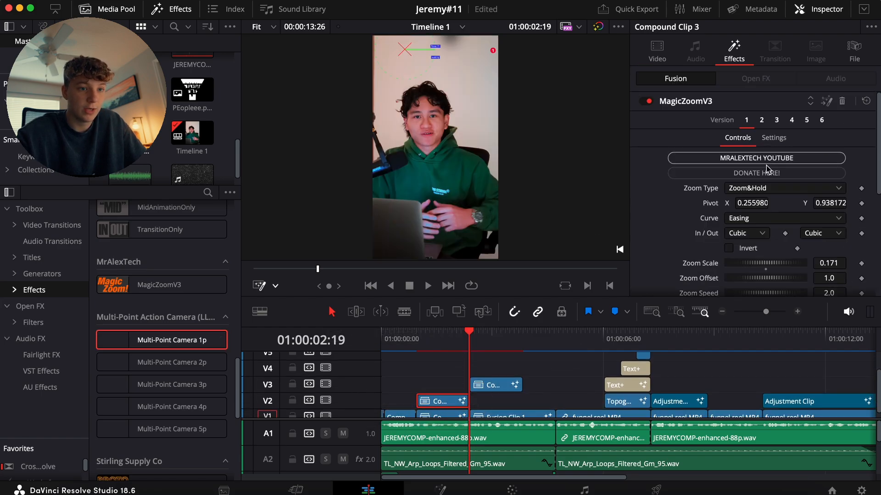
Place the Multi-Point Camera 1p target point on the crowd just above the speaker's face, and turn off Edit Mode and Timing Assistant
{"action": "scroll", "coordinate": [680, 212], "scroll_direction": "down", "scroll_amount": 5}
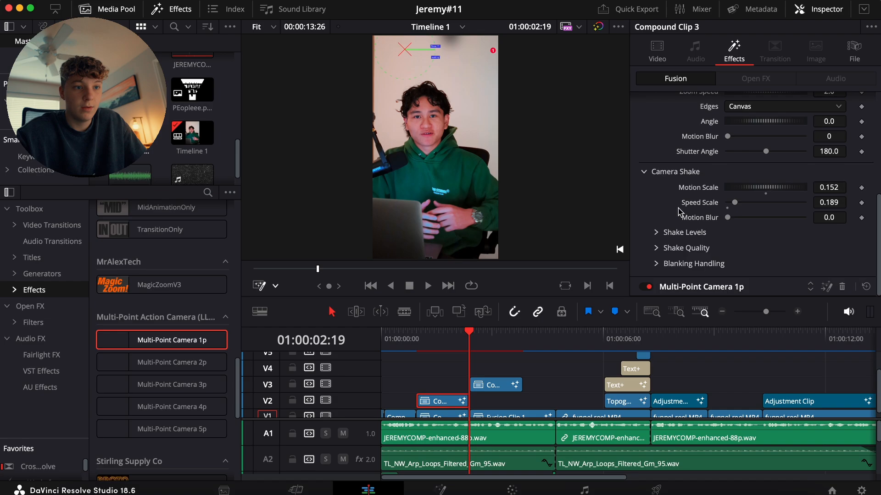
{"action": "left_click", "coordinate": [765, 287]}
{"action": "scroll", "coordinate": [737, 215], "scroll_direction": "down", "scroll_amount": 3}
{"action": "scroll", "coordinate": [737, 148], "scroll_direction": "up", "scroll_amount": 3}
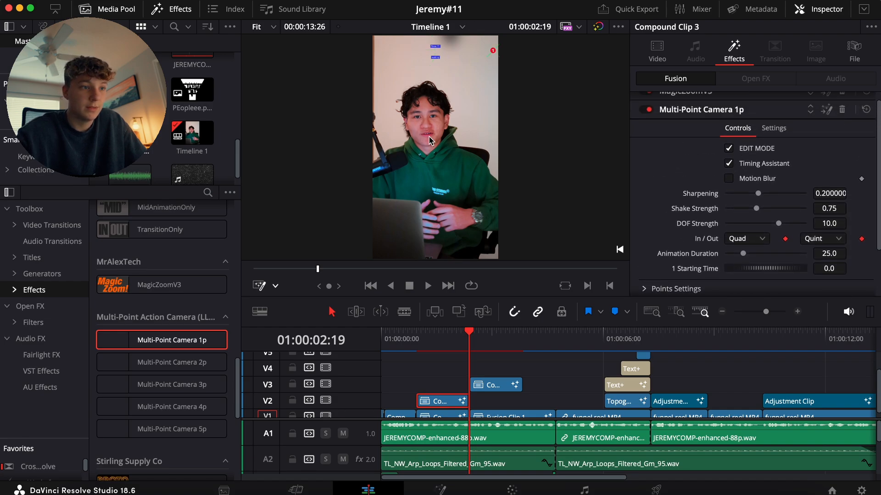
{"action": "left_click", "coordinate": [429, 343]}
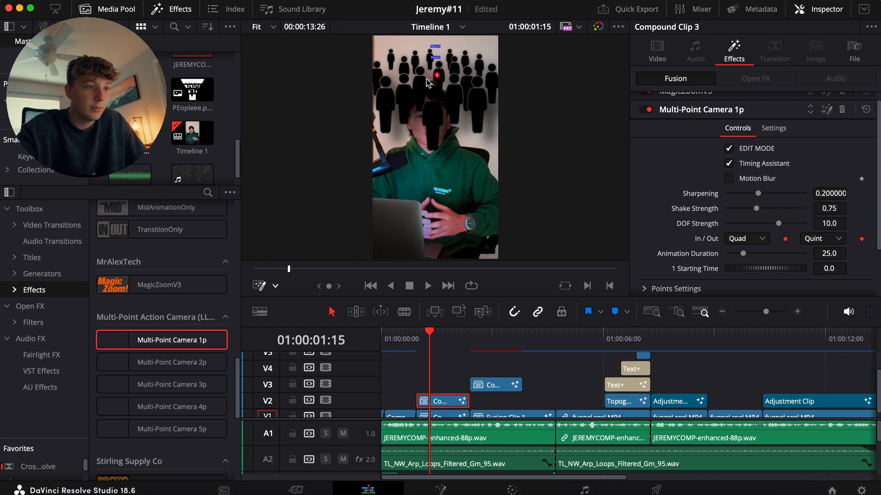
{"action": "mouse_move", "coordinate": [426, 79]}
{"action": "left_mouse_down"}
{"action": "mouse_move", "coordinate": [410, 81]}
{"action": "mouse_move", "coordinate": [440, 86]}
{"action": "left_mouse_up"}
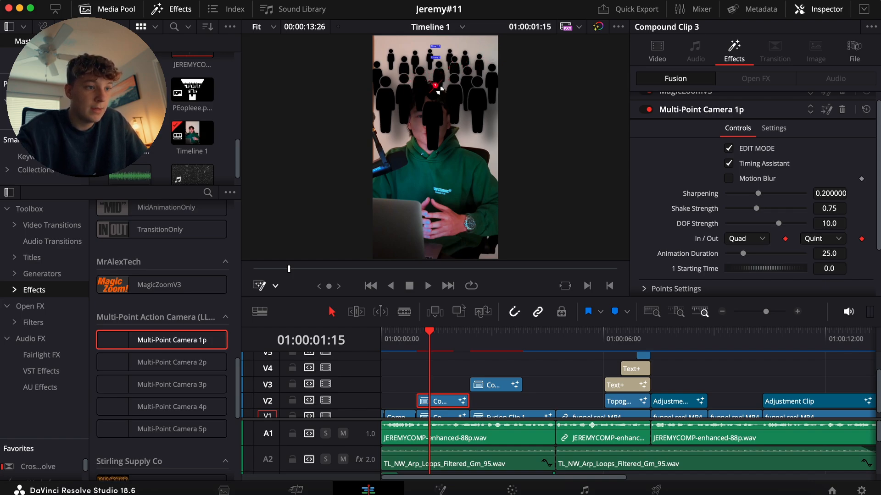
{"action": "left_click", "coordinate": [729, 149]}
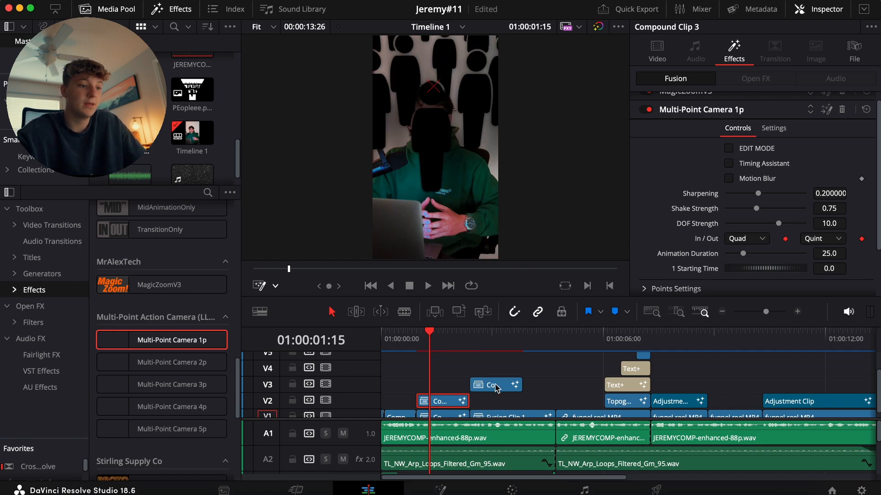
Move the masked speaker's clip on V3 back directly above the crowd graphic's clip and play the section
{"action": "left_click_drag", "start_coordinate": [496, 387], "coordinate": [439, 390]}
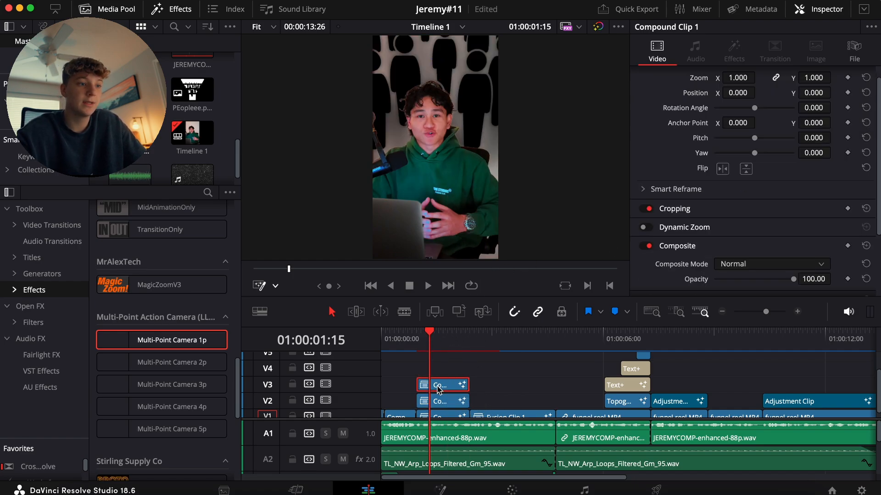
{"action": "left_click", "coordinate": [416, 337]}
{"action": "key", "text": "space"}
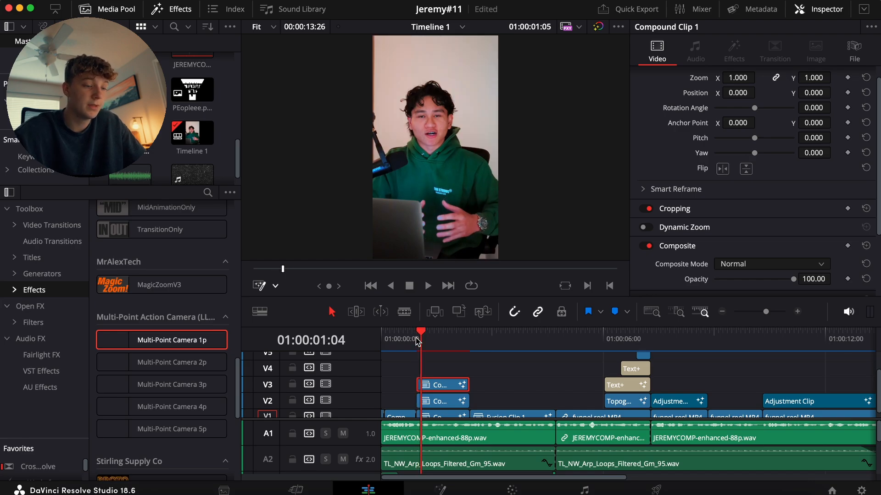
Play the crowd graphic's section twice from just before its clip to review the camera zoom and exit
{"action": "left_click", "coordinate": [400, 341]}
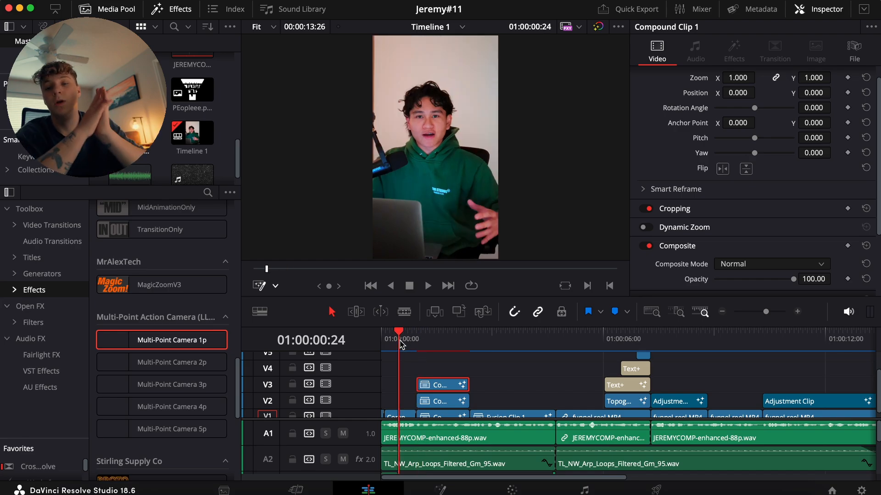
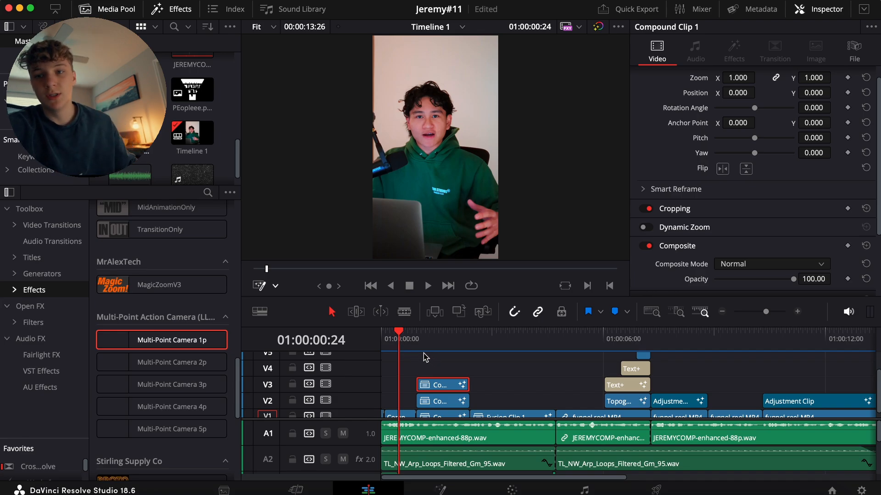
{"action": "key", "text": "space"}
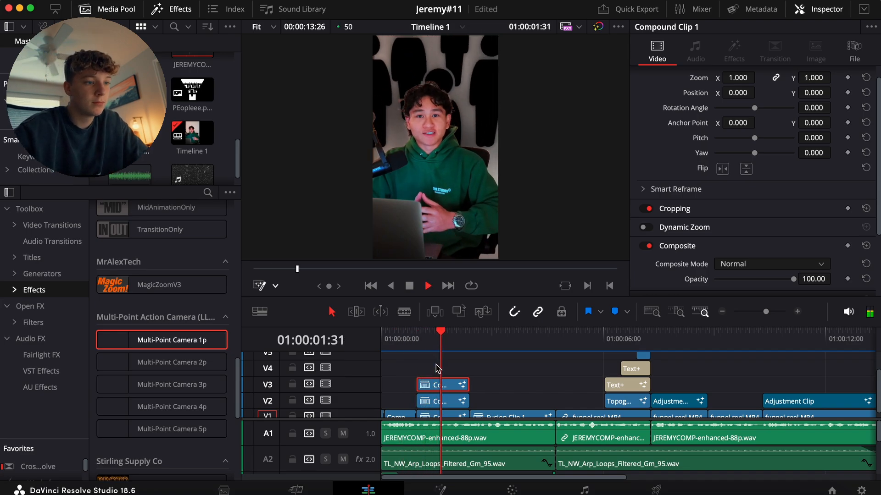
{"action": "left_click", "coordinate": [413, 340]}
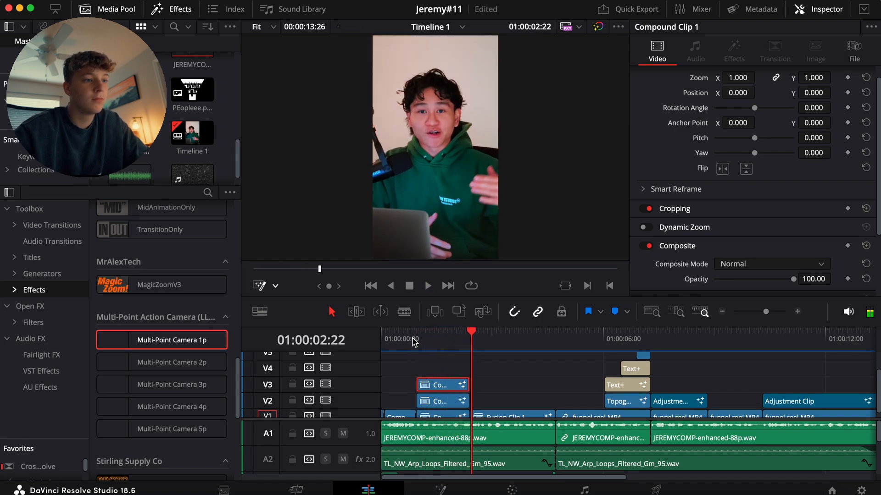
{"action": "left_click", "coordinate": [413, 336]}
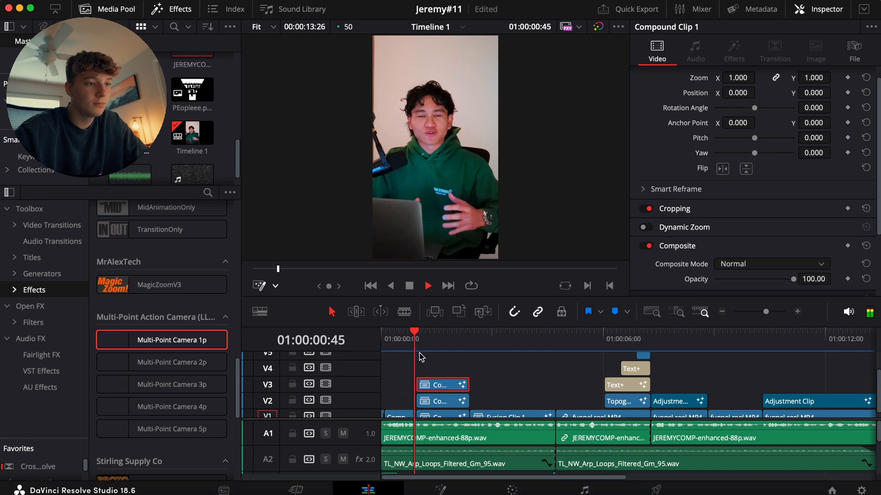
{"action": "key", "text": "space"}
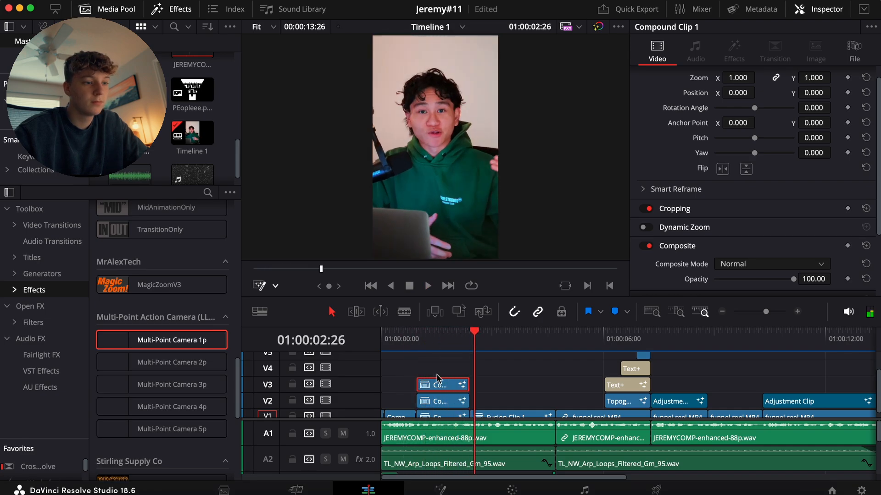
Play the reel on to the NICHE text section, and return the playhead to the start of the topographic background
{"action": "key", "text": "space"}
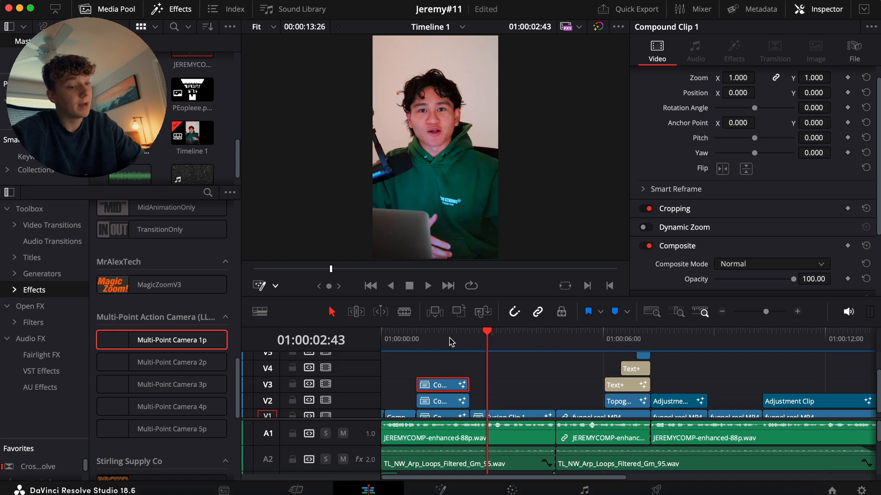
{"action": "key", "text": "space"}
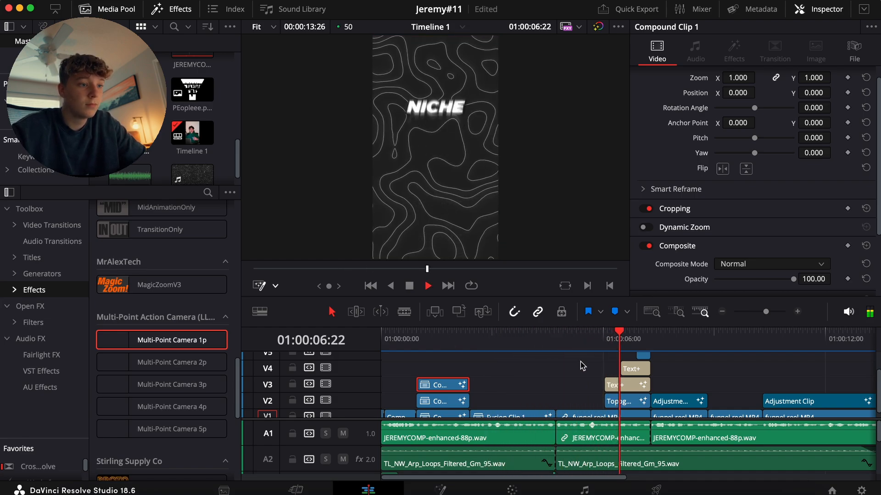
{"action": "key", "text": "space"}
{"action": "left_click", "coordinate": [602, 338]}
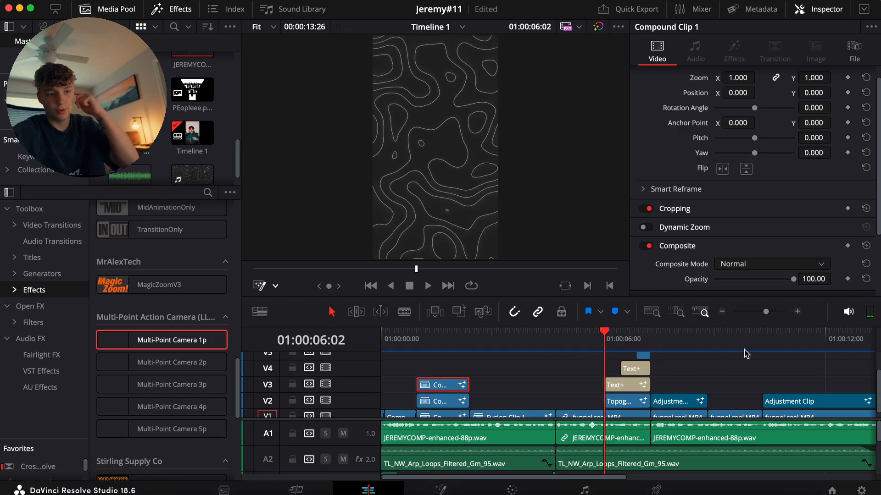
Switch to Finder, open the SFX folder on the Extreme SSD drive, and show its files as icons
{"action": "left_click", "coordinate": [719, 312]}
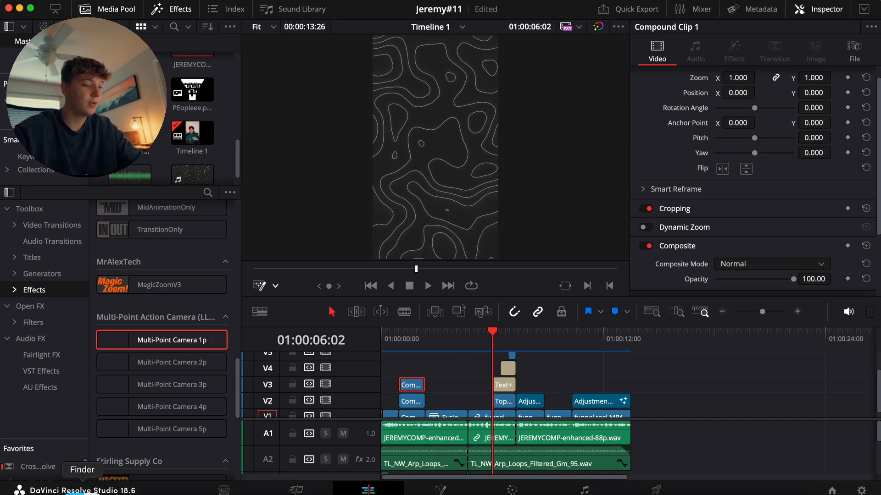
{"action": "left_click", "coordinate": [82, 491]}
{"action": "scroll", "coordinate": [320, 248], "scroll_direction": "down", "scroll_amount": 4}
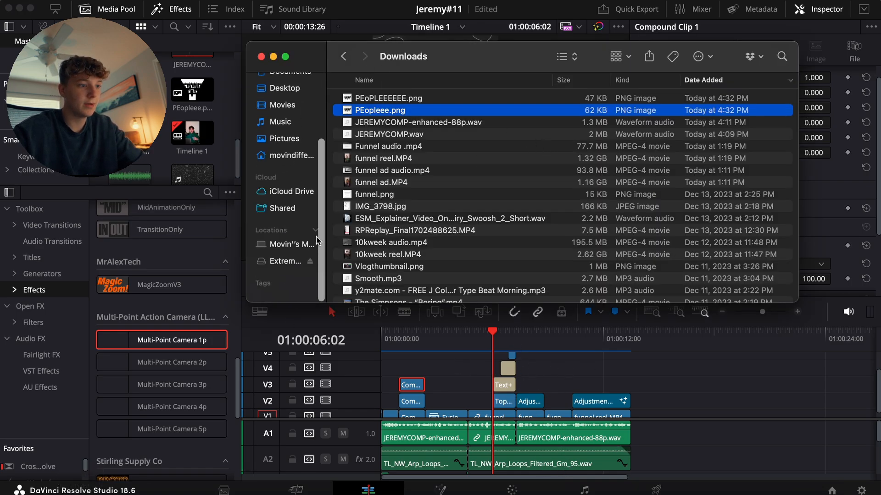
{"action": "left_click", "coordinate": [285, 269]}
{"action": "left_click", "coordinate": [567, 56]}
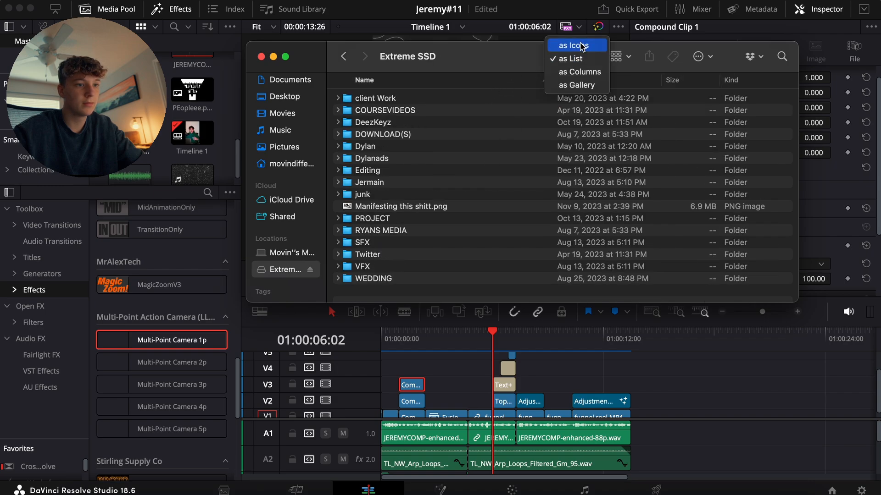
{"action": "left_click", "coordinate": [573, 45]}
{"action": "double_click", "coordinate": [384, 237]}
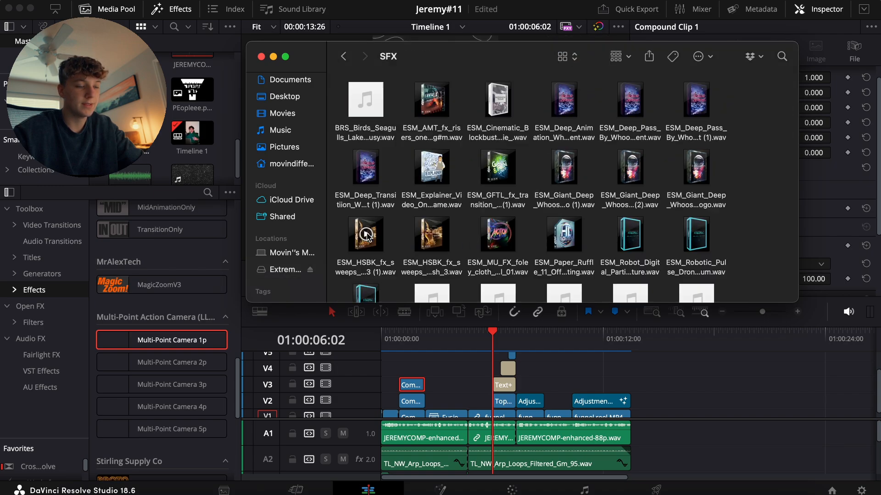
Audition the deep transition and deep animation whoosh sounds in the SFX folder
{"action": "left_click", "coordinate": [373, 183]}
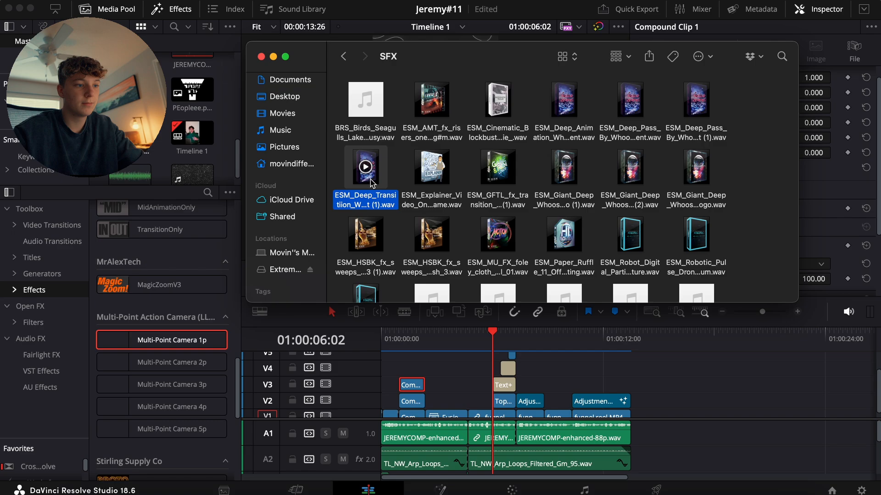
{"action": "left_click", "coordinate": [400, 162]}
{"action": "left_click", "coordinate": [564, 104]}
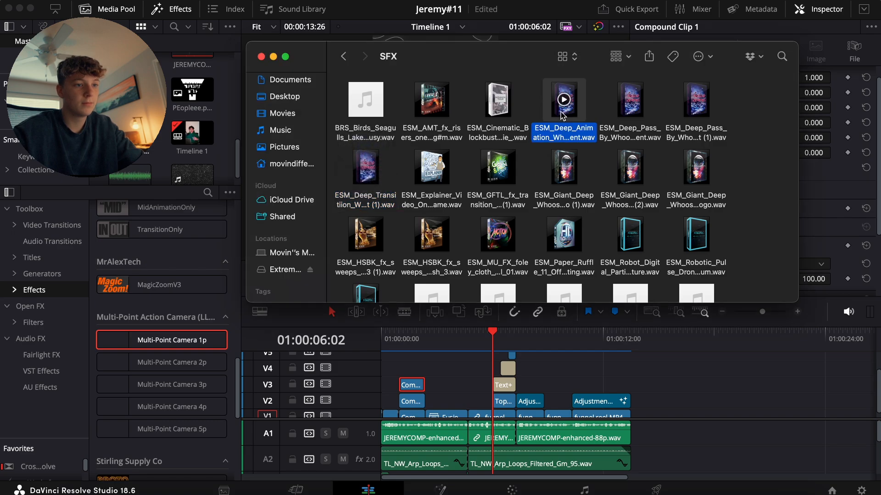
{"action": "scroll", "coordinate": [523, 184], "scroll_direction": "down", "scroll_amount": 5}
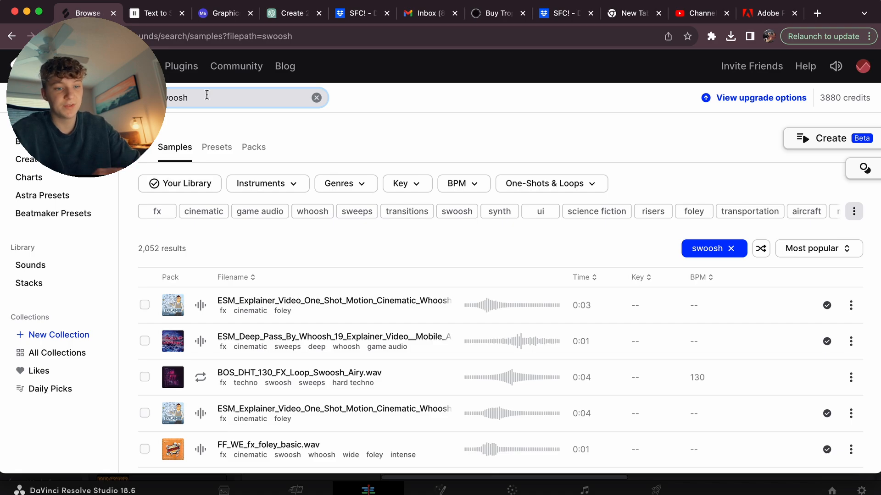
Switch to the browser's swoosh sample results, audition the top ones, and download the ESM_Deep_Pass_By_Whoosh sample
{"action": "left_click", "coordinate": [200, 256]}
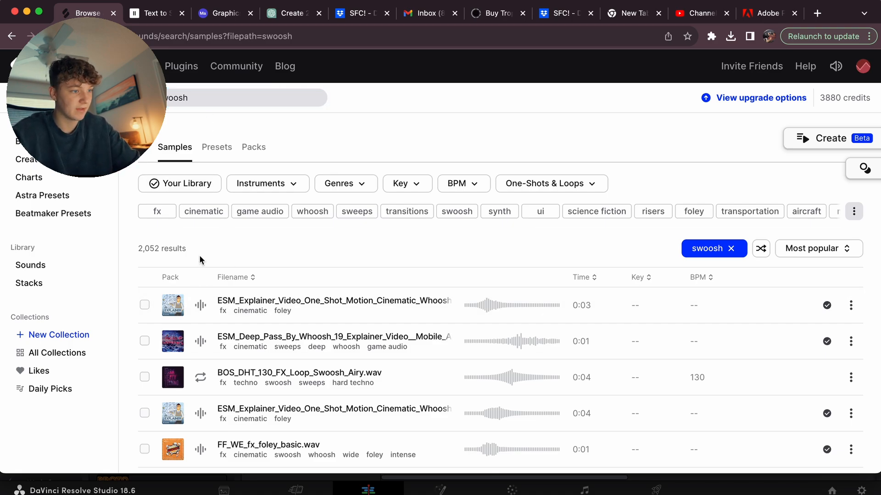
{"action": "key", "text": "Down"}
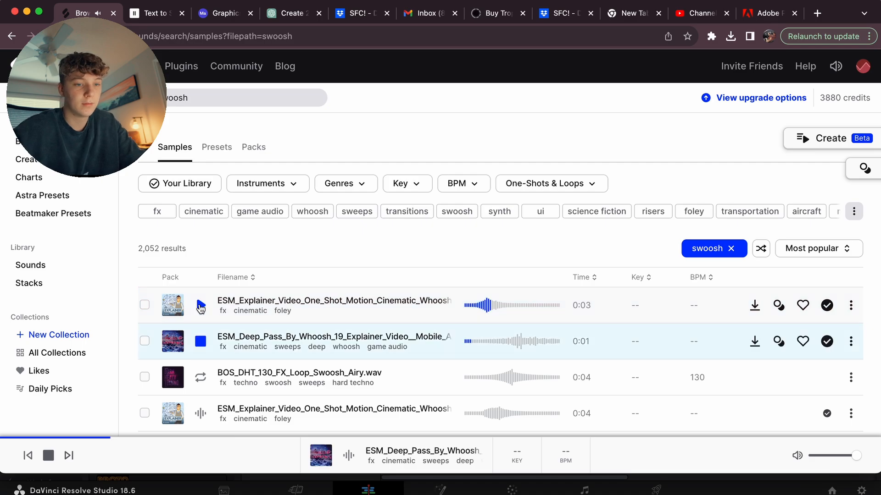
{"action": "key", "text": "Down"}
{"action": "key", "text": "Up"}
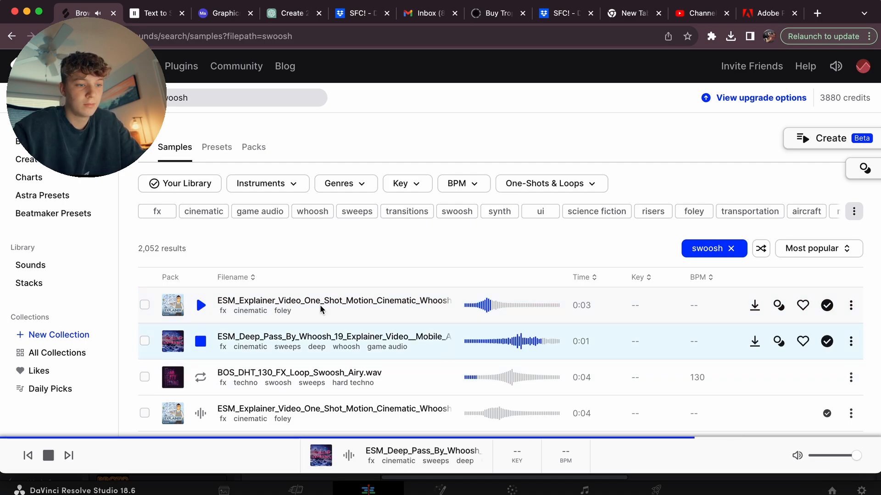
{"action": "left_click", "coordinate": [754, 343]}
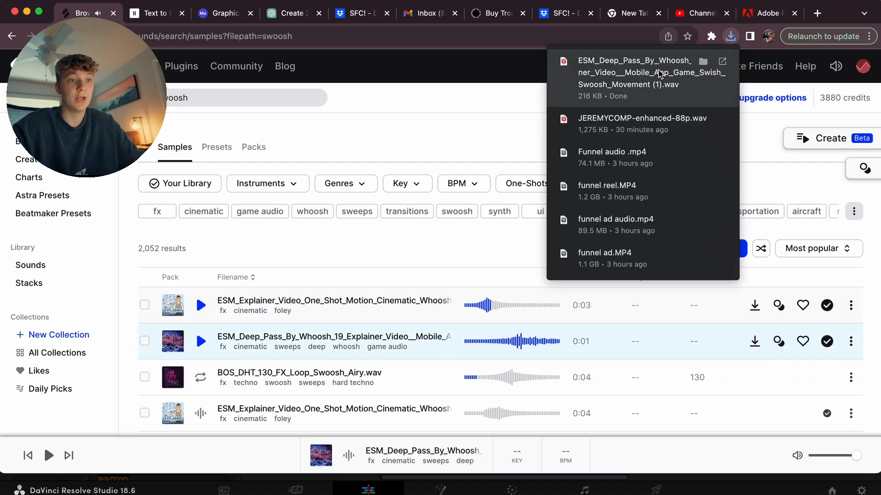
Add the downloaded ESM_Deep_Pass_By_Whoosh sound to A3 in DaVinci Resolve, aligned with the start of the topographic background
{"action": "left_click_drag", "start_coordinate": [659, 73], "coordinate": [487, 468]}
{"action": "key", "text": "super+Tab"}
{"action": "scroll", "coordinate": [642, 459], "scroll_direction": "down", "scroll_amount": 3}
{"action": "scroll", "coordinate": [642, 441], "scroll_direction": "up", "scroll_amount": 3}
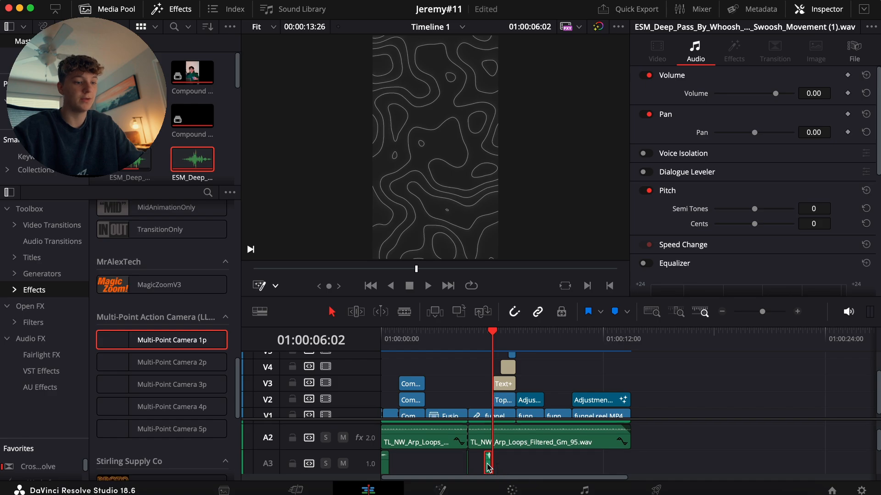
{"action": "scroll", "coordinate": [489, 461], "scroll_direction": "down", "scroll_amount": 3}
{"action": "mouse_move", "coordinate": [487, 432]}
{"action": "left_mouse_down"}
{"action": "mouse_move", "coordinate": [433, 448]}
{"action": "mouse_move", "coordinate": [503, 442]}
{"action": "mouse_move", "coordinate": [496, 435]}
{"action": "left_mouse_up"}
{"action": "scroll", "coordinate": [500, 435], "scroll_direction": "up", "scroll_amount": 3}
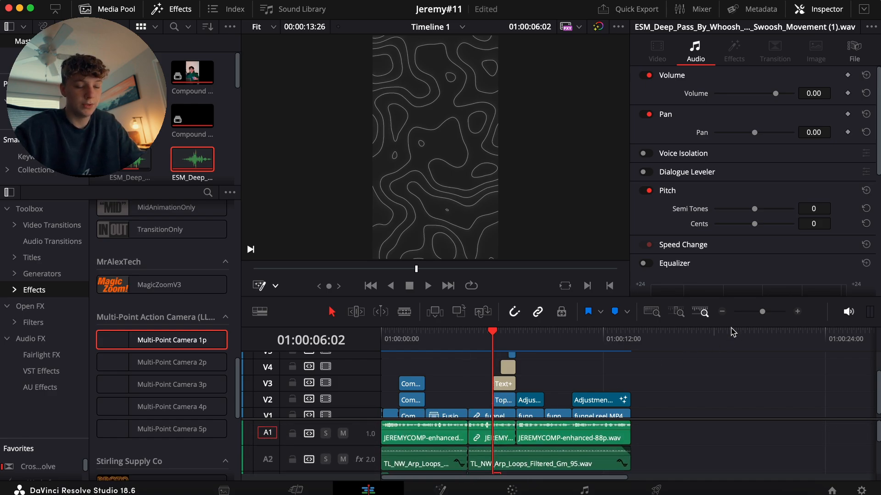
Shift the A3 whoosh slightly later to match the NICHE text's entrance, and lower its volume to -8.20
{"action": "left_click", "coordinate": [799, 312]}
{"action": "left_click", "coordinate": [799, 311]}
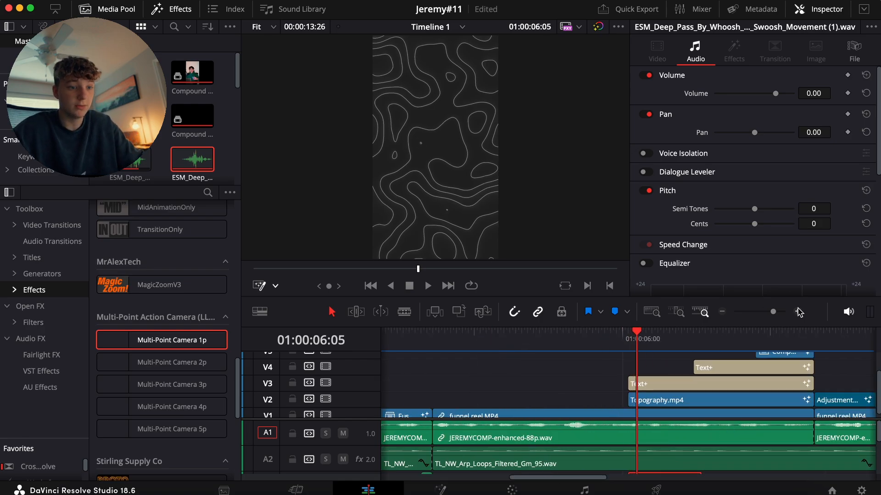
{"action": "scroll", "coordinate": [679, 424], "scroll_direction": "down", "scroll_amount": 2}
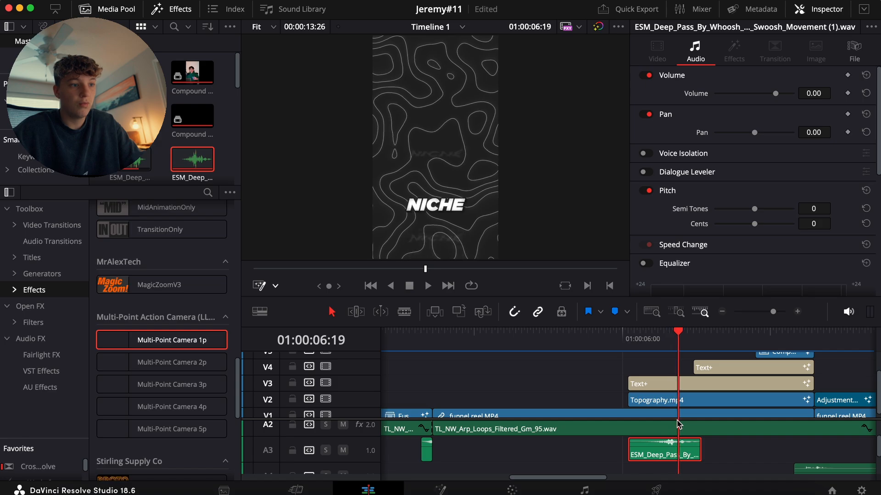
{"action": "left_click_drag", "start_coordinate": [678, 455], "coordinate": [694, 458]}
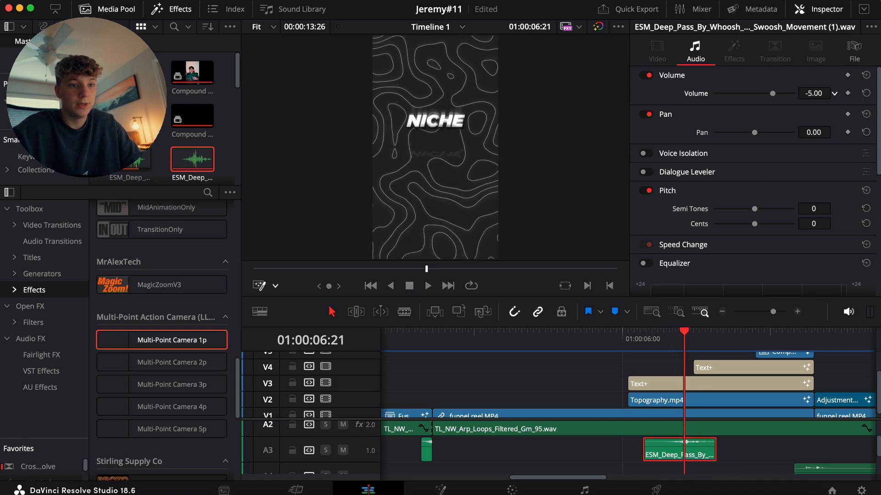
{"action": "left_click", "coordinate": [651, 340]}
{"action": "key", "text": "space"}
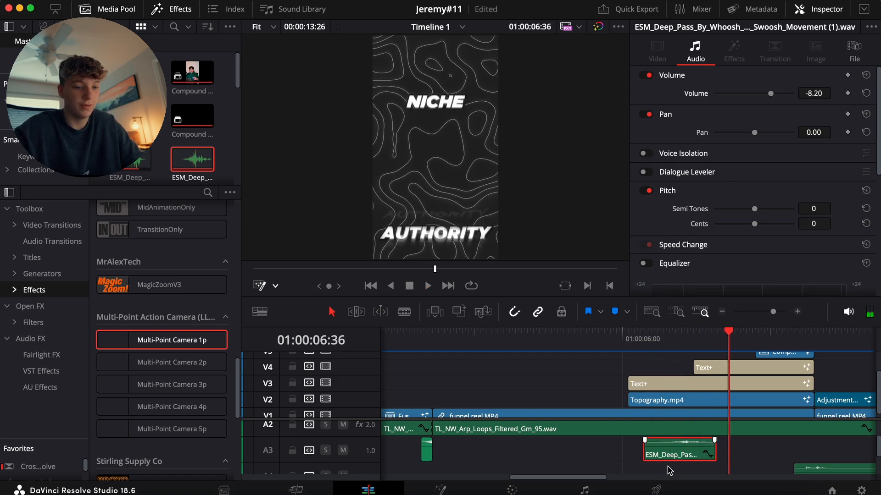
Copy the whoosh onto A4 beneath the AUTHORITY text's entrance and play it back
{"action": "left_click_drag", "start_coordinate": [678, 456], "coordinate": [739, 468]}
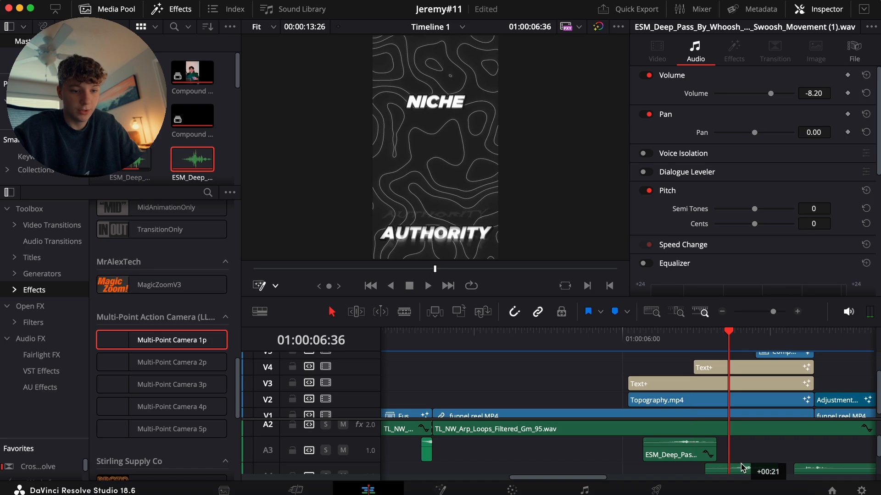
{"action": "left_click", "coordinate": [706, 340]}
{"action": "key", "text": "space"}
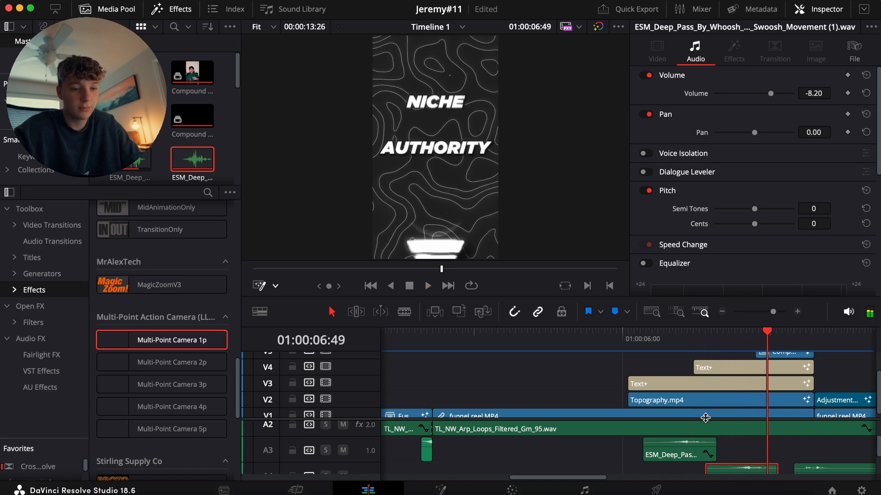
Copy the A4 whoosh onto A3 beneath the funnel graphic, ending with the topographic background, and play the text section
{"action": "scroll", "coordinate": [705, 415], "scroll_direction": "down", "scroll_amount": 1}
{"action": "scroll", "coordinate": [669, 440], "scroll_direction": "right", "scroll_amount": 5}
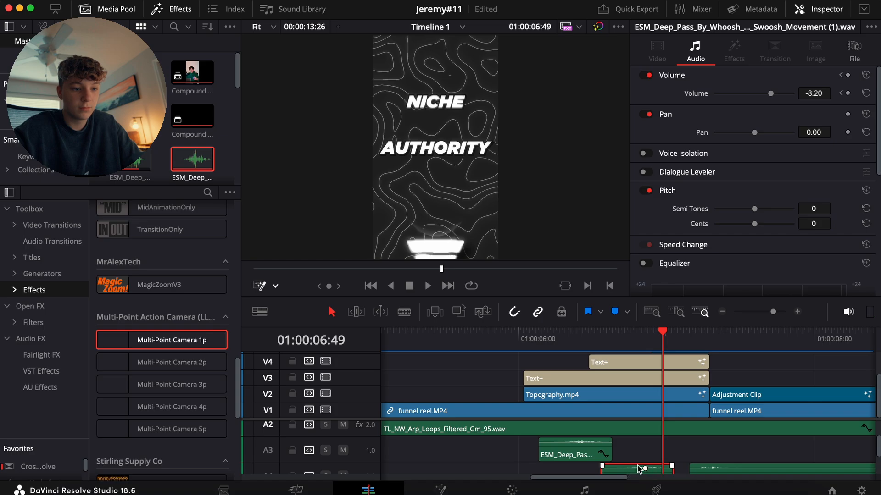
{"action": "left_click_drag", "start_coordinate": [639, 469], "coordinate": [662, 455]}
{"action": "key", "text": "space"}
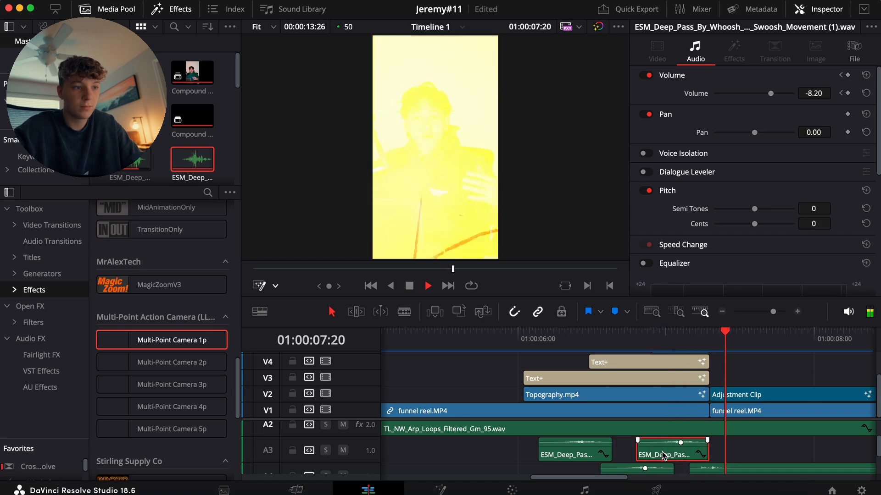
{"action": "left_click_drag", "start_coordinate": [602, 339], "coordinate": [538, 343]}
{"action": "key", "text": "space"}
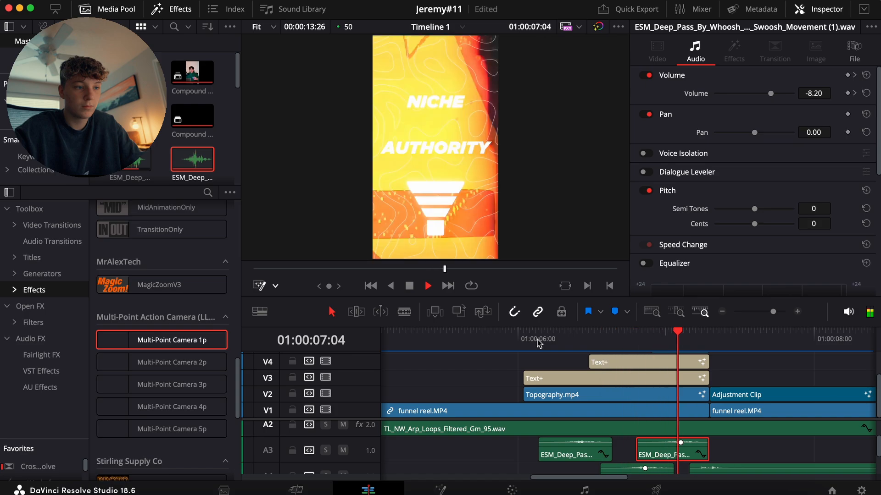
{"action": "key", "text": "space"}
Set the whoosh volume to -10.40 on A4 and -9.60 for both whooshes on A3, then replay the text section
{"action": "scroll", "coordinate": [661, 451], "scroll_direction": "down", "scroll_amount": 2}
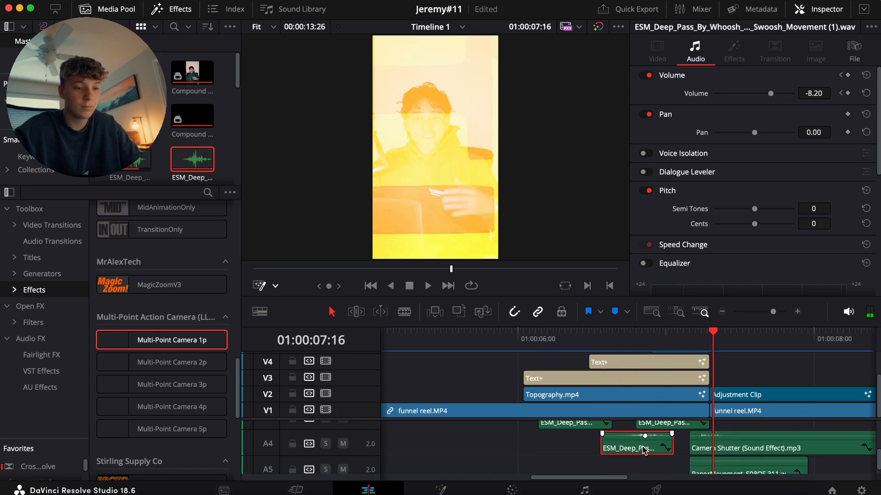
{"action": "scroll", "coordinate": [700, 406], "scroll_direction": "up", "scroll_amount": 2}
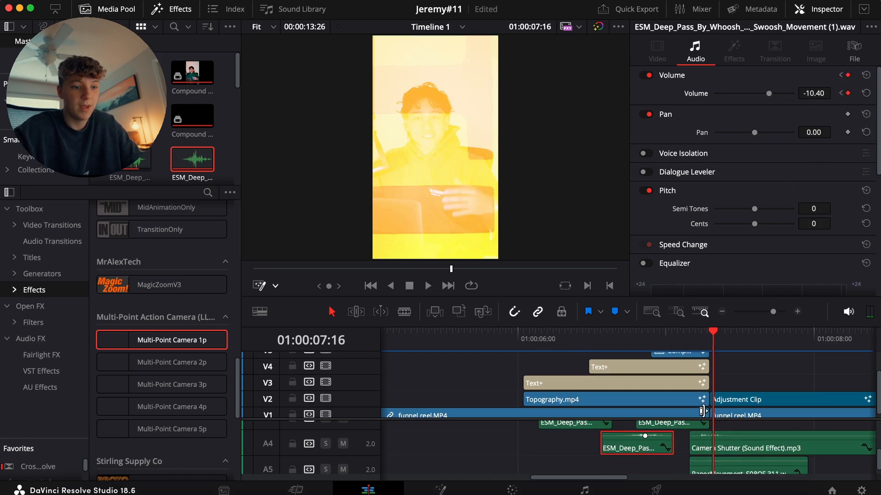
{"action": "scroll", "coordinate": [680, 449], "scroll_direction": "up", "scroll_amount": 3}
{"action": "scroll", "coordinate": [651, 466], "scroll_direction": "down", "scroll_amount": 1}
{"action": "scroll", "coordinate": [653, 470], "scroll_direction": "down", "scroll_amount": 1}
{"action": "left_click", "coordinate": [653, 468]}
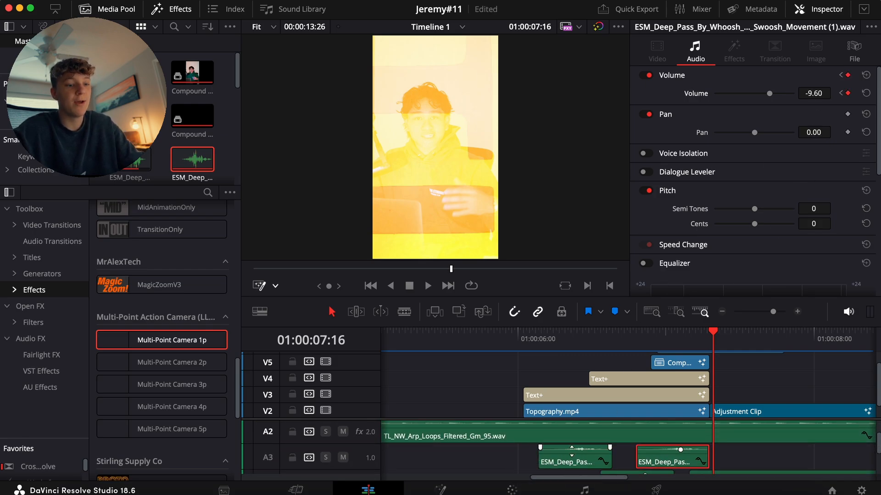
{"action": "left_click", "coordinate": [574, 471]}
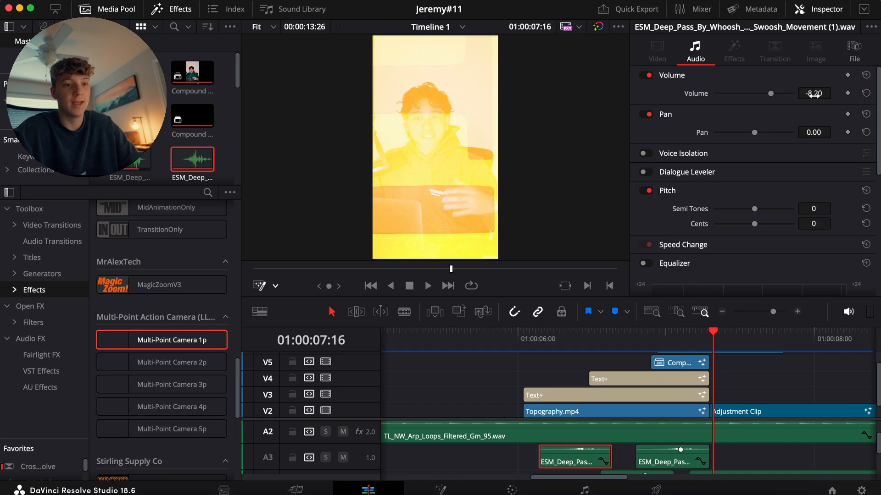
{"action": "left_click", "coordinate": [532, 339]}
{"action": "key", "text": "space"}
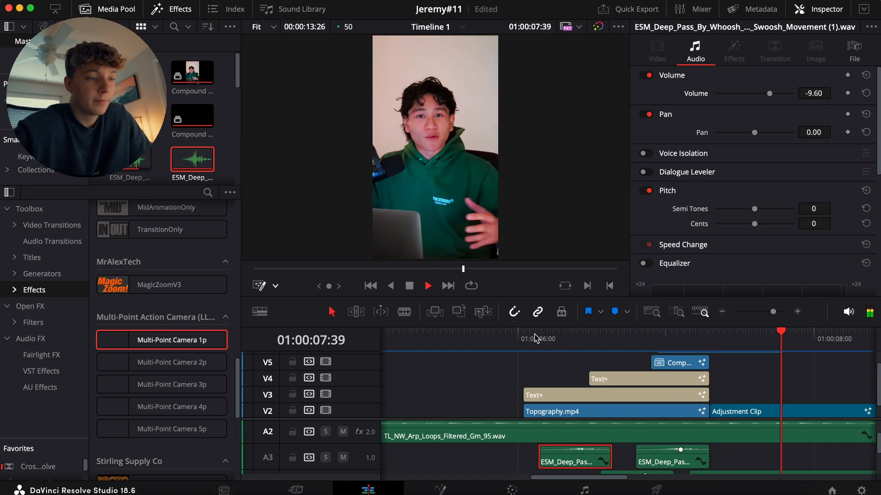
{"action": "key", "text": "space"}
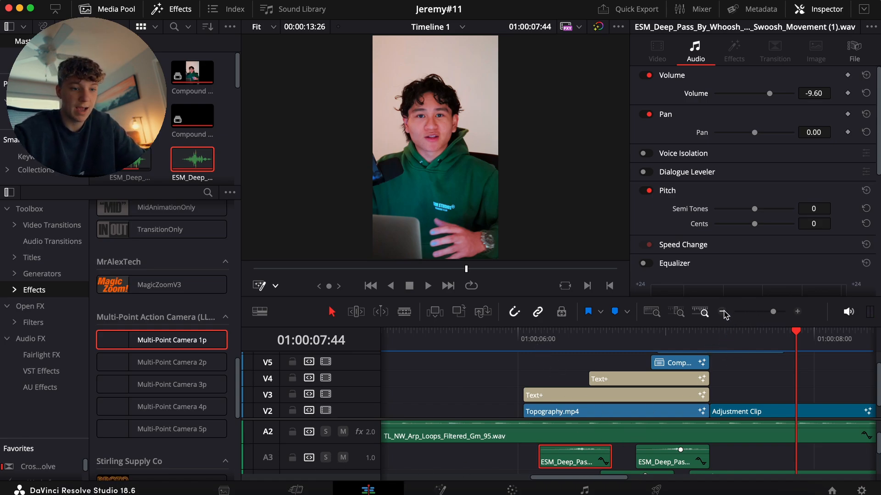
Enlarge the timeline's audio track area and return to the SFX folder in Finder
{"action": "left_click", "coordinate": [724, 313]}
{"action": "scroll", "coordinate": [620, 415], "scroll_direction": "down", "scroll_amount": 1}
{"action": "left_click_drag", "start_coordinate": [616, 418], "coordinate": [615, 397]}
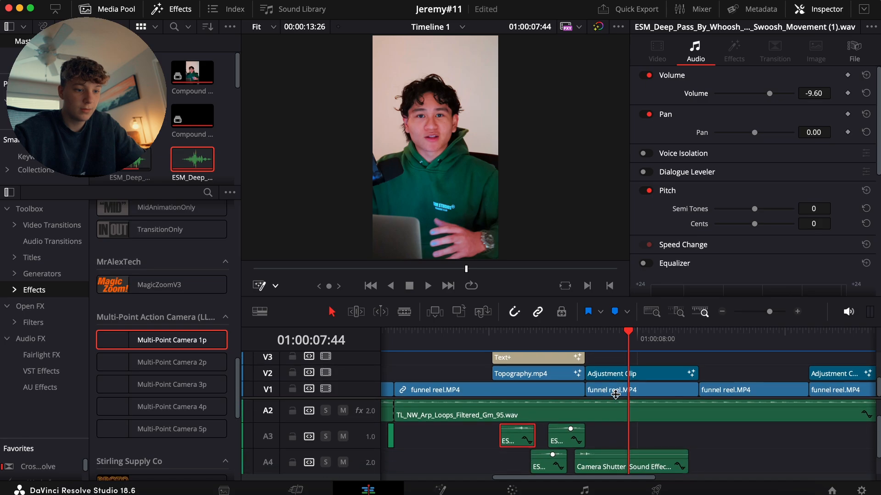
{"action": "left_click", "coordinate": [75, 491]}
{"action": "scroll", "coordinate": [478, 200], "scroll_direction": "up", "scroll_amount": 5}
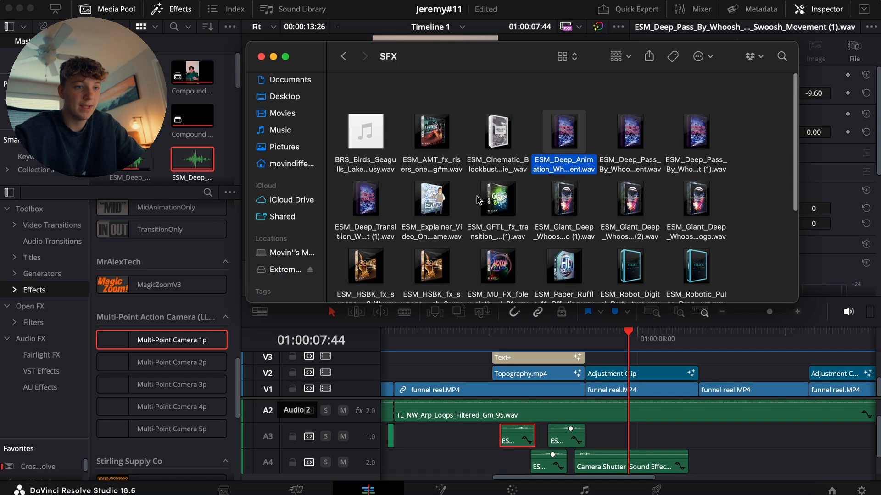
Audition the robotic, sci-fi, riser and transition sounds in the SFX folder for another effect to use
{"action": "left_click", "coordinate": [635, 248]}
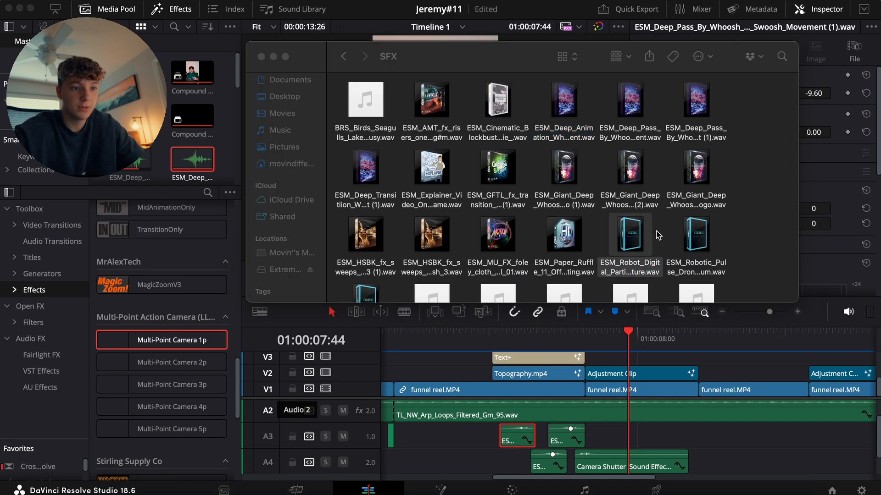
{"action": "left_click", "coordinate": [664, 243]}
{"action": "left_click", "coordinate": [696, 234]}
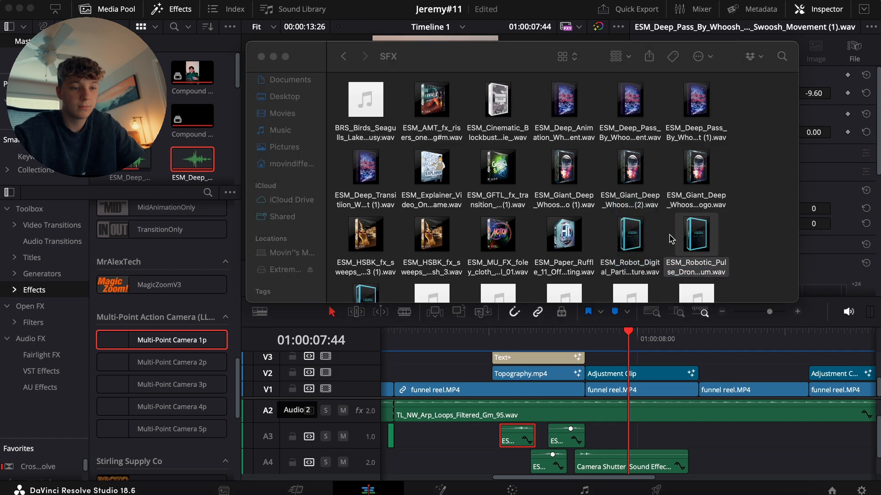
{"action": "left_click", "coordinate": [670, 236]}
{"action": "scroll", "coordinate": [671, 238], "scroll_direction": "down", "scroll_amount": 3}
{"action": "left_click", "coordinate": [365, 239]}
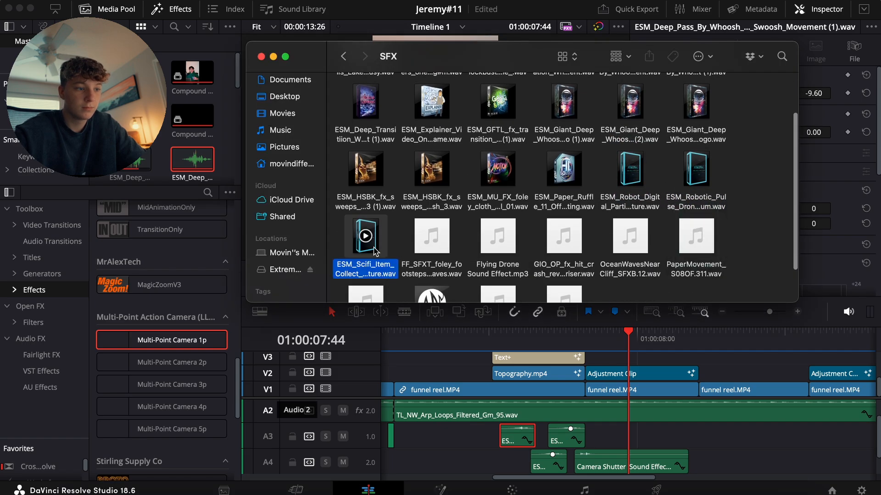
{"action": "scroll", "coordinate": [399, 243], "scroll_direction": "down", "scroll_amount": 2}
{"action": "left_click", "coordinate": [394, 228]}
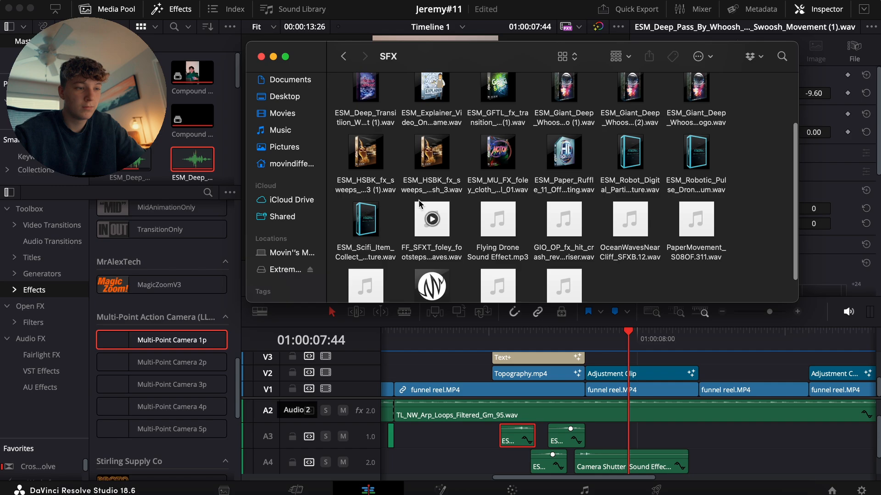
{"action": "scroll", "coordinate": [419, 203], "scroll_direction": "up", "scroll_amount": 5}
{"action": "left_click", "coordinate": [495, 98]}
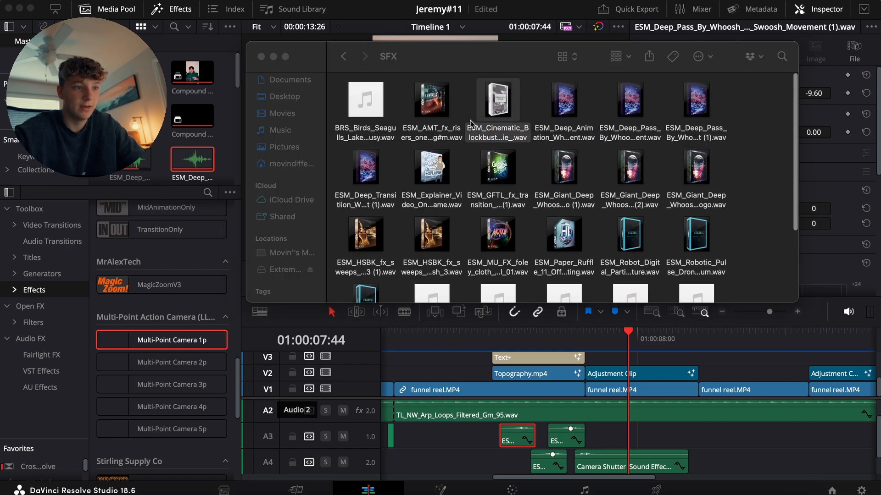
{"action": "left_click", "coordinate": [457, 113]}
{"action": "left_click", "coordinate": [443, 120]}
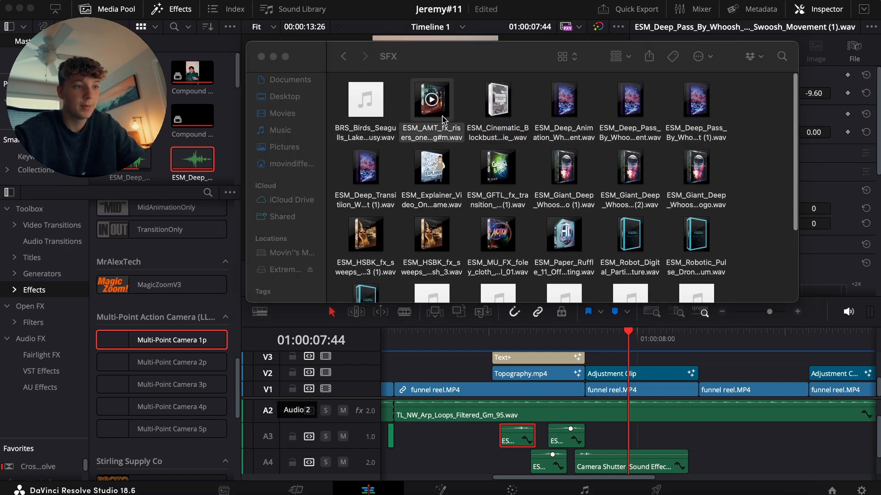
{"action": "left_click", "coordinate": [499, 187]}
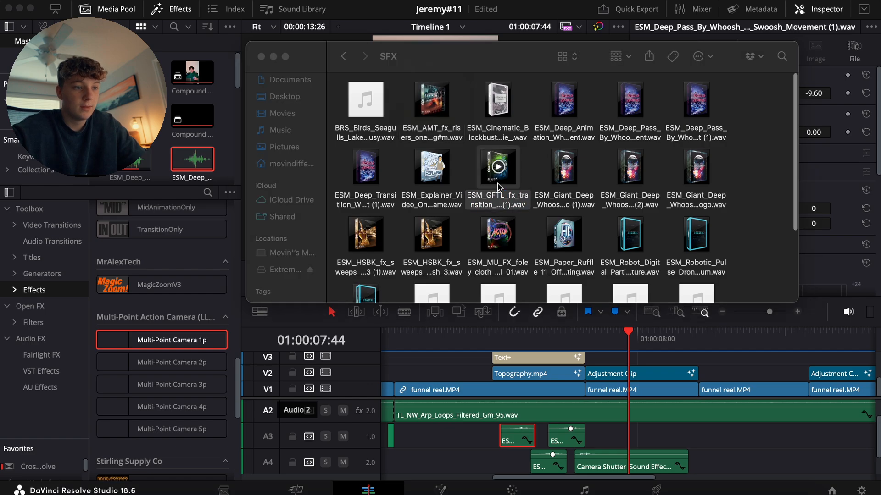
{"action": "left_click", "coordinate": [557, 181]}
{"action": "left_click", "coordinate": [500, 177]}
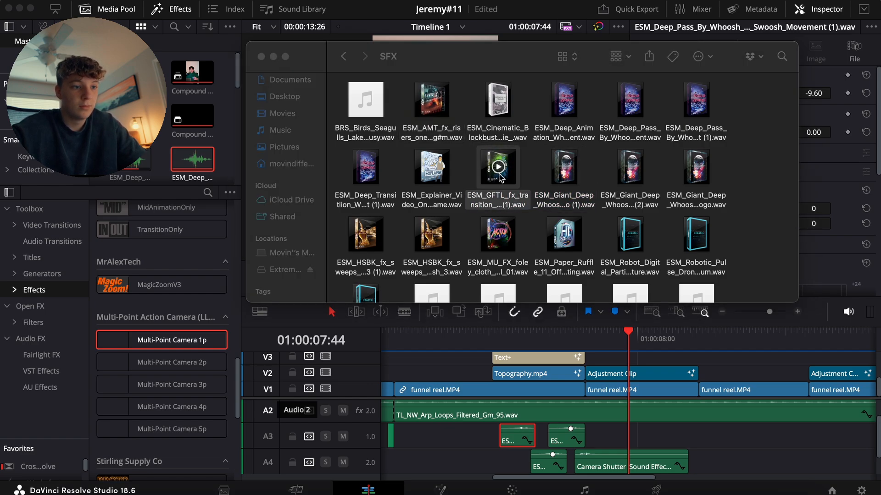
{"action": "left_click", "coordinate": [532, 174]}
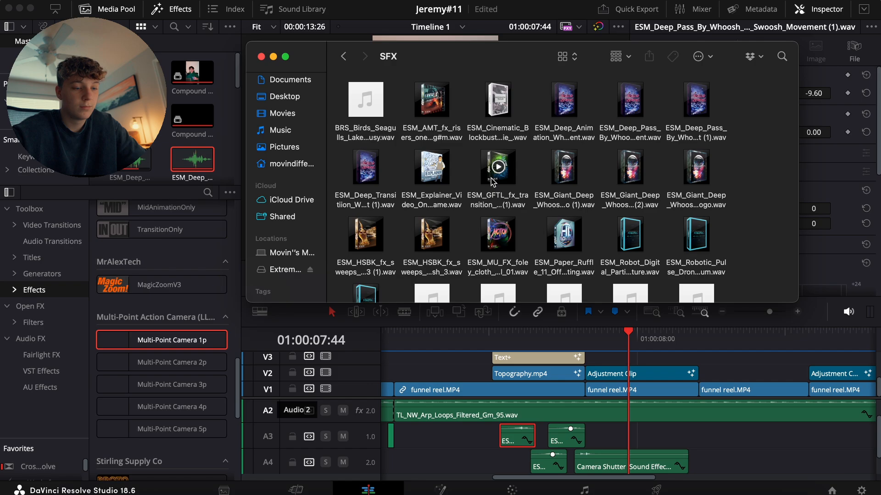
Place the ESM_GFTL transition sound on A4 after the first adjustment clip, at 01:00:08:42, and split it at 01:00:09:46
{"action": "left_click_drag", "start_coordinate": [493, 182], "coordinate": [704, 463]}
{"action": "left_click", "coordinate": [713, 434]}
{"action": "left_click", "coordinate": [704, 344]}
{"action": "left_click", "coordinate": [722, 312]}
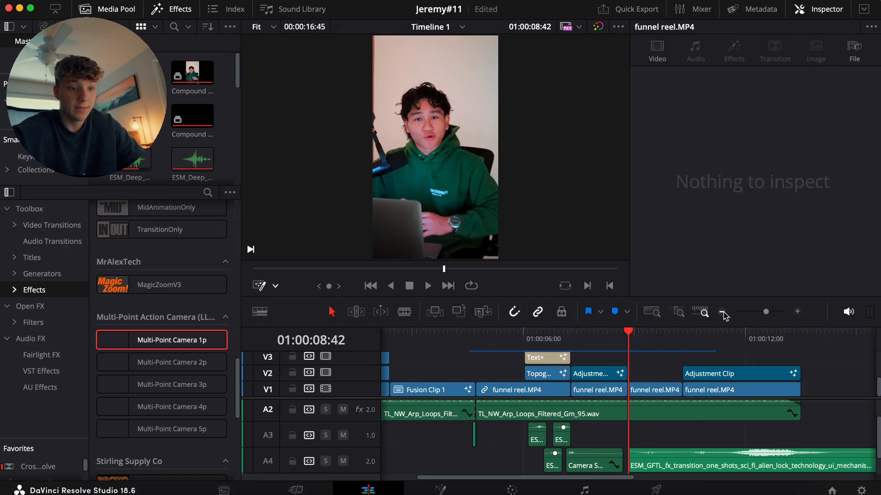
{"action": "left_click", "coordinate": [723, 314]}
{"action": "left_click", "coordinate": [799, 313]}
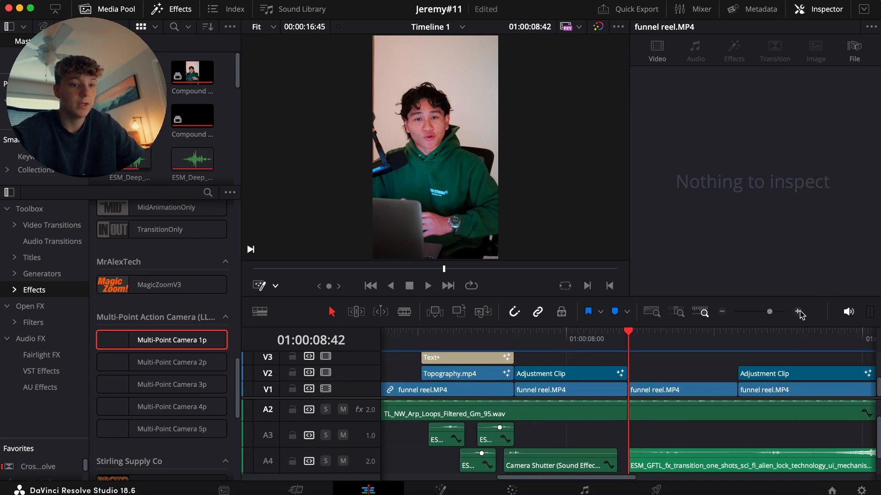
{"action": "left_click", "coordinate": [698, 466]}
{"action": "key", "text": "space"}
{"action": "key", "text": "super+b"}
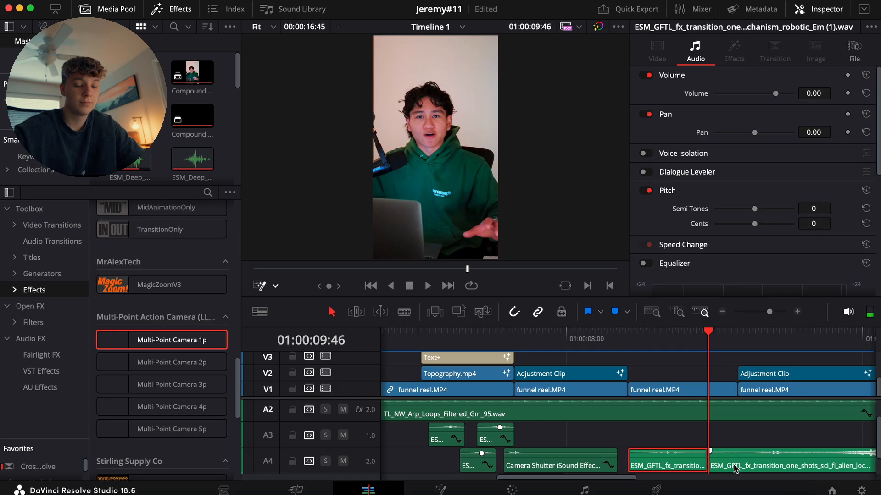
Move the split-off opening of the GFTL sound onto A6 beneath the Text+ section, set its volume to -9.20 and play it
{"action": "left_click_drag", "start_coordinate": [681, 465], "coordinate": [461, 472]}
{"action": "left_click", "coordinate": [428, 342]}
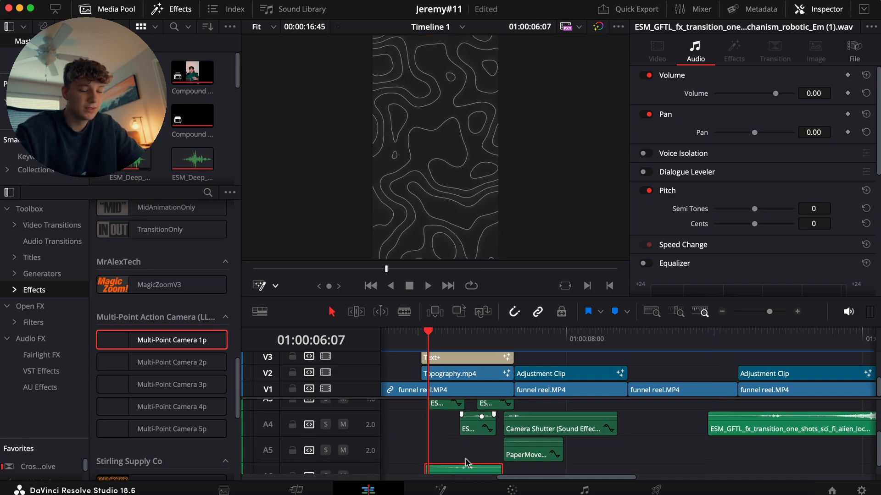
{"action": "left_click", "coordinate": [815, 83]}
{"action": "left_click", "coordinate": [816, 82]}
{"action": "mouse_move", "coordinate": [814, 93]}
{"action": "left_mouse_down"}
{"action": "mouse_move", "coordinate": [805, 93]}
{"action": "mouse_move", "coordinate": [816, 95]}
{"action": "left_mouse_up"}
{"action": "key", "text": "space"}
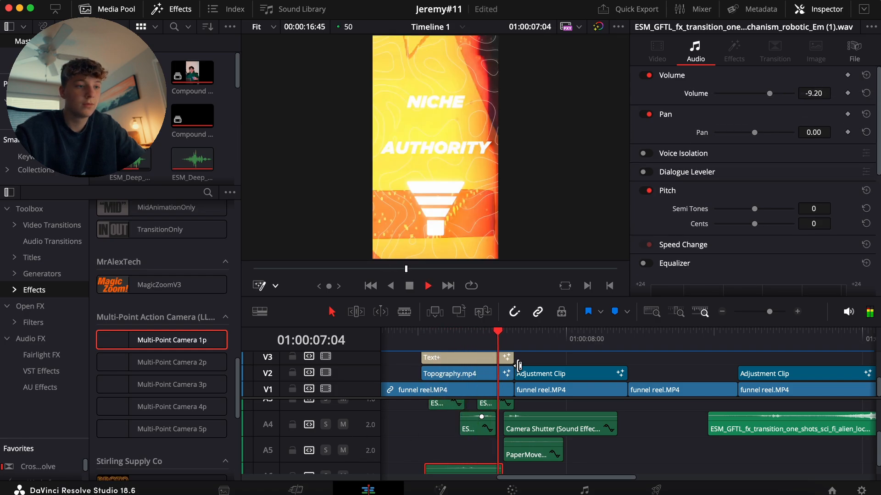
Shift the GFTL sound on A6 to start in line with the A4 whoosh, playing the section to check the timing
{"action": "scroll", "coordinate": [561, 413], "scroll_direction": "down", "scroll_amount": 1}
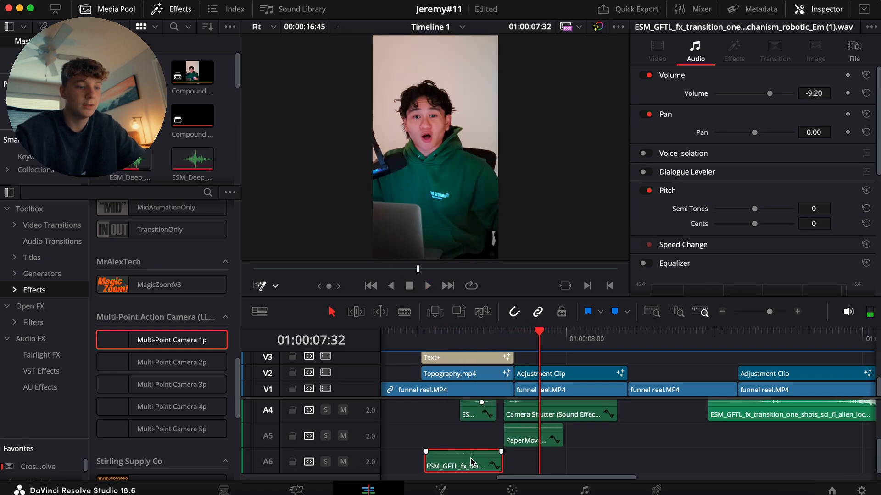
{"action": "left_click_drag", "start_coordinate": [470, 459], "coordinate": [477, 458]}
{"action": "left_click", "coordinate": [428, 337]}
{"action": "key", "text": "space"}
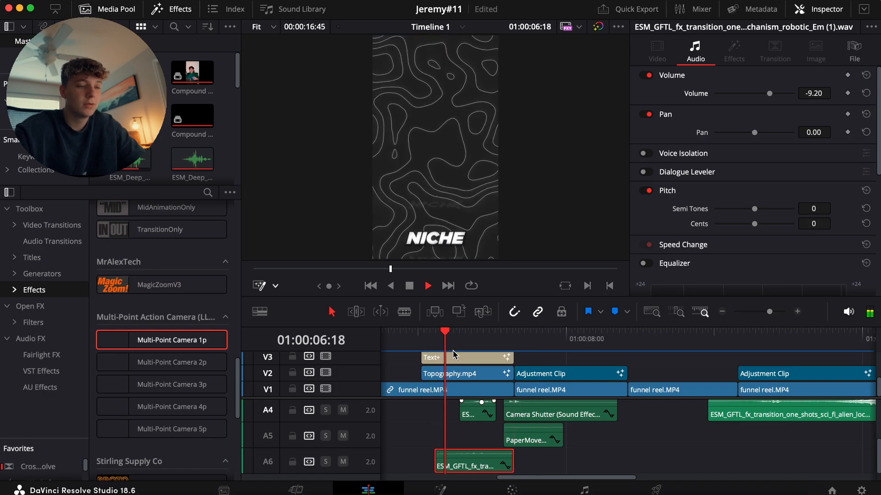
{"action": "key", "text": "space"}
{"action": "left_click_drag", "start_coordinate": [476, 461], "coordinate": [501, 462]}
{"action": "left_click", "coordinate": [460, 339]}
{"action": "key", "text": "space"}
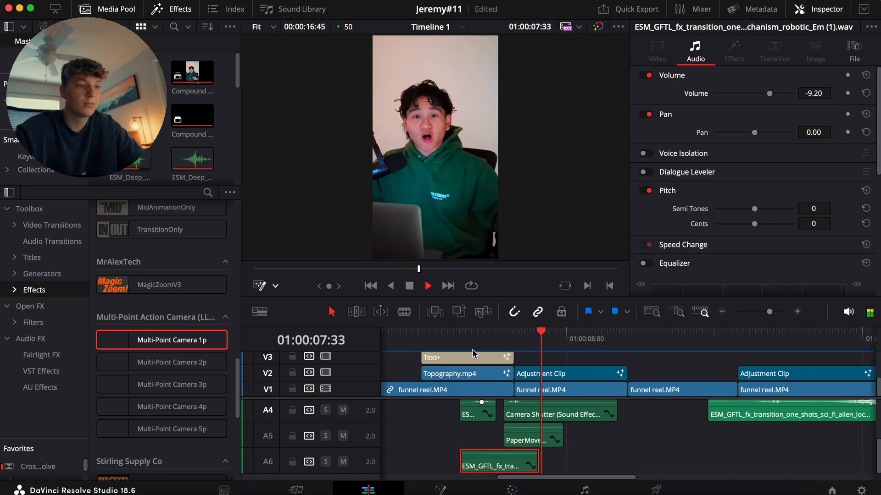
{"action": "key", "text": "space"}
Lengthen the end of the A6 GFTL sound slightly, fade it out and replay the transition
{"action": "left_click", "coordinate": [533, 463]}
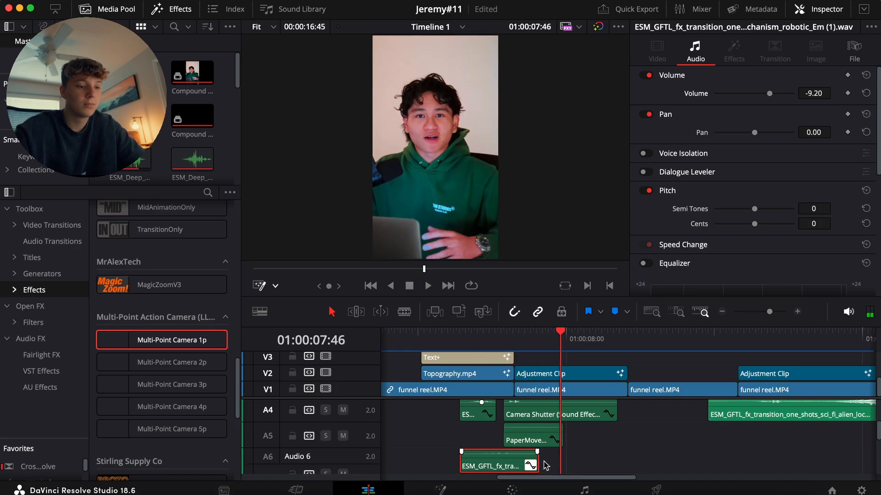
{"action": "left_click_drag", "start_coordinate": [530, 465], "coordinate": [553, 462]}
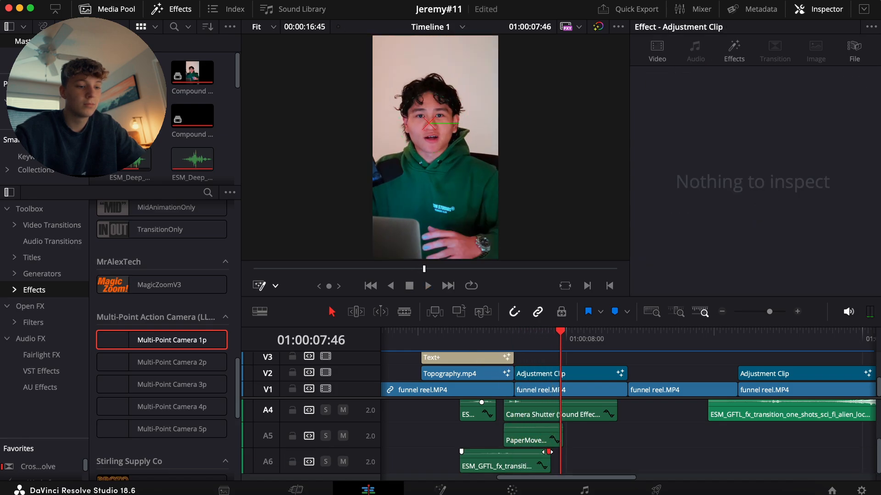
{"action": "left_click", "coordinate": [507, 328]}
{"action": "key", "text": "space"}
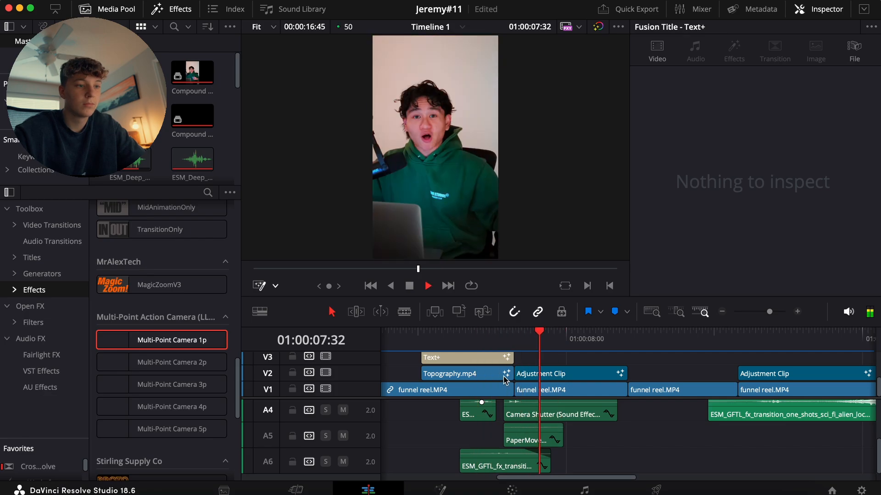
{"action": "key", "text": "space"}
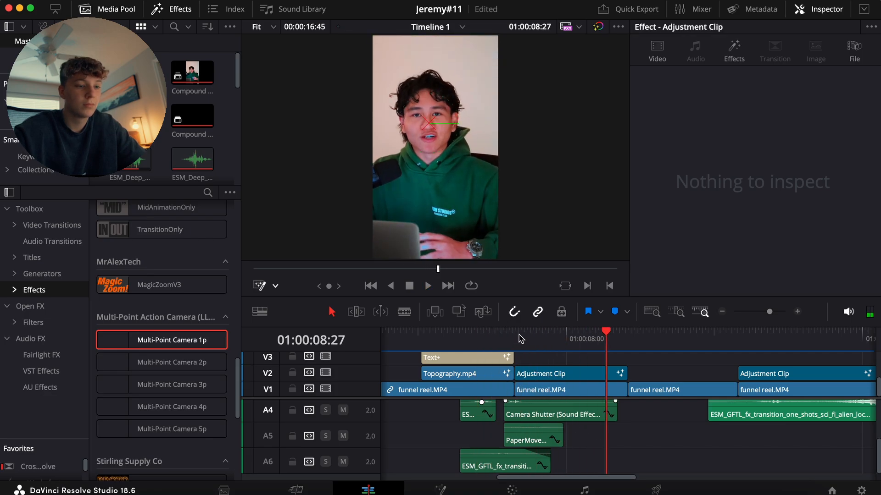
Delete the leftover GFTL sound from A4 and play the section up to the last adjustment clip
{"action": "left_click", "coordinate": [738, 415]}
{"action": "key", "text": "Delete"}
{"action": "key", "text": "space"}
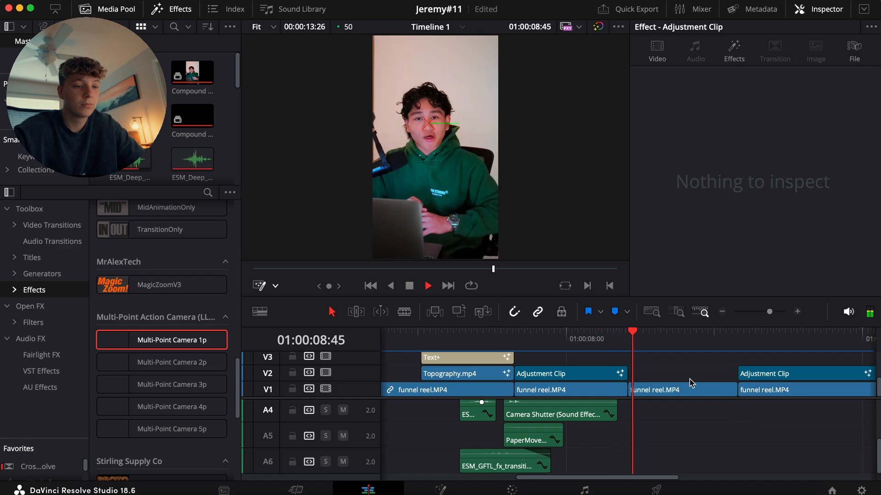
{"action": "key", "text": "space"}
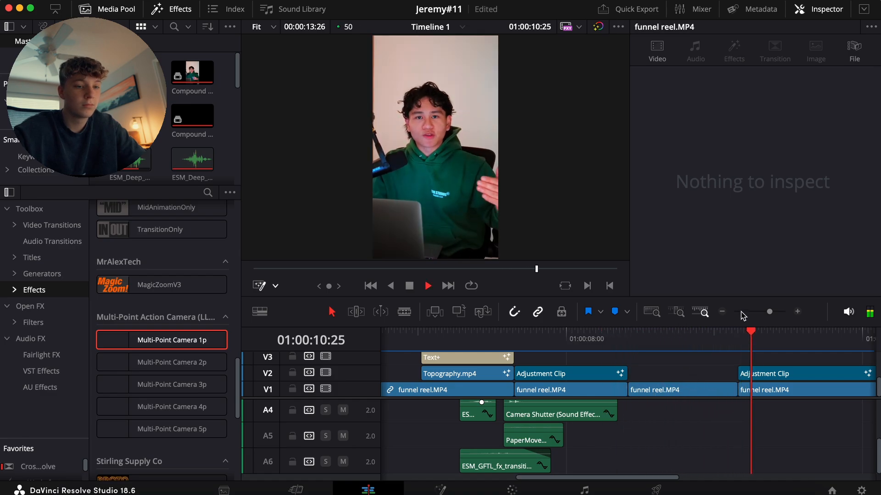
Review the ending with the whole timeline in view, and watch the full reel from the start
{"action": "left_click", "coordinate": [722, 312]}
{"action": "left_click", "coordinate": [722, 312]}
{"action": "left_click", "coordinate": [565, 338]}
{"action": "left_click", "coordinate": [565, 340]}
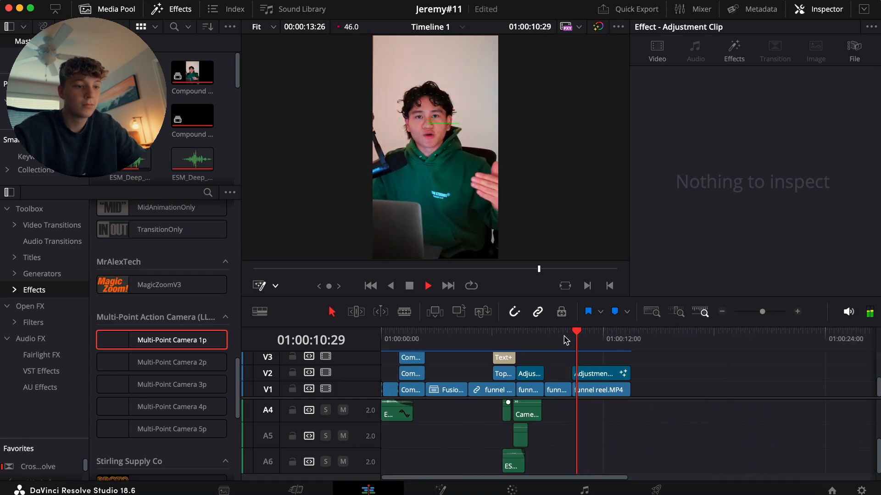
{"action": "left_click", "coordinate": [563, 340]}
{"action": "left_click", "coordinate": [557, 340]}
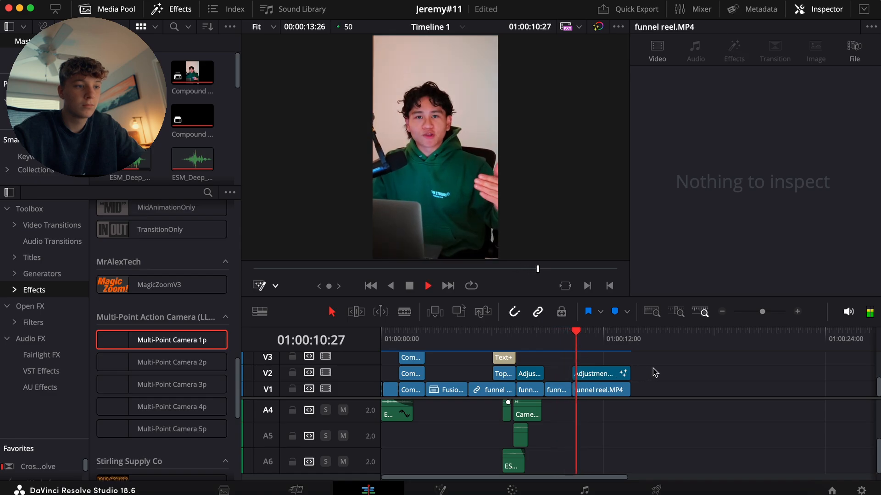
{"action": "scroll", "coordinate": [658, 425], "scroll_direction": "up", "scroll_amount": 3}
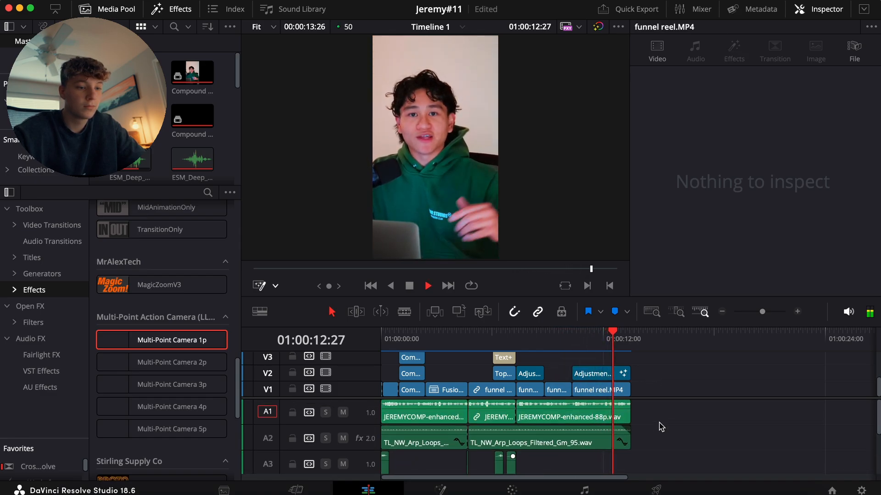
{"action": "left_click_drag", "start_coordinate": [417, 338], "coordinate": [223, 340]}
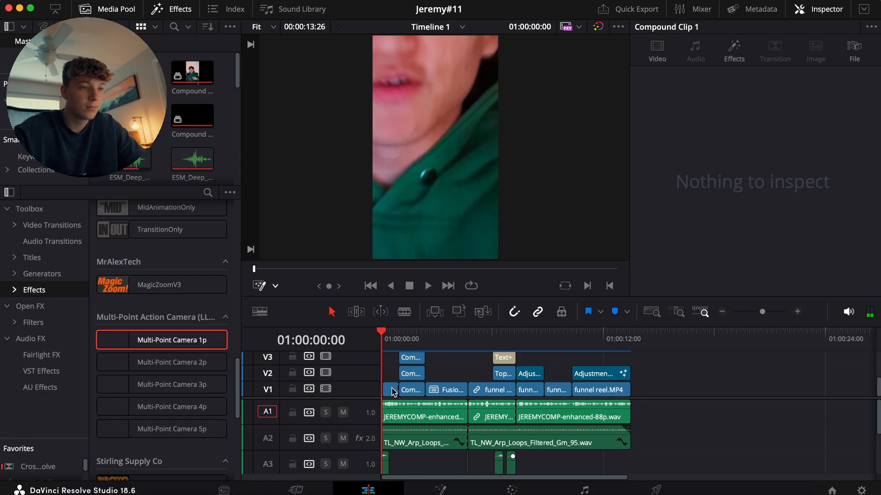
{"action": "key", "text": "space"}
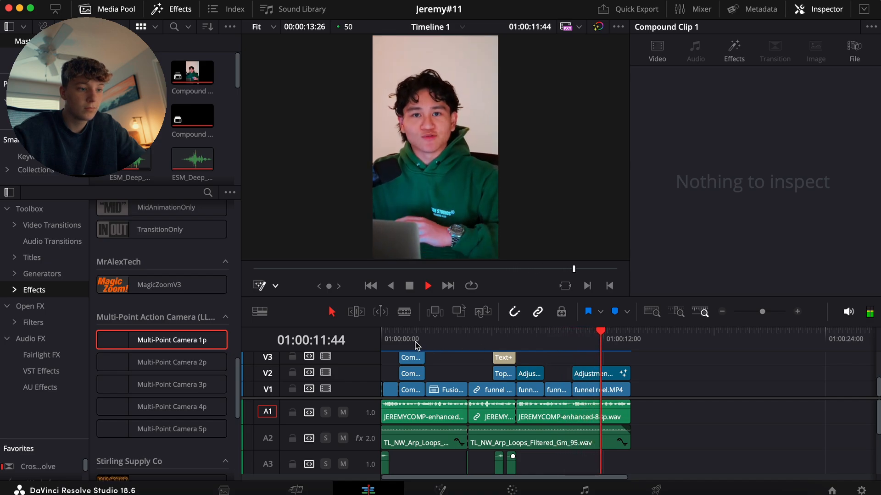
{"action": "left_click", "coordinate": [382, 343]}
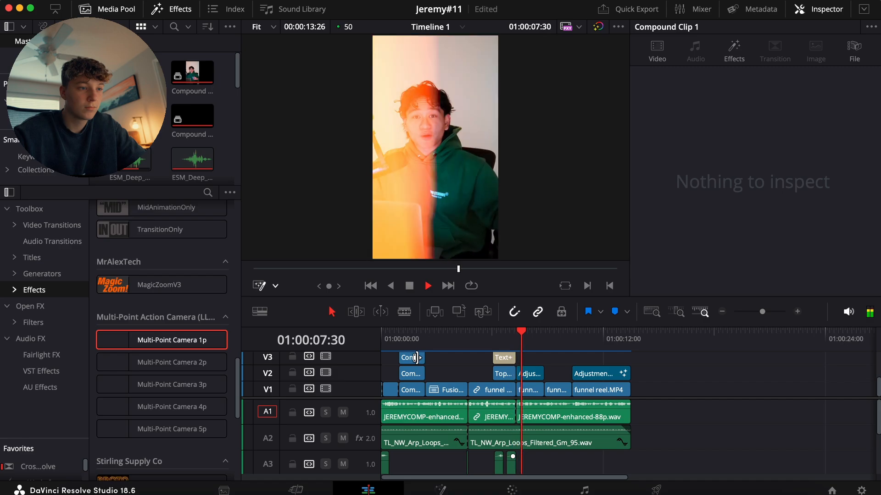
{"action": "key", "text": "Home"}
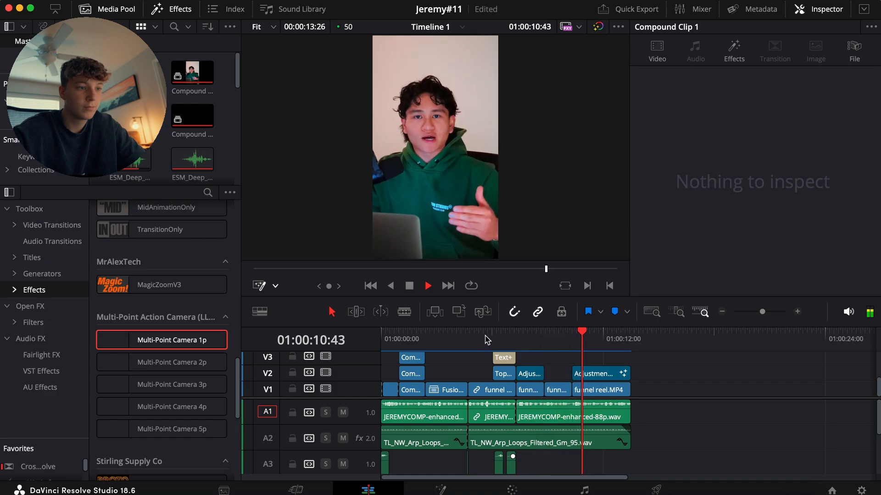
Set the last adjustment clip's MagicZoomV3 pivot to about X 0.313, Y 0.626 and play the closing zoom
{"action": "left_click", "coordinate": [582, 377]}
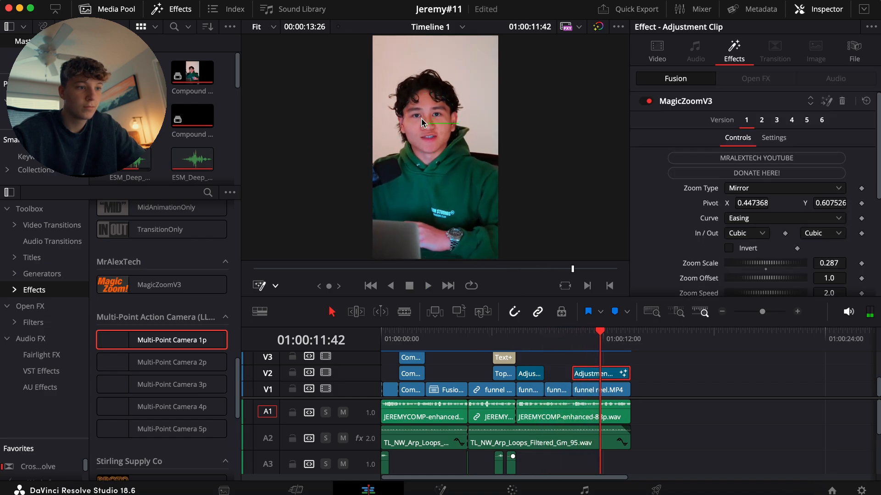
{"action": "left_click_drag", "start_coordinate": [426, 125], "coordinate": [411, 120]}
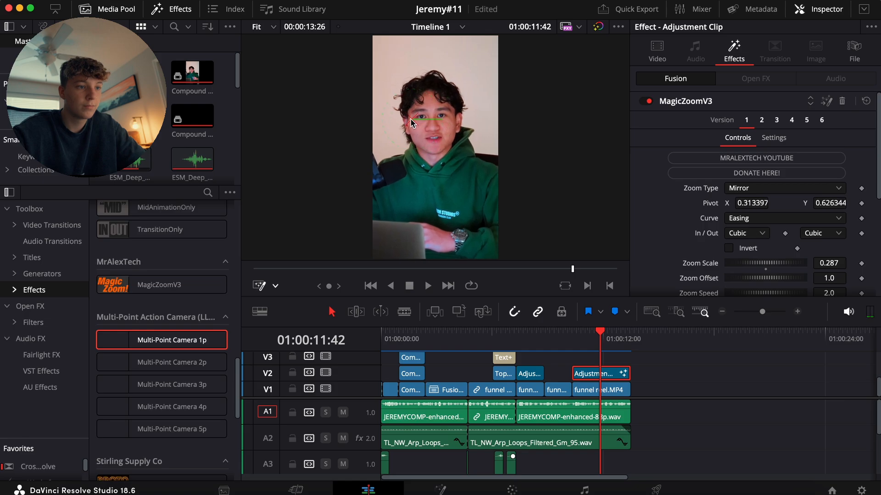
{"action": "key", "text": "space"}
{"action": "left_click", "coordinate": [637, 378]}
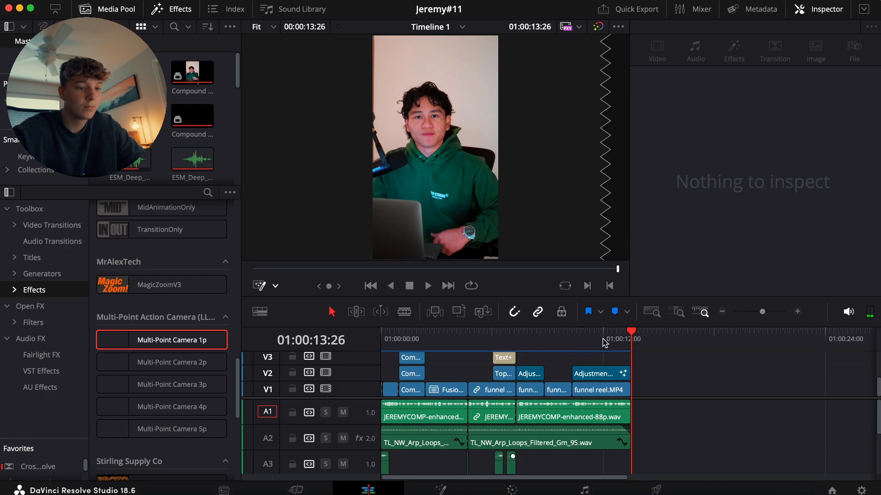
{"action": "left_click_drag", "start_coordinate": [605, 343], "coordinate": [617, 355]}
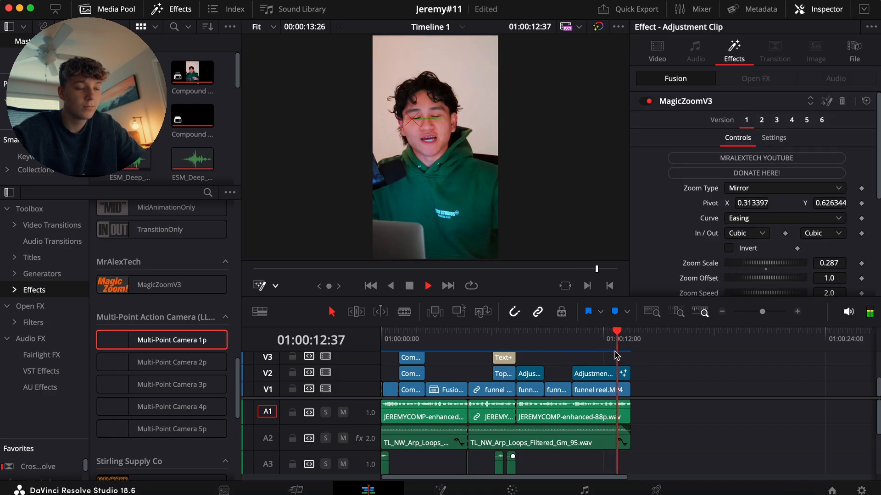
{"action": "key", "text": "space"}
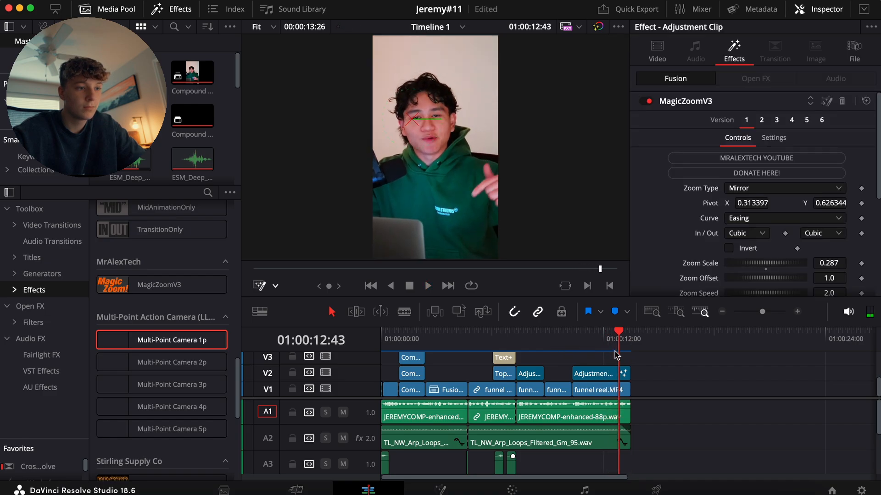
Add a Text+ title on V3 above the last adjustment clip and trim its end to the end of the video
{"action": "left_click", "coordinate": [798, 312]}
{"action": "scroll", "coordinate": [690, 386], "scroll_direction": "up", "scroll_amount": 3}
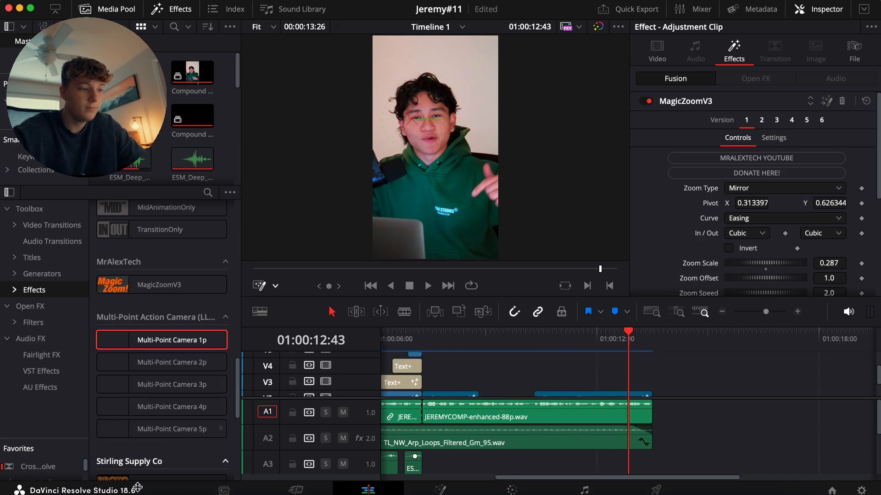
{"action": "left_click", "coordinate": [30, 258]}
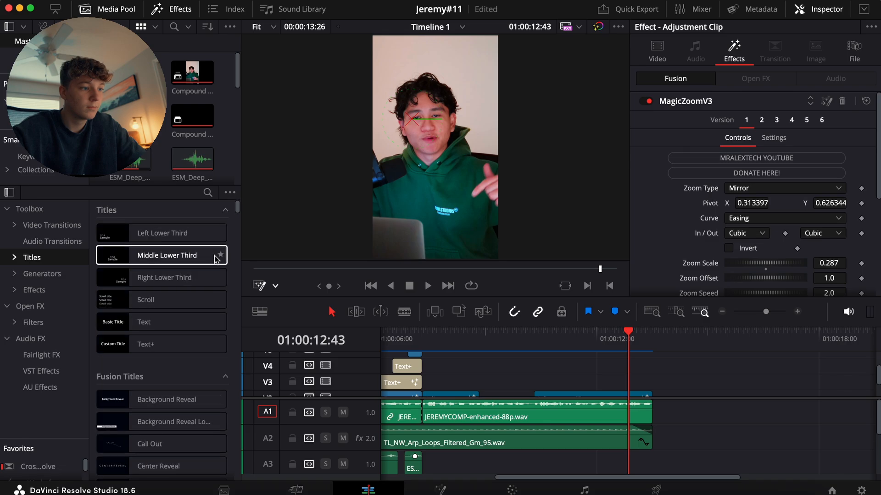
{"action": "left_click_drag", "start_coordinate": [167, 343], "coordinate": [586, 393]}
{"action": "scroll", "coordinate": [586, 393], "scroll_direction": "down", "scroll_amount": 2}
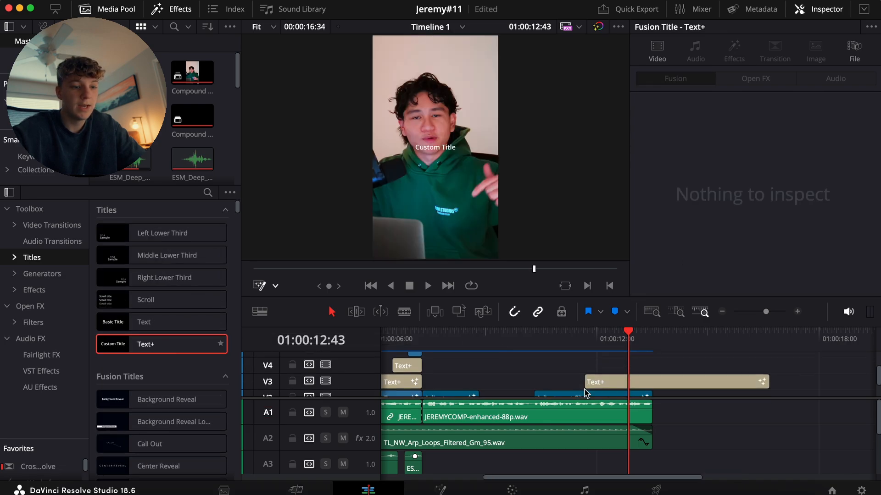
{"action": "left_click", "coordinate": [653, 344]}
{"action": "left_click", "coordinate": [662, 360]}
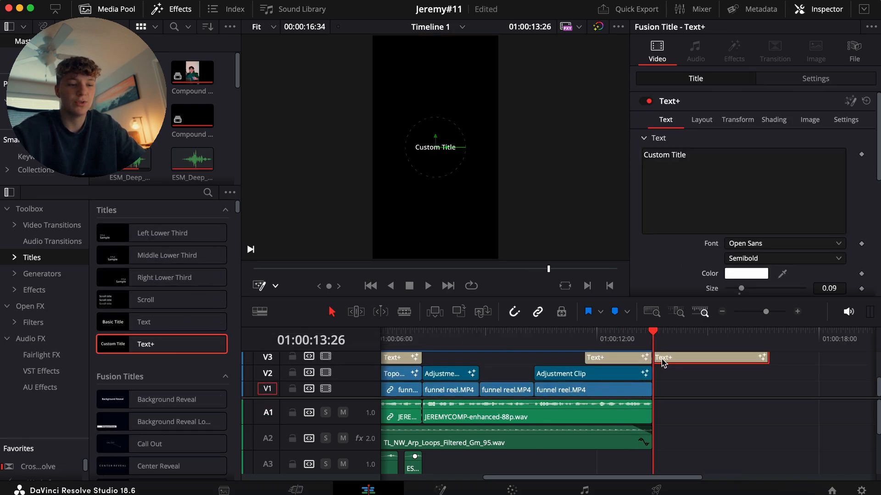
{"action": "key", "text": "BackSpace"}
Set the closing title's font to Gotham Ultra Italic at size 0.1535 and its text to FUNNEL
{"action": "left_click", "coordinate": [609, 348]}
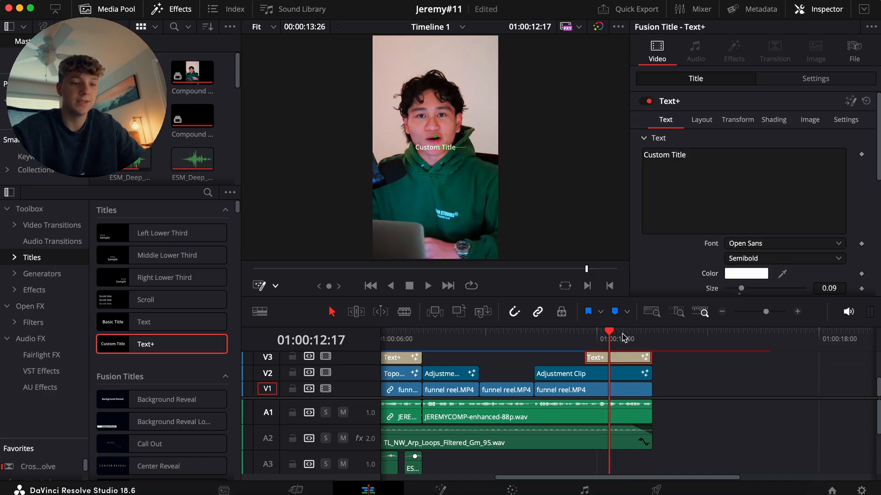
{"action": "left_click", "coordinate": [752, 244]}
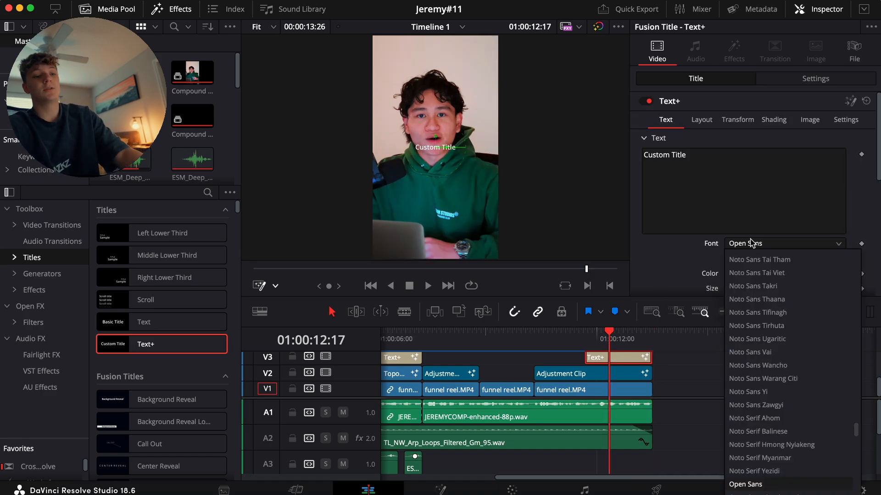
{"action": "key", "text": "g"}
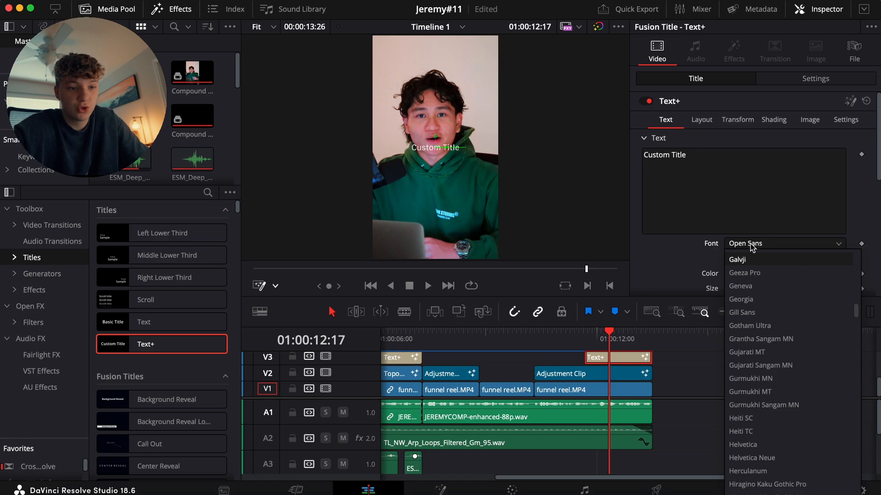
{"action": "left_click", "coordinate": [751, 325]}
{"action": "scroll", "coordinate": [711, 247], "scroll_direction": "down", "scroll_amount": 1}
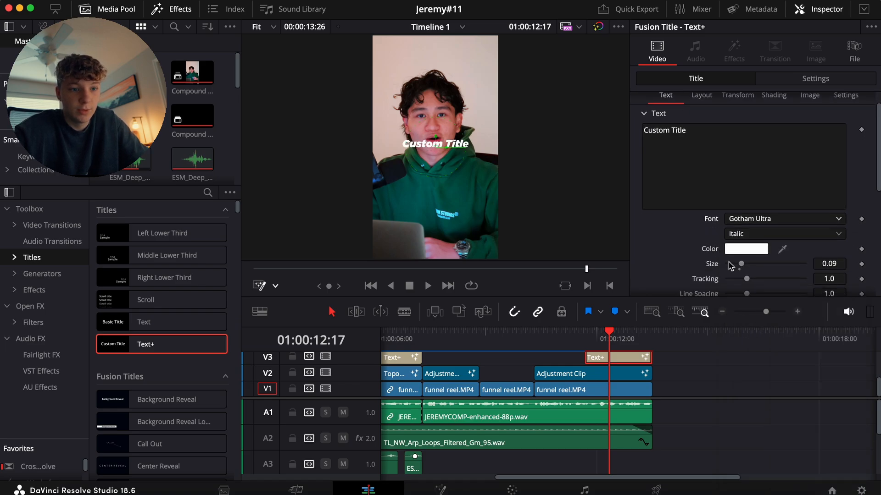
{"action": "left_click_drag", "start_coordinate": [741, 264], "coordinate": [751, 265]}
{"action": "left_click", "coordinate": [719, 133]}
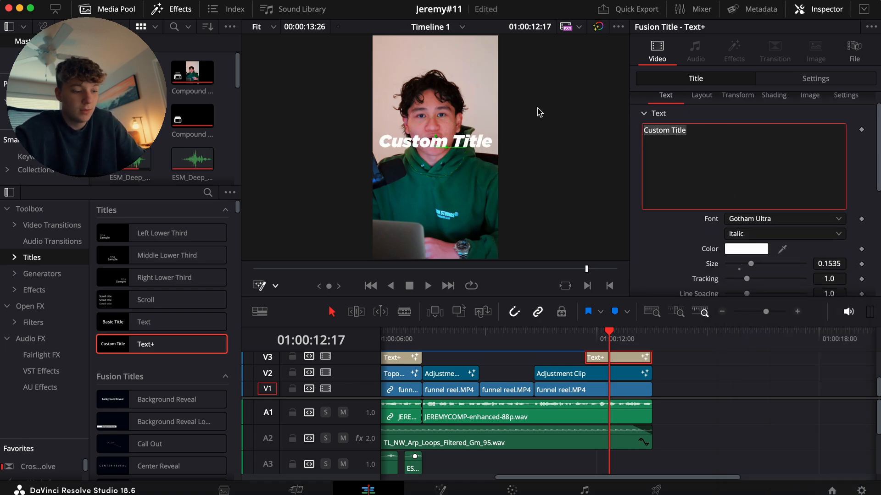
{"action": "type", "text": "FUNNEL"}
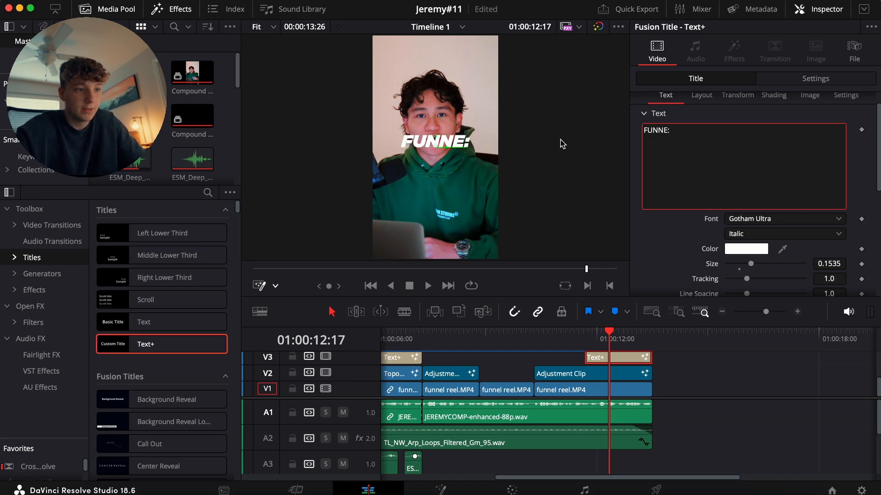
{"action": "left_click", "coordinate": [656, 232]}
{"action": "scroll", "coordinate": [752, 112], "scroll_direction": "up", "scroll_amount": 1}
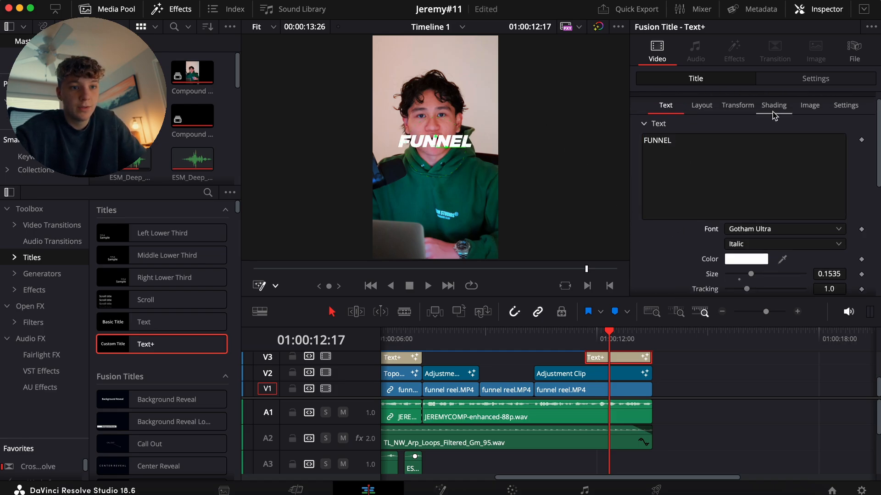
Enable the FUNNEL title's Red Outline shading element and change its color to black
{"action": "left_click", "coordinate": [780, 111]}
{"action": "left_click", "coordinate": [746, 141]}
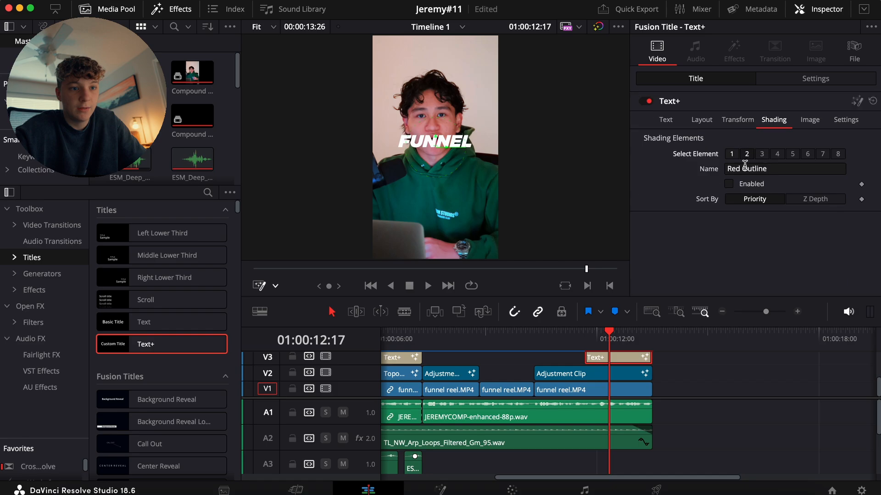
{"action": "scroll", "coordinate": [739, 216], "scroll_direction": "down", "scroll_amount": 2}
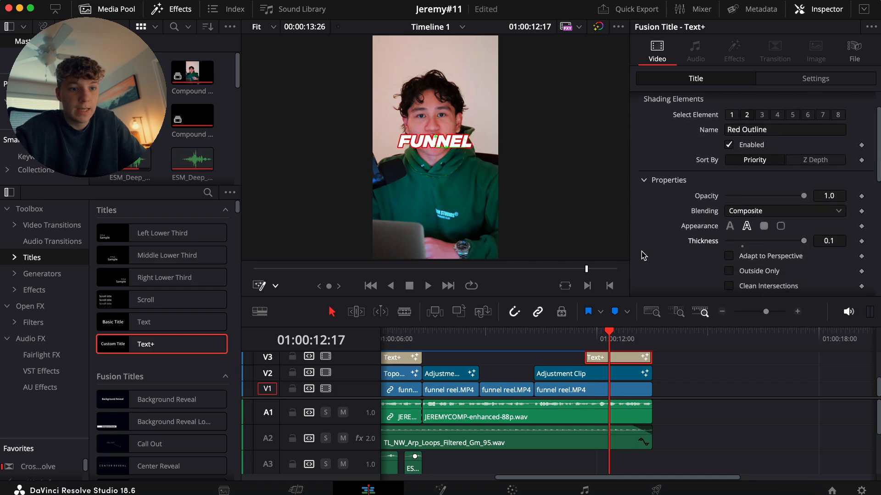
{"action": "scroll", "coordinate": [661, 255], "scroll_direction": "down", "scroll_amount": 3}
{"action": "left_click", "coordinate": [762, 292]}
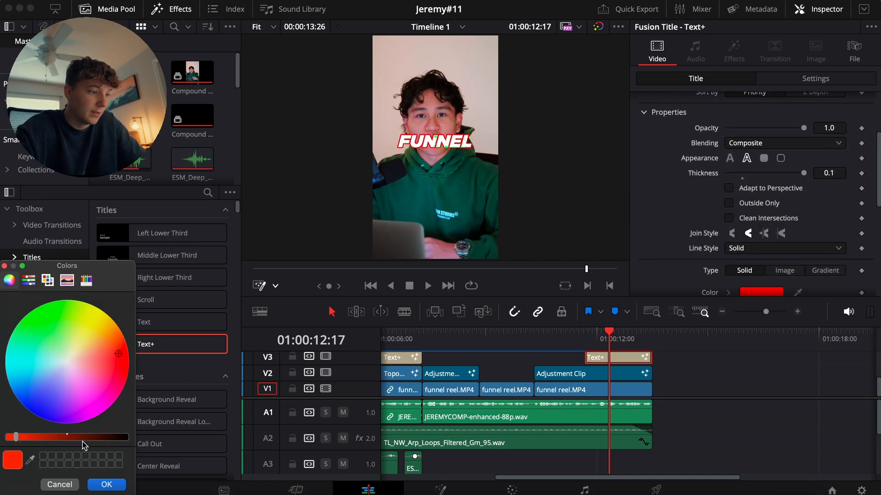
{"action": "left_click_drag", "start_coordinate": [84, 438], "coordinate": [277, 441]}
{"action": "left_click", "coordinate": [104, 485]}
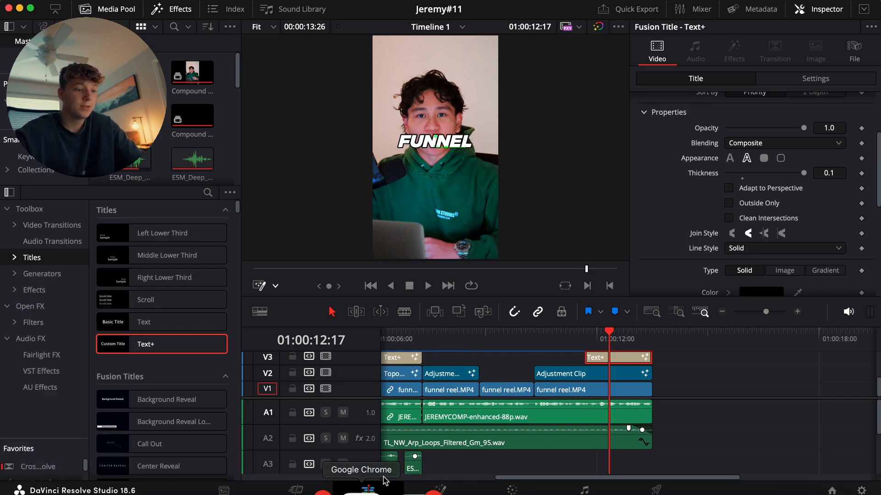
Add a Glow node after the FUNNEL title's Template node in Fusion, with glow size about 30.7 and glow about 0.496
{"action": "left_click", "coordinate": [442, 491]}
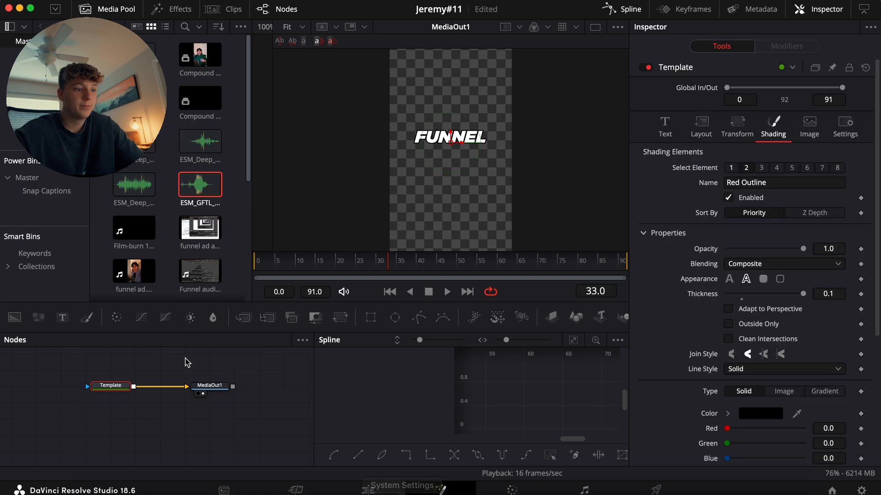
{"action": "left_click", "coordinate": [64, 390]}
{"action": "key", "text": "shift+space"}
{"action": "type", "text": "glo"}
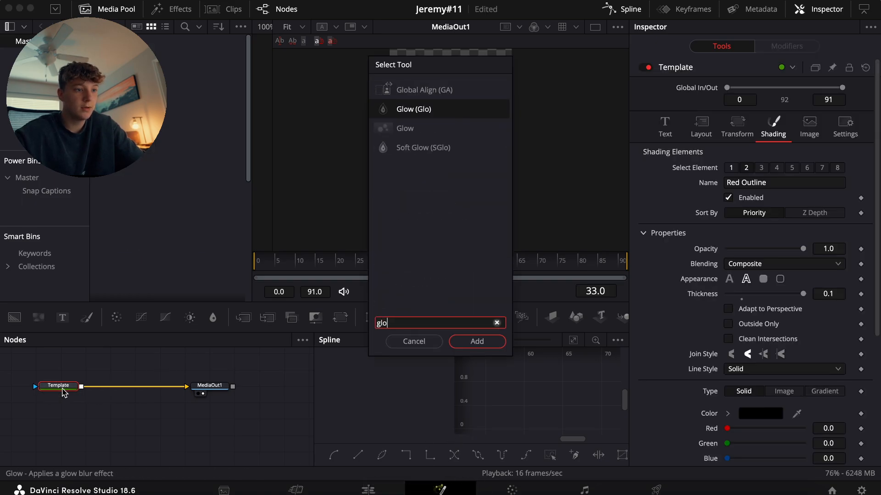
{"action": "key", "text": "Return"}
{"action": "left_click_drag", "start_coordinate": [740, 167], "coordinate": [760, 182]}
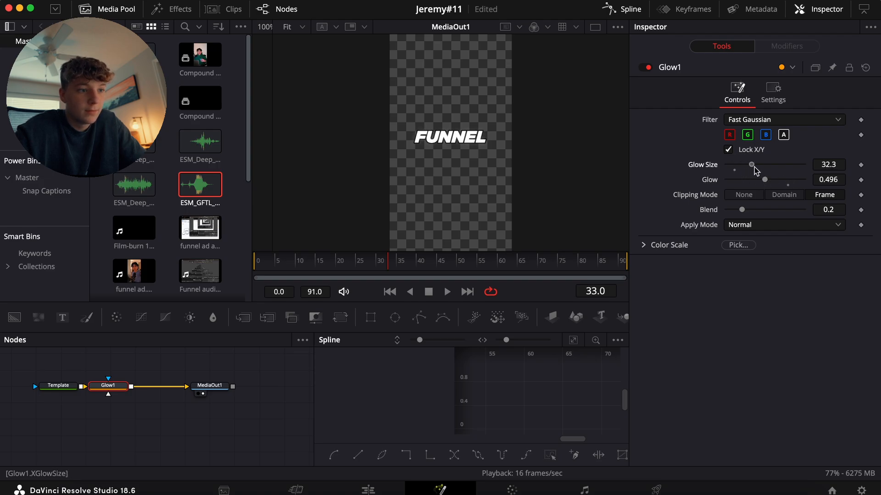
Add a Drop Shadow after the Glow with strength 0.472, angle 40, distance 0.0142 and blur 0.126, and space out the output node
{"action": "key", "text": "shift+space"}
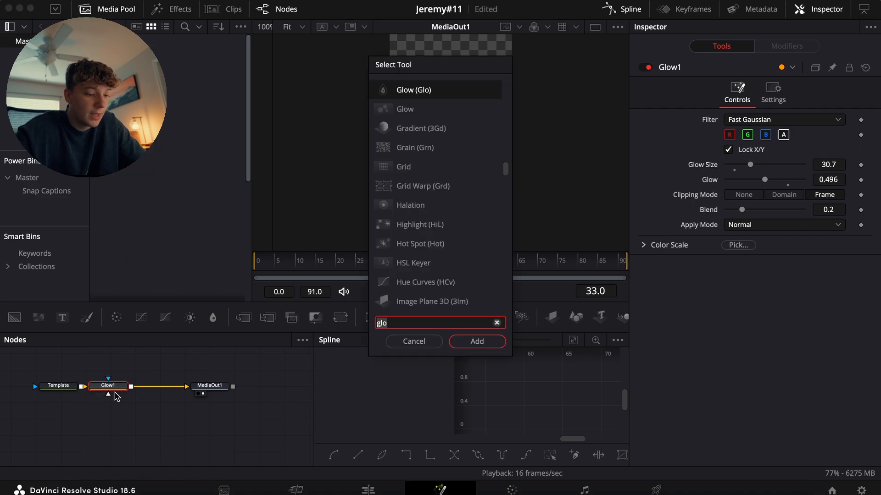
{"action": "type", "text": "drop"}
{"action": "key", "text": "Up"}
{"action": "key", "text": "Return"}
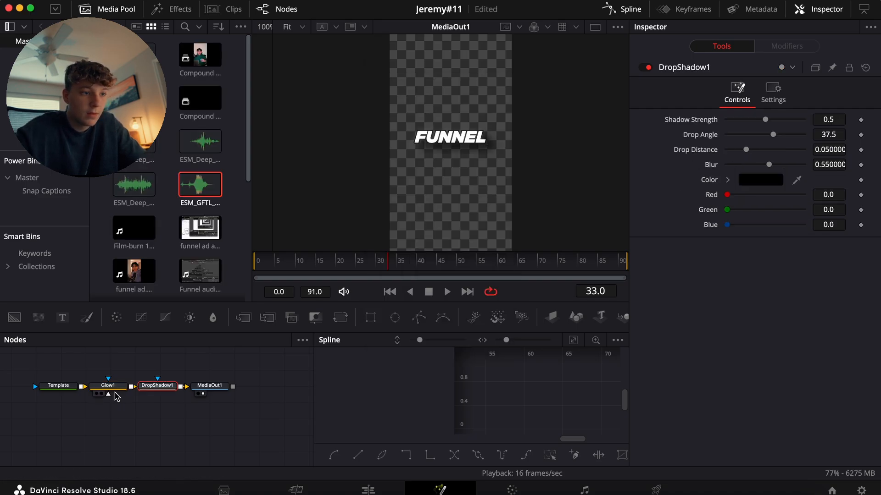
{"action": "left_click_drag", "start_coordinate": [769, 166], "coordinate": [738, 169]}
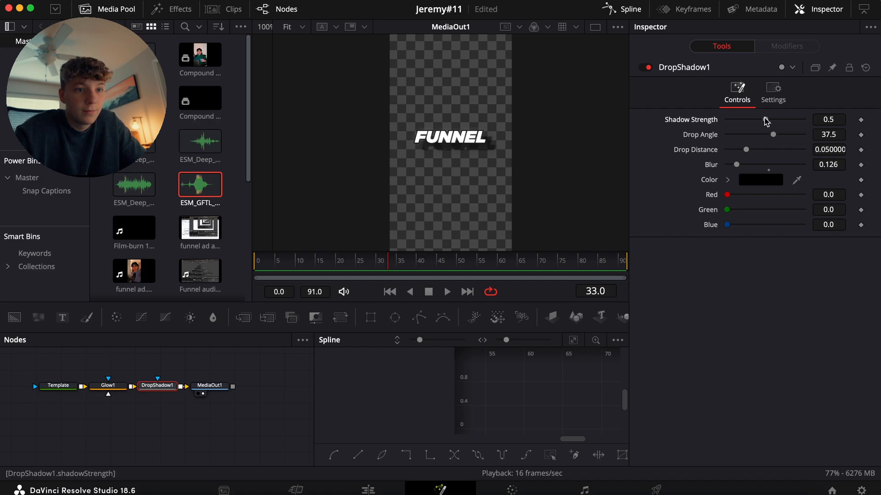
{"action": "left_click_drag", "start_coordinate": [765, 121], "coordinate": [737, 151]}
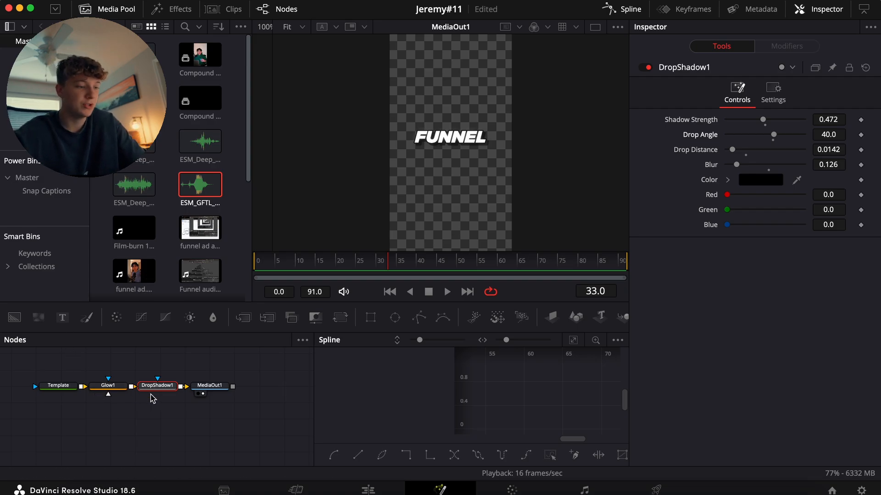
{"action": "left_click_drag", "start_coordinate": [210, 385], "coordinate": [241, 385]}
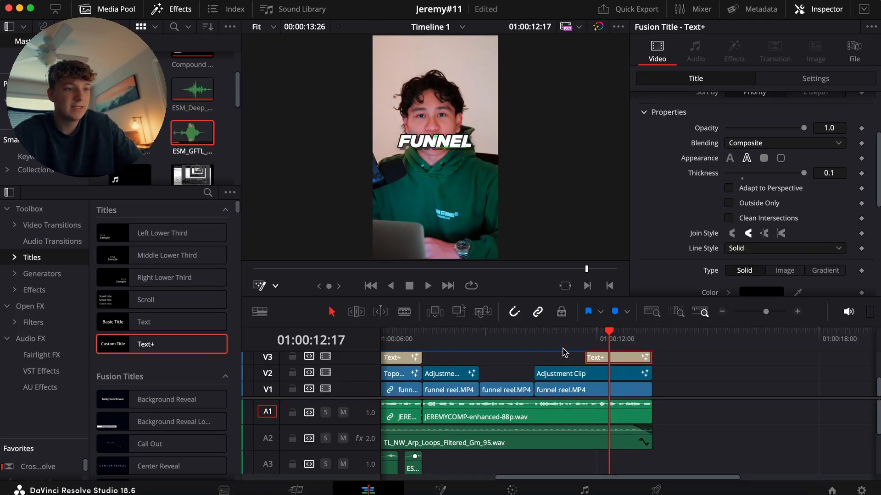
Play the closing section and cut away the start of the FUNNEL title so it begins at about 01:00:12:49
{"action": "left_click_drag", "start_coordinate": [586, 341], "coordinate": [571, 341]}
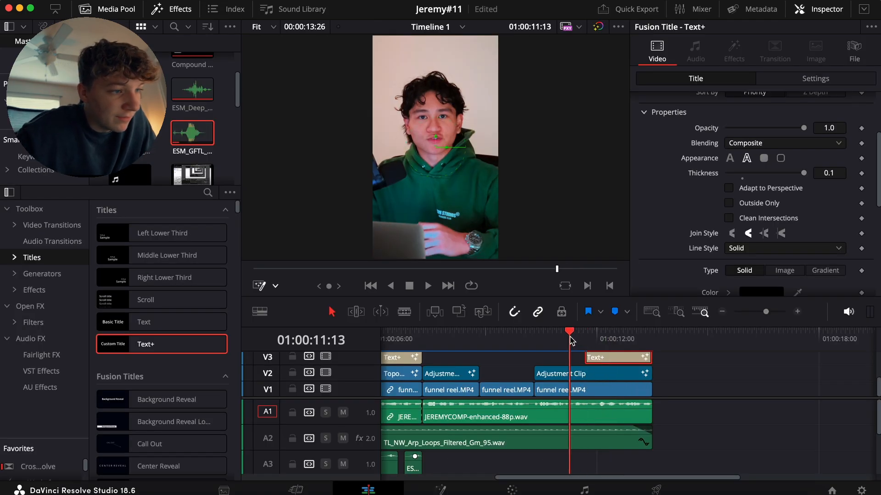
{"action": "key", "text": "space"}
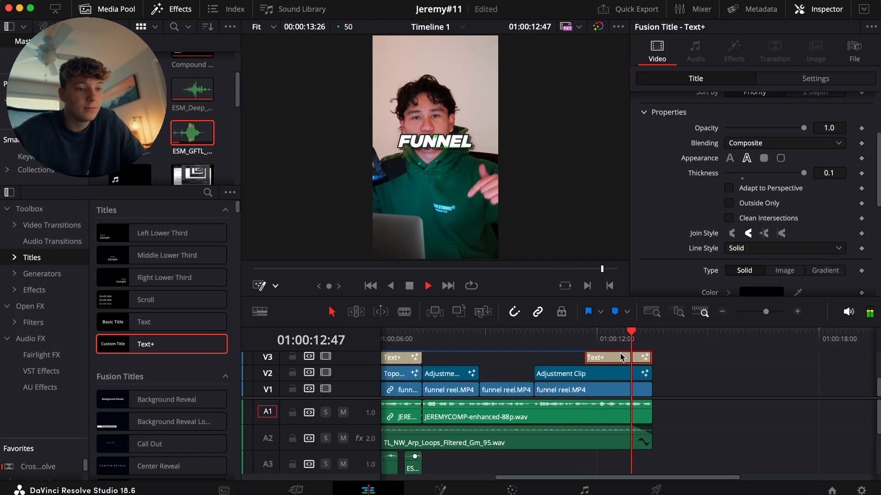
{"action": "key", "text": "space"}
{"action": "left_click_drag", "start_coordinate": [614, 345], "coordinate": [592, 346]}
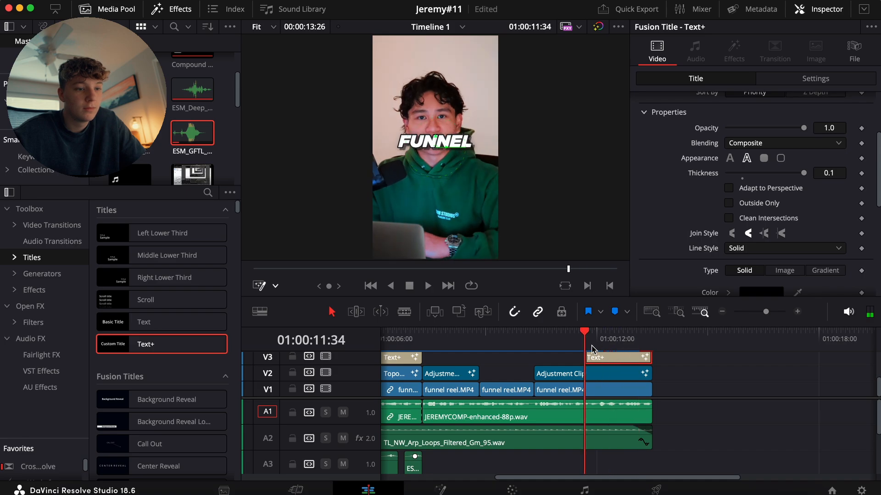
{"action": "key", "text": "space"}
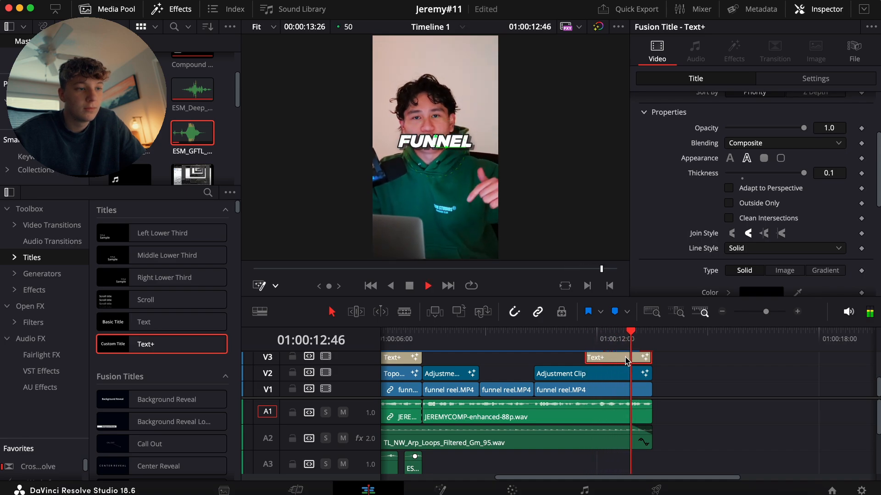
{"action": "key", "text": "space"}
{"action": "key", "text": "BackSpace"}
{"action": "key", "text": "space"}
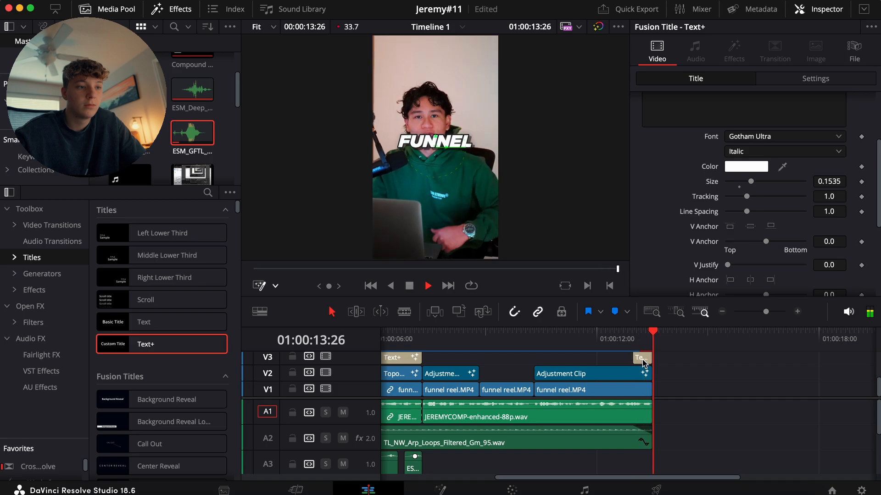
{"action": "left_click", "coordinate": [633, 346]}
{"action": "key", "text": "space"}
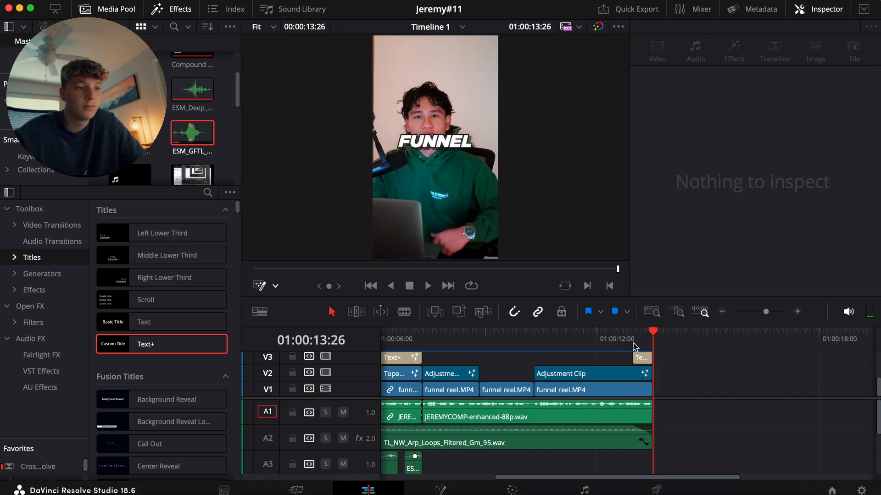
Add a Transform node after the title's drop shadow and keyframe its Center Y at -0.093 on frame 65
{"action": "left_click", "coordinate": [633, 346]}
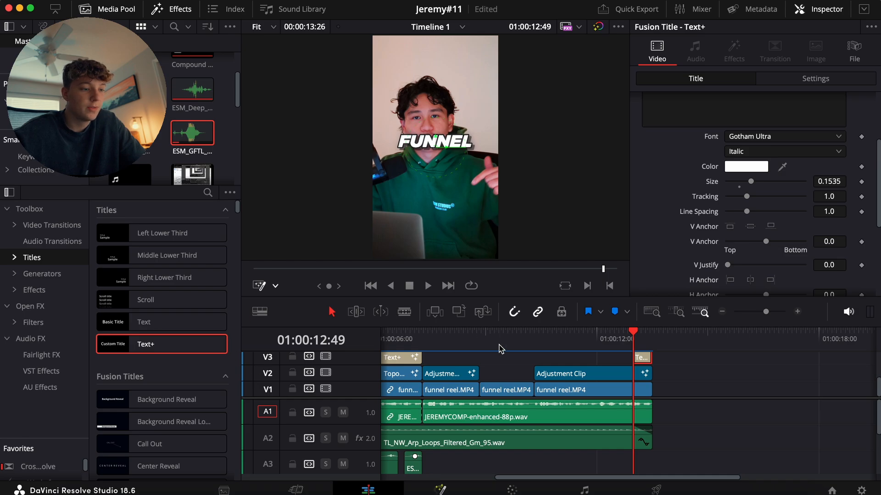
{"action": "key", "text": "shift+5"}
{"action": "left_click", "coordinate": [340, 317]}
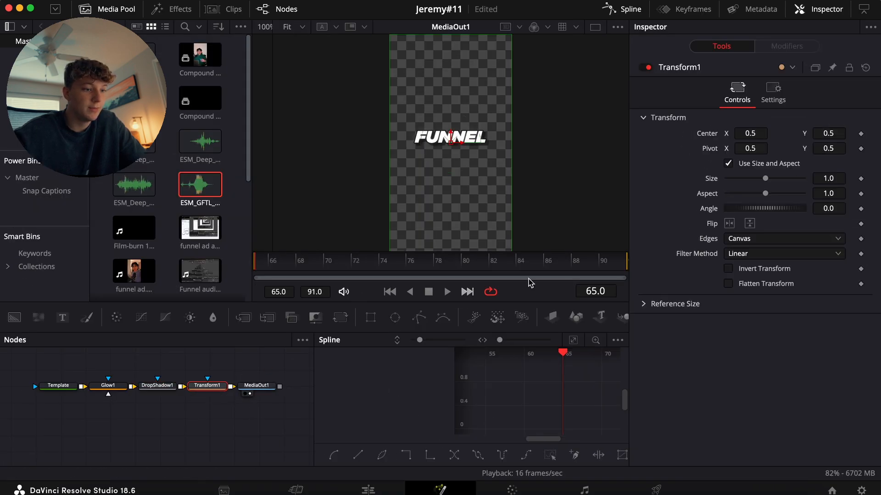
{"action": "left_click_drag", "start_coordinate": [827, 135], "coordinate": [829, 138]}
{"action": "left_click", "coordinate": [861, 134]}
Keyframe the Transform's Center Y at 0.0 on frame 76 so the FUNNEL title rises into the frame
{"action": "key", "text": "Right"}
{"action": "key", "text": "Right"}
{"action": "key", "text": "Right"}
{"action": "key", "text": "Right"}
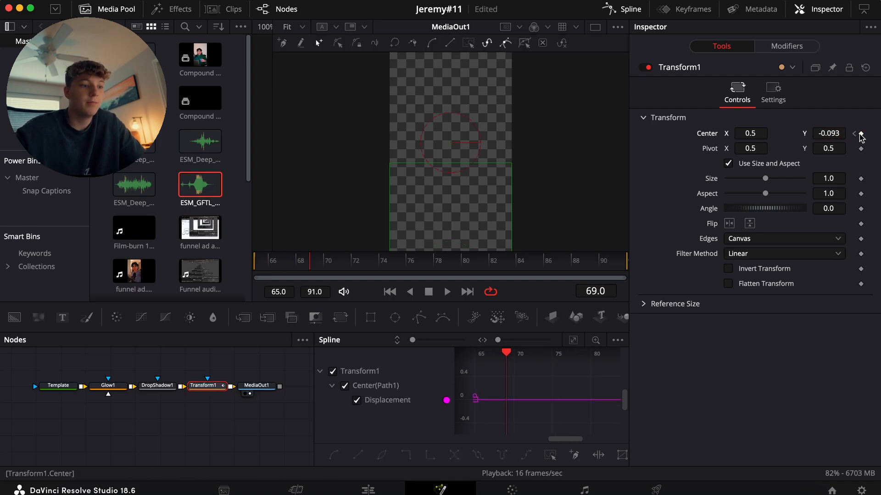
{"action": "key", "text": "Right"}
{"action": "key", "text": "Right"}
{"action": "key", "text": "Right"}
{"action": "key", "text": "Right"}
{"action": "left_click", "coordinate": [828, 136]}
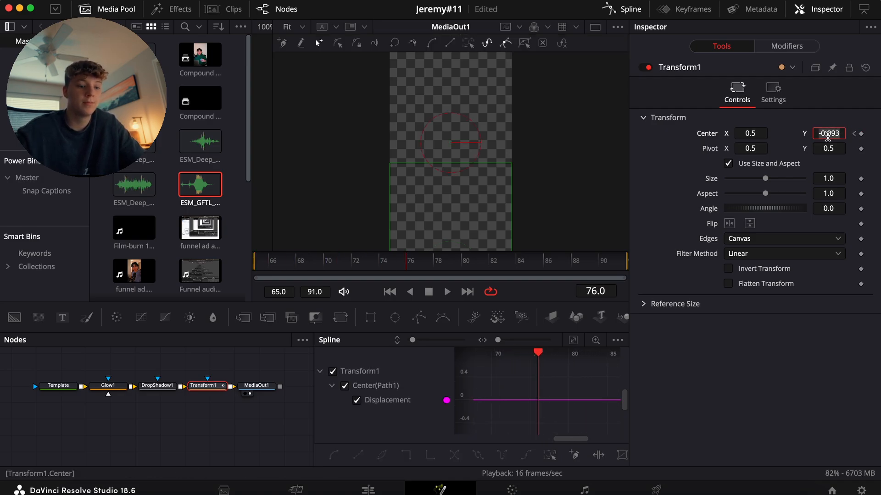
{"action": "type", "text": "0.0"}
{"action": "key", "text": "Tab"}
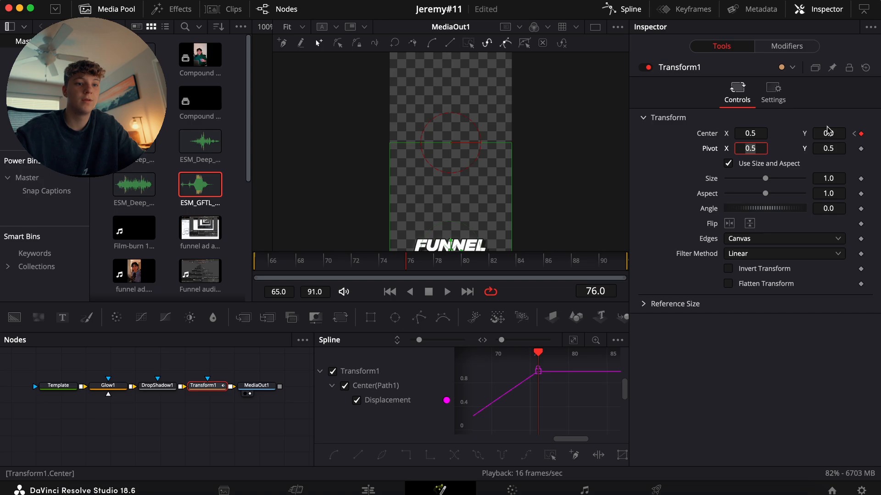
{"action": "left_click", "coordinate": [826, 133]}
{"action": "type", "text": "0.5"}
{"action": "key", "text": "Tab"}
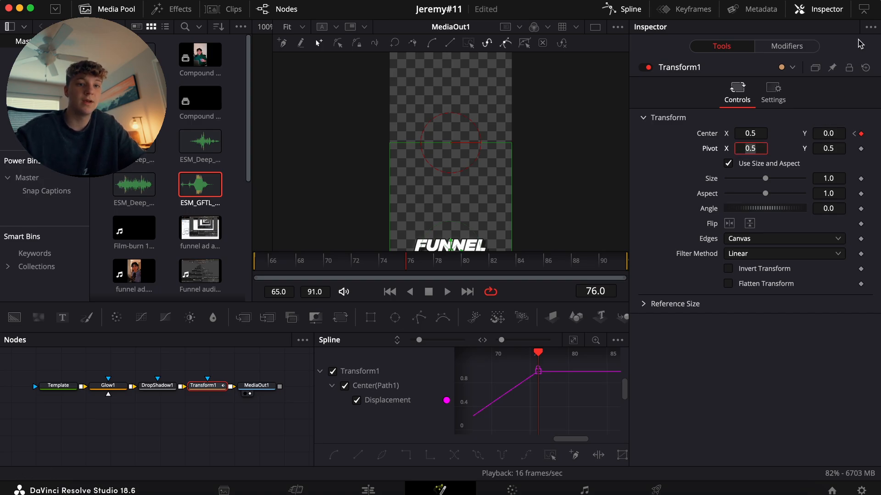
Set the Transform's Center Y to 0.5 on frame 76 so the FUNNEL title ends mid-frame
{"action": "left_click", "coordinate": [828, 133]}
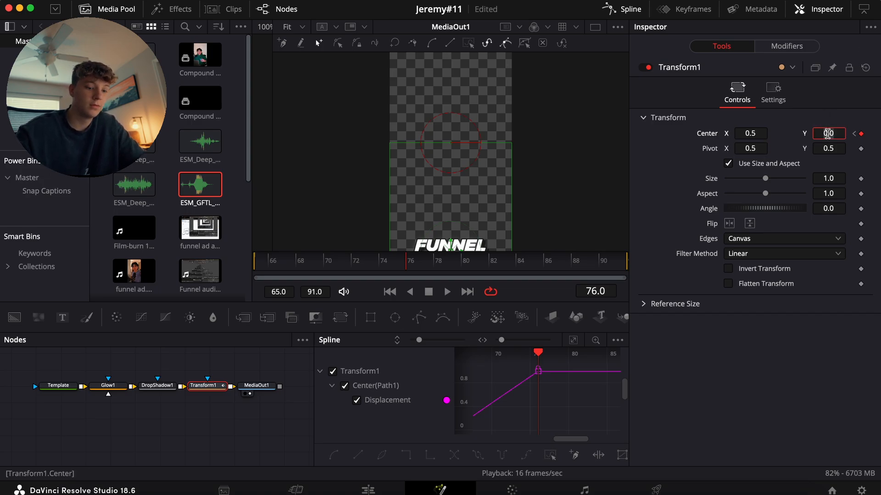
{"action": "type", "text": "0.5"}
{"action": "key", "text": "Tab"}
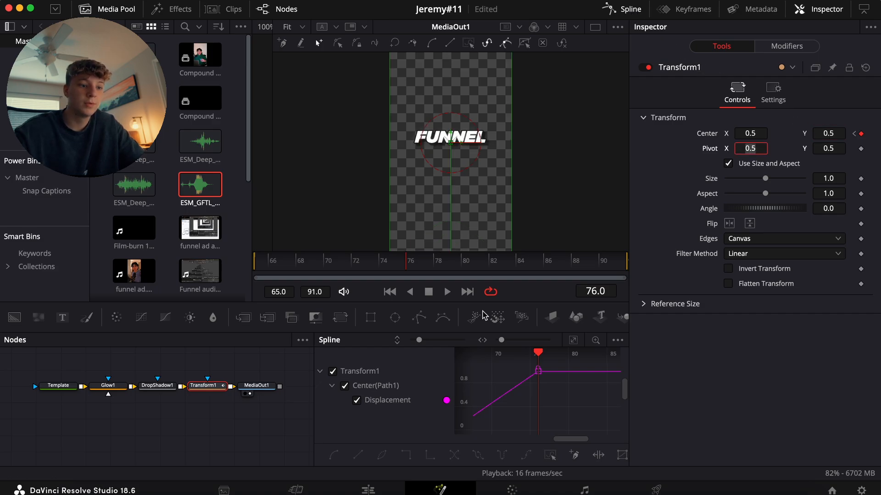
Fit the Displacement curve in the spline view and smooth both keyframes, lengthening the ease out of frame 65
{"action": "left_click", "coordinate": [574, 340]}
{"action": "left_click_drag", "start_coordinate": [619, 438], "coordinate": [449, 360]}
{"action": "key", "text": "shift+s"}
{"action": "left_click_drag", "start_coordinate": [525, 433], "coordinate": [559, 428]}
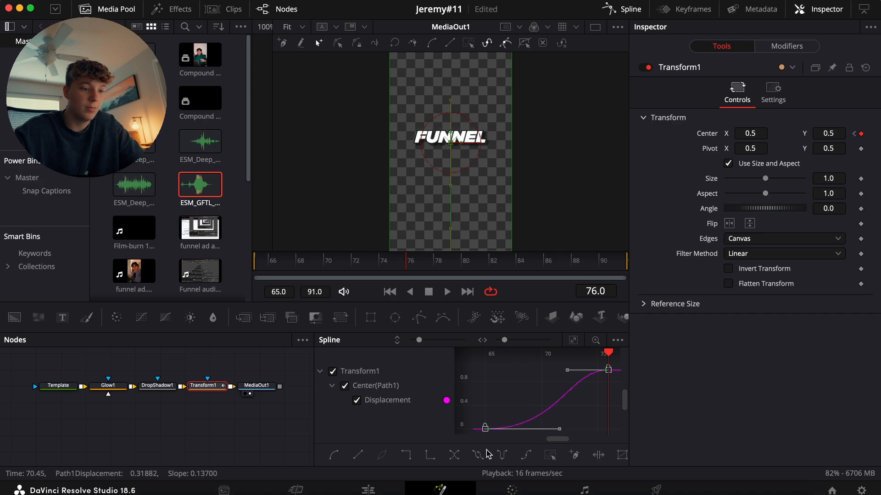
Return to the edit timeline and play the closing FUNNEL title's rise several times
{"action": "left_click", "coordinate": [369, 490]}
{"action": "left_click", "coordinate": [633, 334]}
{"action": "key", "text": "space"}
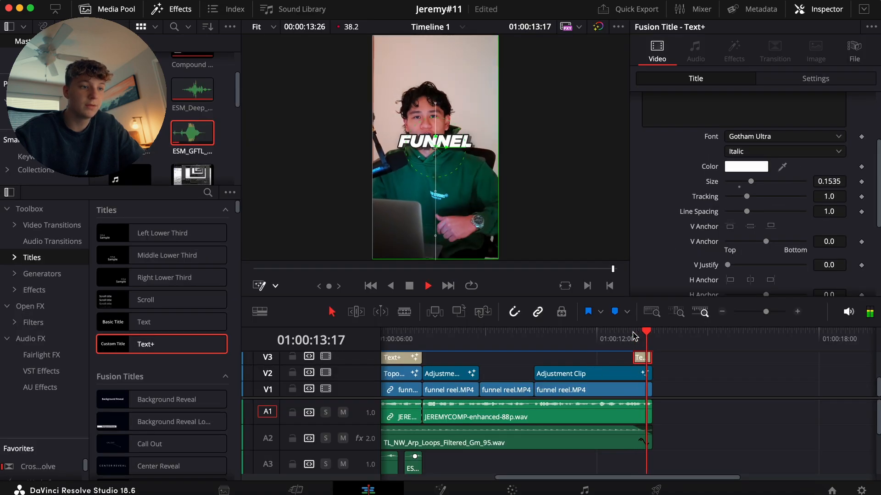
{"action": "key", "text": "space"}
{"action": "left_click", "coordinate": [633, 336]}
{"action": "key", "text": "space"}
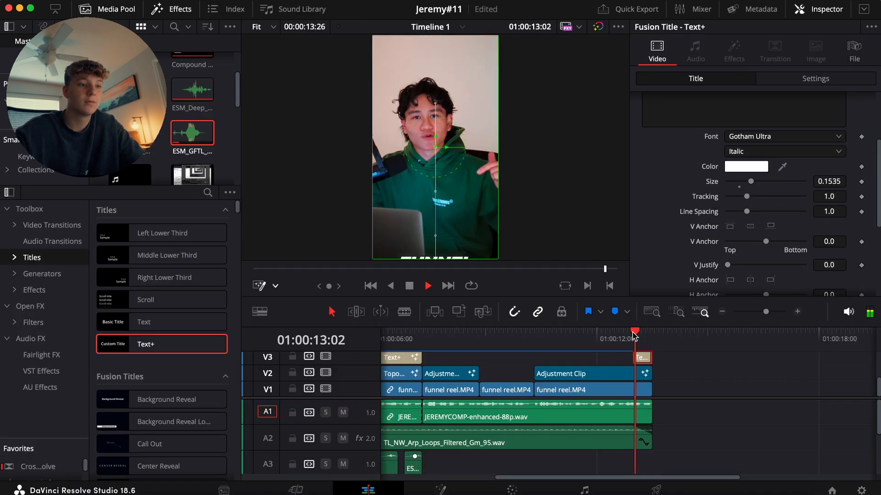
{"action": "left_click", "coordinate": [609, 337]}
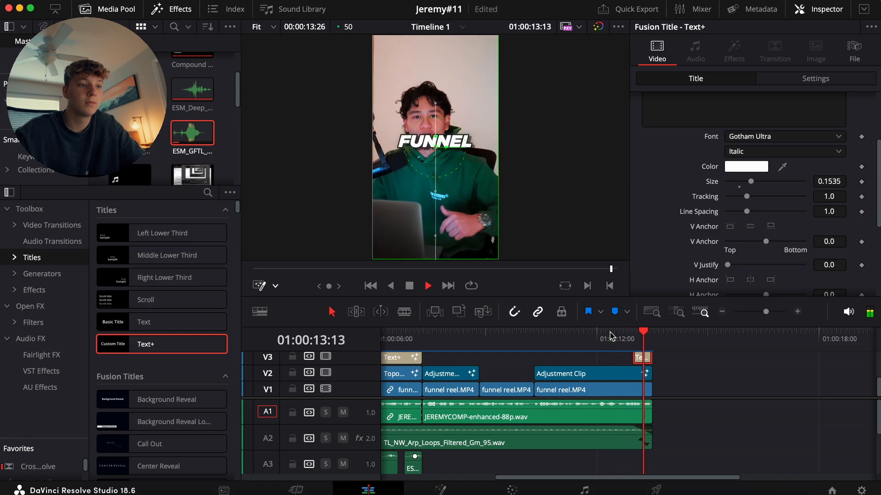
Keyframe the FUNNEL title's Write On end at 0.0 on its first frame, 01:00:12:49
{"action": "left_click", "coordinate": [633, 337]}
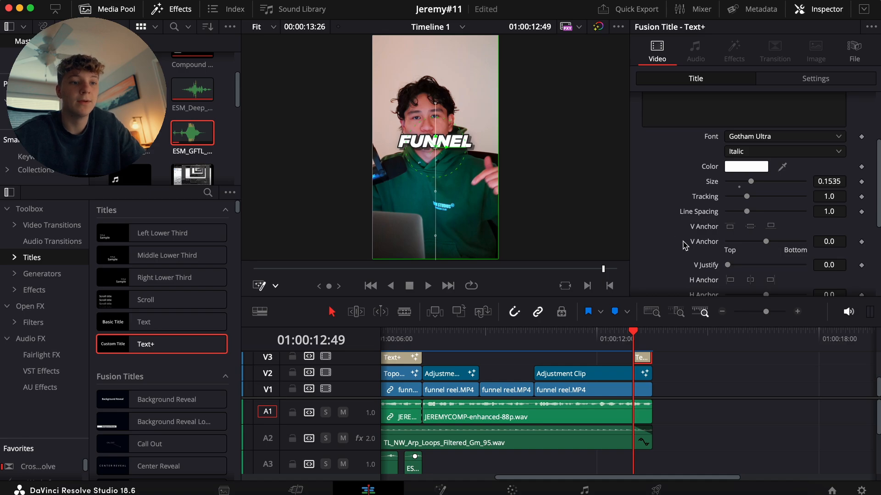
{"action": "scroll", "coordinate": [683, 245], "scroll_direction": "down", "scroll_amount": 5}
{"action": "left_click", "coordinate": [645, 286]}
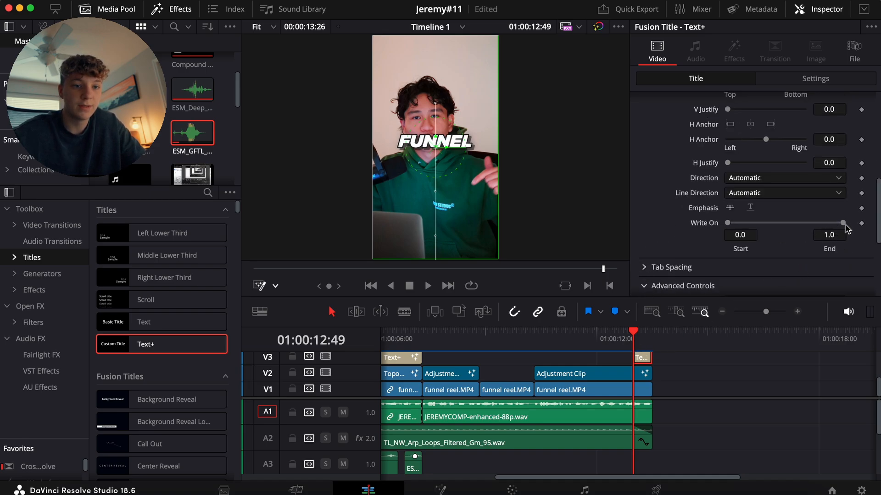
{"action": "left_click_drag", "start_coordinate": [846, 226], "coordinate": [731, 224]}
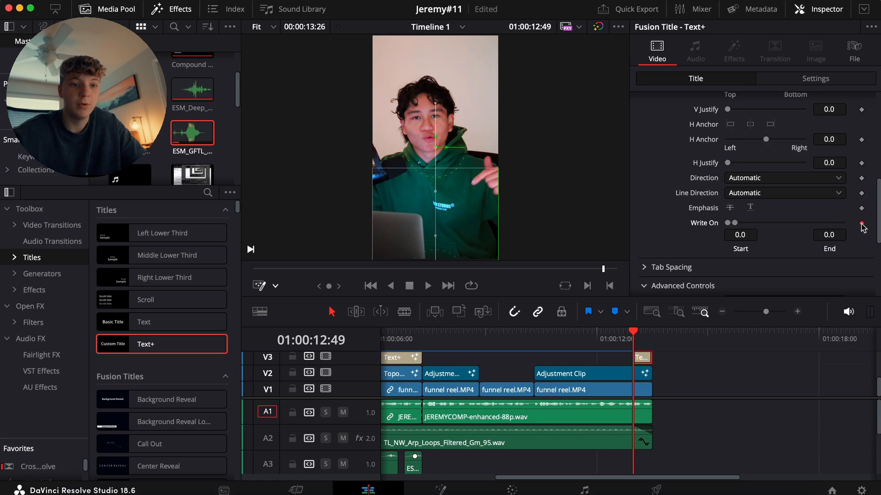
Keyframe the title's Write On end at 1.0 at 01:00:13:05
{"action": "key", "text": "Right"}
{"action": "key", "text": "Right"}
{"action": "key", "text": "Right"}
{"action": "key", "text": "Right"}
{"action": "key", "text": "Right"}
{"action": "key", "text": "Right"}
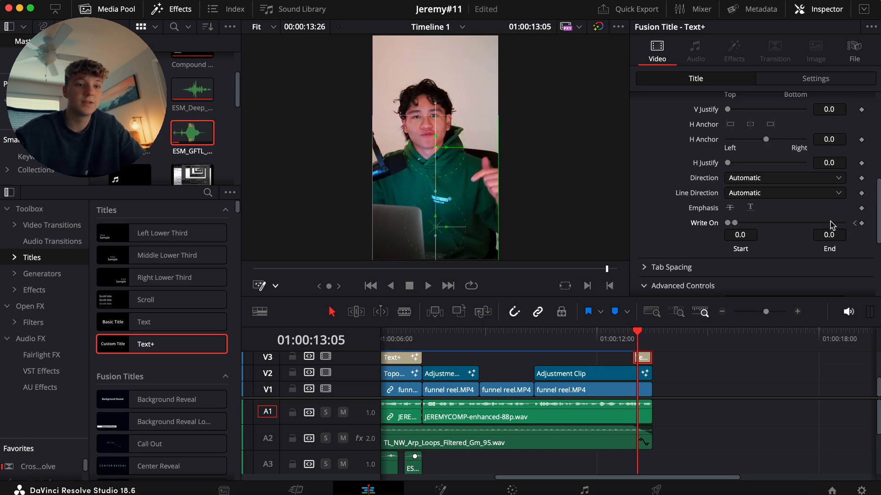
{"action": "left_click_drag", "start_coordinate": [734, 224], "coordinate": [844, 224]}
Play and step through the title's write-on reveal, and undo the last Write On change
{"action": "left_click", "coordinate": [633, 335]}
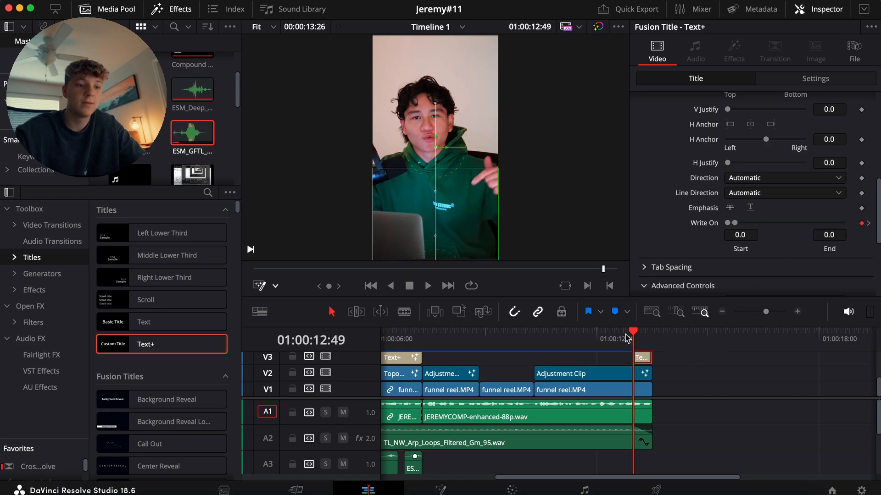
{"action": "key", "text": "space"}
{"action": "left_click", "coordinate": [632, 335]}
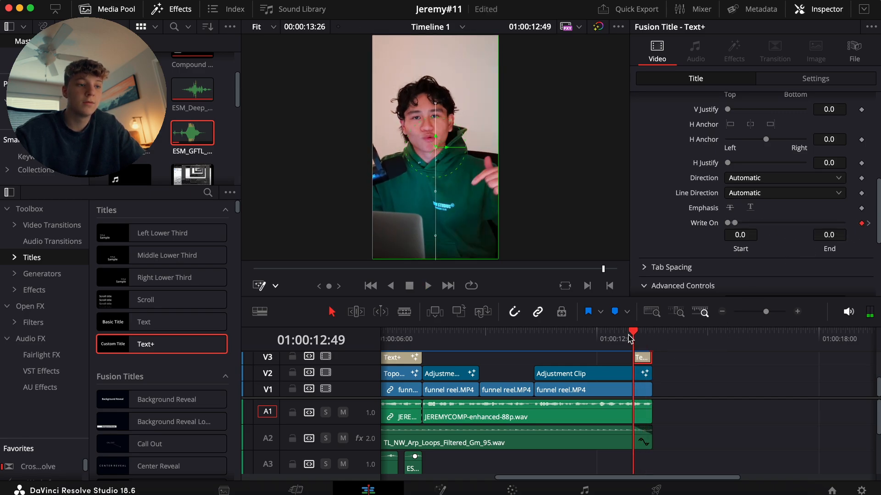
{"action": "key", "text": "Right"}
{"action": "key", "text": "Right"}
{"action": "key", "text": "Right"}
{"action": "key", "text": "Right"}
{"action": "key", "text": "Right"}
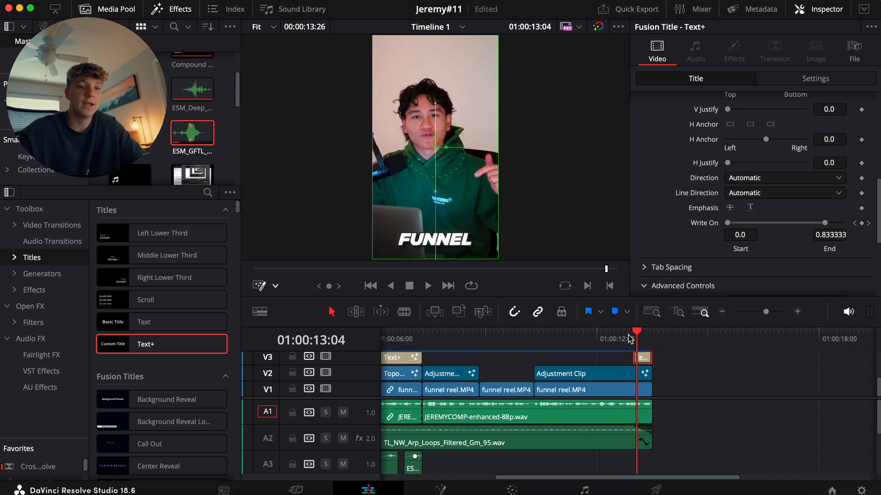
{"action": "key", "text": "super+z"}
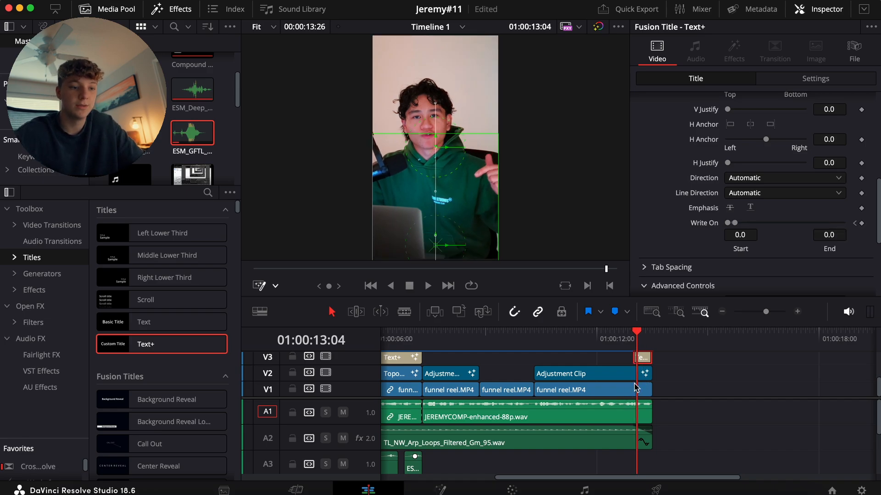
Keyframe the title's Write On end at 1.0 two frames after 01:00:13:04
{"action": "key", "text": "Right"}
{"action": "key", "text": "Right"}
{"action": "left_click_drag", "start_coordinate": [735, 223], "coordinate": [842, 223]}
Step through the FUNNEL title frame by frame from its start to examine the write-on and rise
{"action": "mouse_move", "coordinate": [631, 341]}
{"action": "left_mouse_down"}
{"action": "mouse_move", "coordinate": [623, 341]}
{"action": "mouse_move", "coordinate": [633, 341]}
{"action": "left_mouse_up"}
{"action": "key", "text": "Right"}
{"action": "key", "text": "Right"}
{"action": "key", "text": "Right"}
{"action": "key", "text": "Right"}
{"action": "key", "text": "Right"}
{"action": "key", "text": "Right"}
{"action": "key", "text": "Right"}
{"action": "key", "text": "Right"}
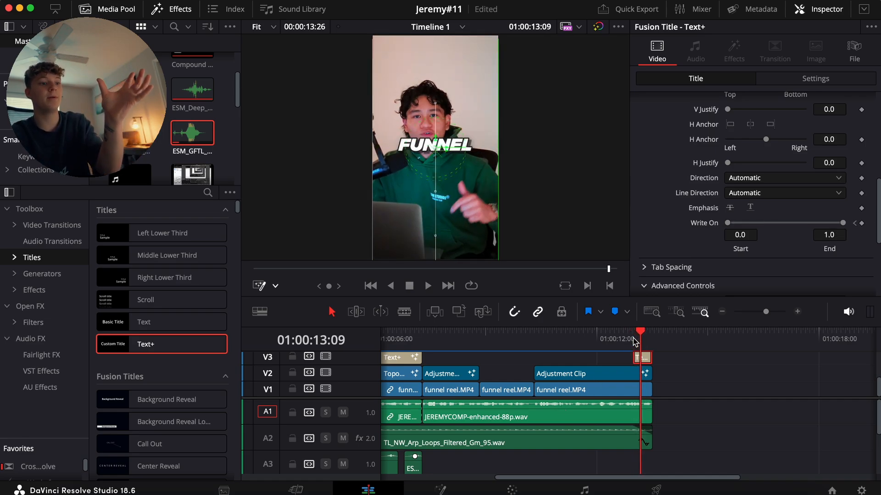
Copy the two opening sound effects on A3 and A4 to the FUNNEL title's start at 01:00:12:49 and play them
{"action": "key", "text": "Up"}
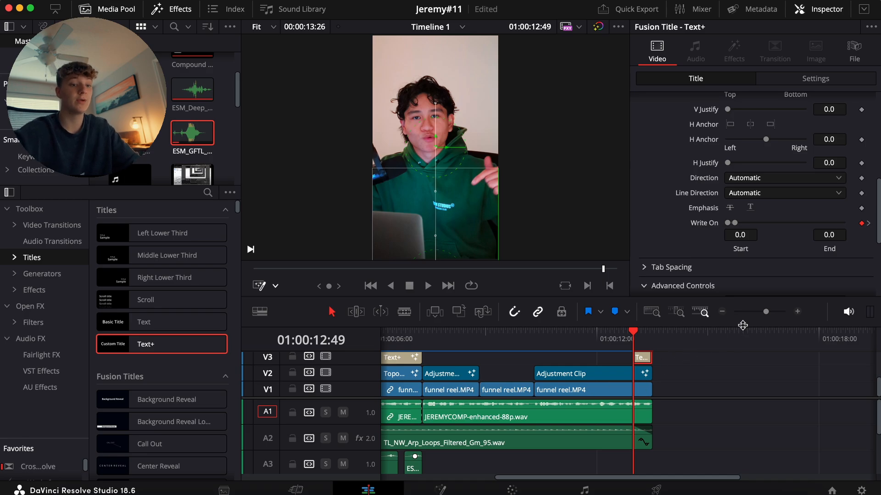
{"action": "left_click", "coordinate": [722, 312]}
{"action": "scroll", "coordinate": [514, 456], "scroll_direction": "down", "scroll_amount": 2}
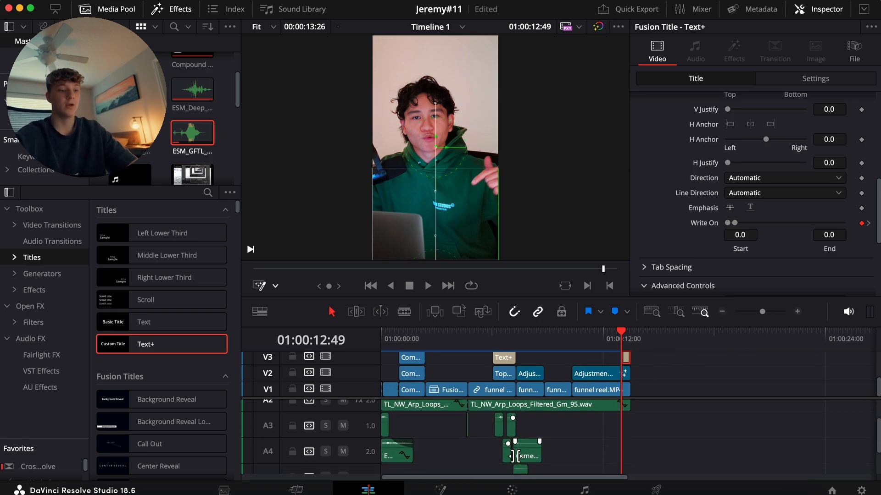
{"action": "left_click", "coordinate": [394, 443]}
{"action": "left_click", "coordinate": [386, 418], "text": "super"}
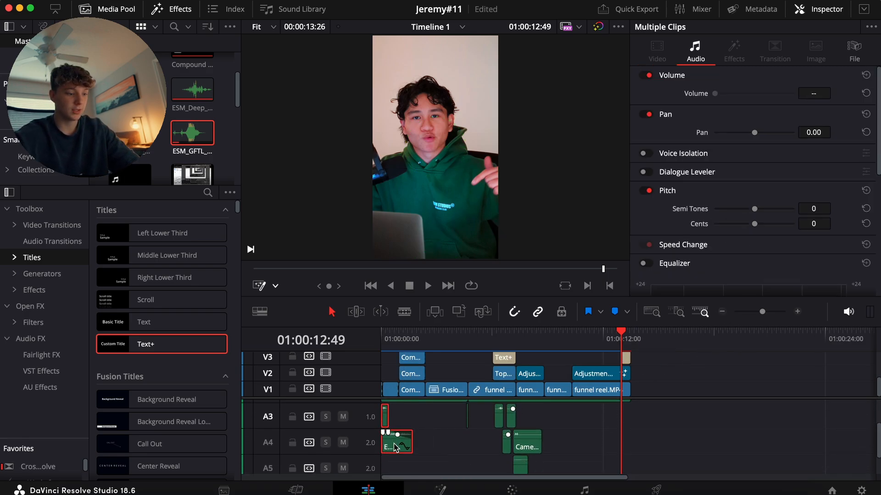
{"action": "left_click_drag", "start_coordinate": [395, 448], "coordinate": [644, 447]}
{"action": "left_click", "coordinate": [653, 418]}
{"action": "key", "text": "space"}
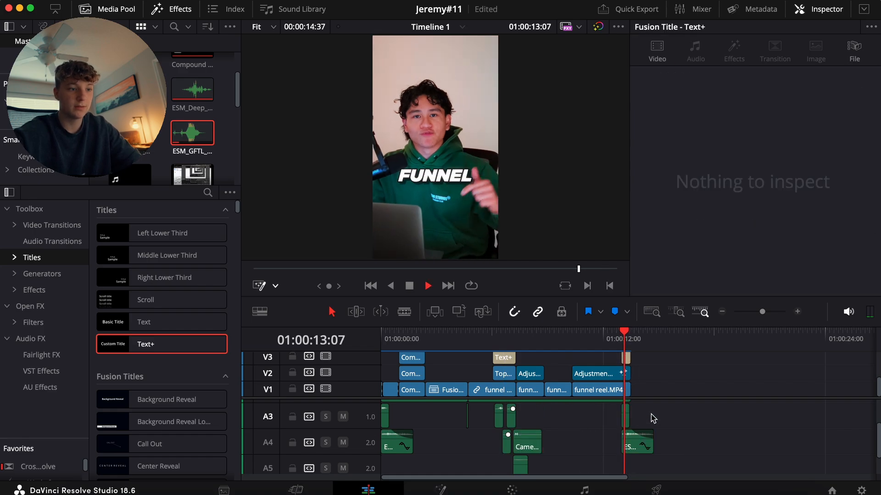
Cut the copied whoosh on A4 at the reel's end, 01:00:13:26, and delete the excess
{"action": "left_click", "coordinate": [795, 313]}
{"action": "left_click", "coordinate": [794, 313]}
{"action": "left_click", "coordinate": [632, 340]}
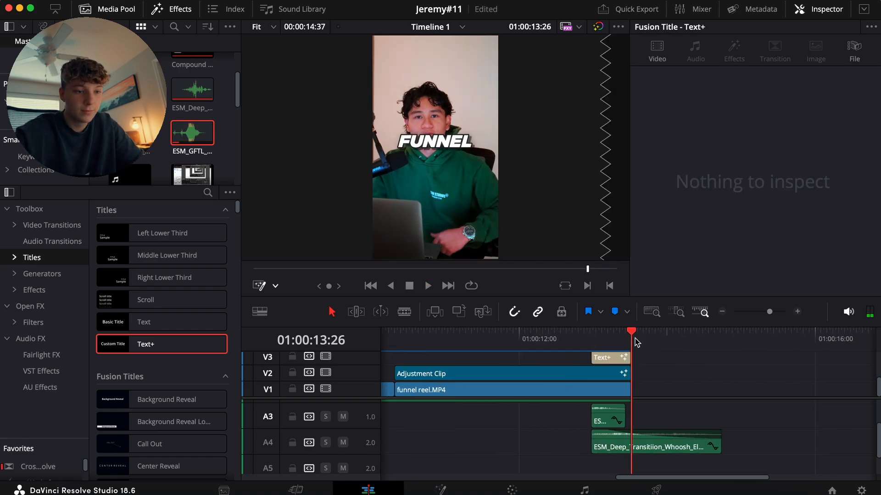
{"action": "left_click", "coordinate": [648, 445]}
{"action": "key", "text": "super+b"}
{"action": "left_click", "coordinate": [650, 447]}
{"action": "key", "text": "BackSpace"}
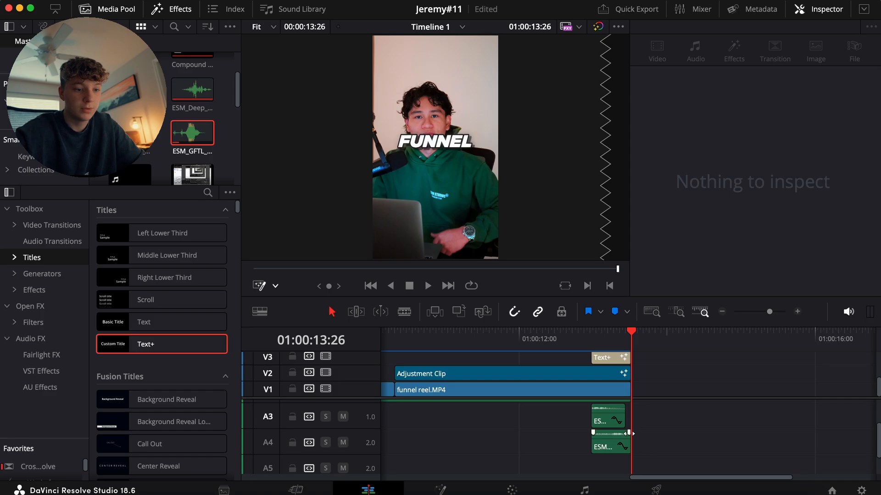
Play the closing section from several earlier points to check the FUNNEL title with its sound effects
{"action": "left_click", "coordinate": [592, 339]}
{"action": "key", "text": "space"}
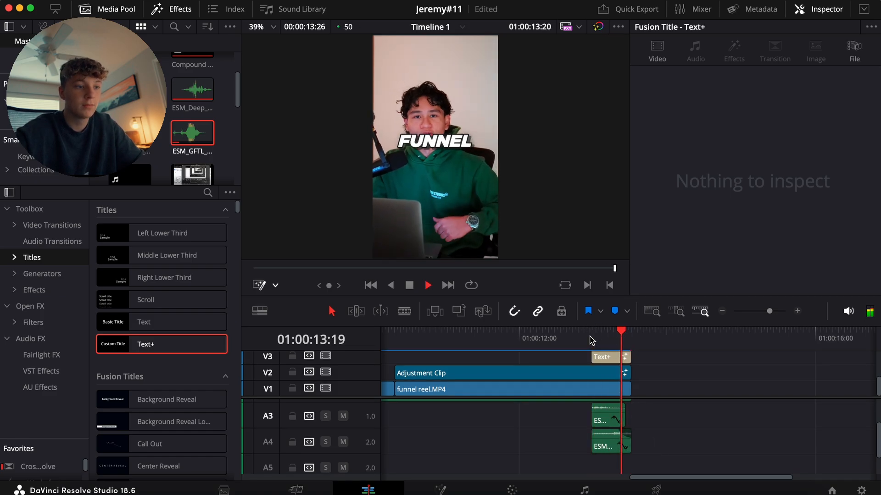
{"action": "left_click", "coordinate": [574, 339]}
{"action": "key", "text": "space"}
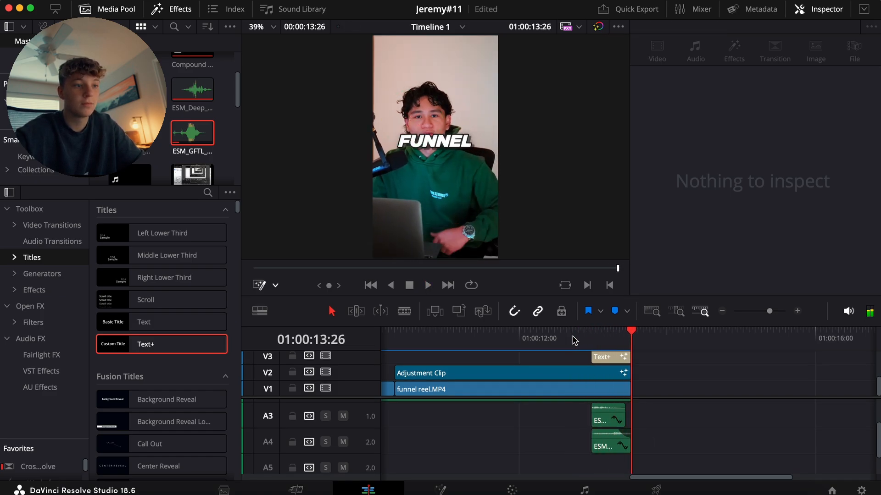
{"action": "left_click", "coordinate": [550, 340]}
{"action": "key", "text": "space"}
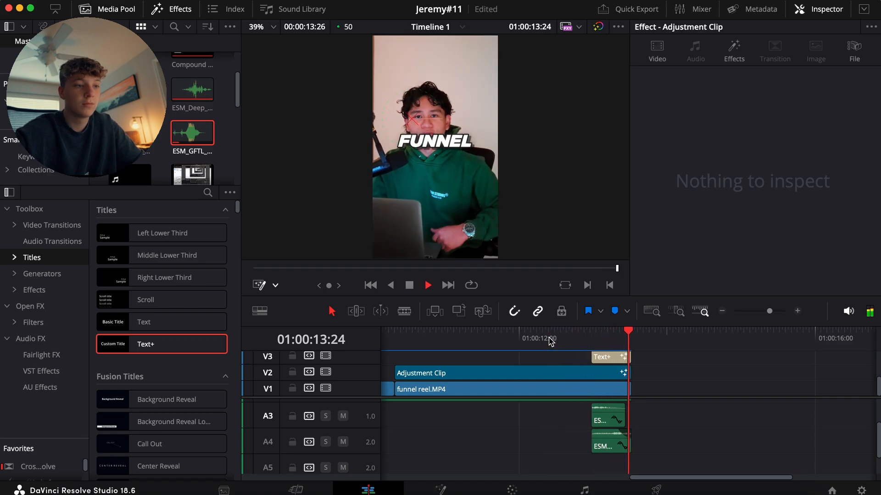
Fit the whole timeline in view, enlarge the video track area and play the reel from the start
{"action": "left_click", "coordinate": [705, 313]}
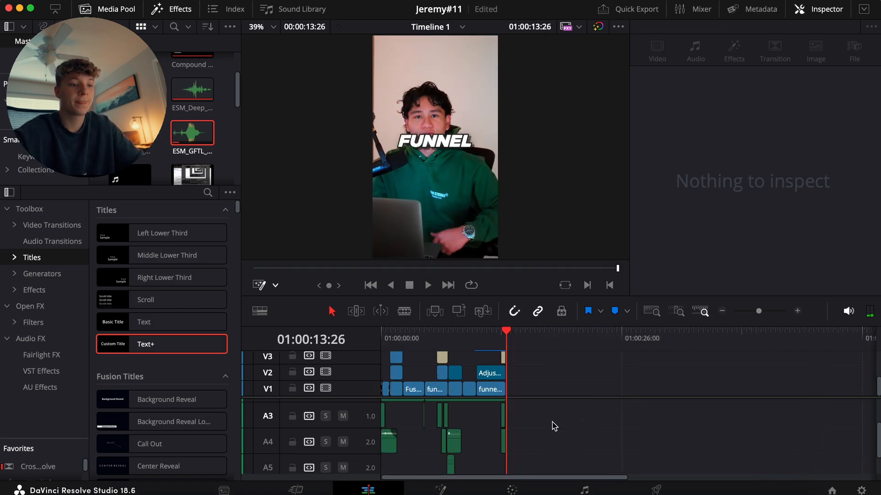
{"action": "scroll", "coordinate": [553, 425], "scroll_direction": "up", "scroll_amount": 3}
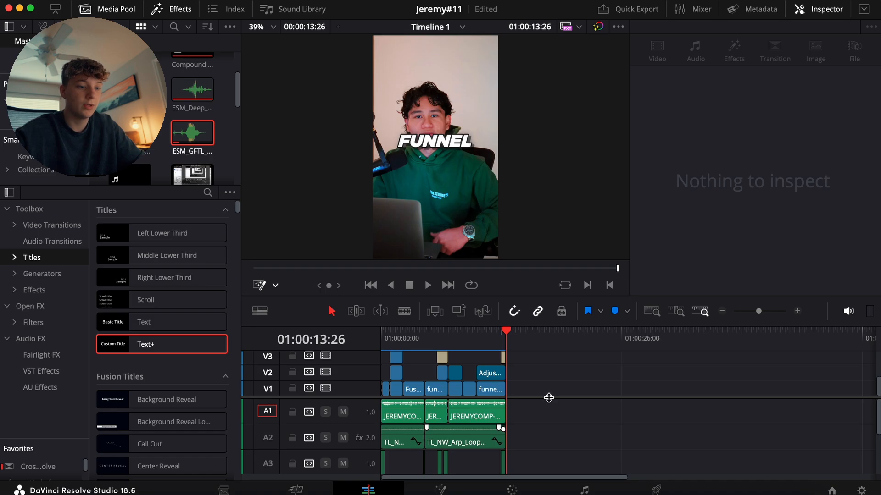
{"action": "left_click_drag", "start_coordinate": [549, 398], "coordinate": [550, 431]}
{"action": "key", "text": "Home"}
{"action": "key", "text": "space"}
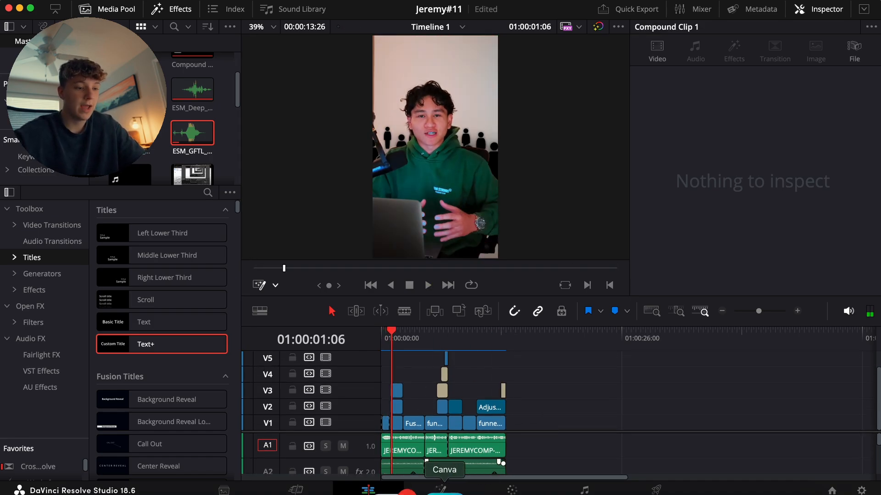
Switch to Finder and bring jeremytag.mp4 from the Downloads folder onto V1, in the empty space past the reel's end
{"action": "left_click", "coordinate": [442, 490]}
{"action": "left_click", "coordinate": [80, 489]}
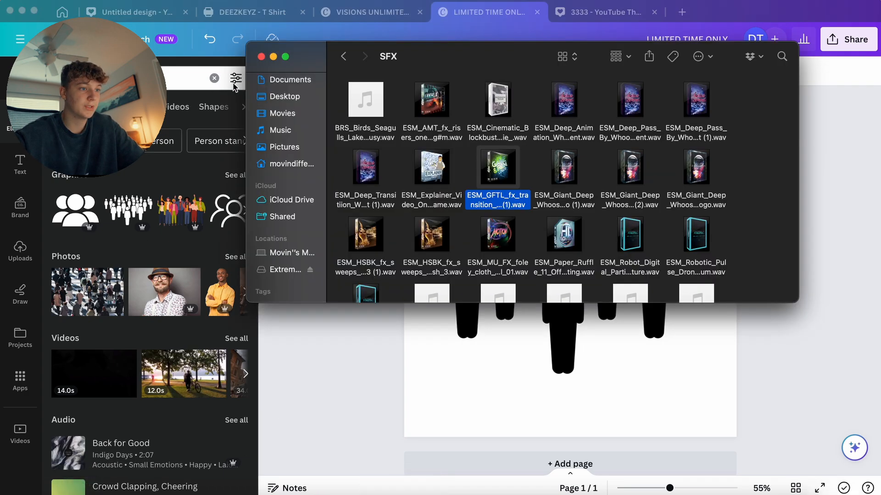
{"action": "scroll", "coordinate": [284, 161], "scroll_direction": "up", "scroll_amount": 3}
{"action": "left_click", "coordinate": [296, 109]}
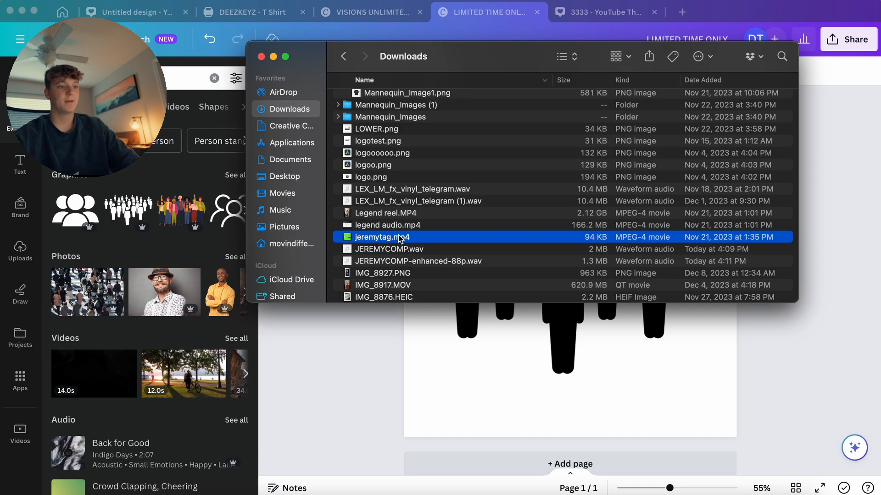
{"action": "left_click_drag", "start_coordinate": [397, 237], "coordinate": [250, 393]}
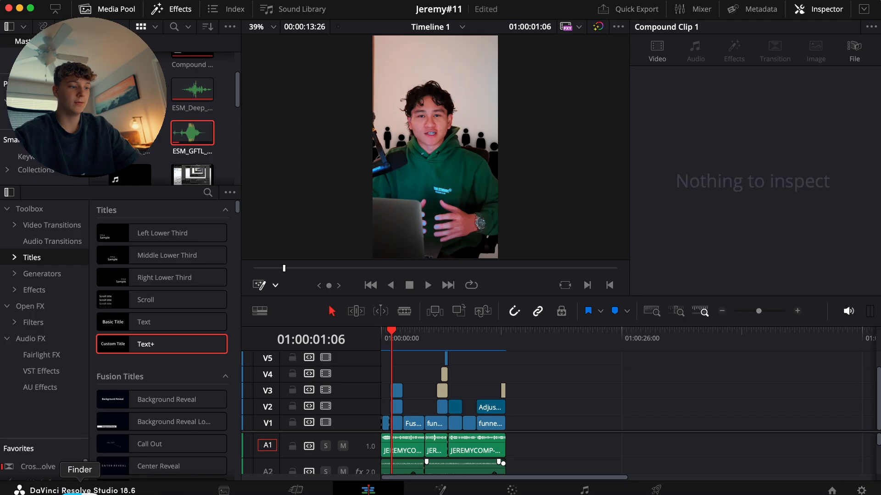
{"action": "left_click", "coordinate": [80, 487]}
{"action": "left_click_drag", "start_coordinate": [454, 238], "coordinate": [557, 434]}
Play the jeremytag.mp4 clip and set its zoom to 0.550 so the whole tag fits the frame
{"action": "left_click", "coordinate": [558, 345]}
{"action": "key", "text": "space"}
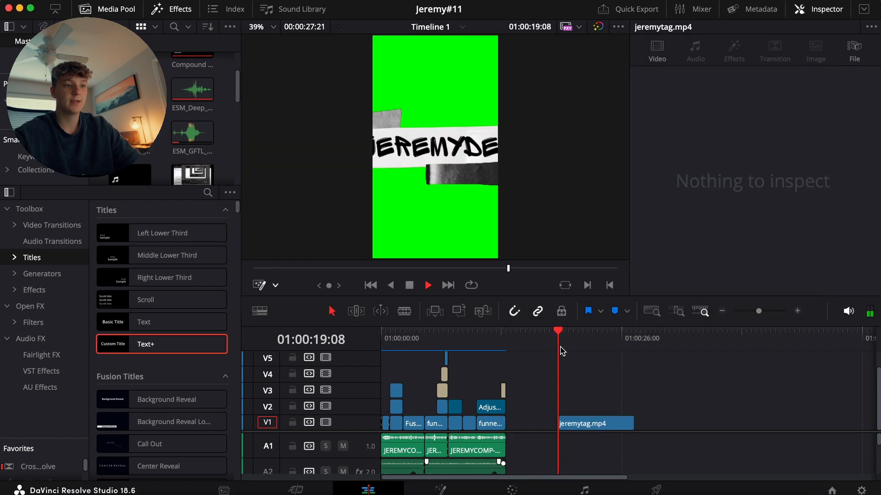
{"action": "key", "text": "space"}
{"action": "left_click", "coordinate": [579, 419]}
{"action": "mouse_move", "coordinate": [741, 74]}
{"action": "left_mouse_down"}
{"action": "mouse_move", "coordinate": [720, 75]}
{"action": "mouse_move", "coordinate": [755, 76]}
{"action": "left_mouse_up"}
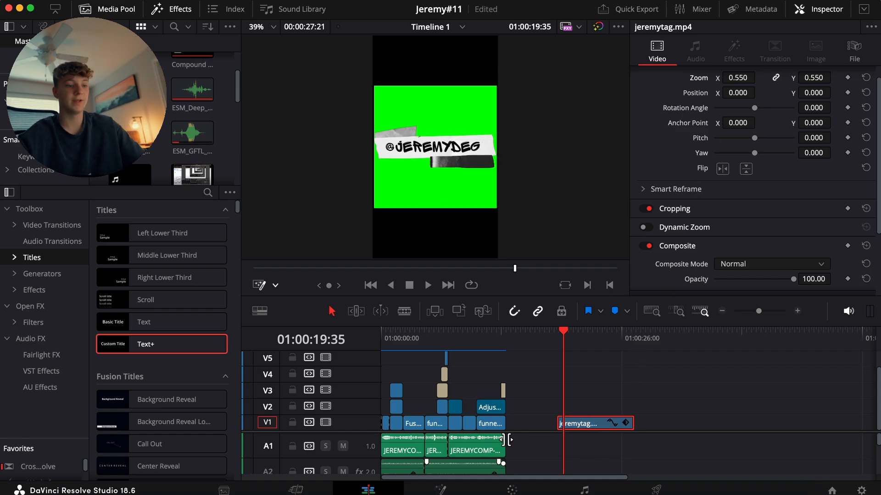
Add a Delta Keyer to the tag clip in Fusion and sample the green backdrop as its Background Color
{"action": "left_click", "coordinate": [437, 489]}
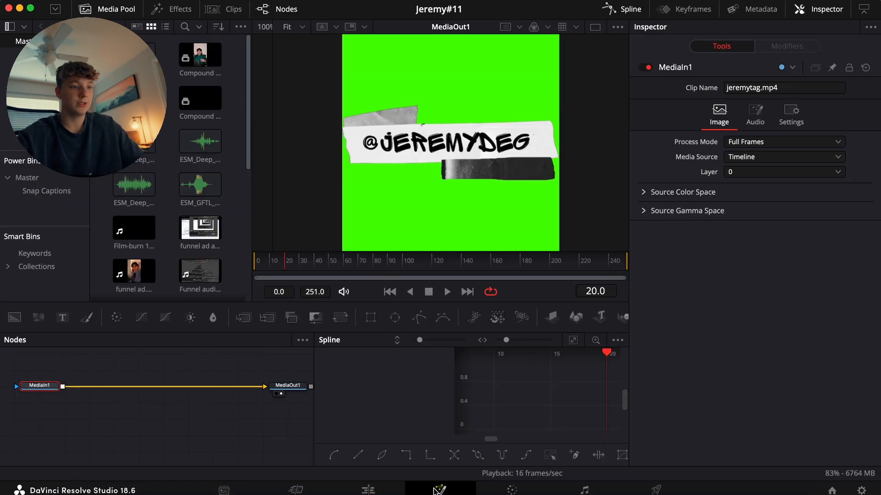
{"action": "key", "text": "shift+space"}
{"action": "type", "text": "delt"}
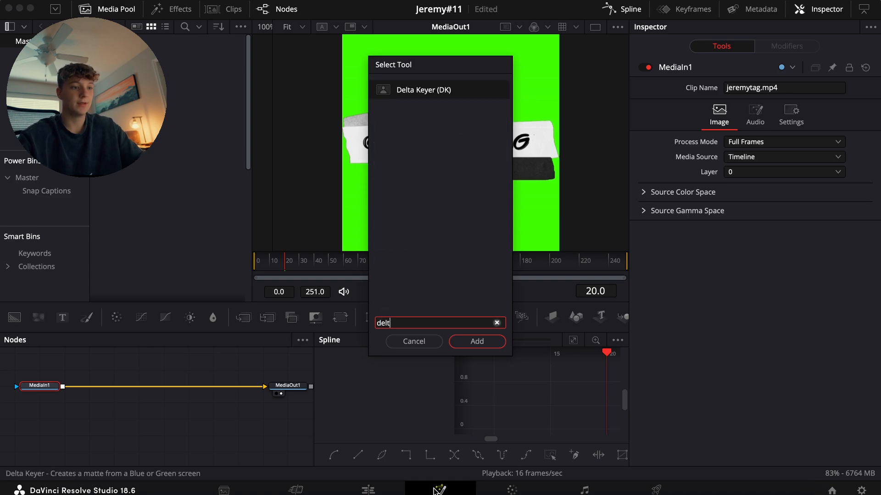
{"action": "key", "text": "Return"}
{"action": "left_click_drag", "start_coordinate": [798, 144], "coordinate": [413, 184]}
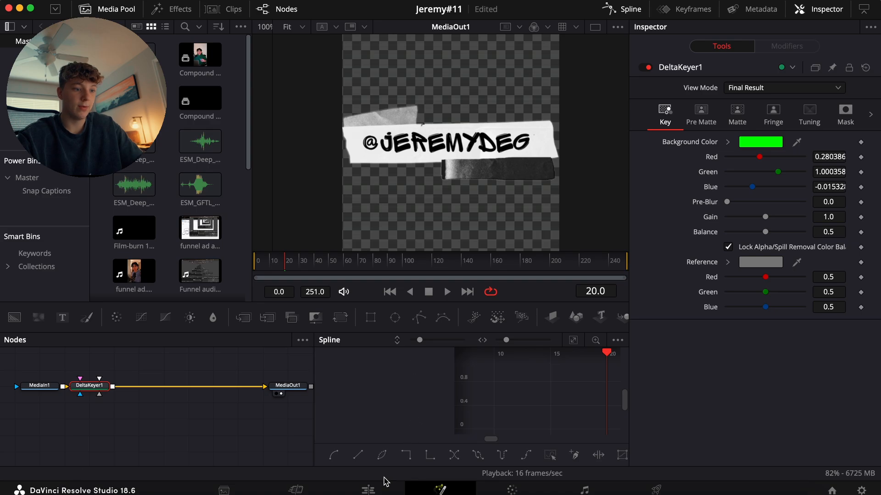
Split the tag clip on the Edit page at 01:00:21:13, delete its second part and move the rest to V4 at the reel's start
{"action": "left_click", "coordinate": [368, 490]}
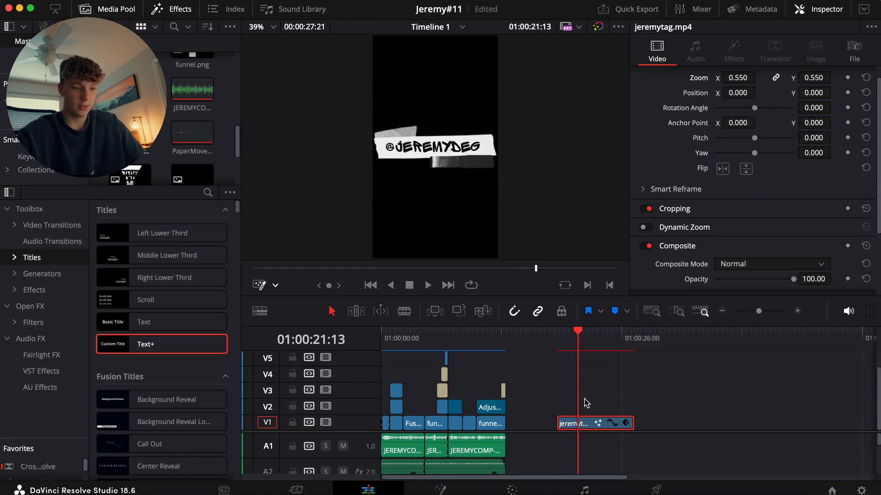
{"action": "key", "text": "super+b"}
{"action": "left_click", "coordinate": [592, 418]}
{"action": "key", "text": "BackSpace"}
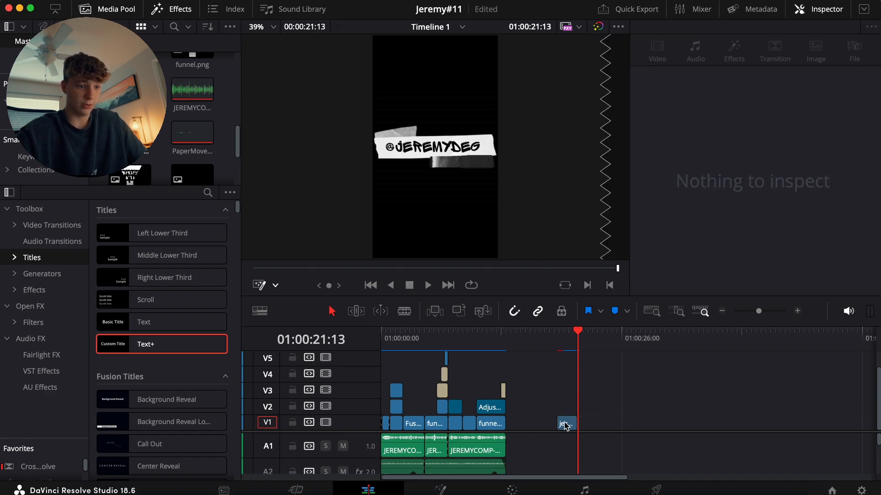
{"action": "left_click_drag", "start_coordinate": [566, 426], "coordinate": [391, 375]}
Play the reel's opening from the first frame and tilt the tag clip to a rotation angle of -13.200
{"action": "key", "text": "Home"}
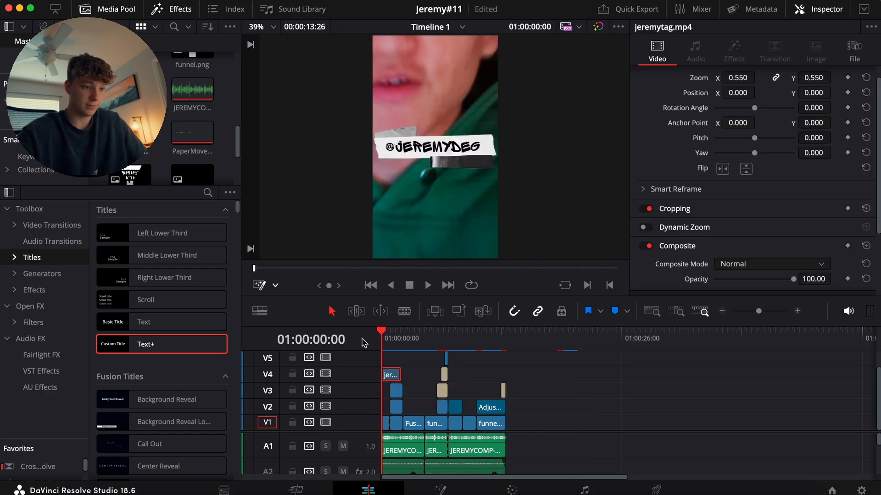
{"action": "key", "text": "space"}
{"action": "scroll", "coordinate": [775, 156], "scroll_direction": "up", "scroll_amount": 1}
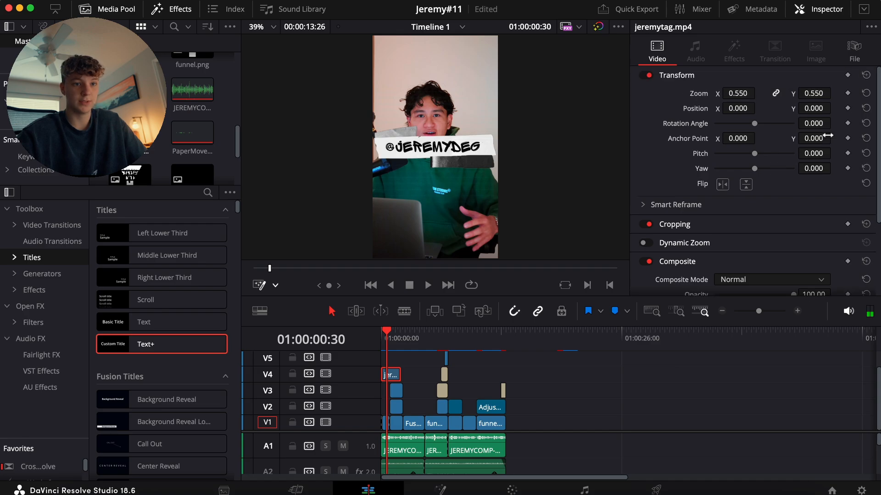
{"action": "mouse_move", "coordinate": [815, 123]}
{"action": "left_mouse_down"}
{"action": "mouse_move", "coordinate": [793, 123]}
{"action": "mouse_move", "coordinate": [814, 123]}
{"action": "left_mouse_up"}
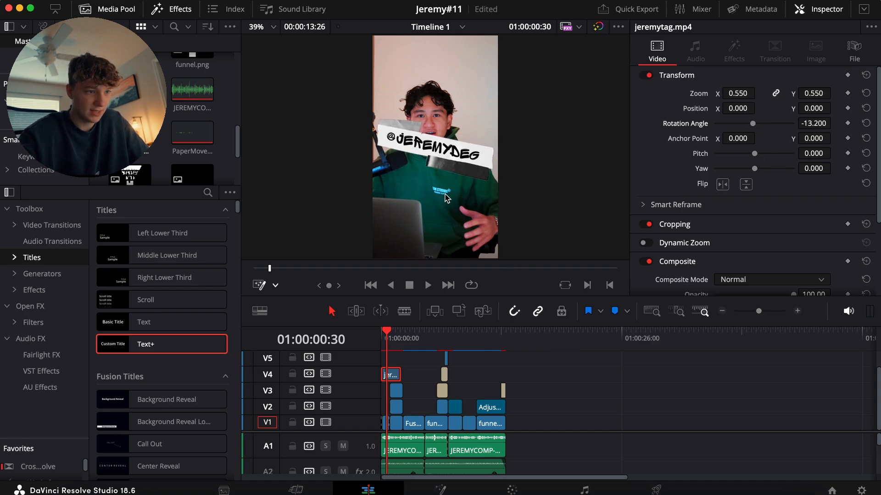
Resample the green backdrop as the Delta Keyer's Background Color in Fusion and return to the Edit page
{"action": "left_click", "coordinate": [442, 491]}
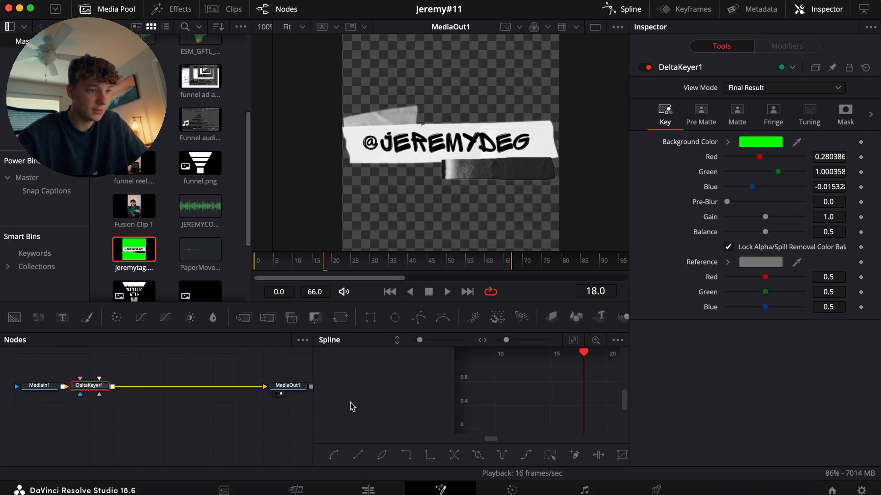
{"action": "left_click_drag", "start_coordinate": [797, 142], "coordinate": [520, 203]}
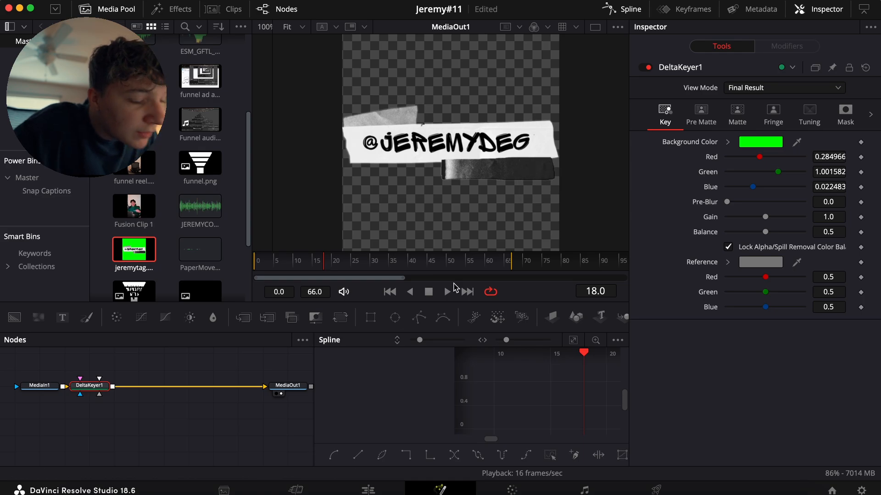
{"action": "left_click", "coordinate": [367, 490]}
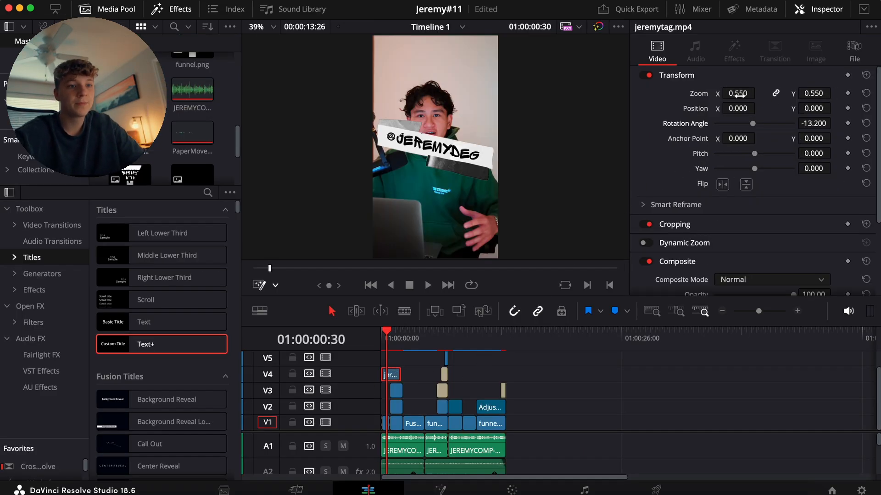
Set the tag clip's zoom to 0.400, its position to X -77 and Y -345, and its rotation angle to -3.500
{"action": "left_click_drag", "start_coordinate": [738, 93], "coordinate": [731, 93]}
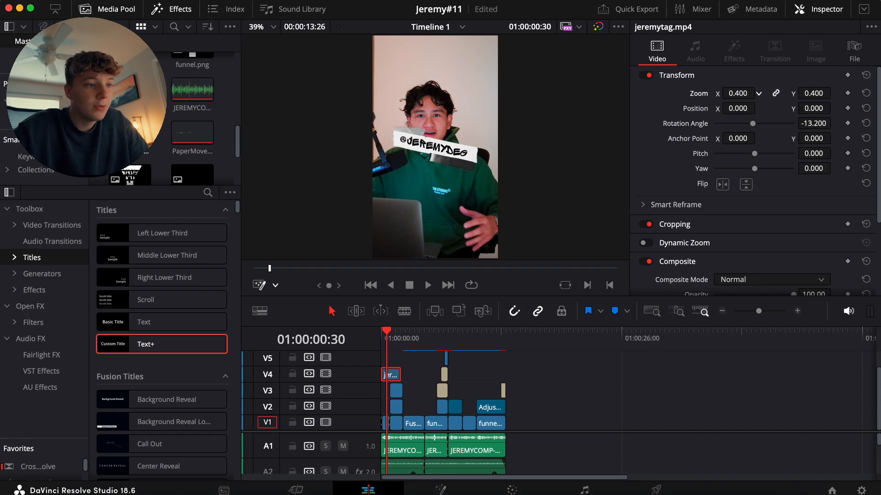
{"action": "left_click_drag", "start_coordinate": [828, 105], "coordinate": [824, 110]}
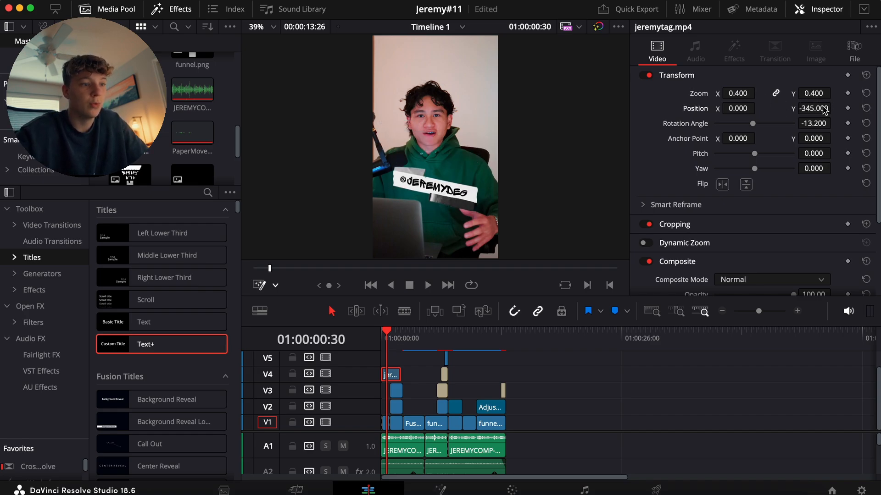
{"action": "left_click_drag", "start_coordinate": [746, 110], "coordinate": [737, 111]}
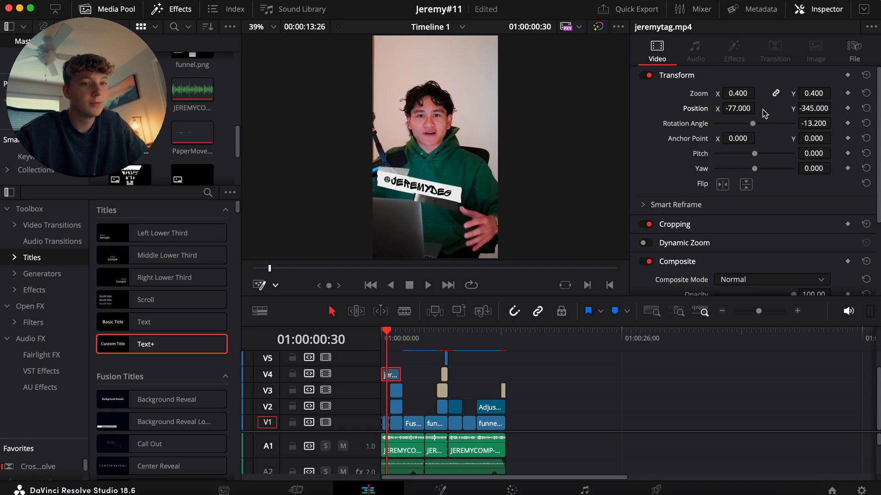
{"action": "mouse_move", "coordinate": [804, 126]}
{"action": "left_mouse_down"}
{"action": "mouse_move", "coordinate": [834, 122]}
{"action": "mouse_move", "coordinate": [809, 128]}
{"action": "left_mouse_up"}
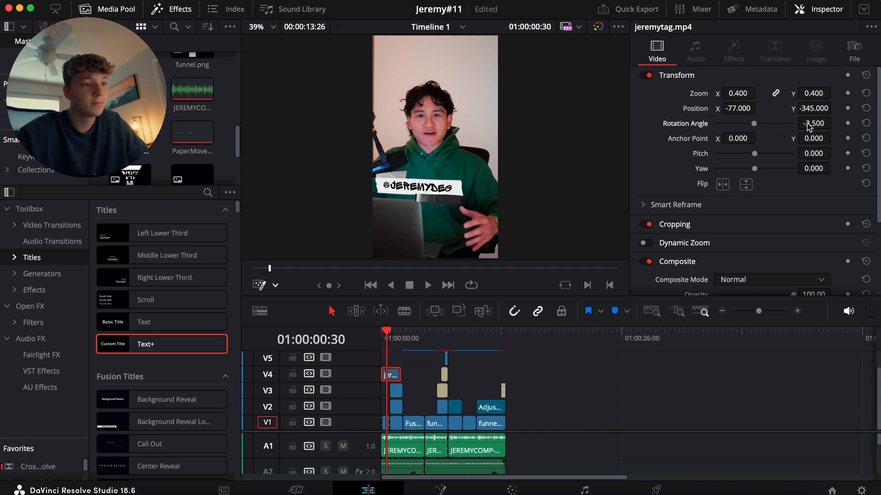
Extend the tag clip on V4 to the end of the clips beneath it and turn it into a new compound clip
{"action": "left_click", "coordinate": [389, 376]}
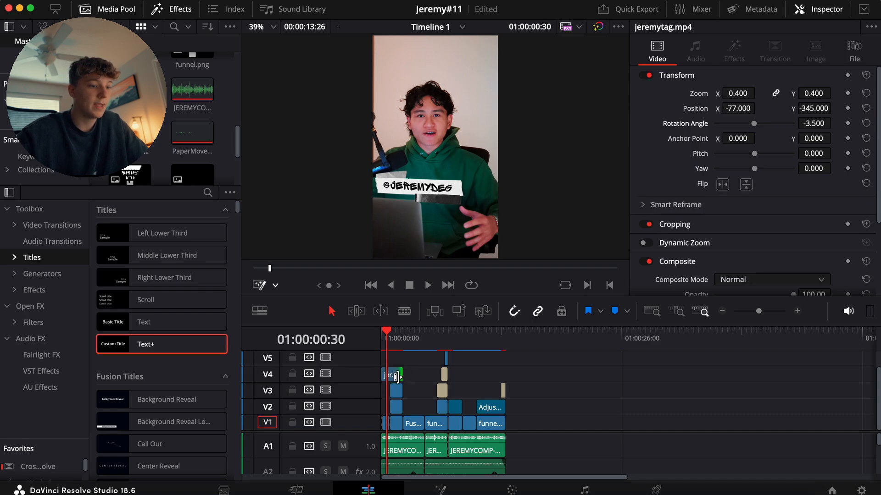
{"action": "right_click", "coordinate": [390, 380]}
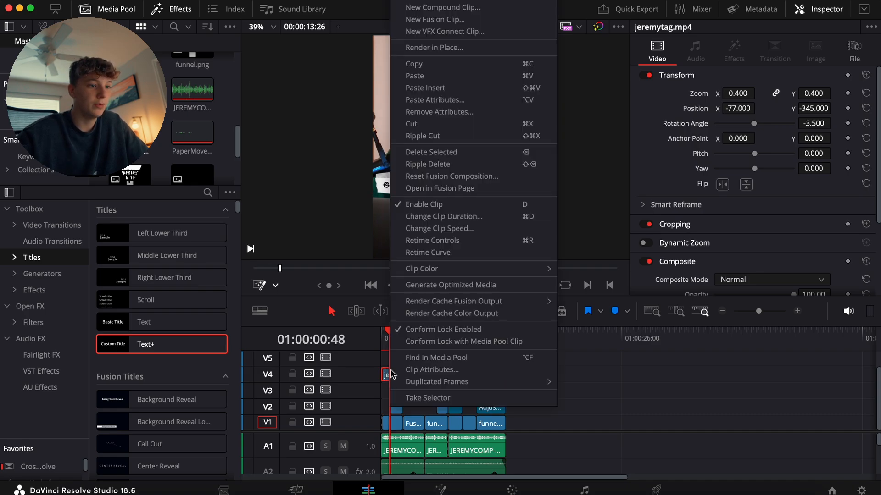
{"action": "left_click", "coordinate": [477, 6]}
{"action": "left_click", "coordinate": [528, 306]}
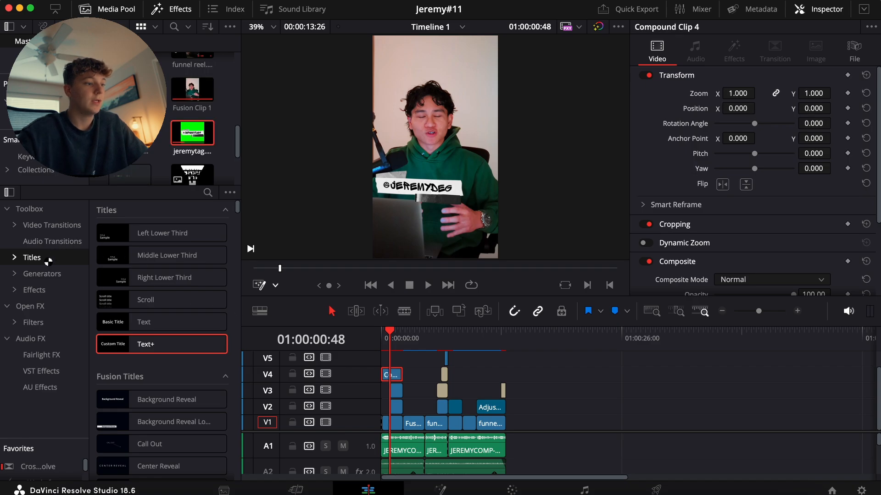
Apply the MagicZoomV3 effect to the tag compound clip and set its Zoom Type to Zoom&Hold
{"action": "left_click", "coordinate": [37, 289]}
{"action": "scroll", "coordinate": [161, 330], "scroll_direction": "down", "scroll_amount": 15}
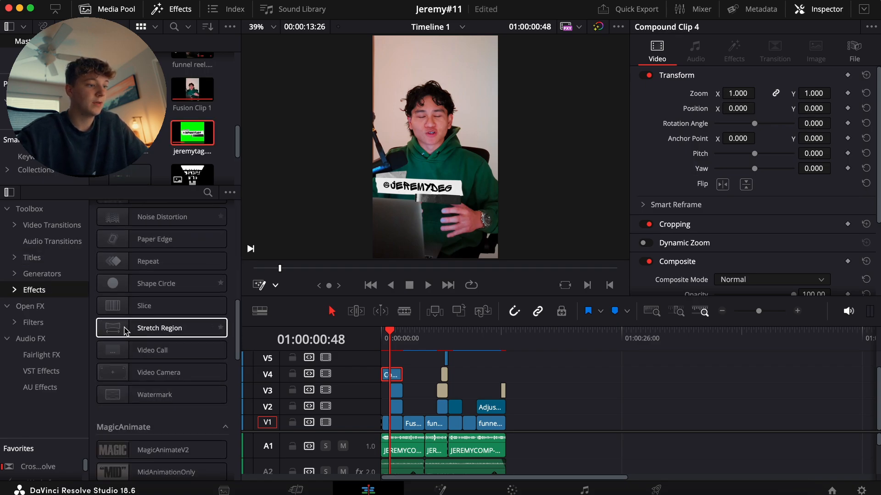
{"action": "left_click_drag", "start_coordinate": [161, 257], "coordinate": [391, 374]}
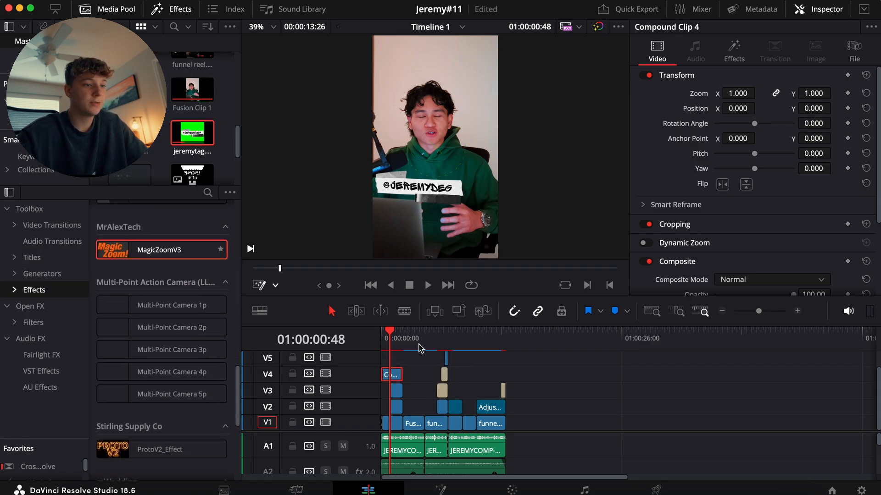
{"action": "left_click", "coordinate": [749, 191]}
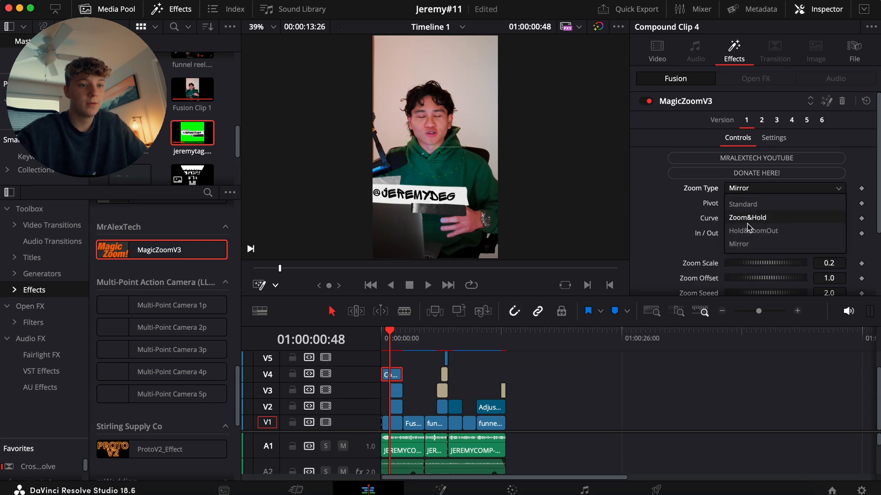
{"action": "left_click", "coordinate": [747, 216]}
{"action": "scroll", "coordinate": [748, 202], "scroll_direction": "down", "scroll_amount": 3}
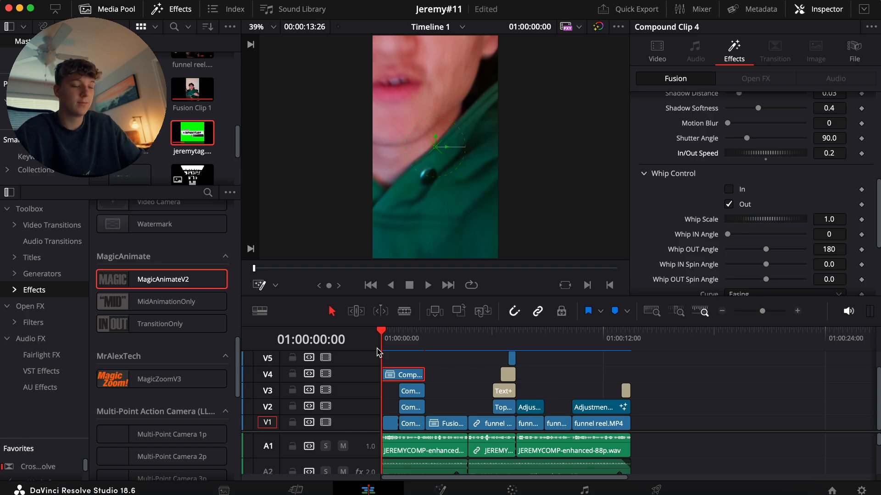
Review the reel's opening with the animated tag in full screen and return to the timeline's start
{"action": "key", "text": "super+f"}
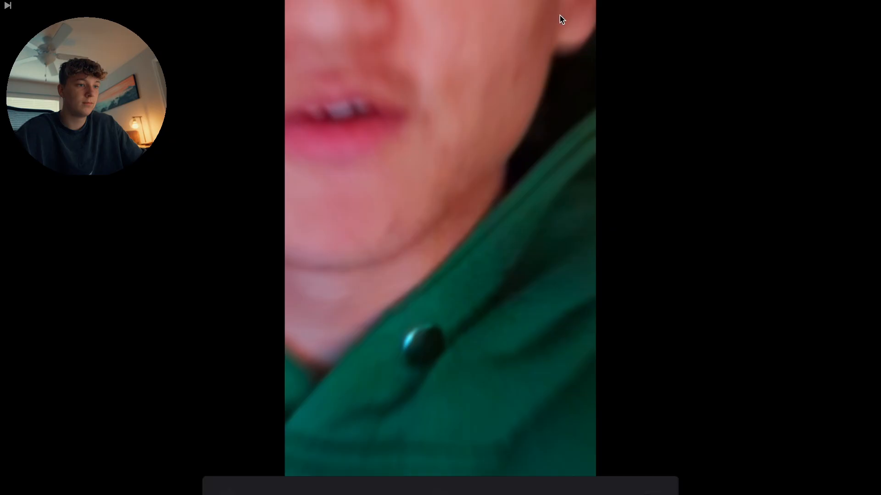
{"action": "key", "text": "space"}
{"action": "key", "text": "space"}
{"action": "key", "text": "Escape"}
{"action": "left_click", "coordinate": [381, 339]}
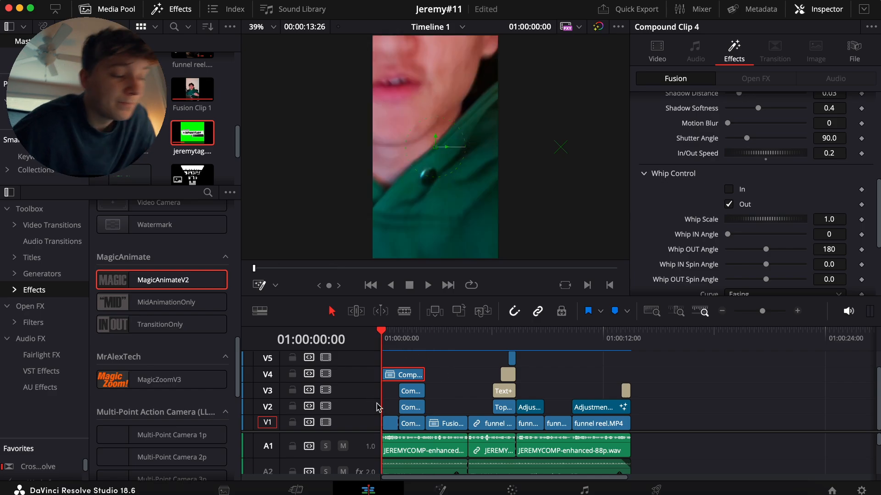
Move the page-turn sound effect on A3 earlier under the tag's entrance, set its volume to -9.80 and play it back
{"action": "scroll", "coordinate": [430, 403], "scroll_direction": "down", "scroll_amount": 2}
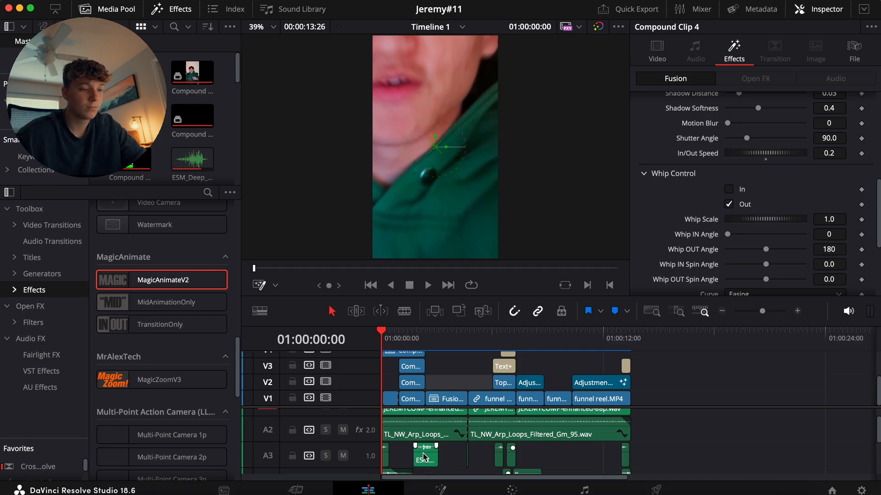
{"action": "left_click_drag", "start_coordinate": [423, 458], "coordinate": [400, 458]}
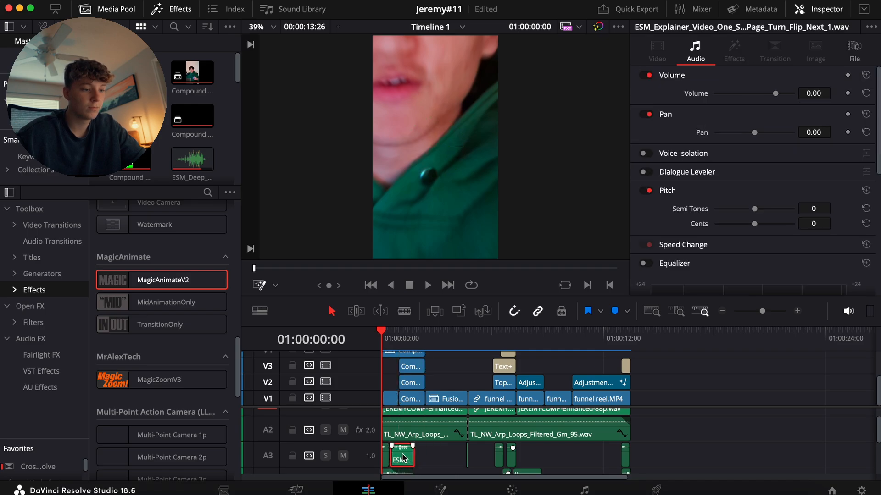
{"action": "left_click_drag", "start_coordinate": [814, 93], "coordinate": [775, 94]}
{"action": "key", "text": "space"}
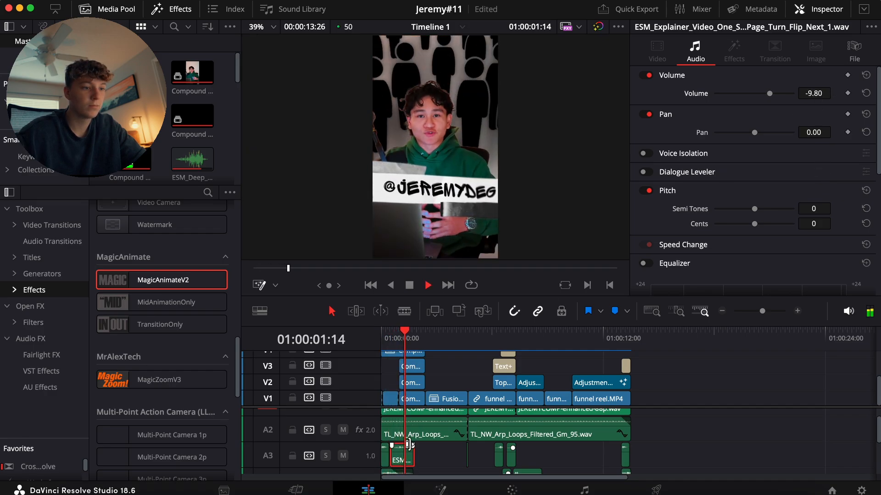
{"action": "key", "text": "space"}
Lower the page-turn sound's volume to -15.80, replay the opening and reduce the volume further to -19.00
{"action": "left_click_drag", "start_coordinate": [813, 93], "coordinate": [794, 93]}
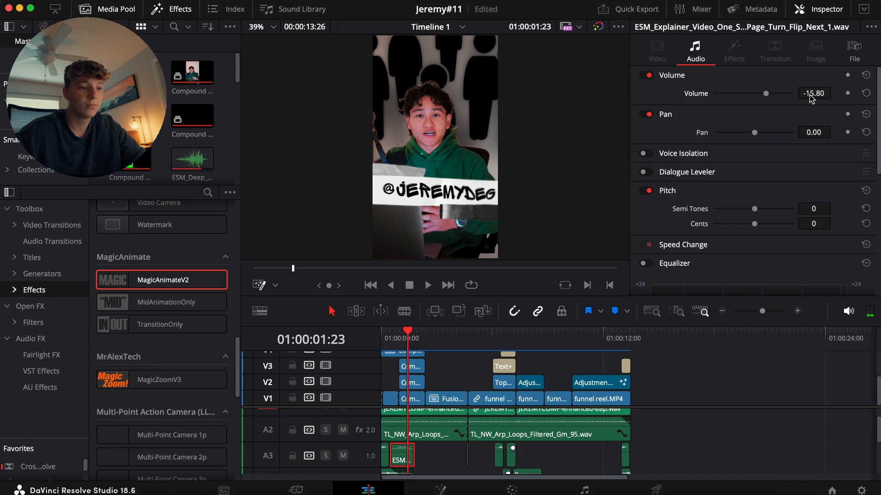
{"action": "key", "text": "space"}
{"action": "left_click", "coordinate": [383, 335]}
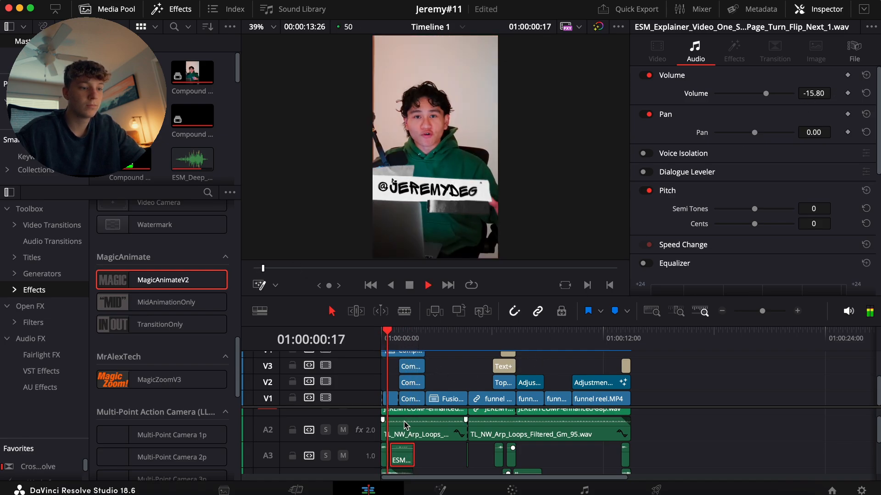
{"action": "key", "text": "space"}
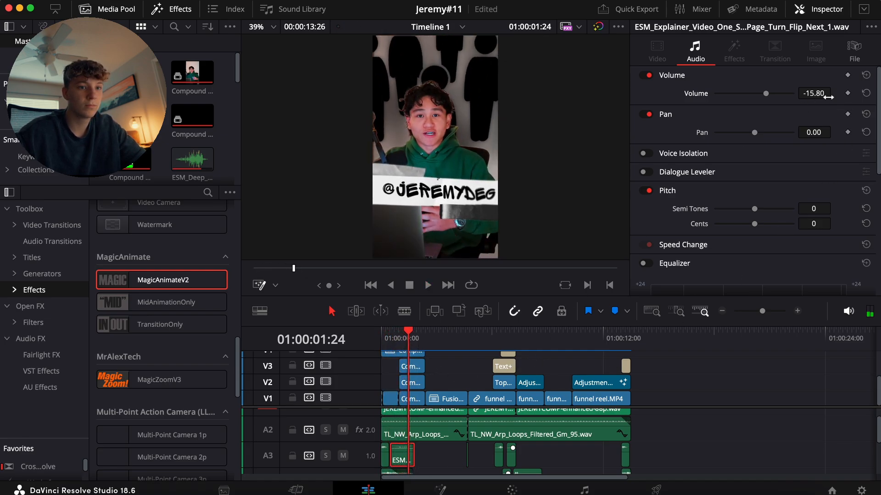
{"action": "scroll", "coordinate": [505, 403], "scroll_direction": "down", "scroll_amount": 1}
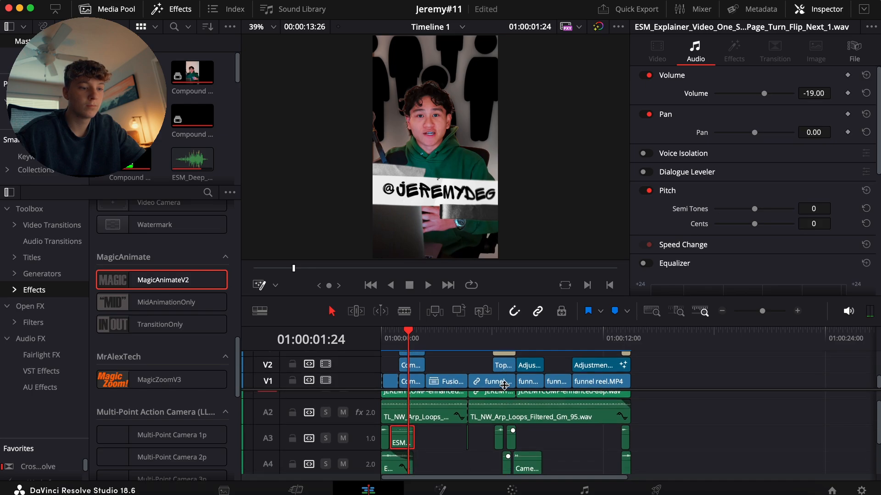
Switch to Splice in the browser and search the samples for "static"
{"action": "left_click", "coordinate": [364, 489]}
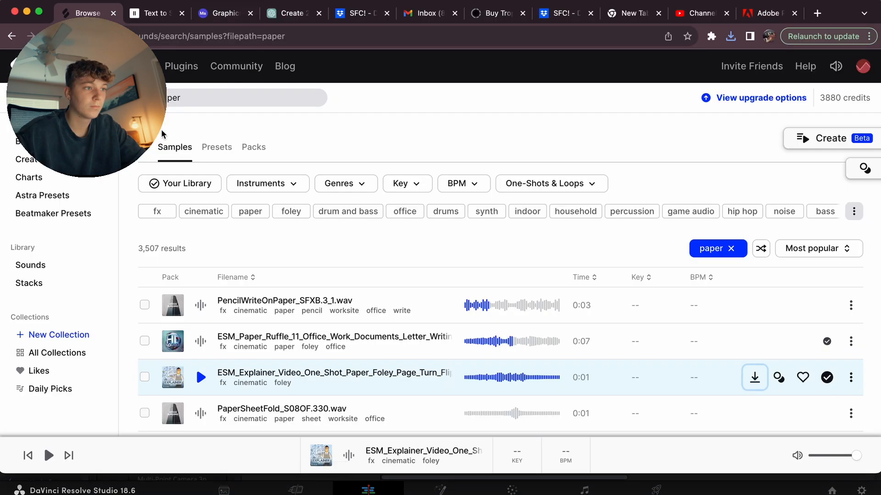
{"action": "key", "text": "BackSpace"}
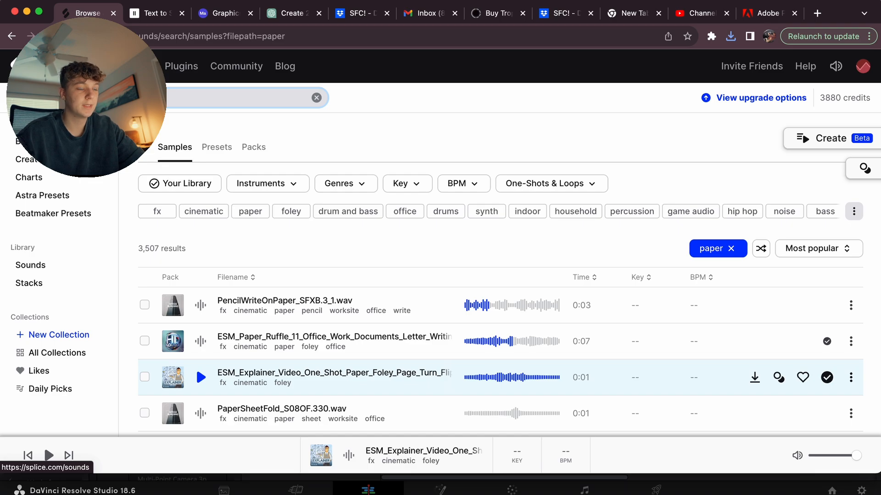
{"action": "type", "text": "staic"}
{"action": "key", "text": "Return"}
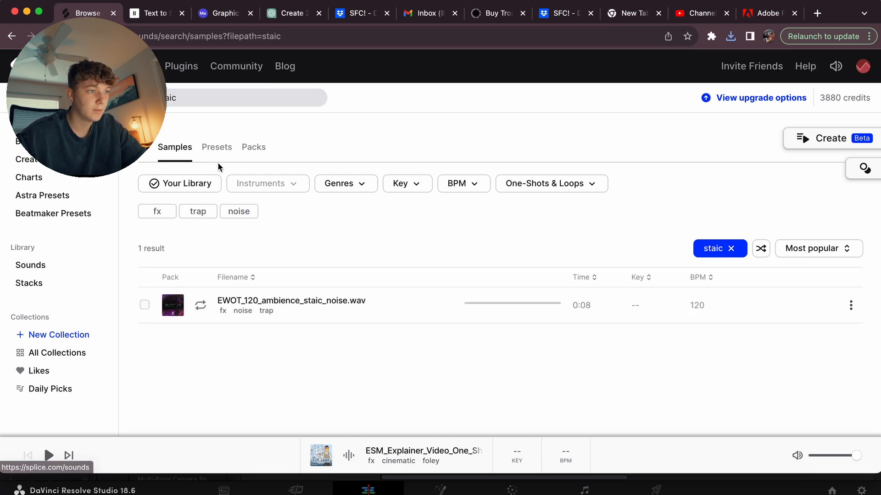
{"action": "left_click", "coordinate": [222, 96]}
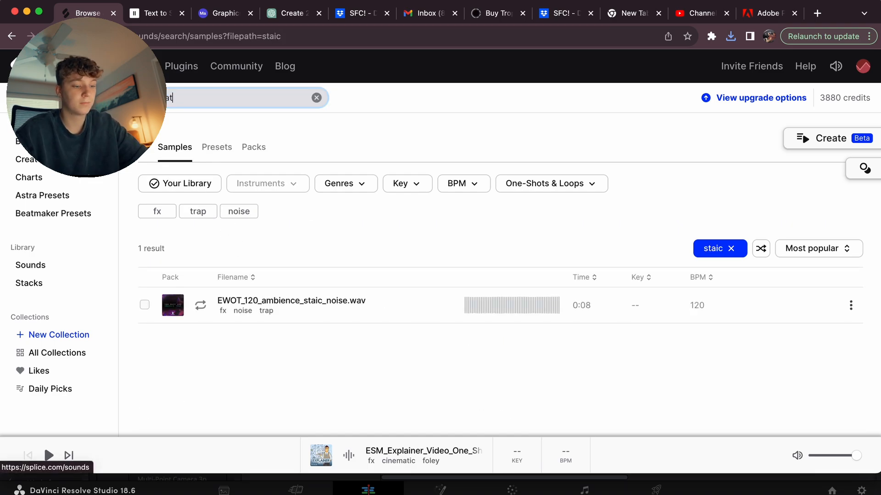
{"action": "type", "text": "static"}
{"action": "key", "text": "Return"}
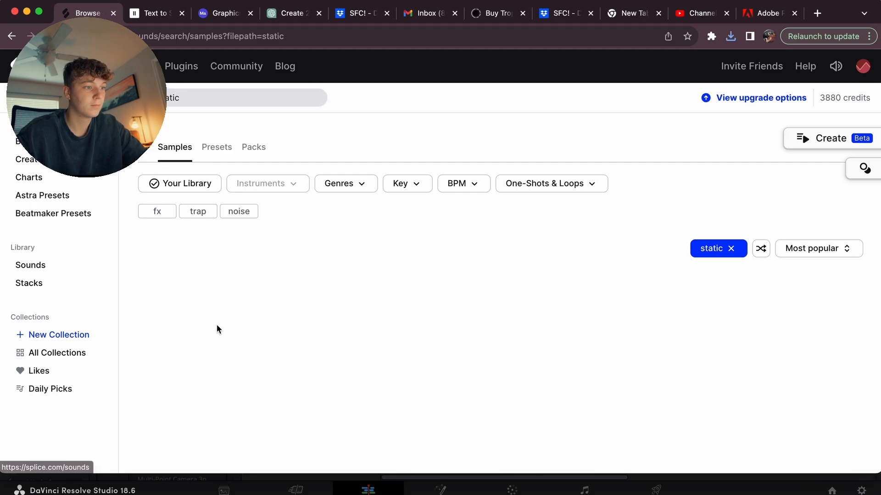
Preview the SPLC-4167_FX_Loop_Radio_Noise_Feedback_Static_Fuzz sample and download it
{"action": "left_click", "coordinate": [204, 304]}
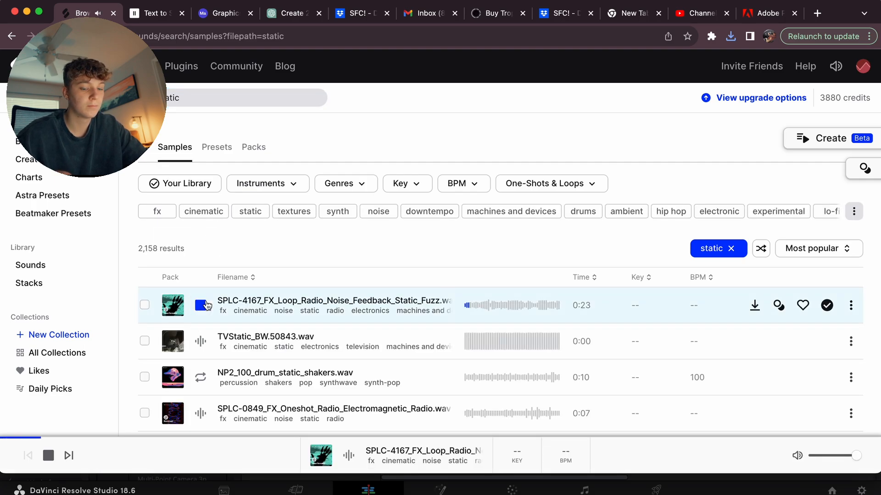
{"action": "left_click", "coordinate": [754, 306]}
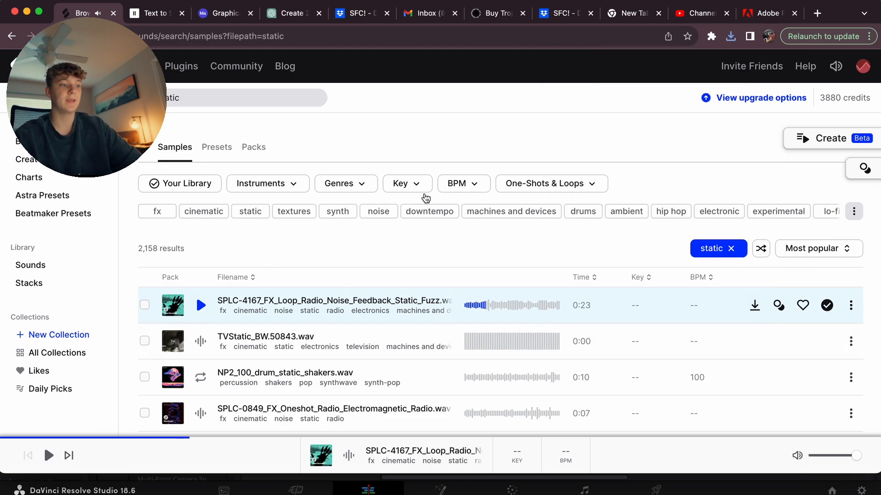
Bring the downloaded radio-static sample onto A3 beyond the end of the reel and cut it down to a short opening piece
{"action": "left_click", "coordinate": [730, 36]}
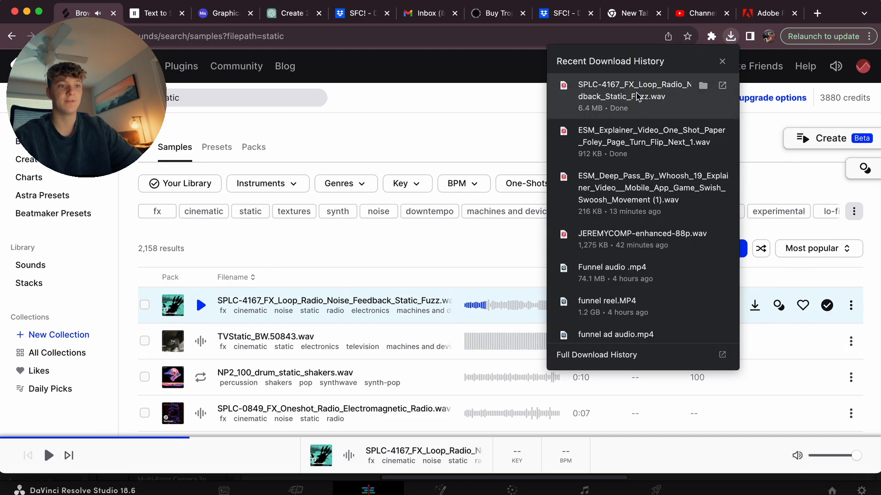
{"action": "left_click_drag", "start_coordinate": [623, 94], "coordinate": [704, 341]}
{"action": "left_click", "coordinate": [727, 336]}
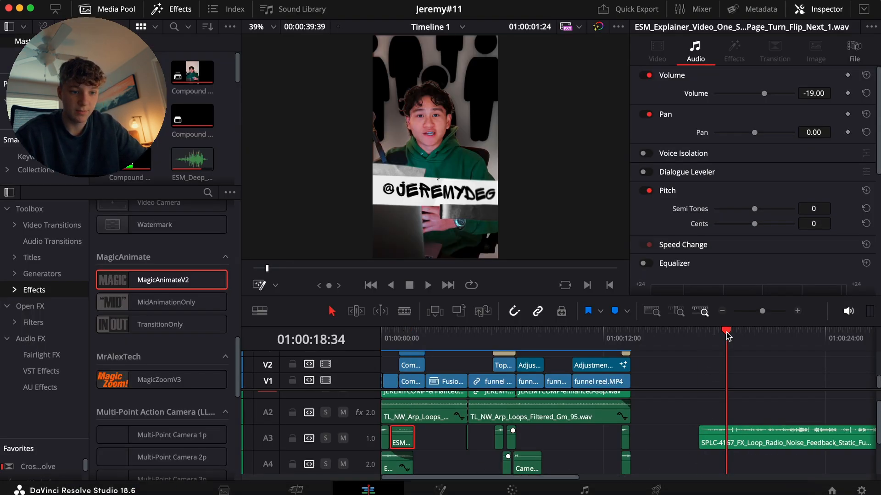
{"action": "left_click", "coordinate": [743, 448]}
{"action": "key", "text": "super+b"}
{"action": "left_click", "coordinate": [744, 448]}
{"action": "key", "text": "BackSpace"}
Move the short static clip to the very start of A5 and add a short fade-out
{"action": "left_click_drag", "start_coordinate": [714, 438], "coordinate": [397, 466]}
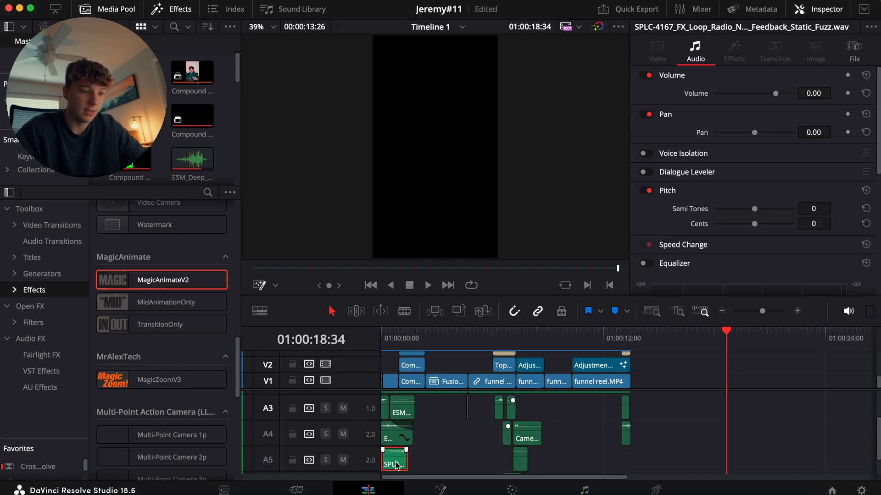
{"action": "left_click", "coordinate": [385, 450]}
{"action": "left_click", "coordinate": [391, 460]}
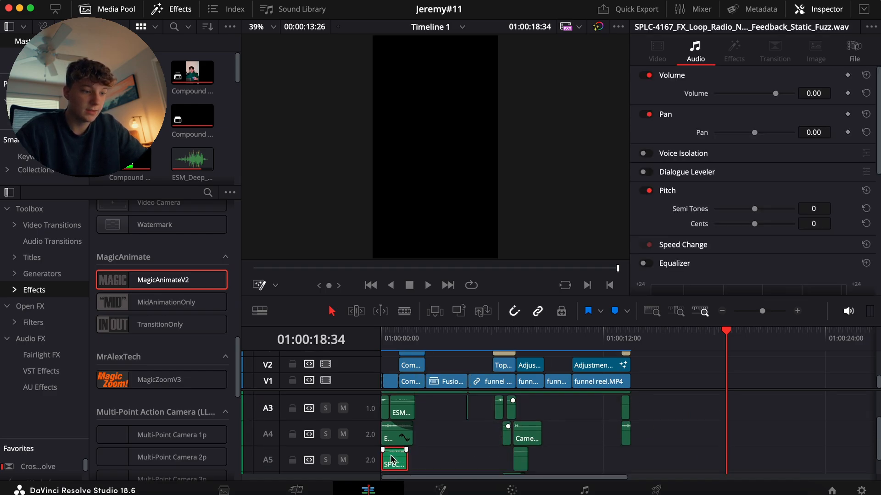
{"action": "left_click_drag", "start_coordinate": [406, 450], "coordinate": [400, 451]}
{"action": "left_click", "coordinate": [393, 460]}
Set the static clip's volume to -6.40, play the opening, and extend the clip to the end of the name-tag shot
{"action": "left_click_drag", "start_coordinate": [800, 93], "coordinate": [771, 93]}
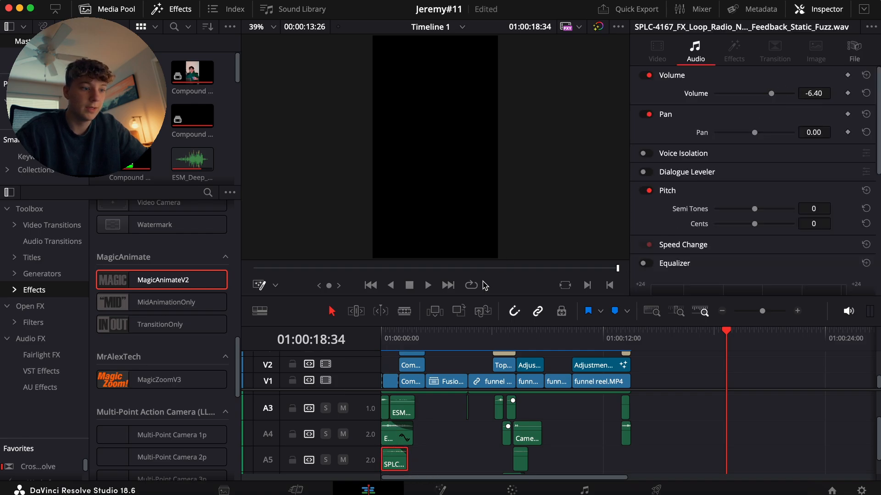
{"action": "key", "text": "Home"}
{"action": "key", "text": "space"}
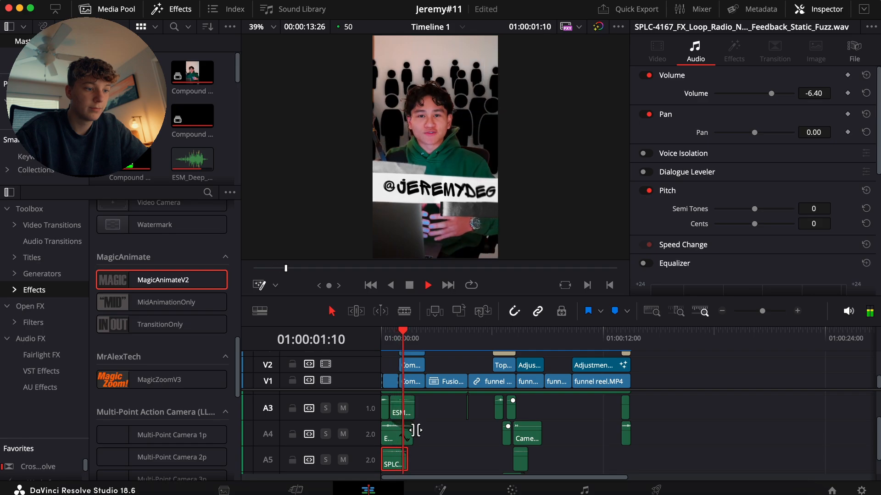
{"action": "key", "text": "space"}
{"action": "left_click_drag", "start_coordinate": [405, 464], "coordinate": [425, 459]}
{"action": "left_click", "coordinate": [399, 338]}
{"action": "left_click_drag", "start_coordinate": [405, 338], "coordinate": [381, 339]}
{"action": "key", "text": "space"}
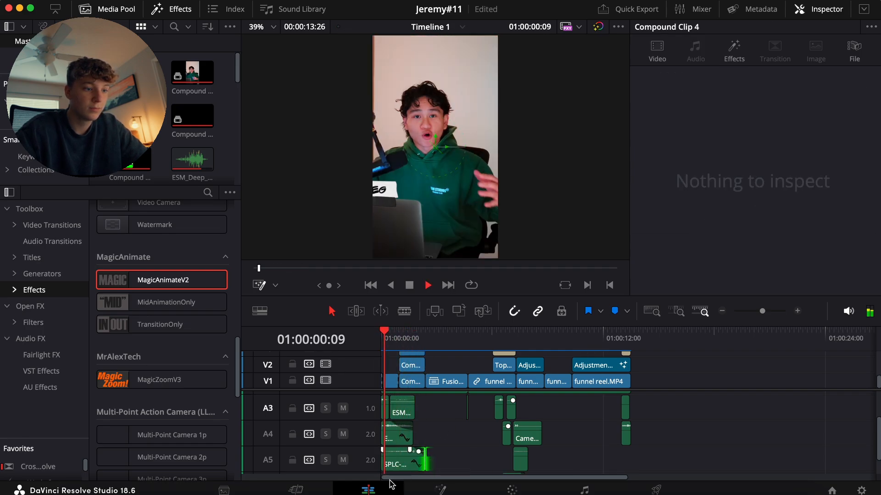
Lower the static clip's volume to -12.20 and play the opening through
{"action": "key", "text": "space"}
{"action": "left_click", "coordinate": [405, 462]}
{"action": "left_click_drag", "start_coordinate": [813, 93], "coordinate": [798, 94]}
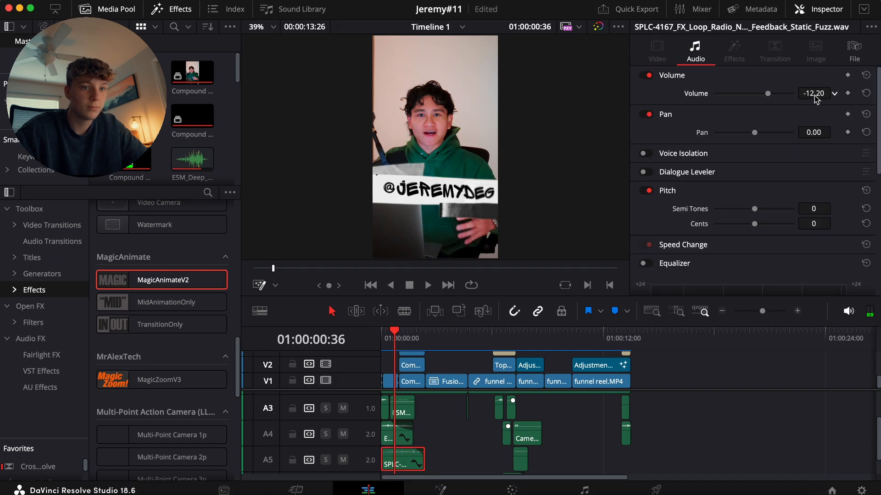
{"action": "key", "text": "space"}
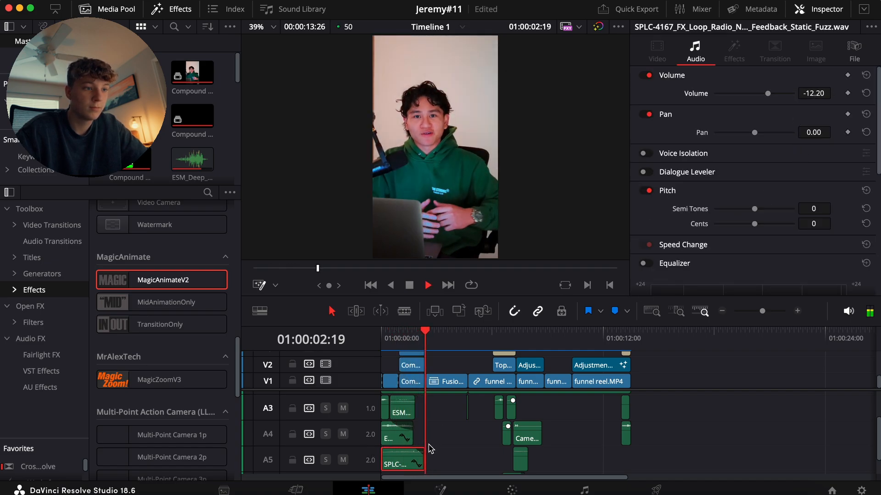
Place a copy of the ESM_Deep_Pass_By_Whoosh sound on A3 at 01:00:02:04 and play it back
{"action": "left_click", "coordinate": [414, 338]}
{"action": "key", "text": "space"}
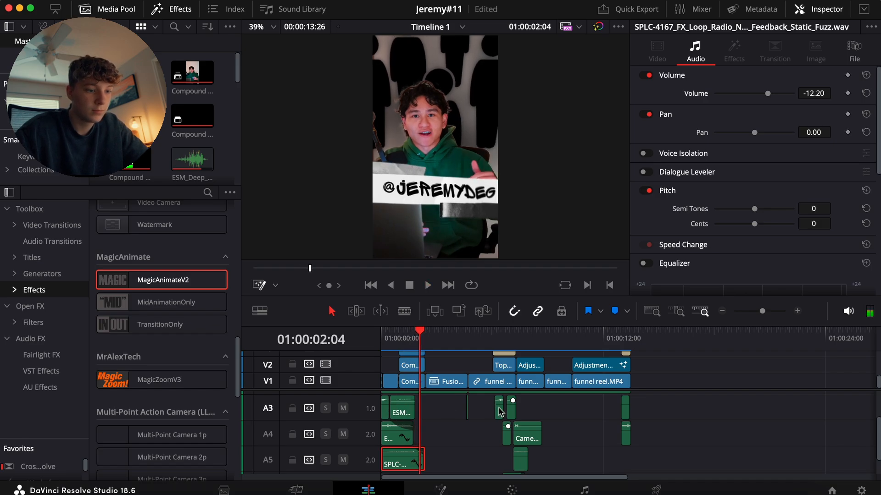
{"action": "left_click_drag", "start_coordinate": [500, 412], "coordinate": [427, 409]}
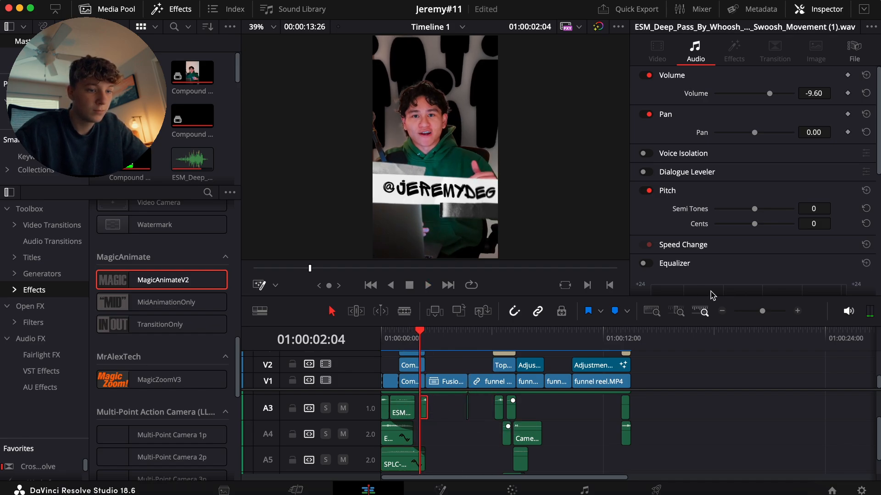
{"action": "key", "text": "space"}
{"action": "key", "text": "space"}
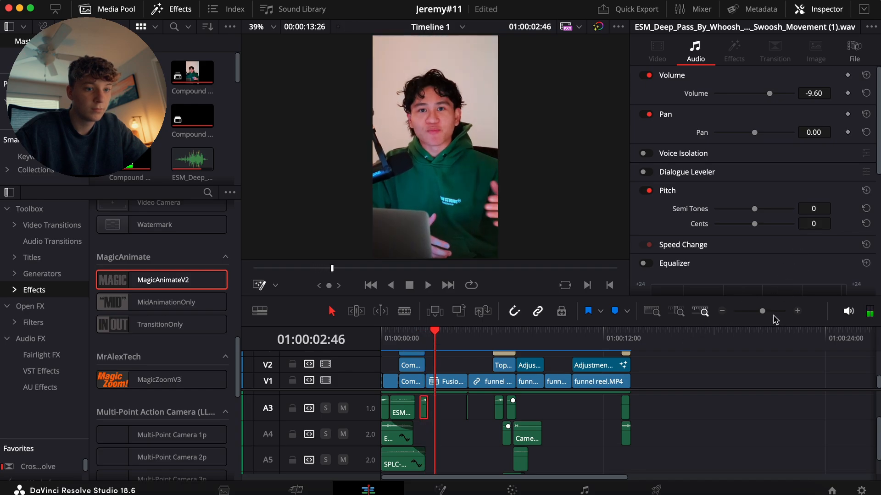
Copy the Camera Shutter sound on A4 to the start of Fusion Clip 1 and play the transition
{"action": "left_click", "coordinate": [797, 312]}
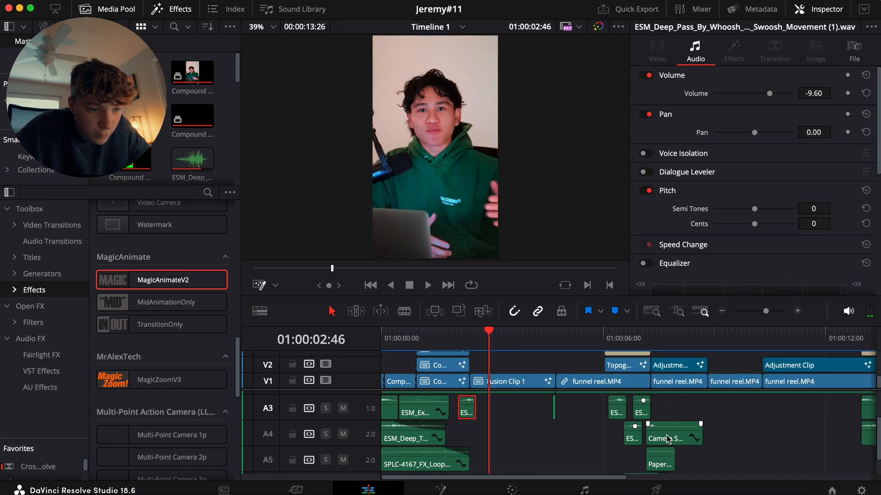
{"action": "left_click_drag", "start_coordinate": [659, 438], "coordinate": [487, 443]}
{"action": "left_click", "coordinate": [460, 341]}
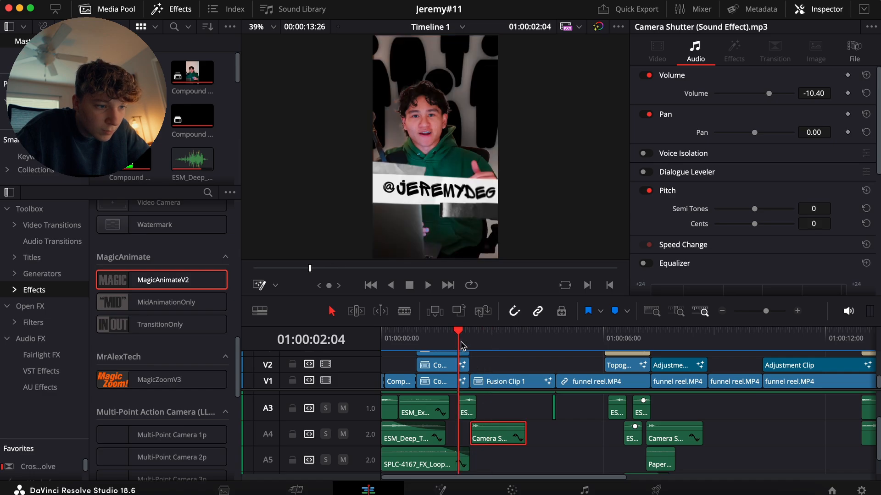
{"action": "key", "text": "space"}
{"action": "left_click", "coordinate": [460, 343]}
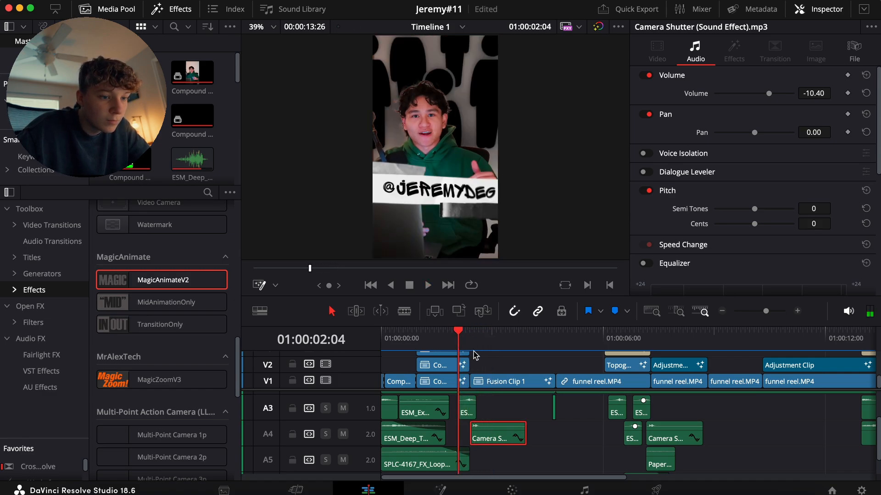
Copy the Film-burn 1.mp4 overlay from V6 to V5 at 01:00:02:04 and play the reel through
{"action": "scroll", "coordinate": [686, 374], "scroll_direction": "up", "scroll_amount": 3}
{"action": "scroll", "coordinate": [687, 374], "scroll_direction": "up", "scroll_amount": 1}
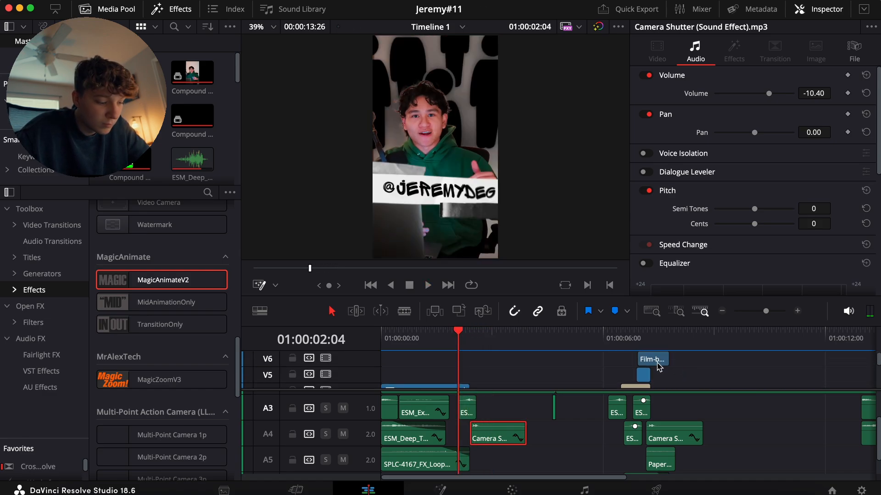
{"action": "right_click", "coordinate": [658, 365]}
{"action": "key", "text": "Escape"}
{"action": "left_click_drag", "start_coordinate": [655, 365], "coordinate": [475, 376]}
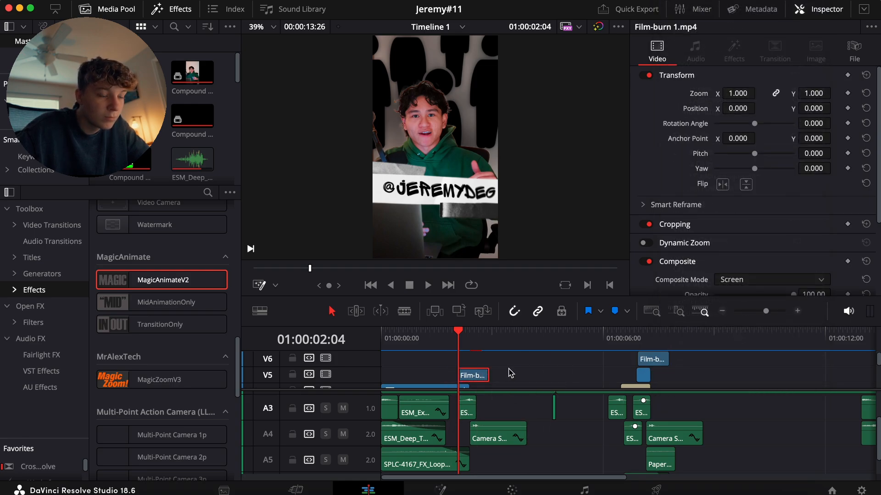
{"action": "left_click", "coordinate": [511, 374]}
{"action": "key", "text": "space"}
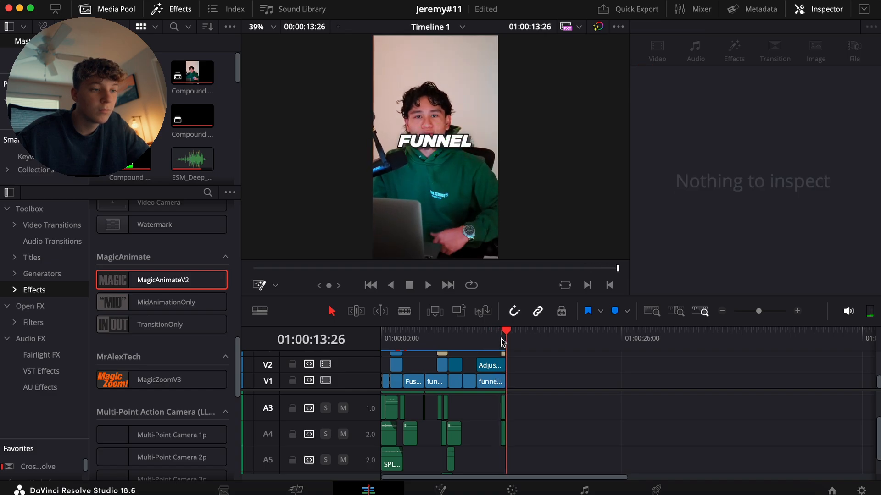
Add quotation marks around FUNNEL in the closing title and play back the ending
{"action": "left_click", "coordinate": [503, 355]}
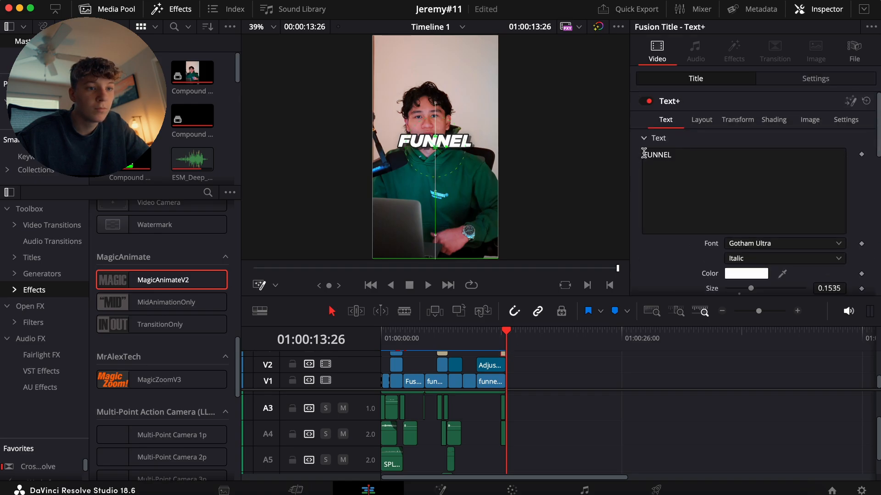
{"action": "left_click", "coordinate": [644, 153]}
{"action": "type", "text": "\""}
{"action": "left_click", "coordinate": [683, 155]}
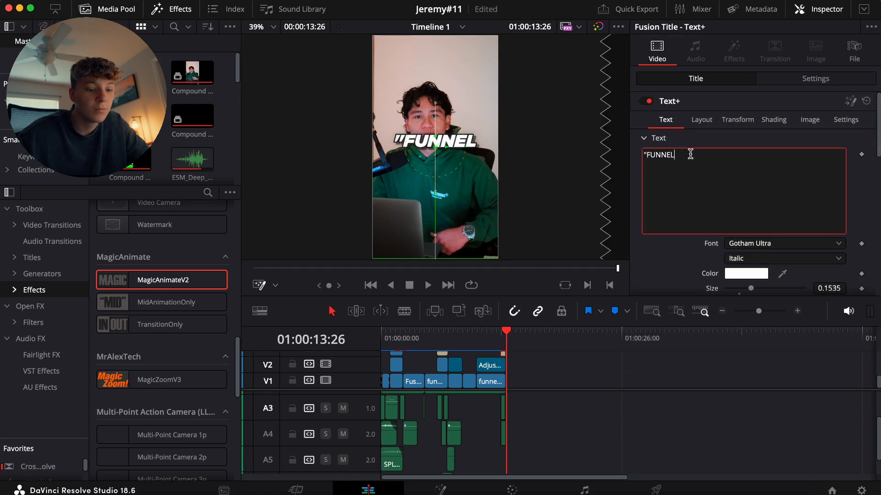
{"action": "type", "text": "\""}
{"action": "left_click", "coordinate": [502, 339]}
{"action": "key", "text": "space"}
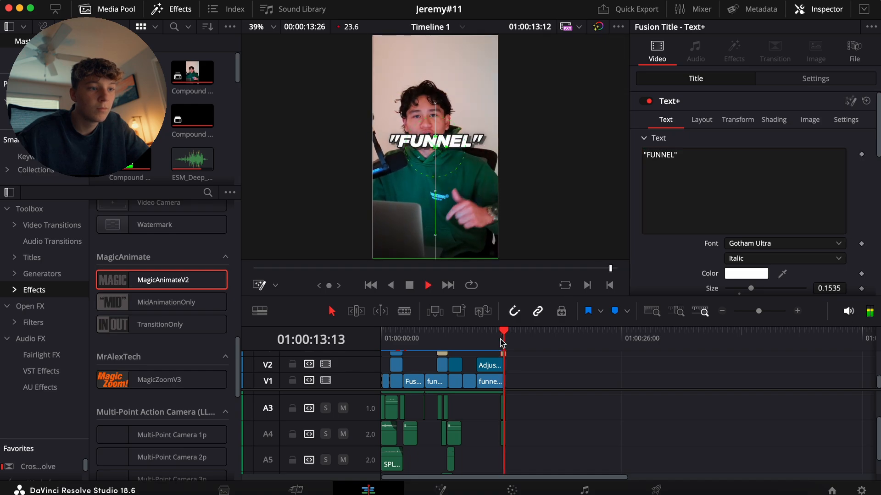
{"action": "key", "text": "space"}
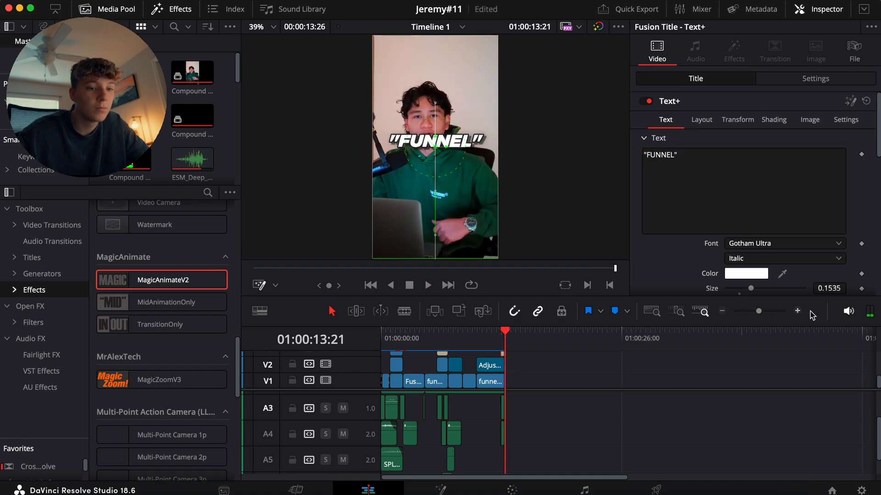
Create automatic subtitles with a maximum of 15 characters per line, single lines and a gap of 0 frames
{"action": "left_click", "coordinate": [797, 311]}
{"action": "left_click", "coordinate": [797, 311]}
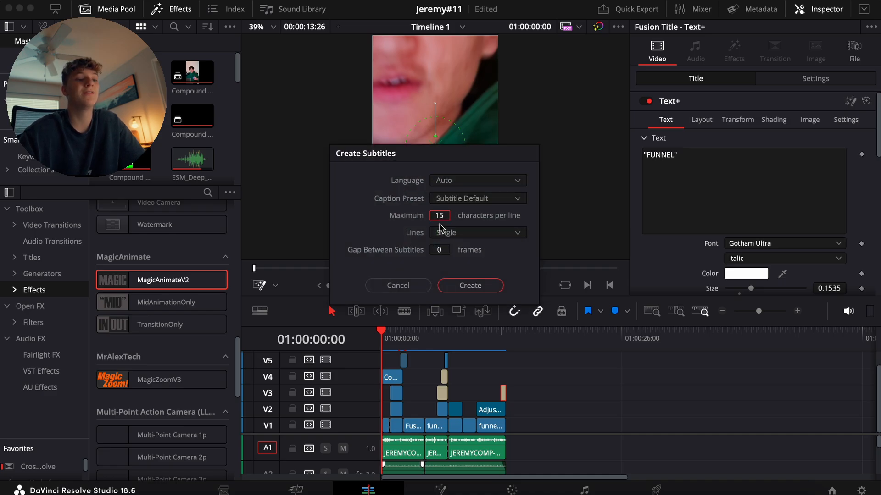
{"action": "left_click", "coordinate": [479, 286]}
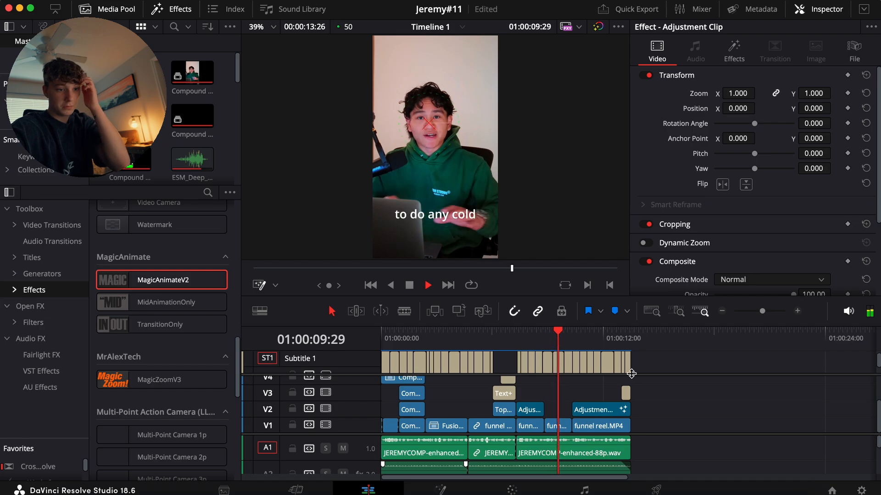
Delete the last subtitle above the closing FUNNEL title and save the project
{"action": "left_click", "coordinate": [794, 310]}
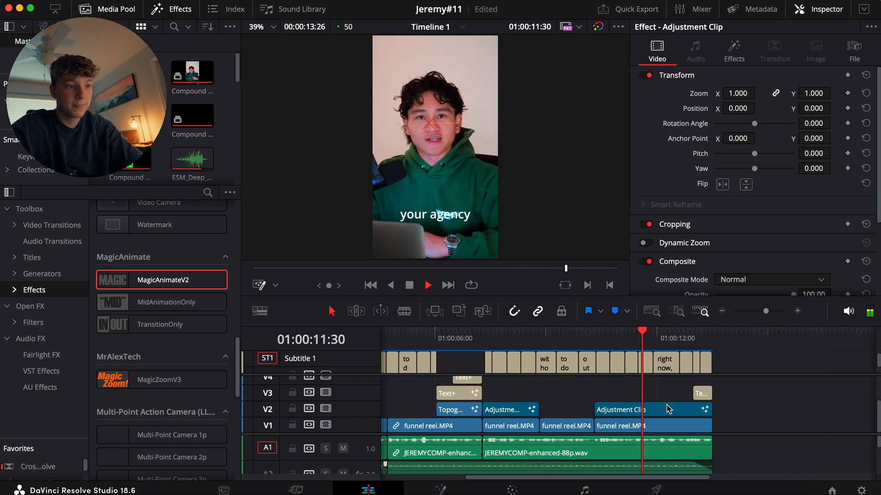
{"action": "key", "text": "space"}
{"action": "key", "text": "space"}
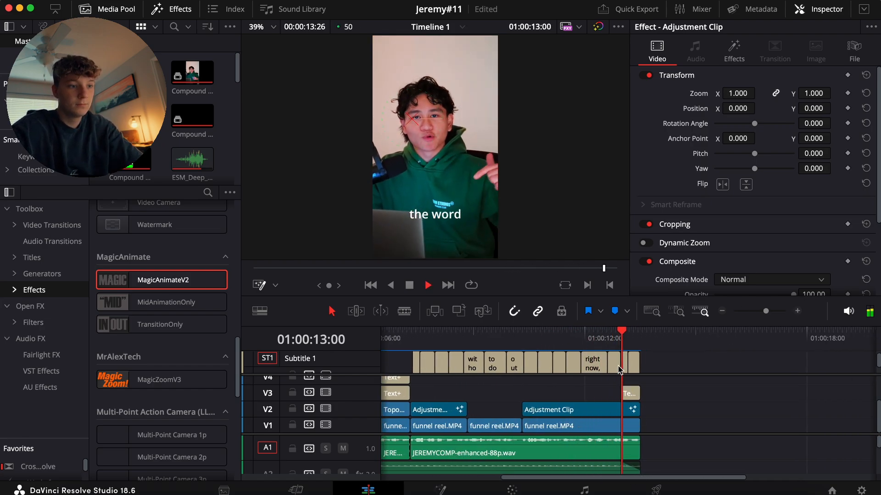
{"action": "key", "text": "space"}
{"action": "left_click", "coordinate": [633, 364]}
{"action": "key", "text": "BackSpace"}
{"action": "scroll", "coordinate": [633, 376], "scroll_direction": "down", "scroll_amount": 5}
{"action": "key", "text": "super+s"}
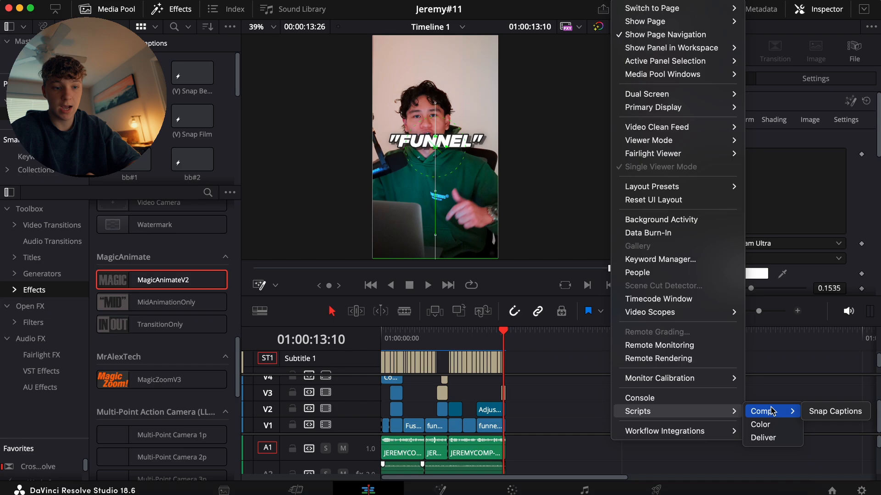
Run the Snap Captions script and choose the Text+ template named after the speaker
{"action": "left_click", "coordinate": [833, 409]}
{"action": "left_click_drag", "start_coordinate": [487, 122], "coordinate": [746, 50]}
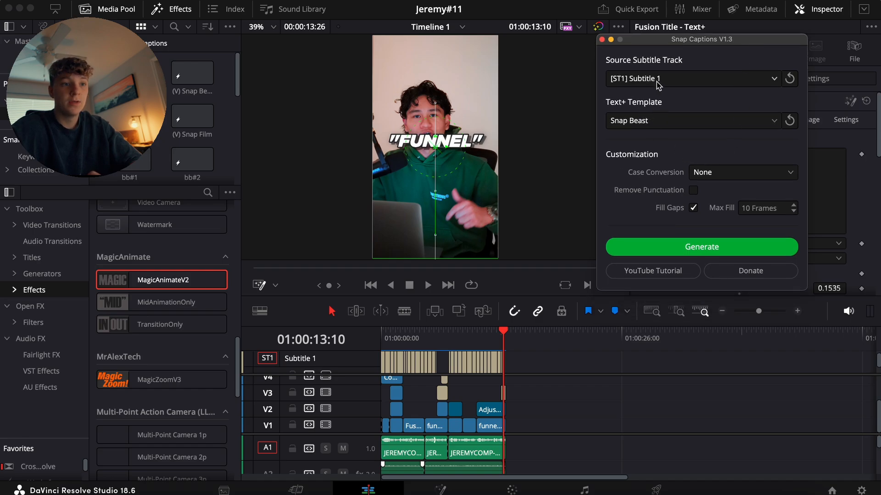
{"action": "left_click", "coordinate": [660, 120]}
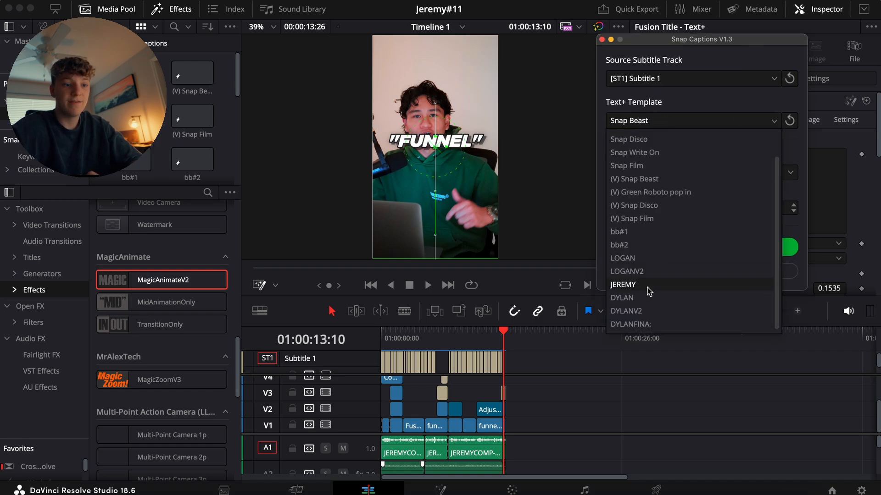
{"action": "left_click", "coordinate": [648, 285]}
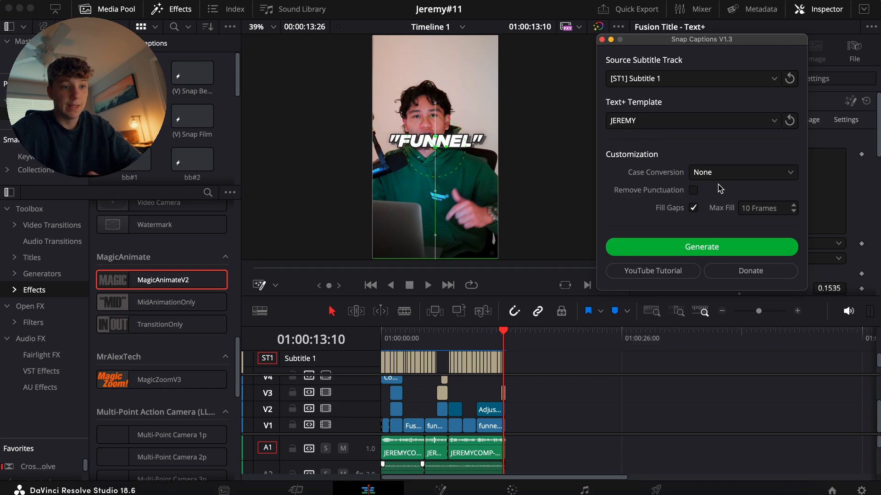
Generate the captions from Subtitle 1 with uppercase conversion and punctuation removed
{"action": "left_click", "coordinate": [718, 173]}
{"action": "left_click", "coordinate": [721, 217]}
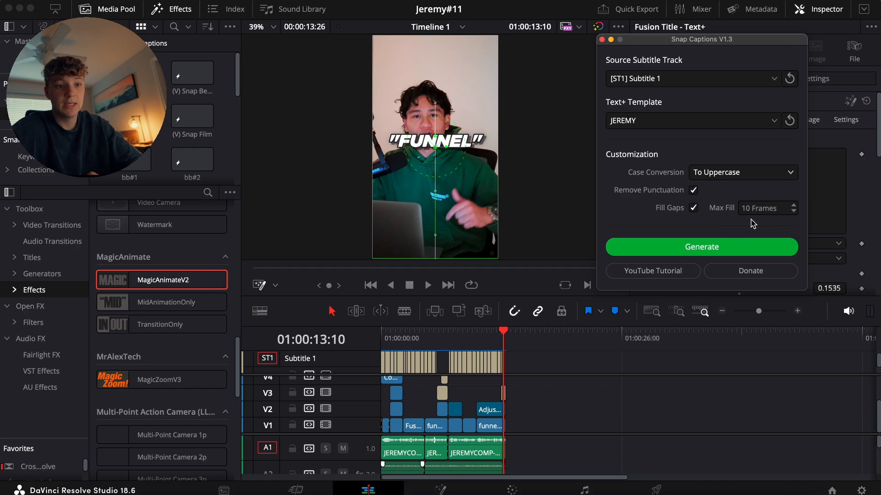
{"action": "left_click", "coordinate": [719, 248]}
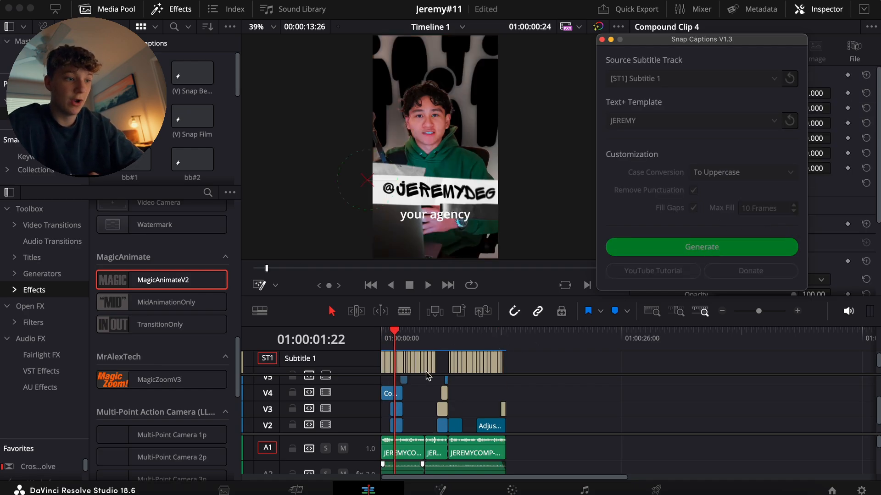
Play the reel from the beginning to check the generated Text+ captions
{"action": "key", "text": "space"}
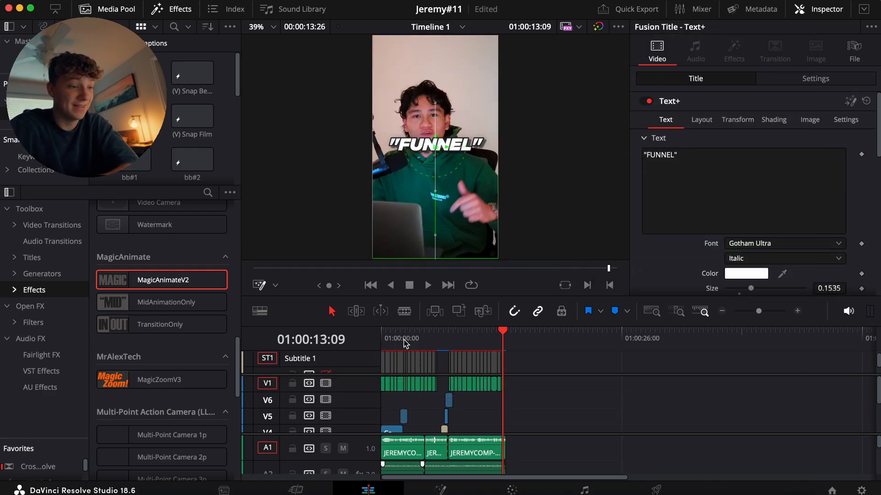
{"action": "key", "text": "Home"}
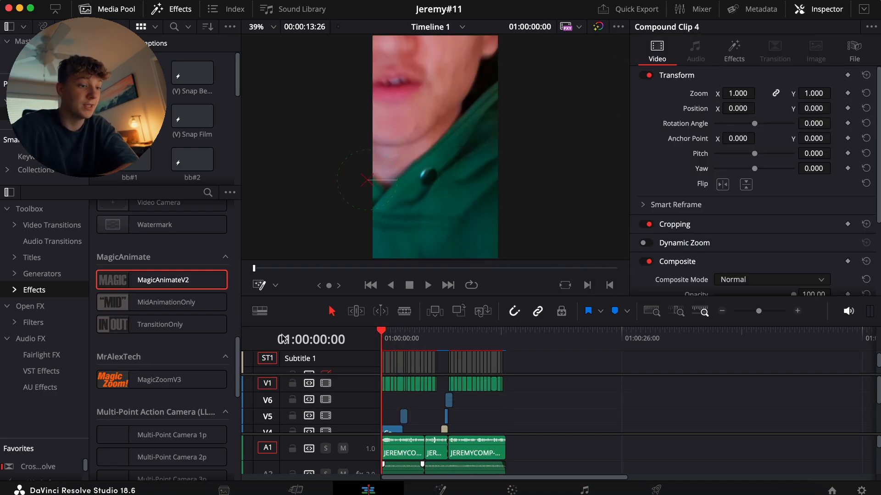
{"action": "key", "text": "space"}
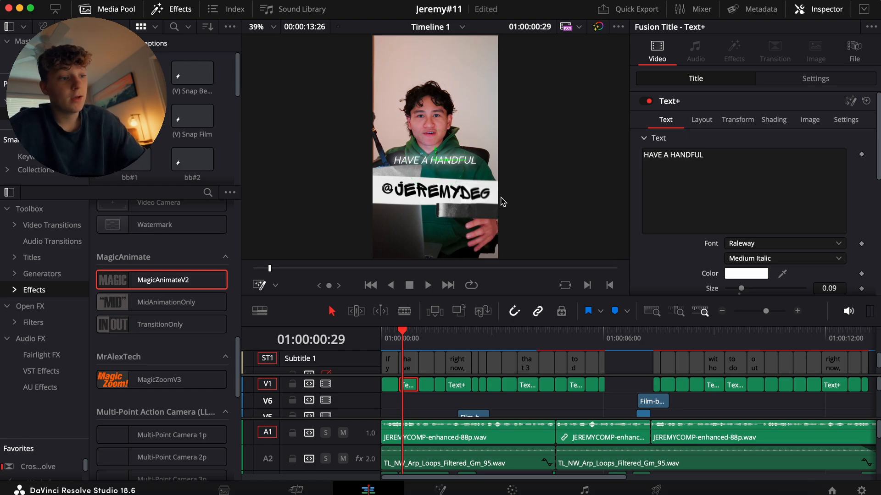
Replay the opening seconds of the reel and inspect the text settings of the RIGHT NOW caption
{"action": "left_click", "coordinate": [382, 343]}
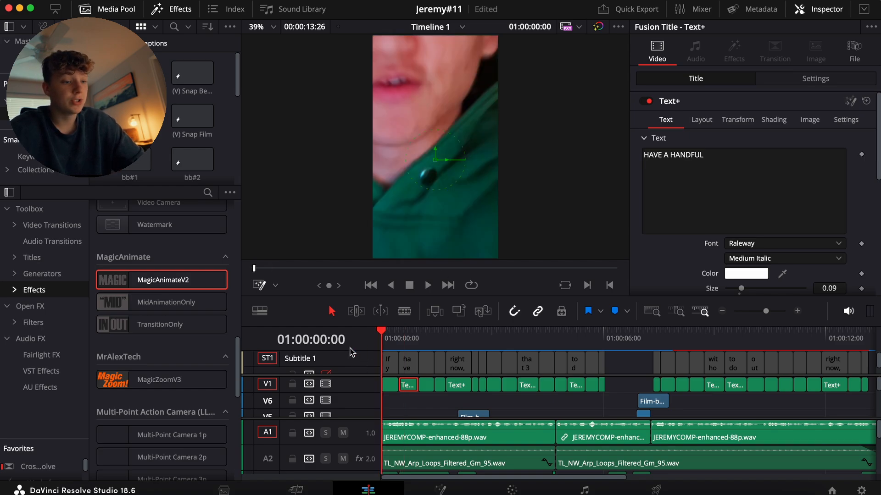
{"action": "key", "text": "space"}
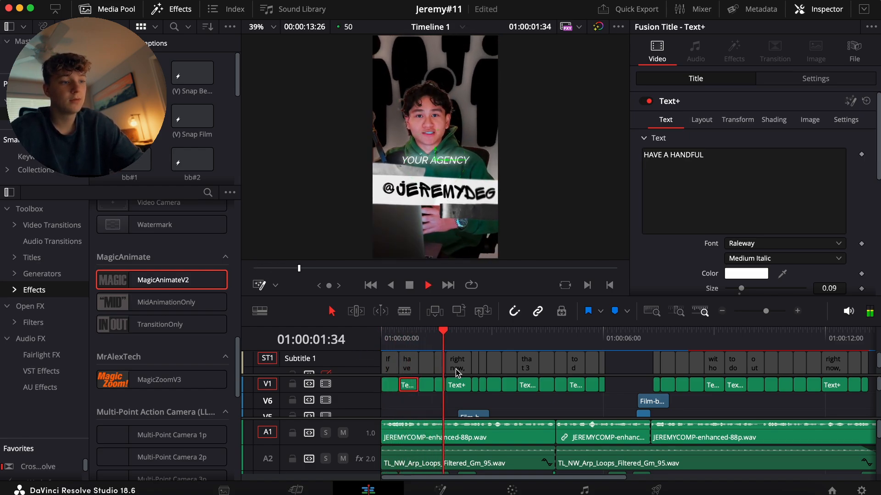
{"action": "key", "text": "space"}
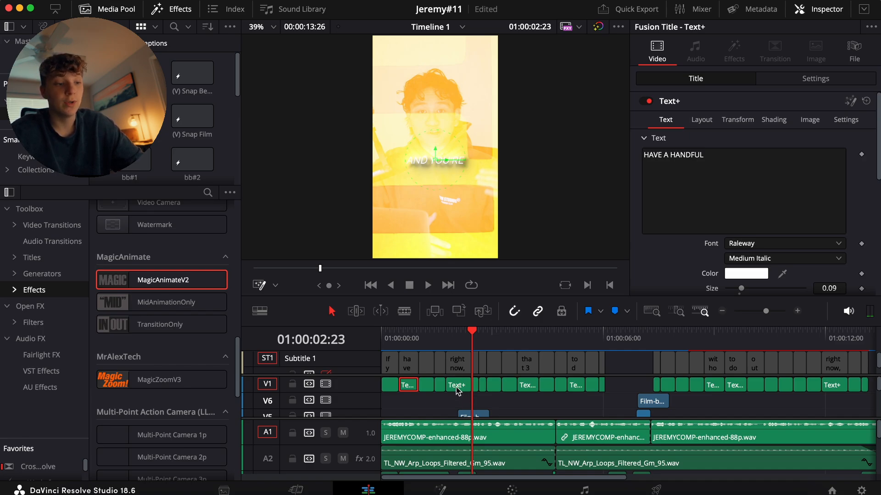
{"action": "left_click", "coordinate": [458, 386]}
{"action": "left_click", "coordinate": [451, 338]}
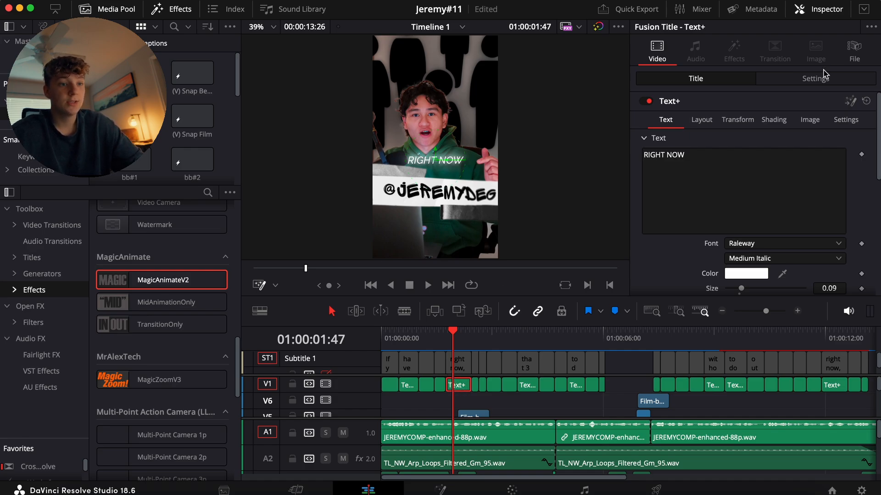
{"action": "left_click", "coordinate": [708, 155]}
{"action": "left_click", "coordinate": [536, 404]}
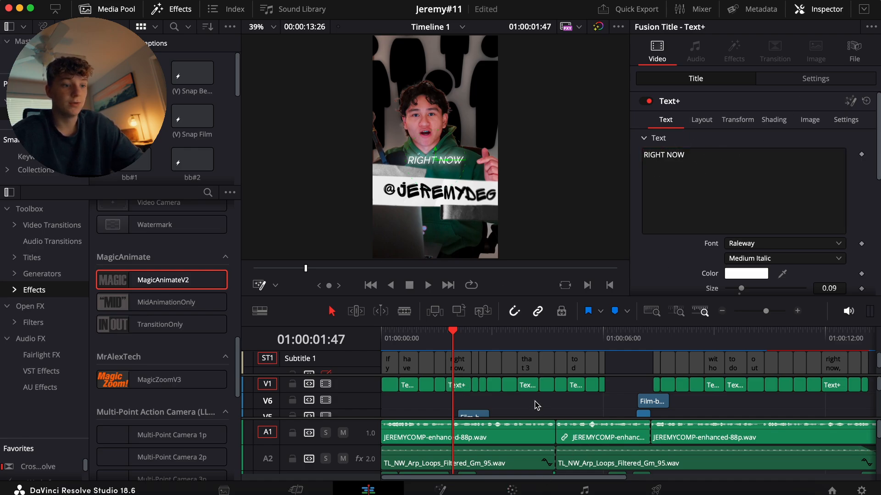
Play the timeline again from its start through the WHAT I'VE USED caption to review the captions over the footage
{"action": "left_click_drag", "start_coordinate": [448, 339], "coordinate": [358, 344]}
{"action": "key", "text": "space"}
{"action": "left_click", "coordinate": [430, 386]}
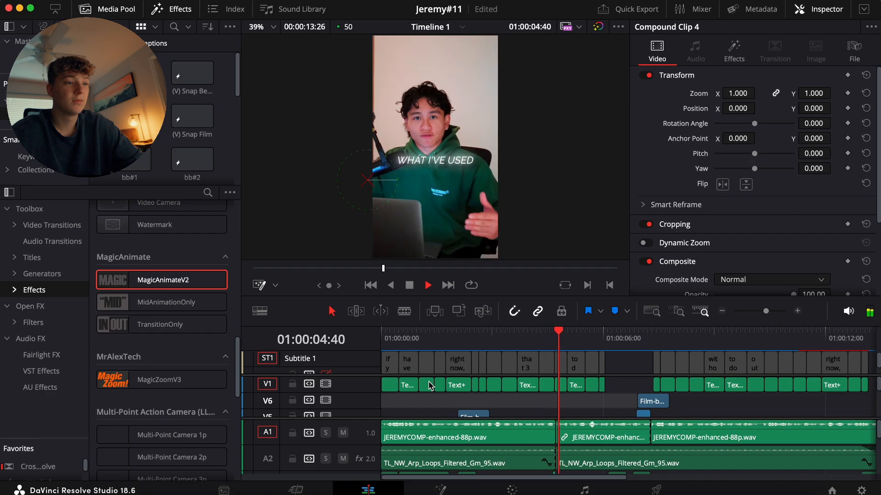
{"action": "key", "text": "space"}
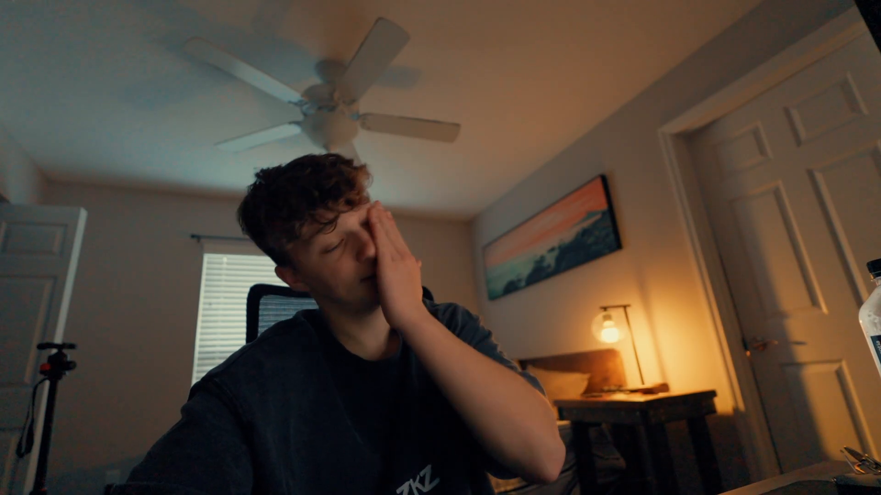